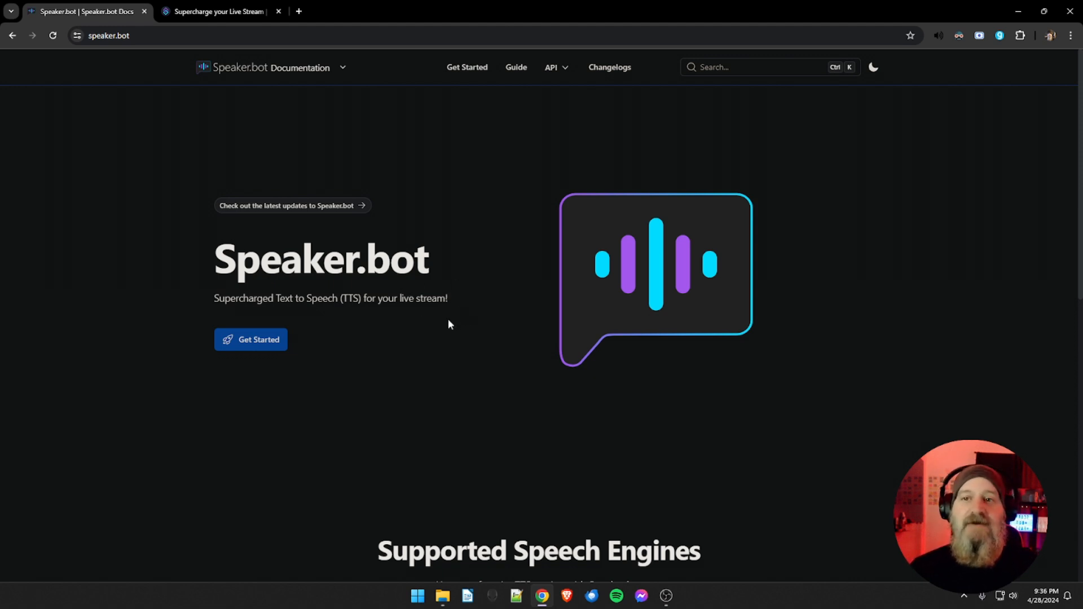
Step: Download the Speaker.bot v0.1.3 archive from the Streamer.bot website and save it to the desktop
scroll(470, 279, down, 5)
scroll(474, 285, up, 5)
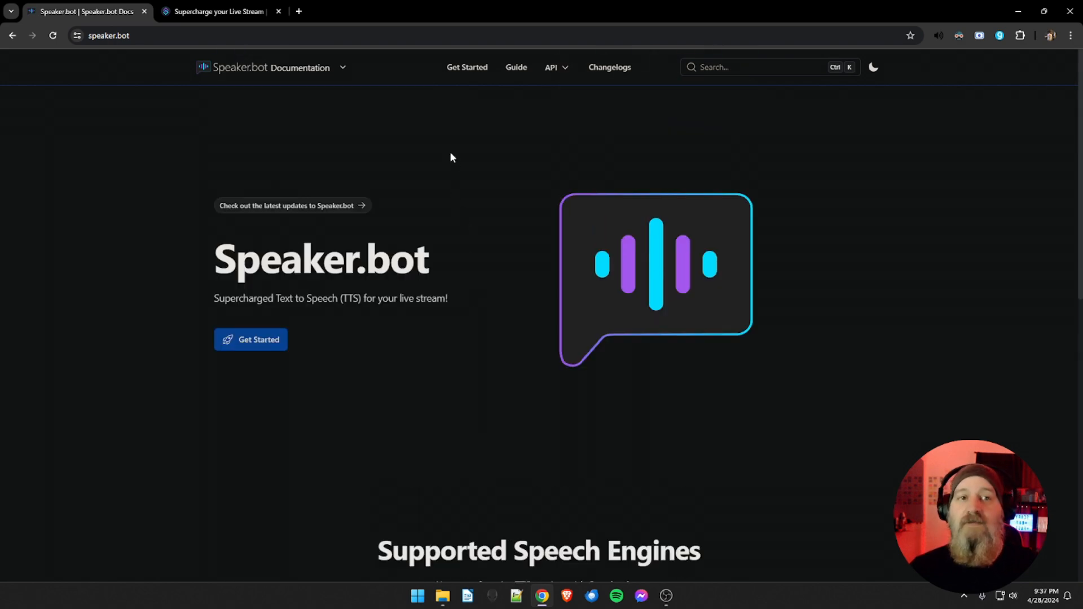
click(223, 13)
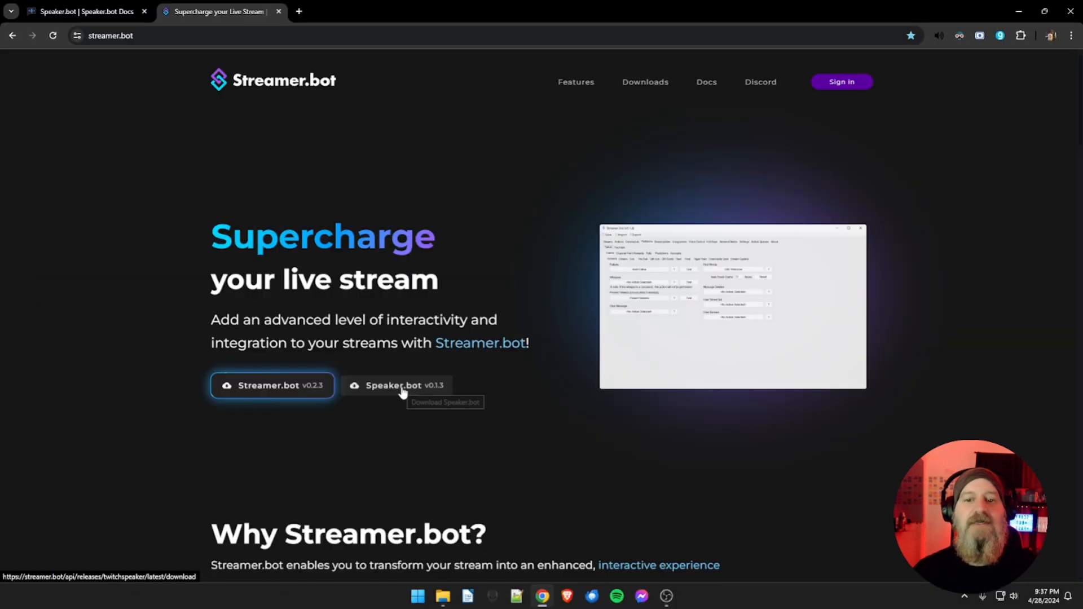
click(401, 385)
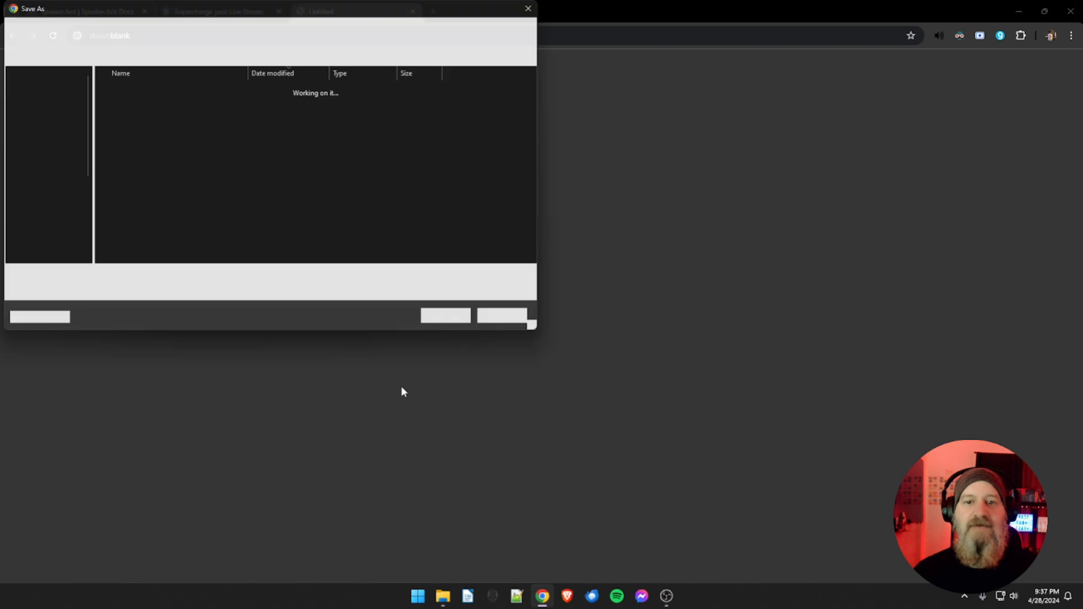
click(497, 319)
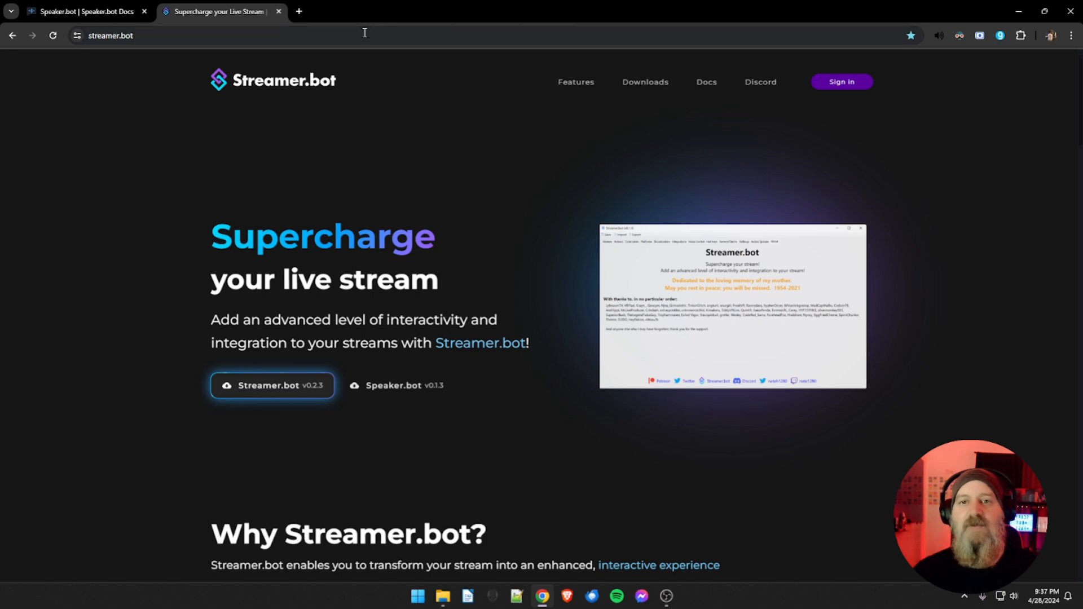
Step: Minimize the browser and extract the Speaker.bot archive on the desktop into a Speaker.bot-x64-0.1.3 folder
click(1019, 11)
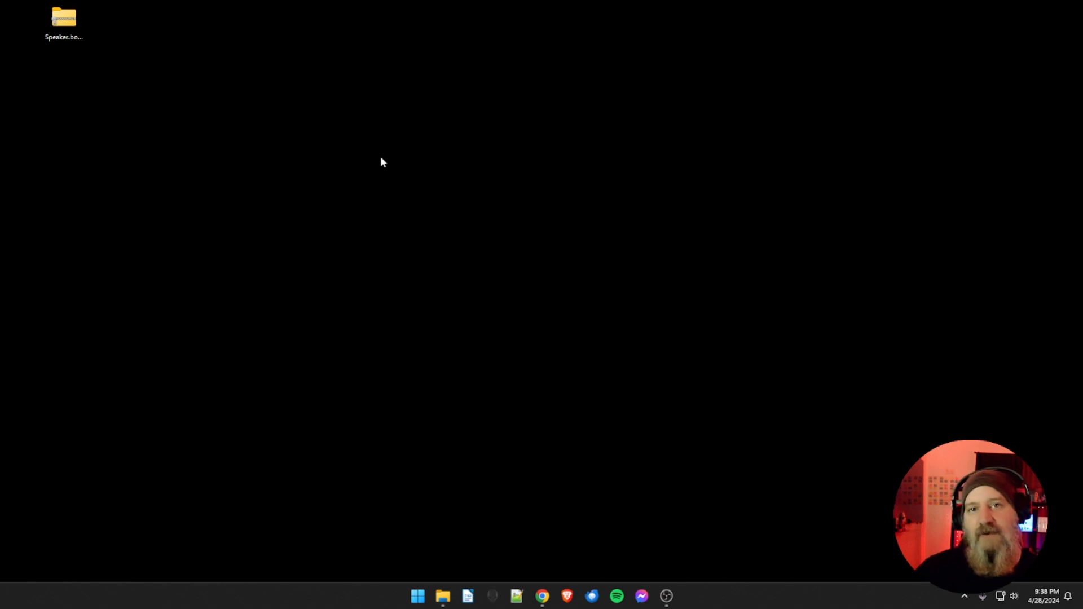
right_click(70, 31)
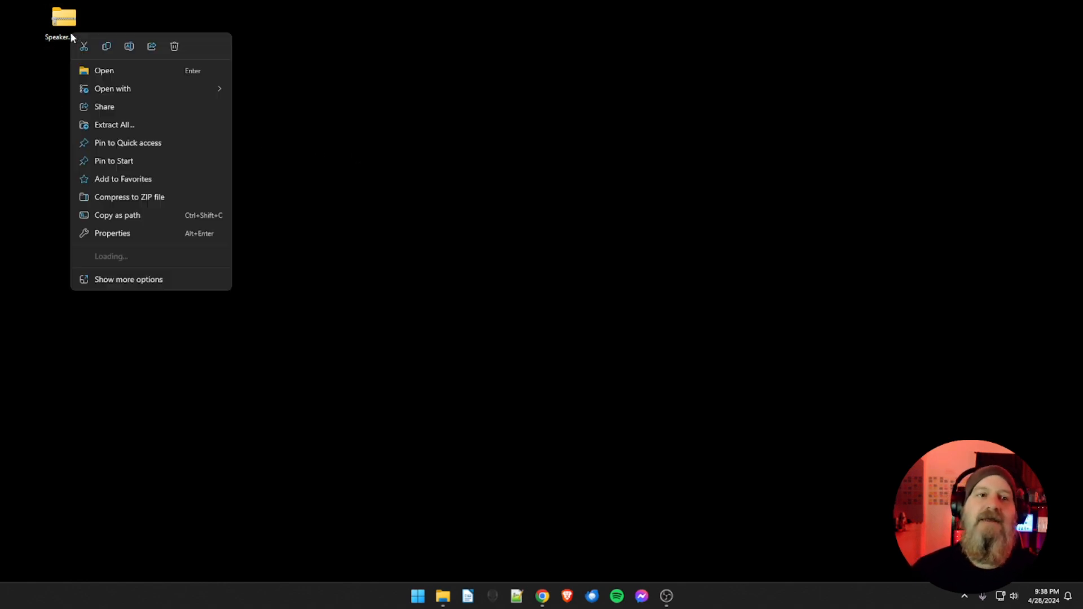
click(125, 125)
click(642, 405)
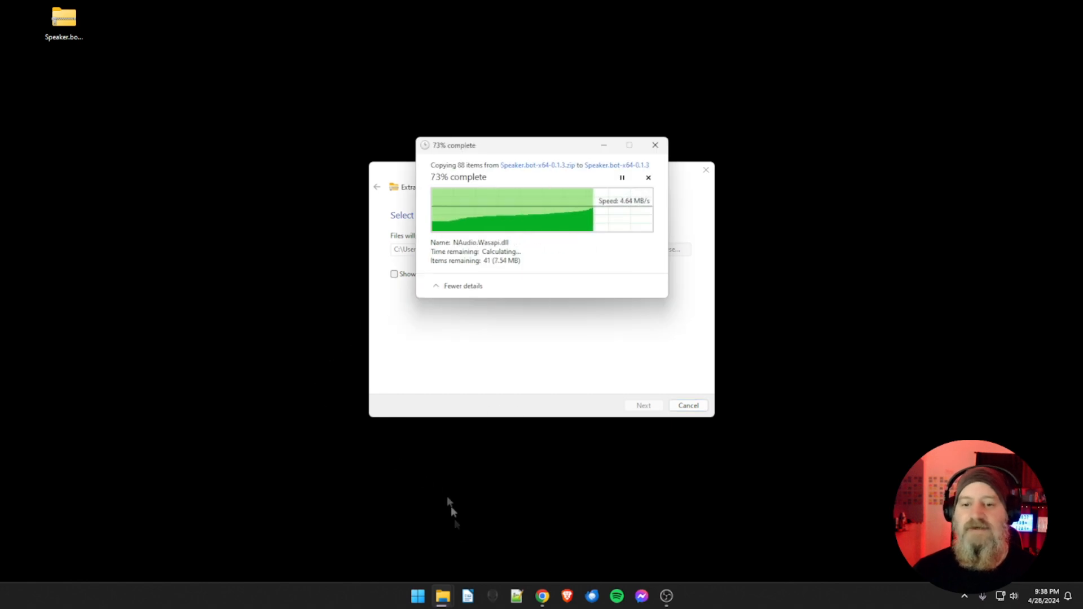
Step: Copy the extracted Speaker.bot folder from the desktop into the Testing OBS folder on the Tutorials (D:) drive
mouse_move(444, 596)
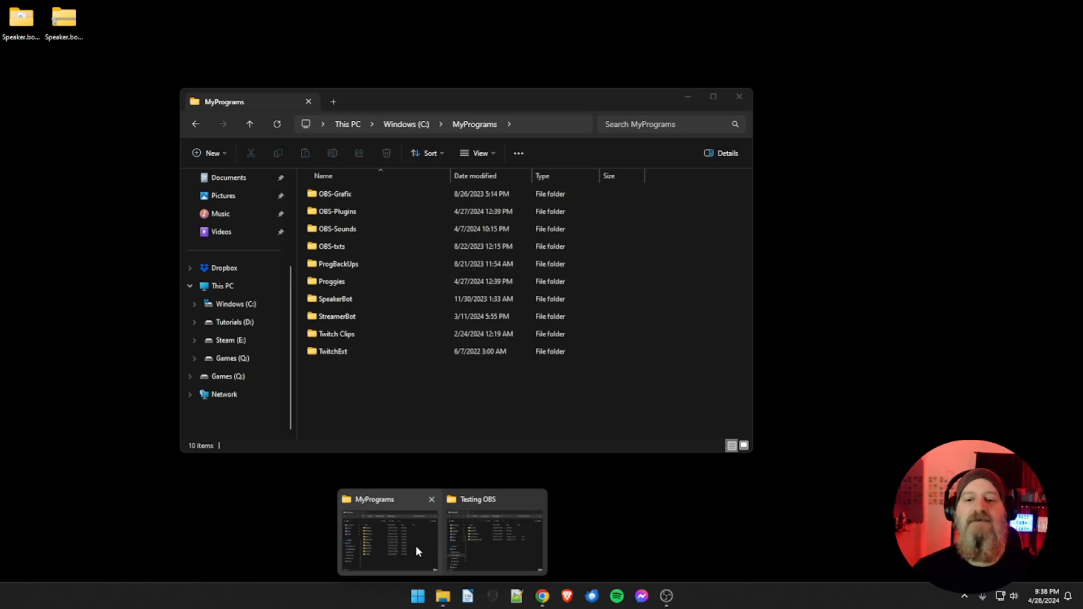
click(416, 550)
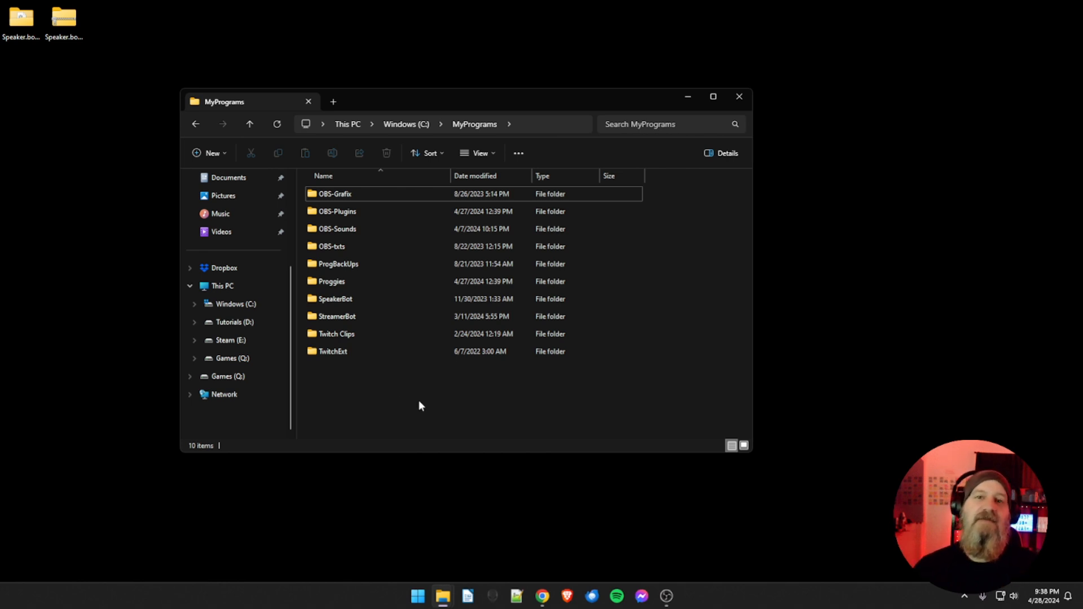
mouse_move(350, 326)
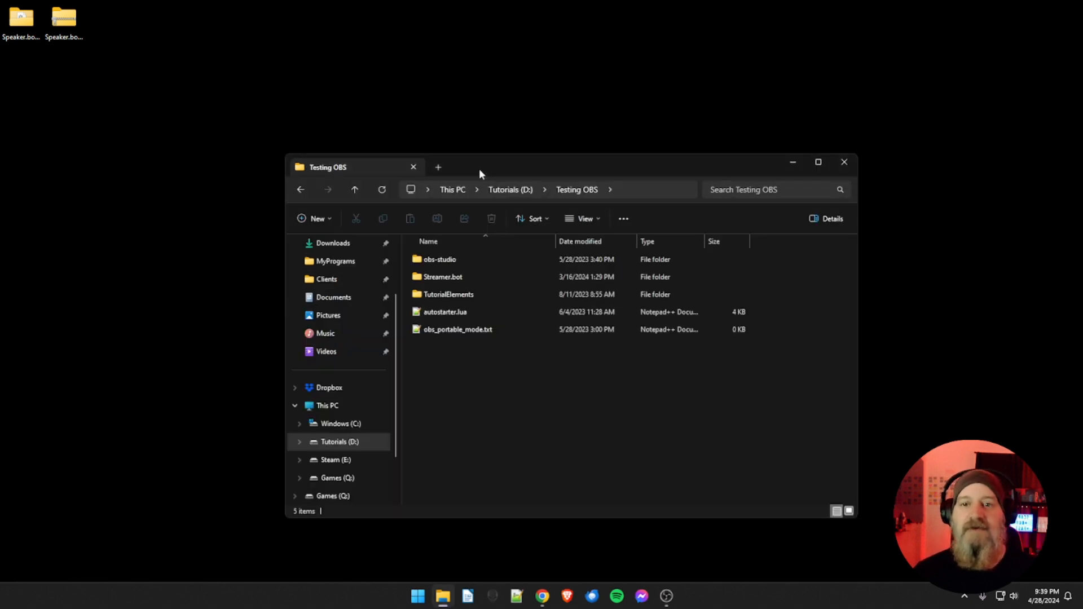
drag(479, 170, 473, 151)
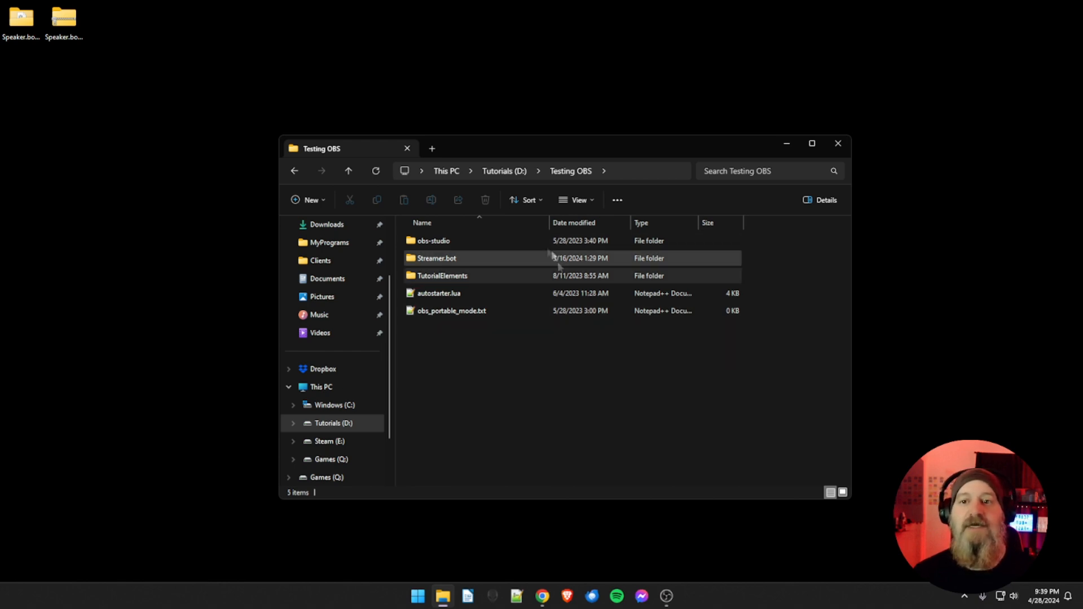
mouse_move(440, 255)
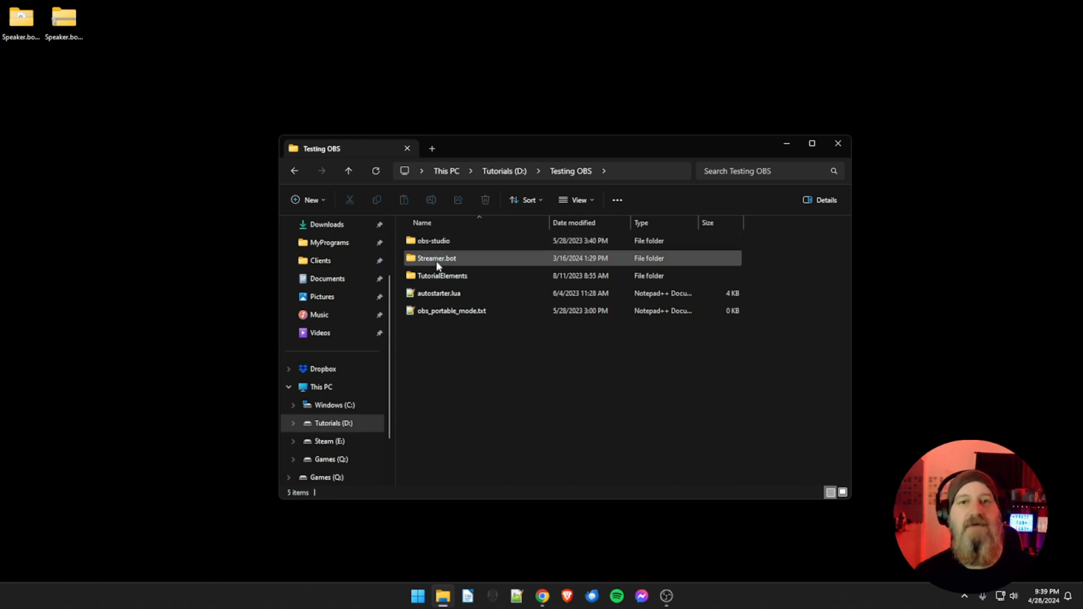
drag(22, 26, 473, 369)
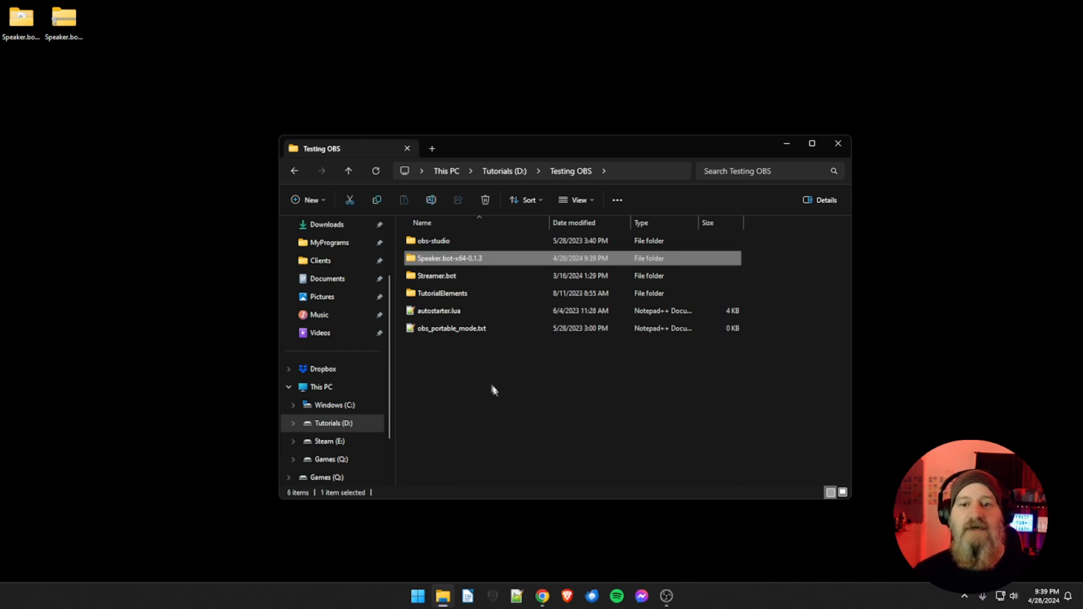
Step: Rename the copied Speaker.bot-x64-0.1.3 folder in Testing OBS as Speaker.bot
right_click(447, 260)
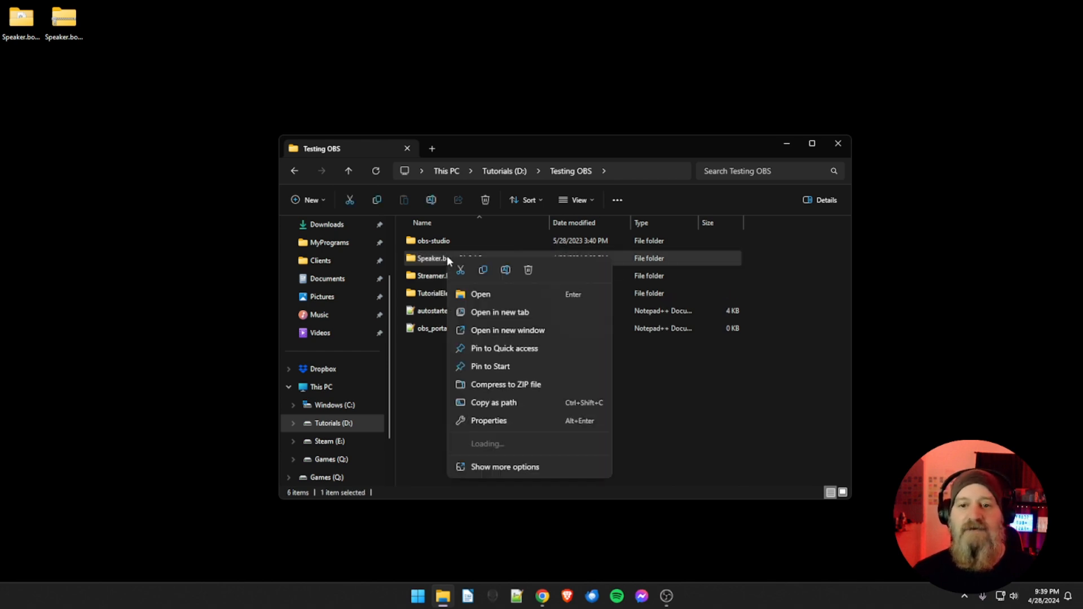
click(505, 270)
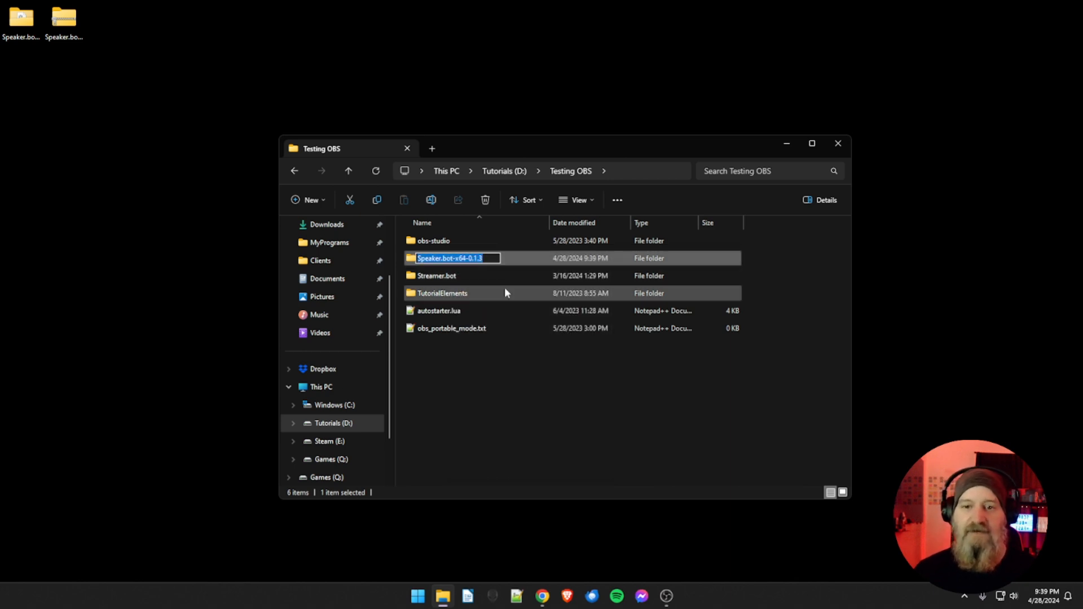
key(Right)
key(BackSpace)
key(BackSpace)
key(BackSpace)
key(BackSpace)
key(BackSpace)
key(BackSpace)
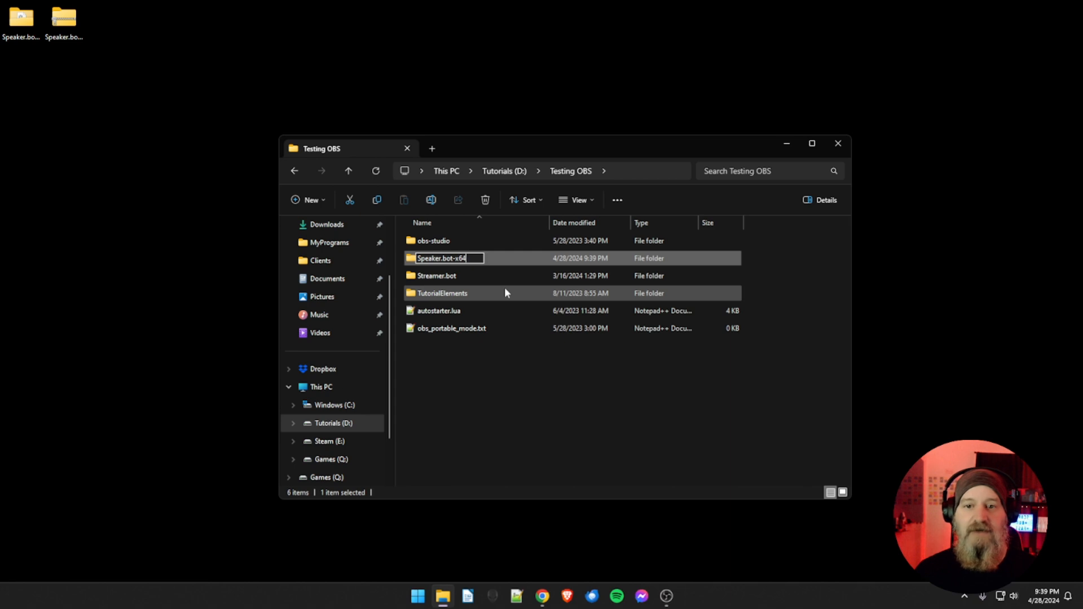
key(Return)
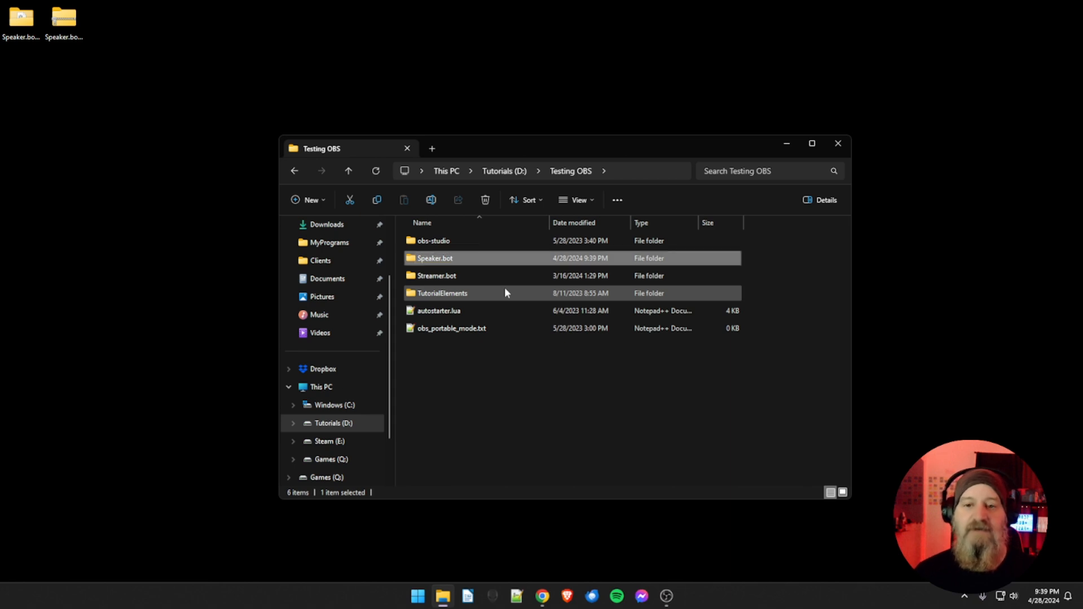
click(455, 401)
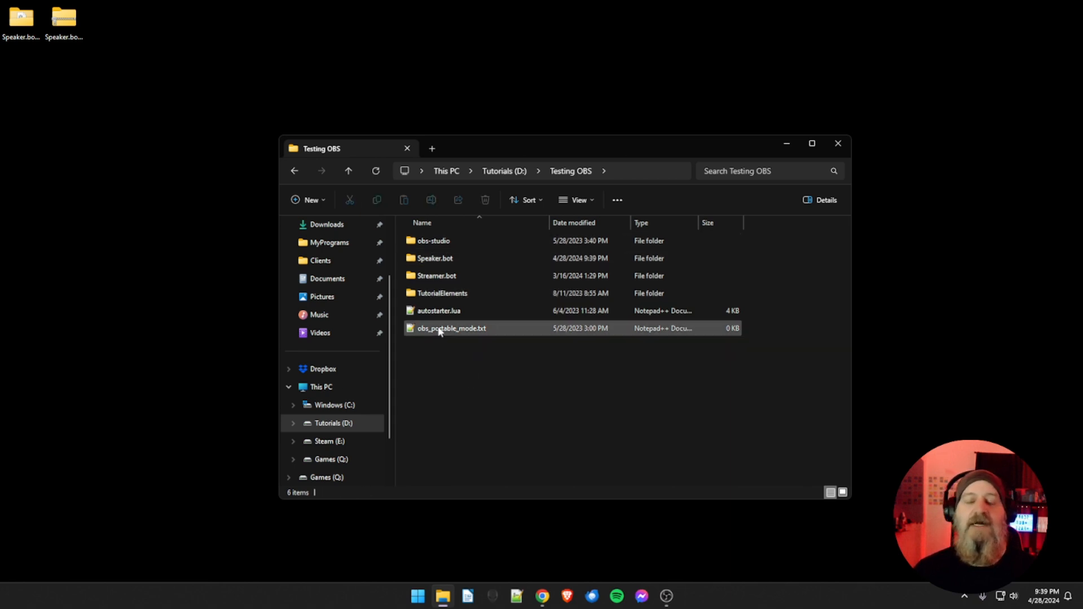
Step: Launch Speaker.bot.exe from the Speaker.bot folder and allow it to run despite the SmartScreen block
double_click(443, 261)
scroll(497, 282, down, 1)
scroll(496, 283, down, 10)
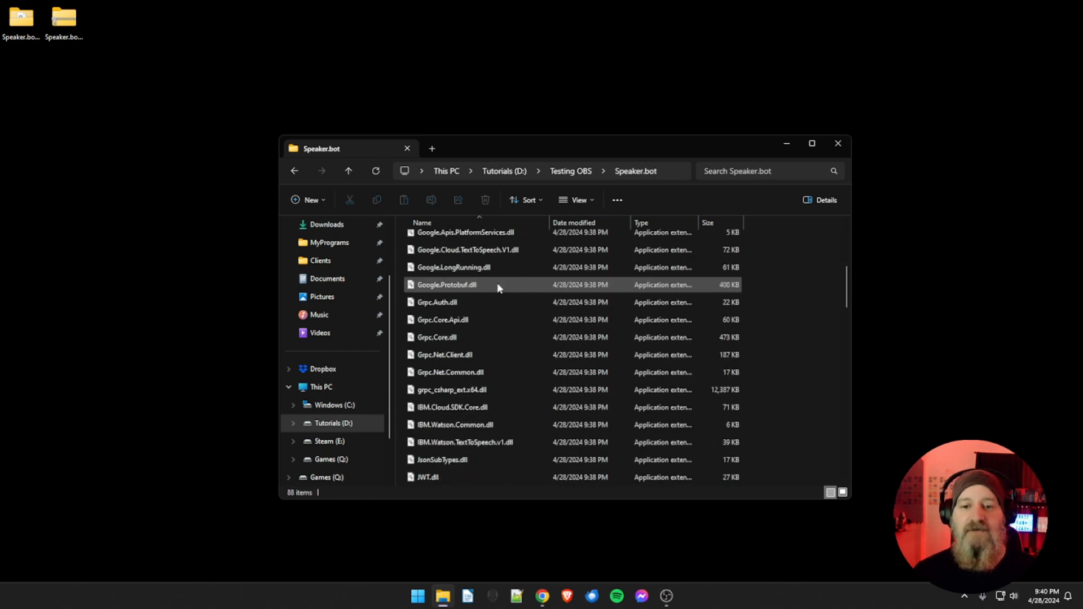
scroll(496, 282, down, 3)
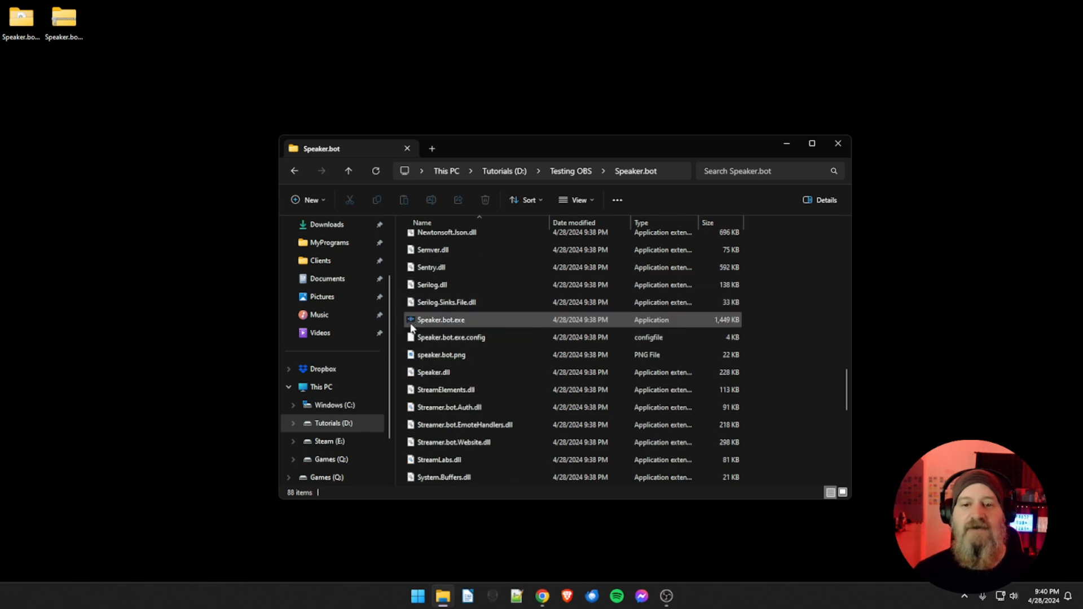
mouse_move(428, 323)
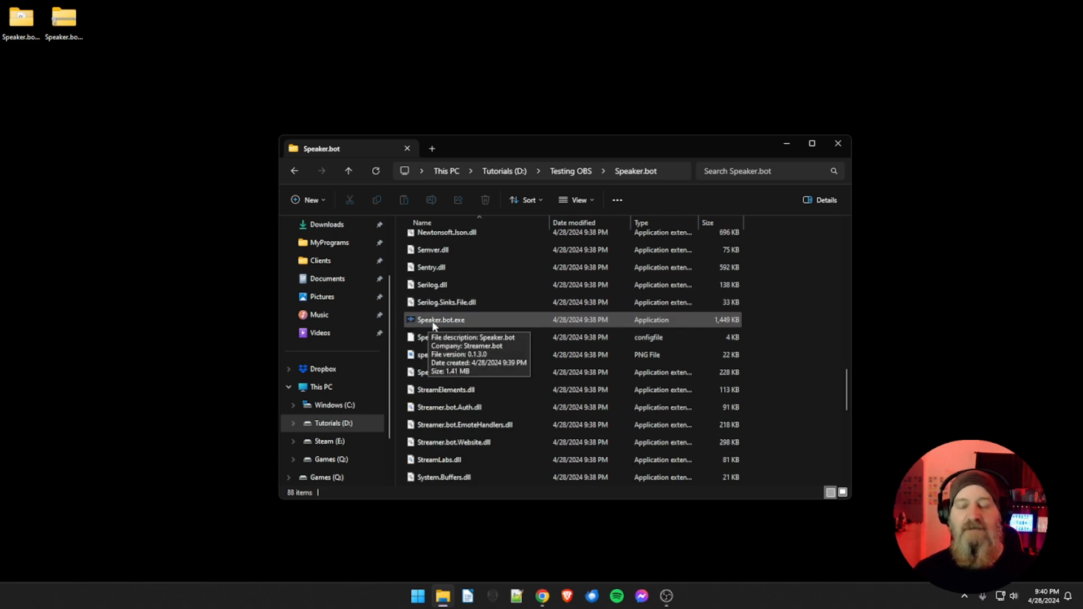
double_click(432, 321)
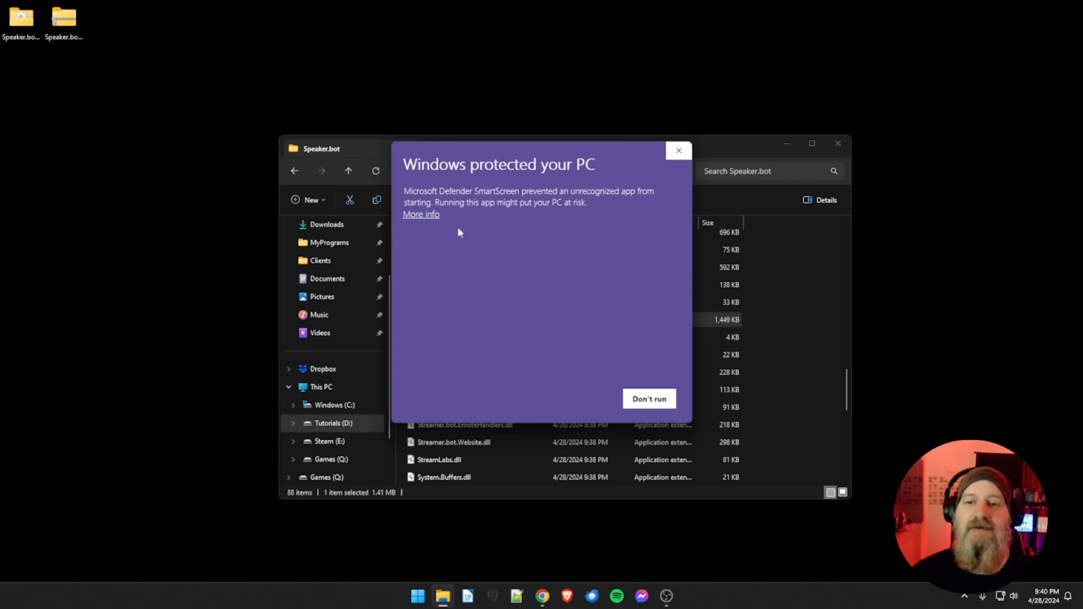
click(430, 215)
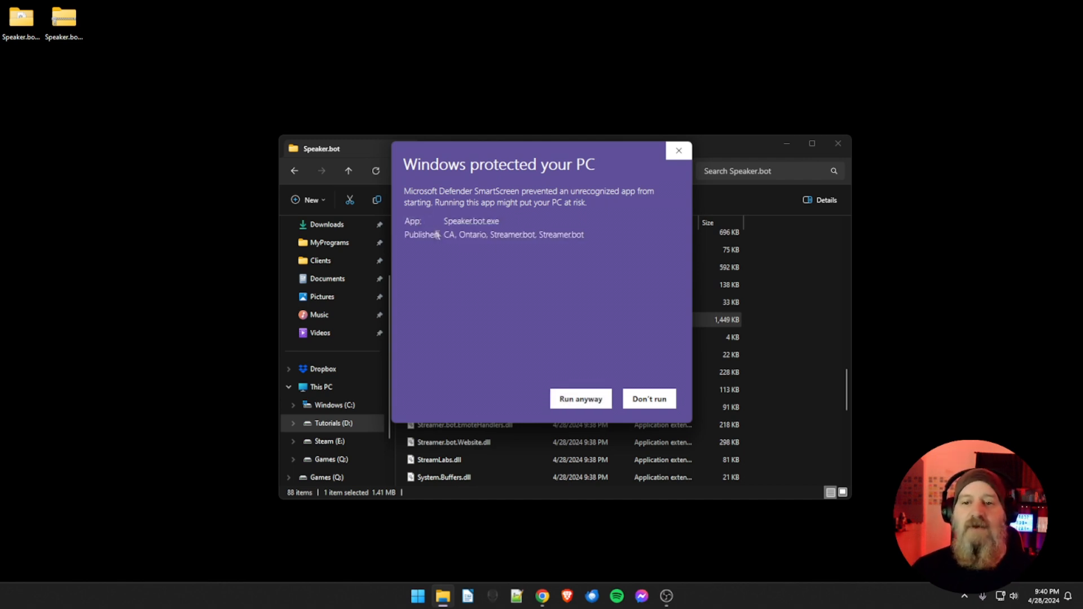
click(578, 399)
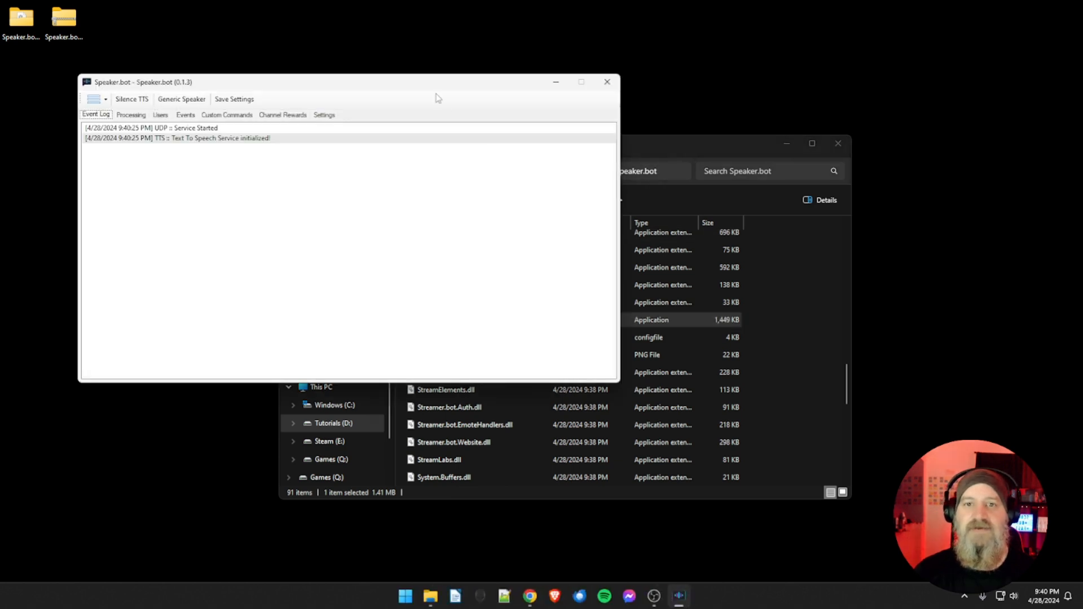
Step: Minimize the file explorer window and move the Speaker.bot window toward the middle of the desktop
drag(430, 92, 488, 98)
click(725, 147)
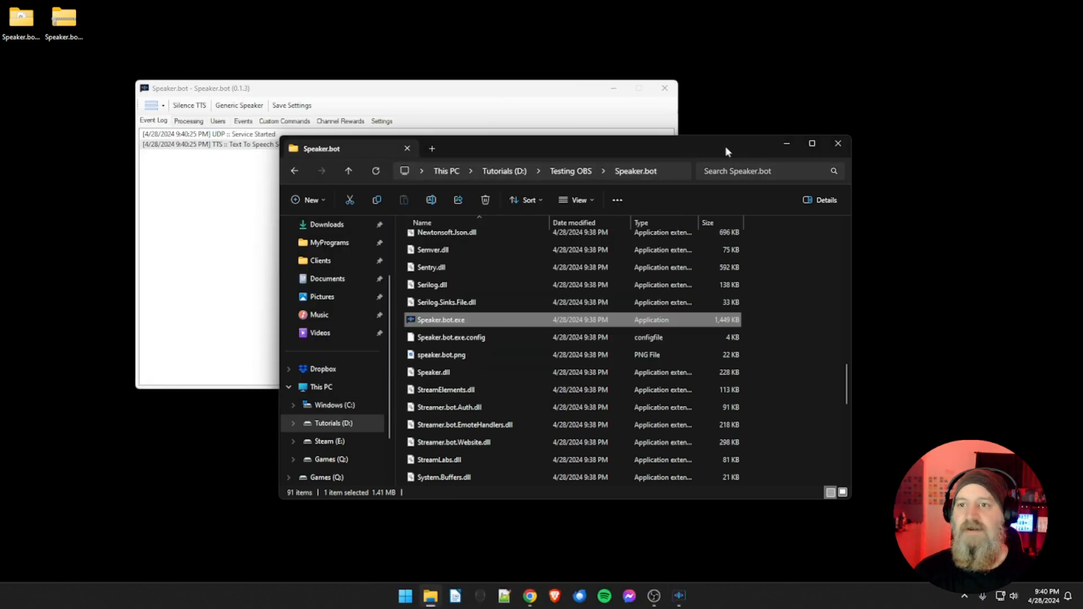
click(786, 145)
drag(420, 93, 510, 126)
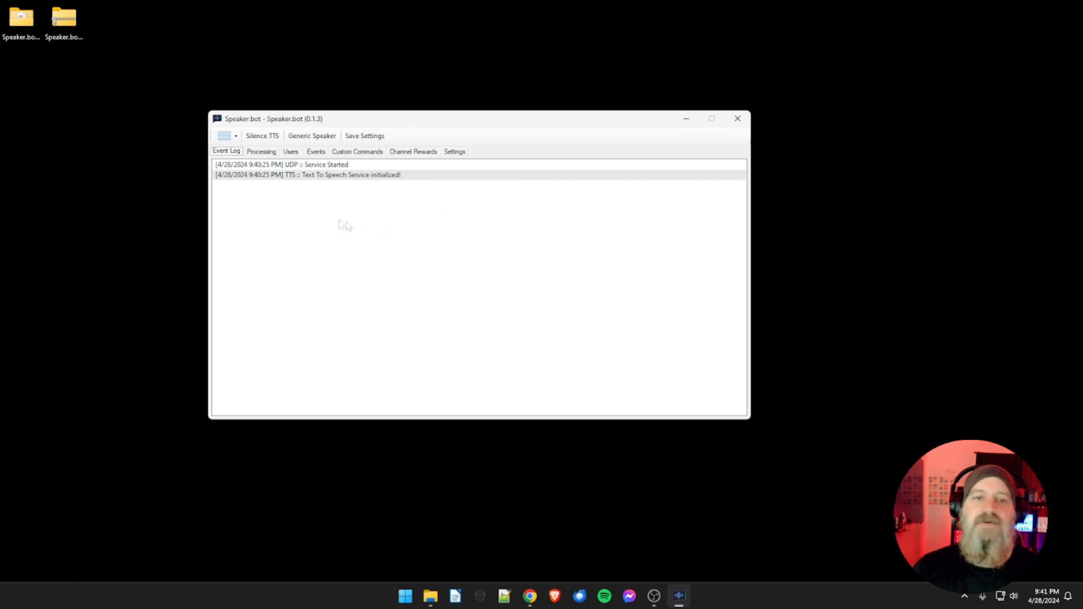
Step: Open the General settings and toggle Silence TTS repeatedly to check its effect on the Enabled option
click(258, 142)
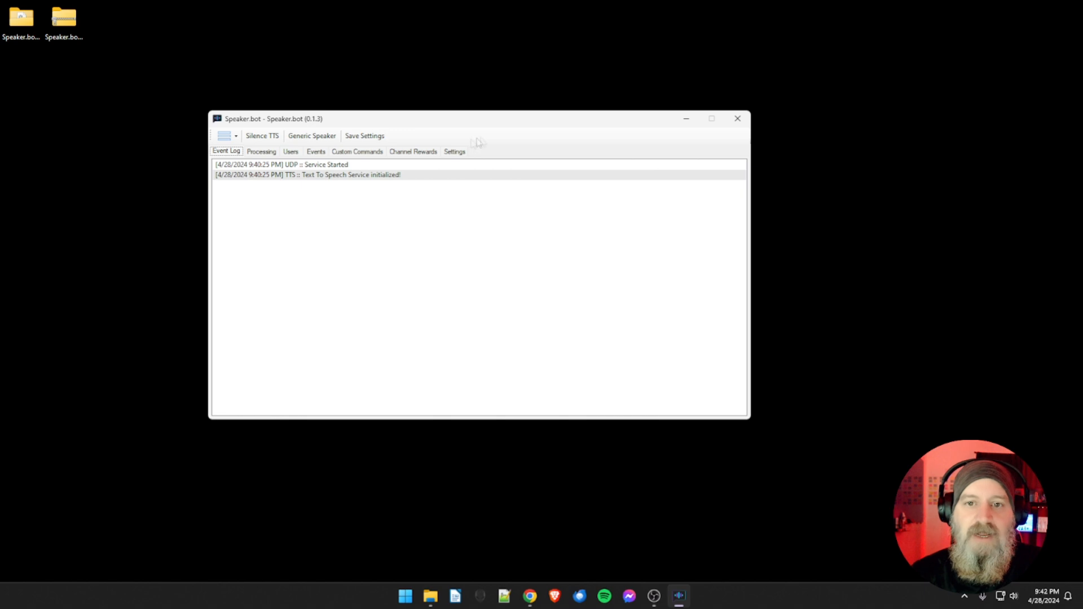
click(451, 154)
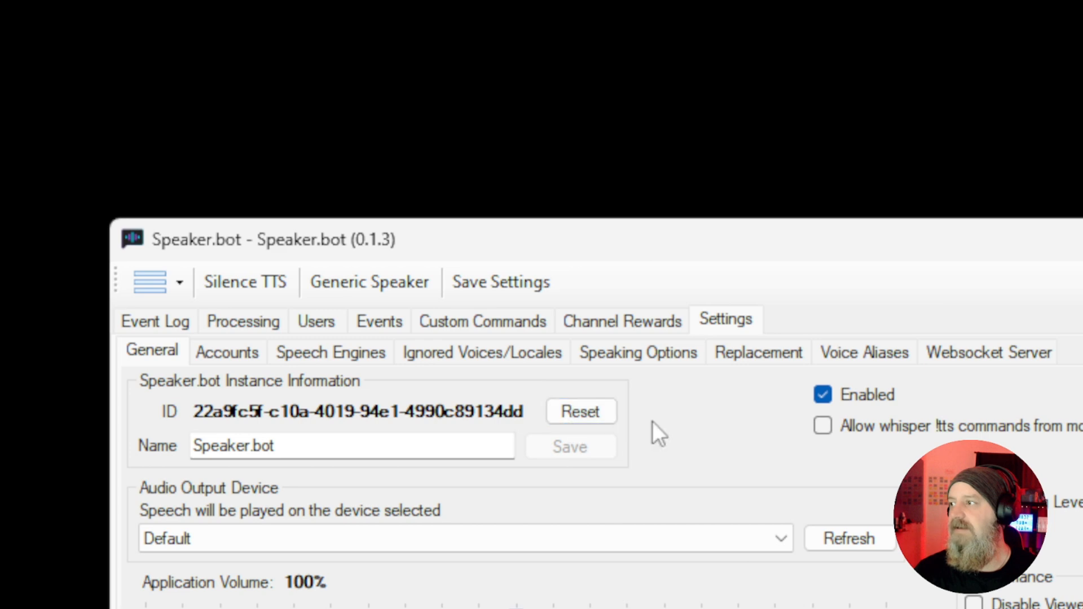
click(256, 286)
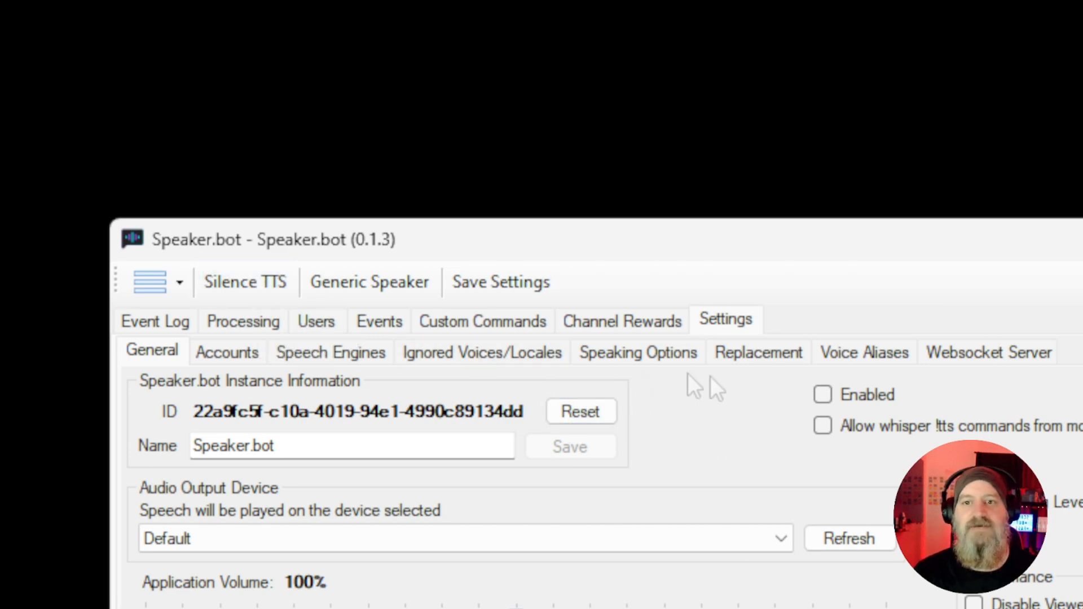
click(253, 293)
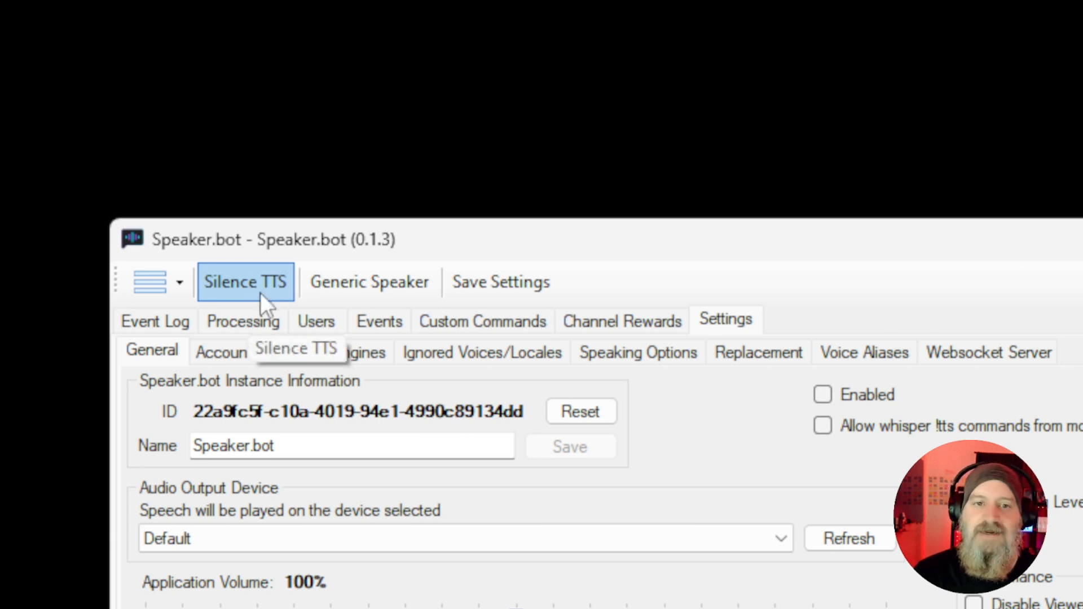
click(259, 293)
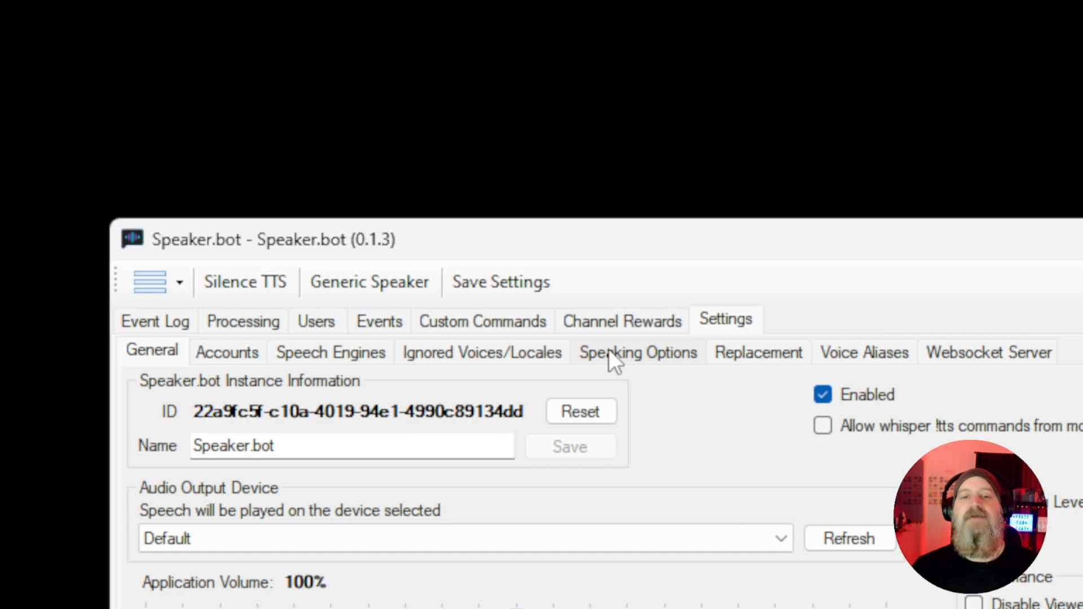
drag(464, 242, 431, 257)
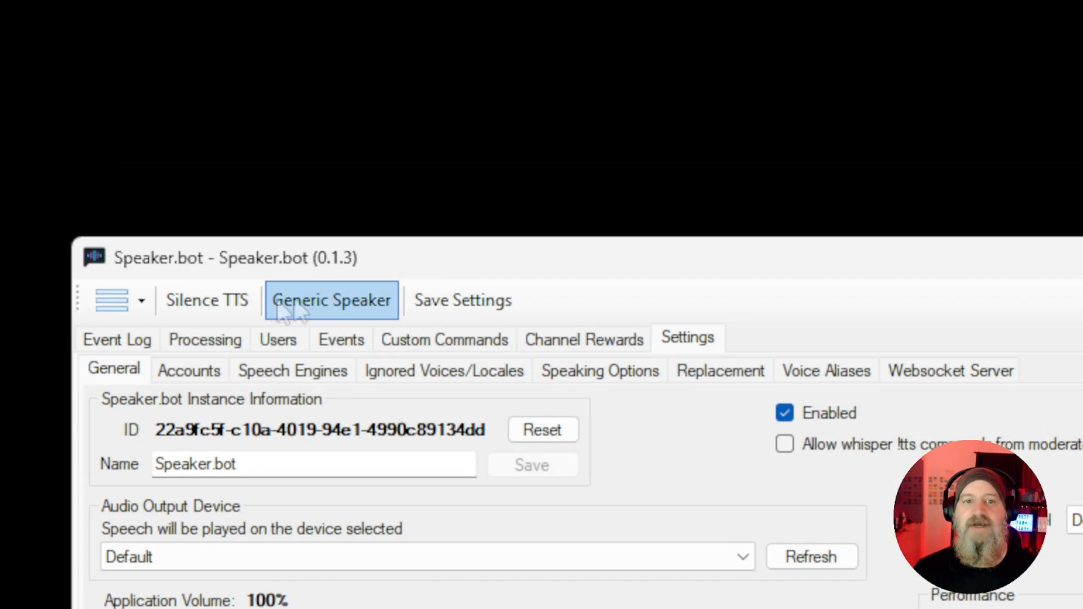
click(241, 279)
drag(317, 258, 267, 233)
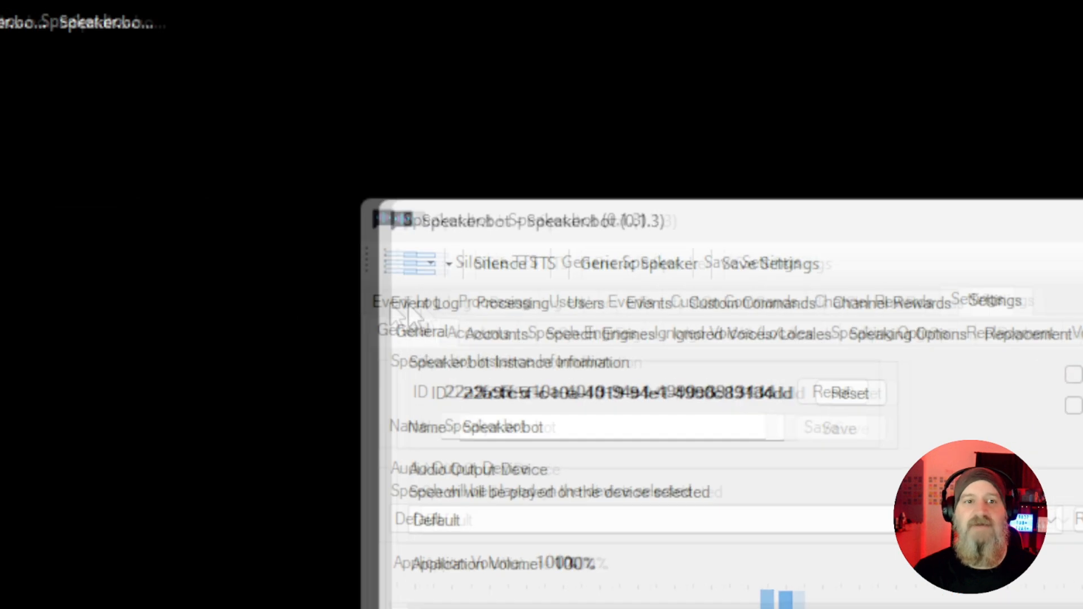
Step: View the Event Log, reposition the Speaker.bot window and return to the General settings
click(408, 305)
drag(565, 216, 648, 88)
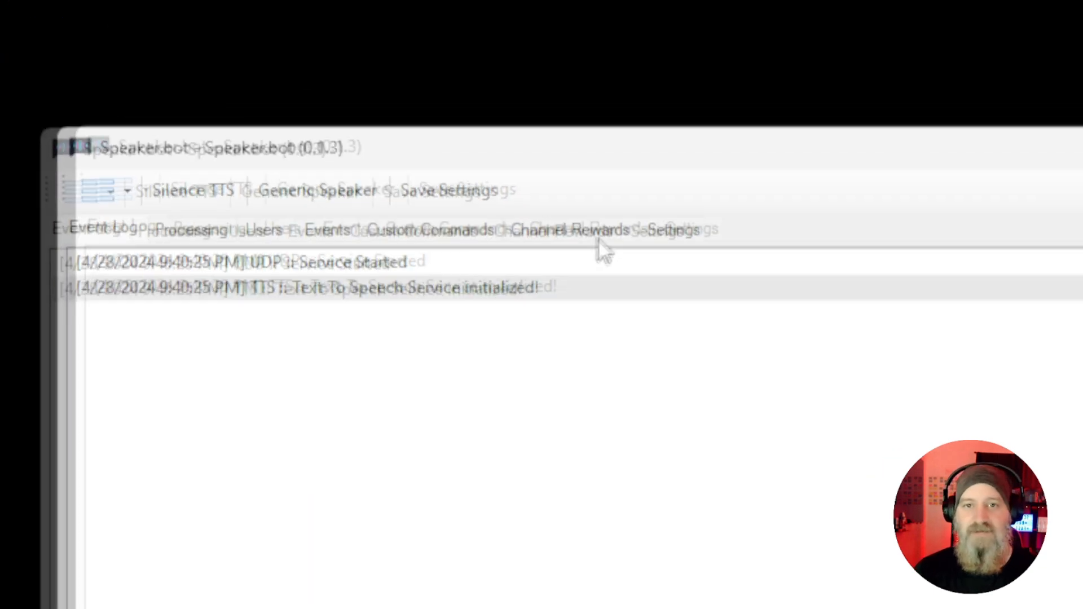
click(550, 235)
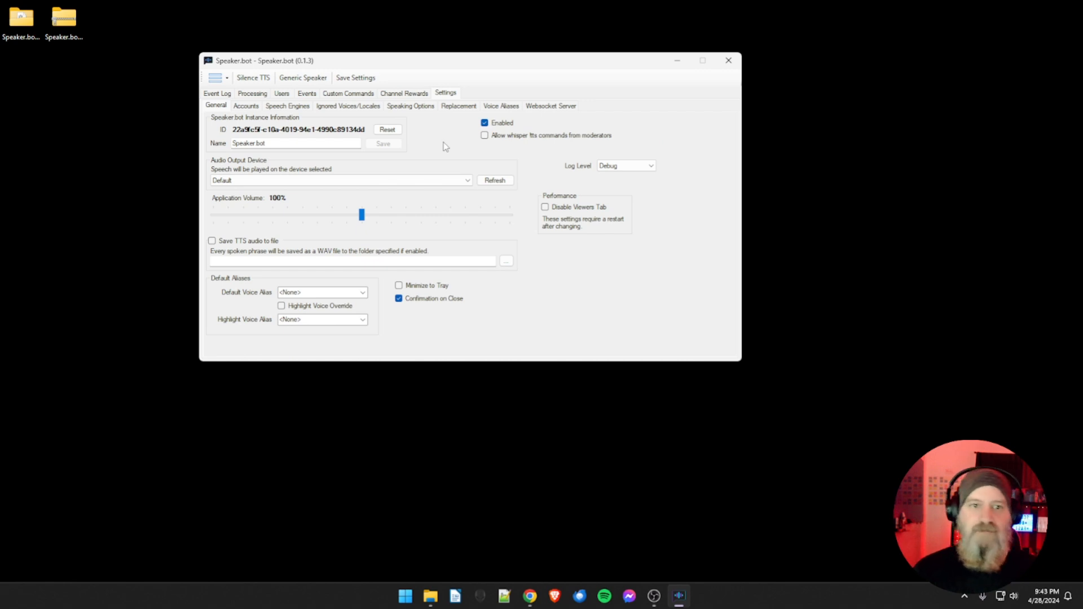
Step: View the Event Log, open the Speaker.bot log folder to inspect the log_20240428.log entry, and close the folder window
click(218, 94)
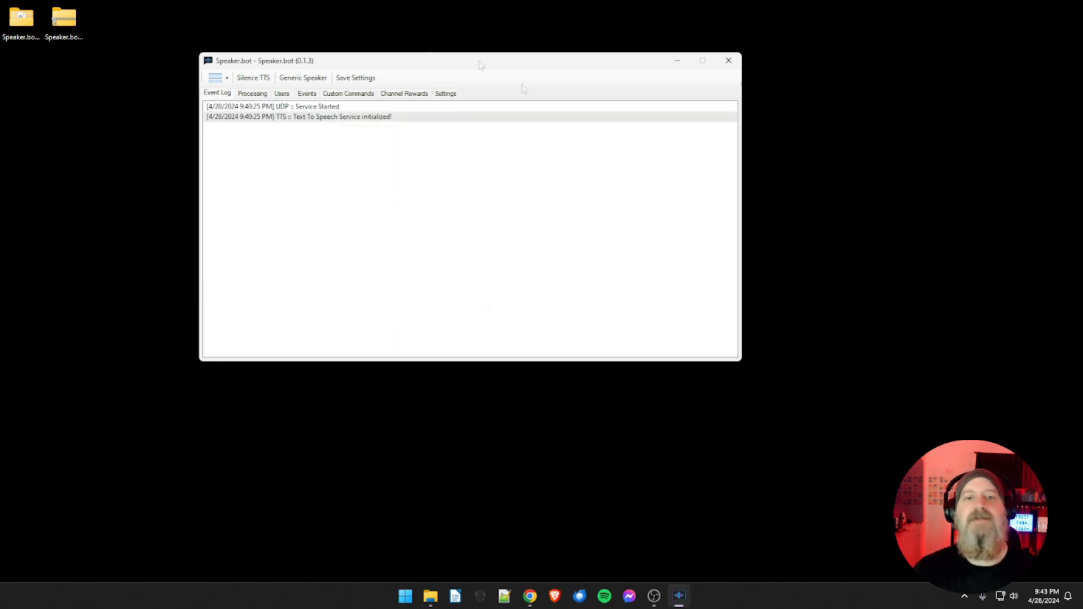
drag(460, 73, 476, 112)
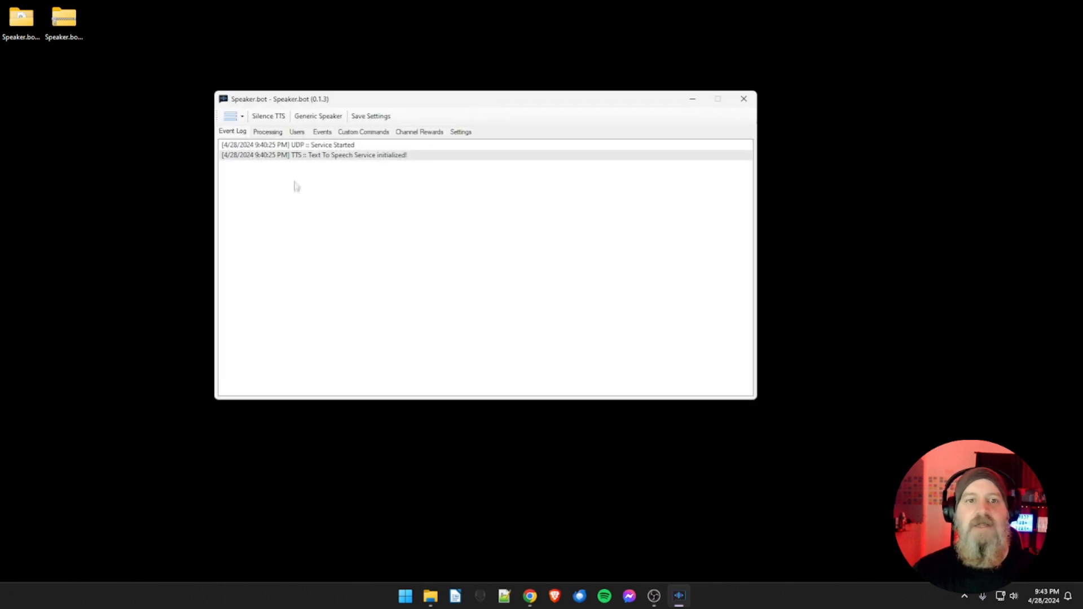
click(242, 119)
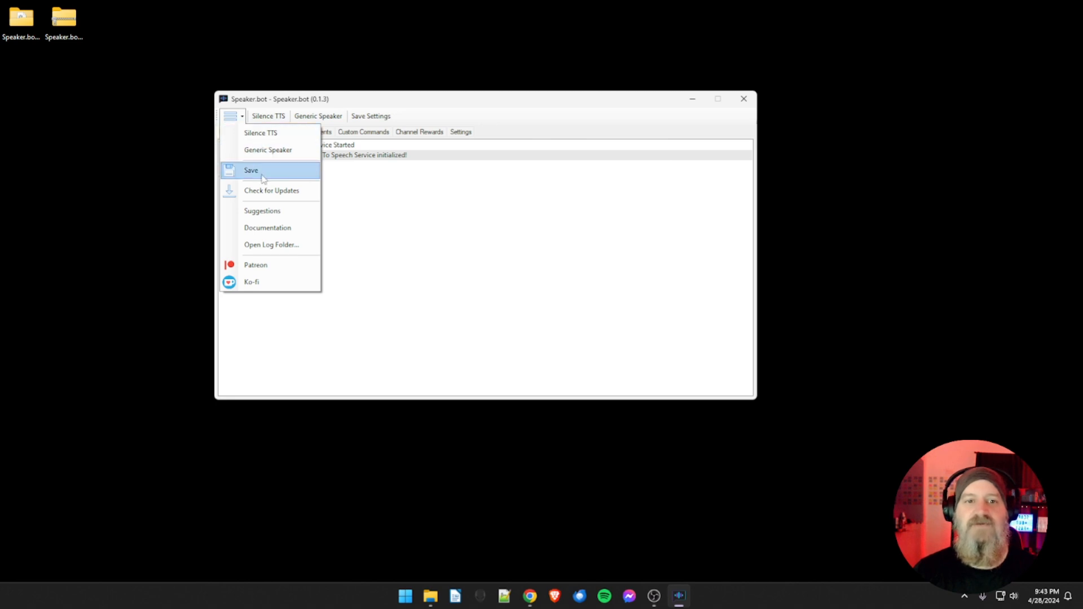
click(269, 247)
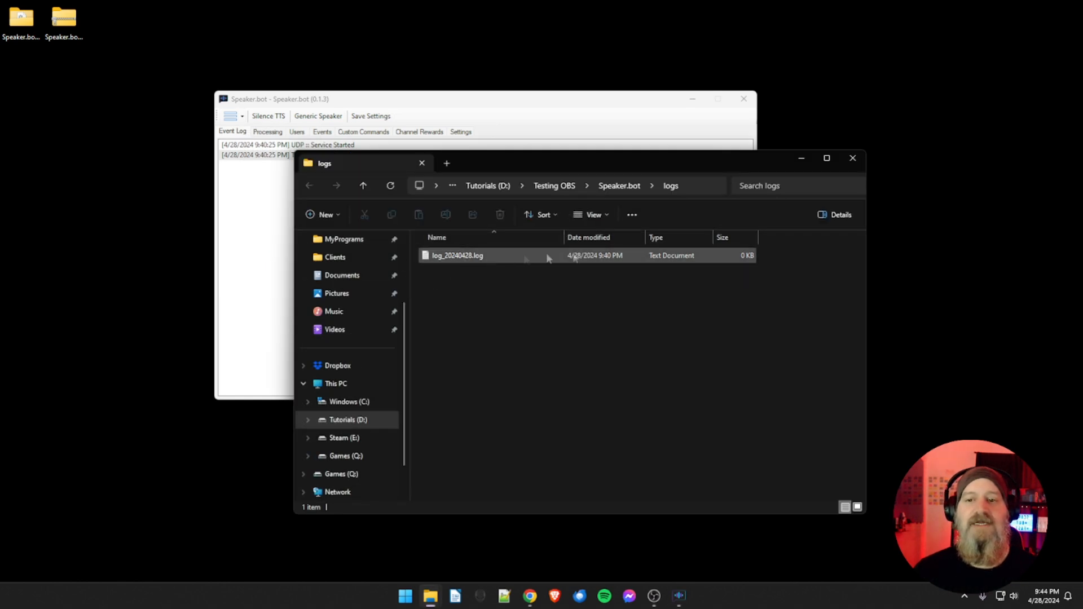
click(456, 258)
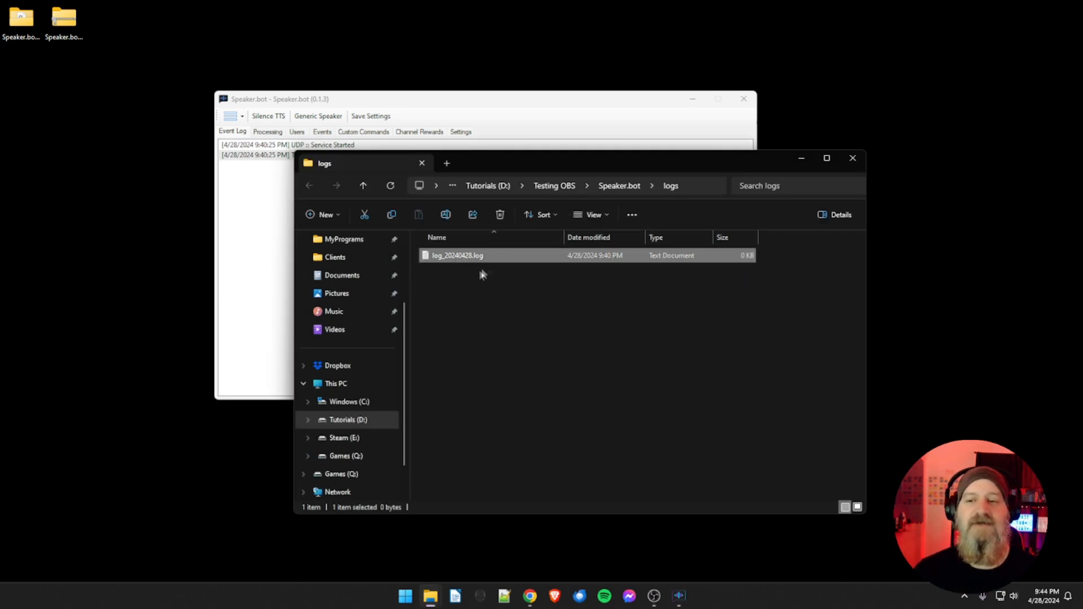
click(851, 160)
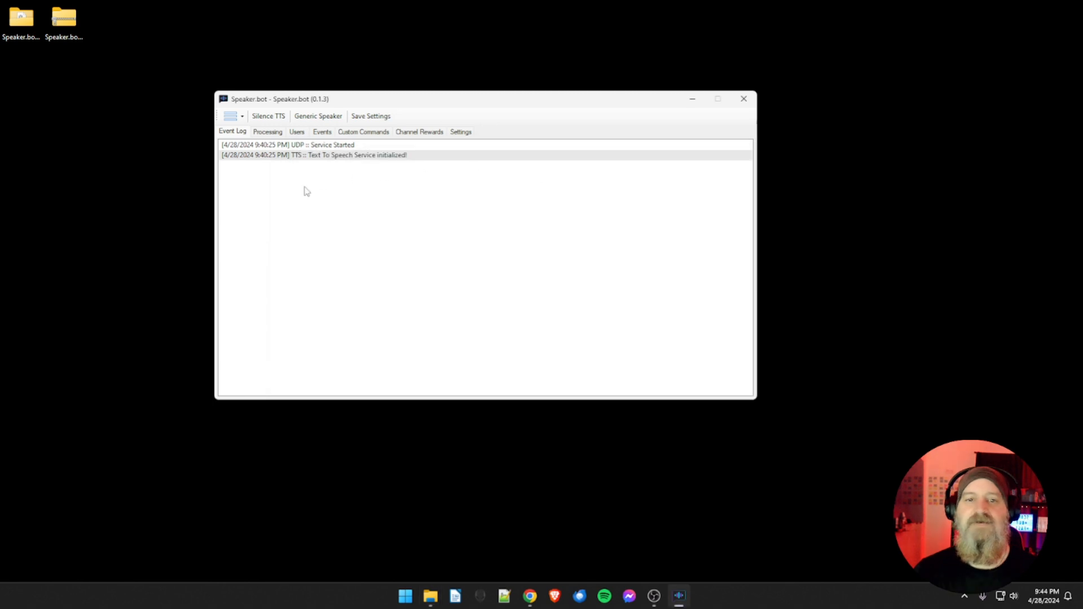
Step: Open the Generic Speaker tool, check which voices are available with Random Voice kept selected, and close it
click(242, 116)
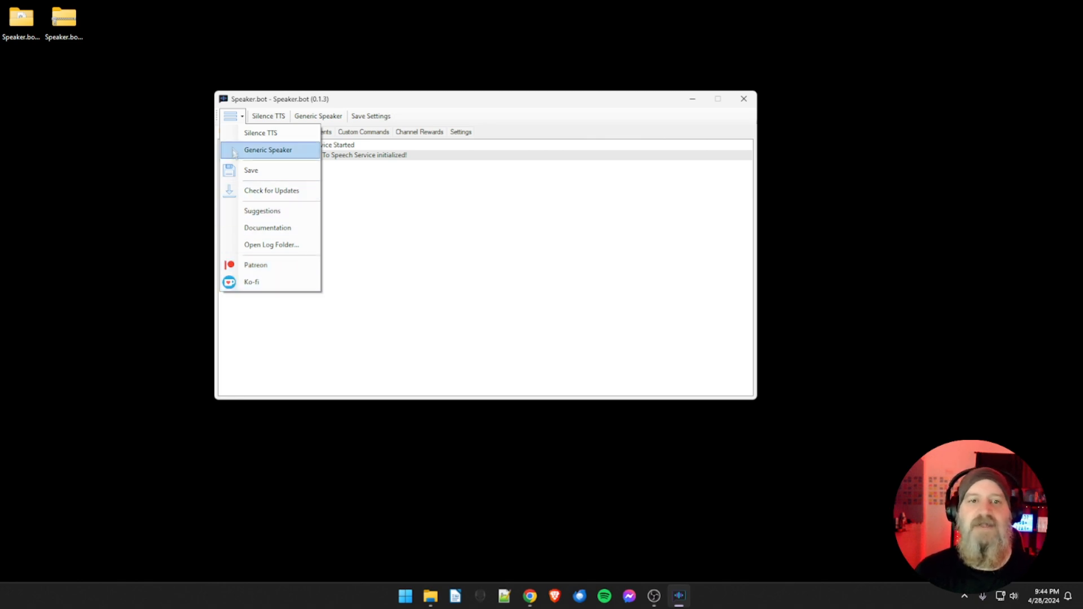
click(241, 118)
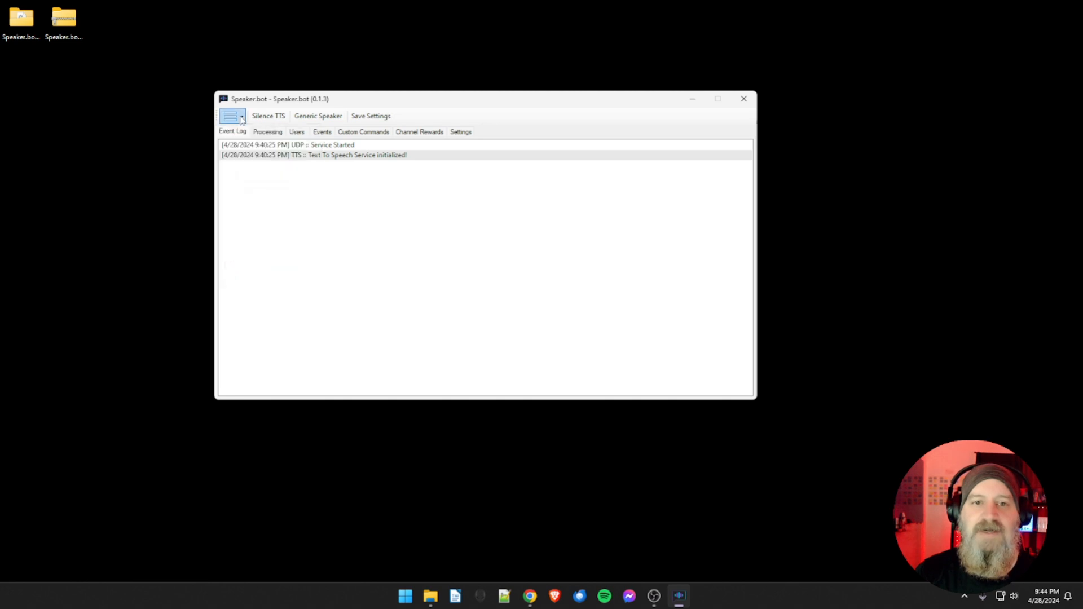
click(313, 117)
drag(305, 102, 443, 127)
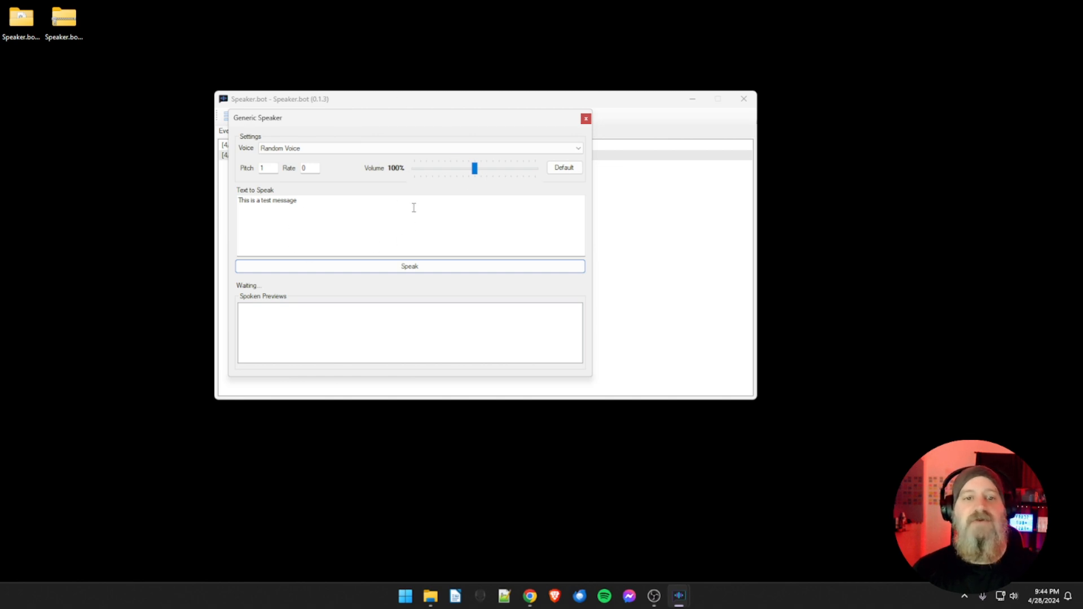
click(373, 149)
click(368, 154)
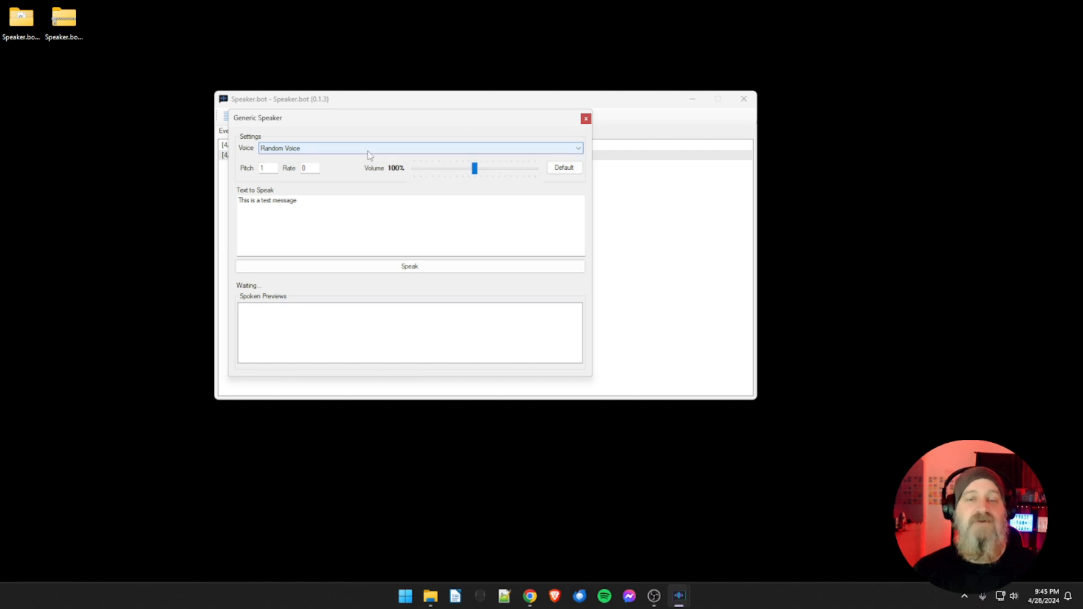
click(368, 152)
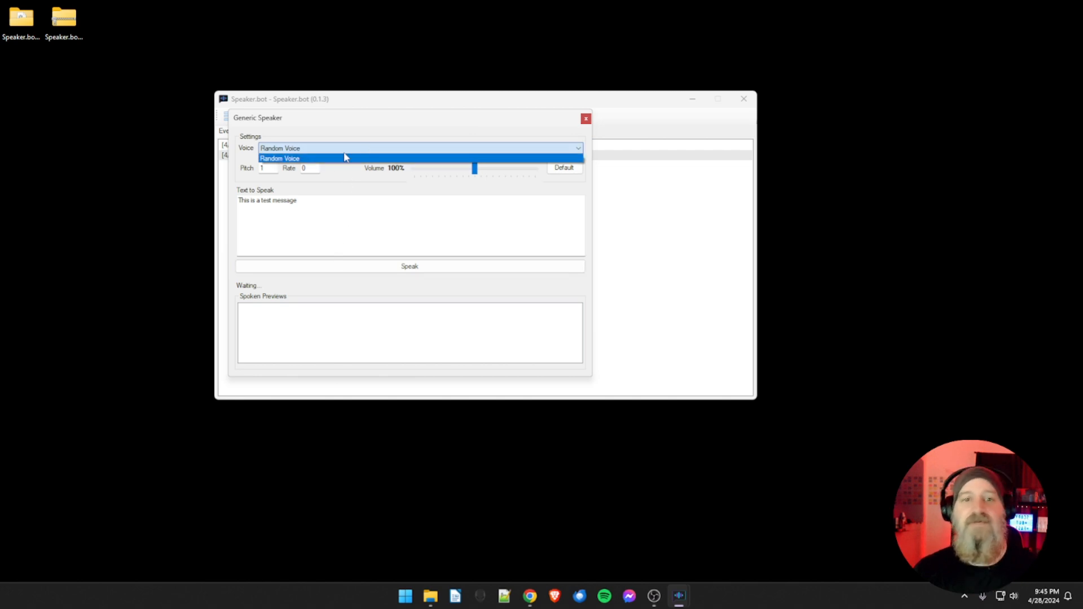
click(345, 158)
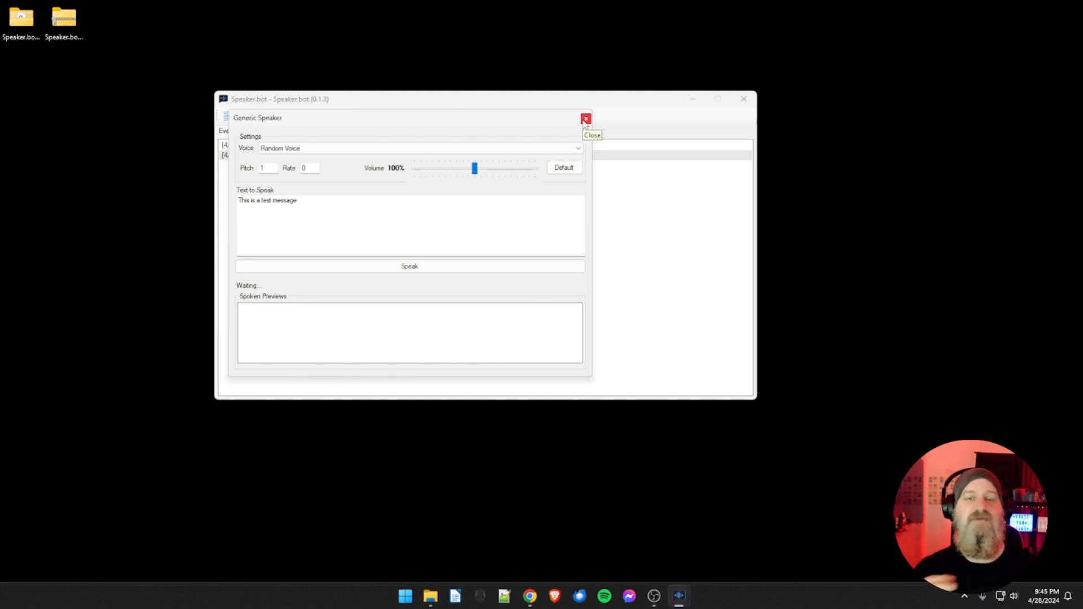
click(585, 119)
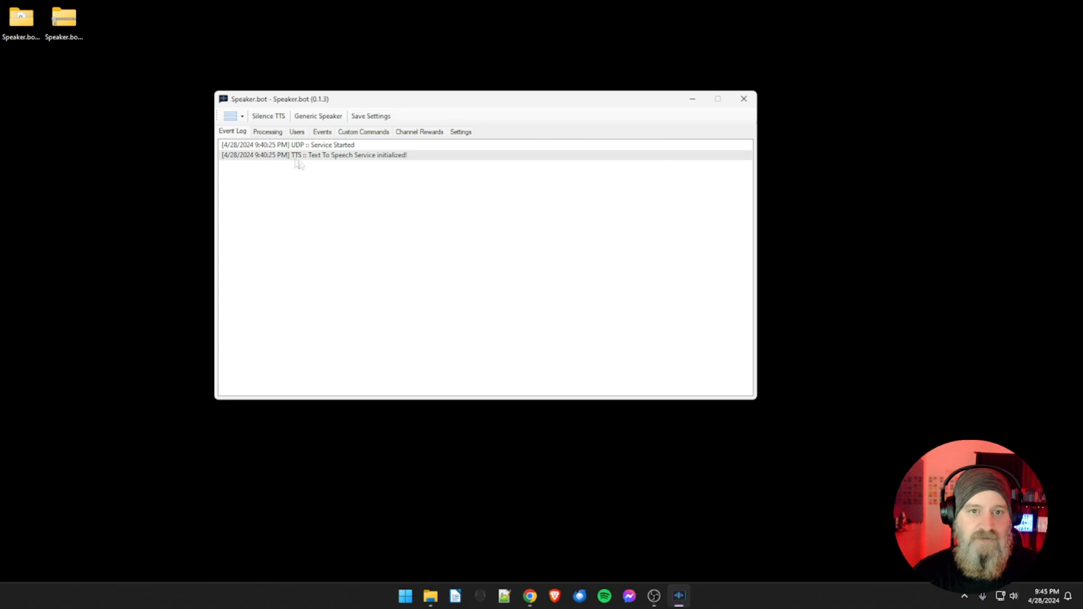
Step: Log in to the Twitch account in the Accounts settings so that its chat, PubSub and Event Sub services connect
click(461, 133)
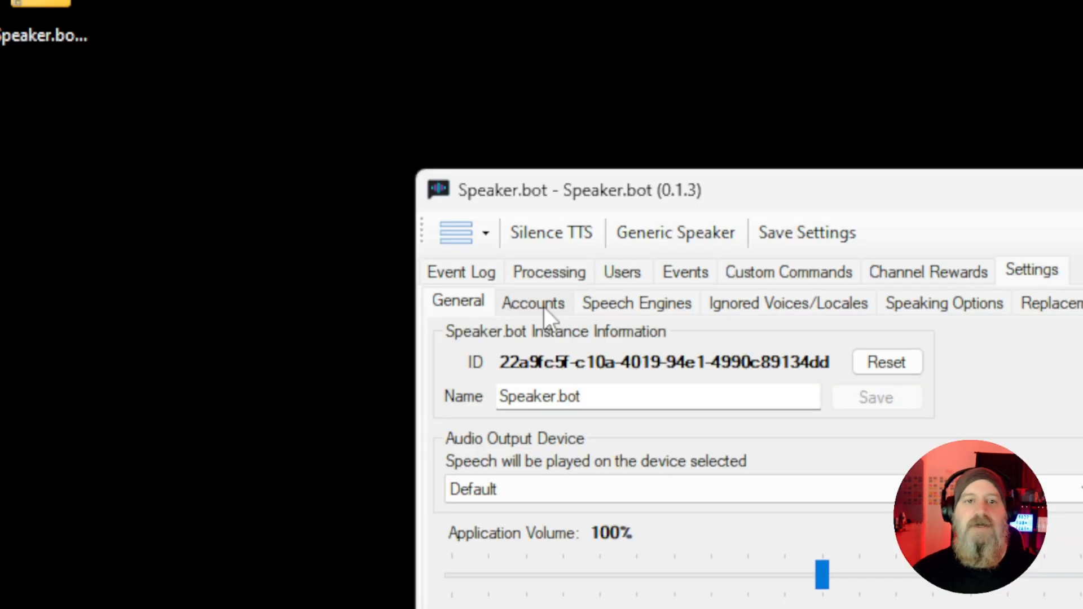
click(539, 307)
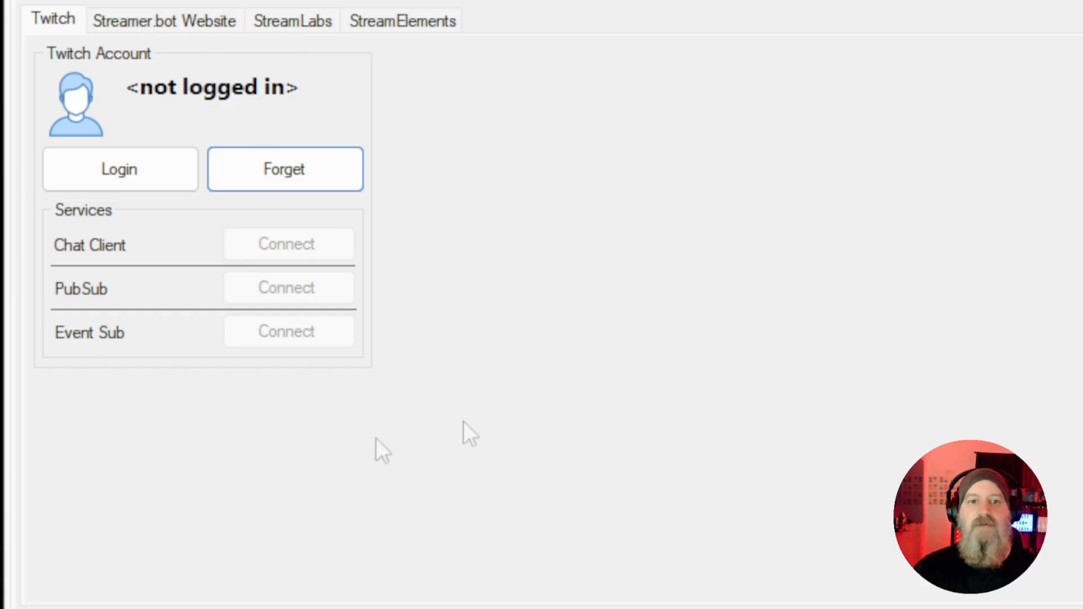
click(130, 172)
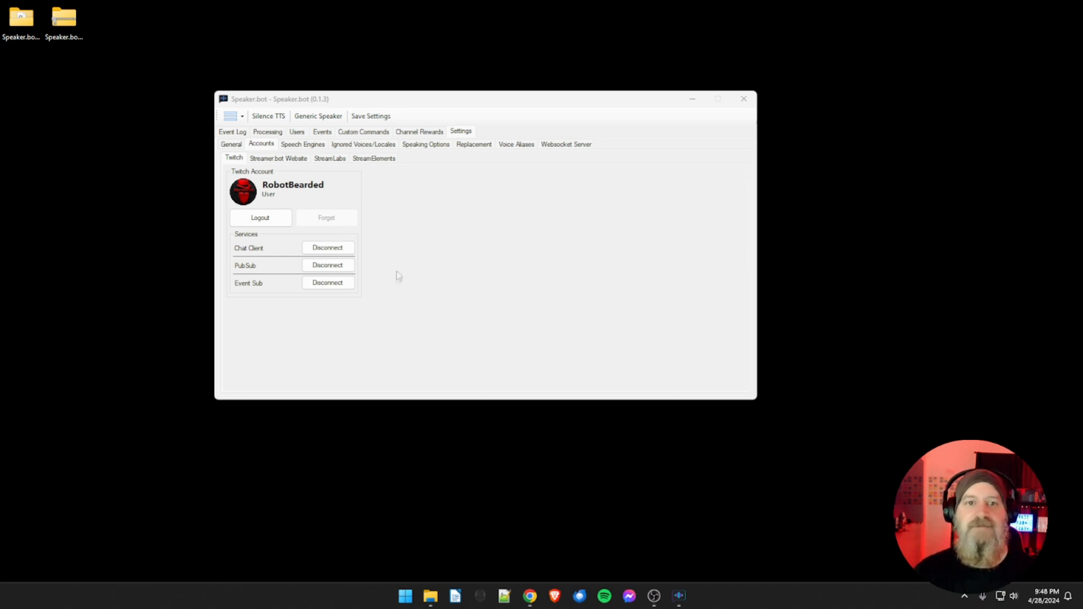
Step: Log in to the Streamer.bot Website account in the Accounts settings
click(292, 160)
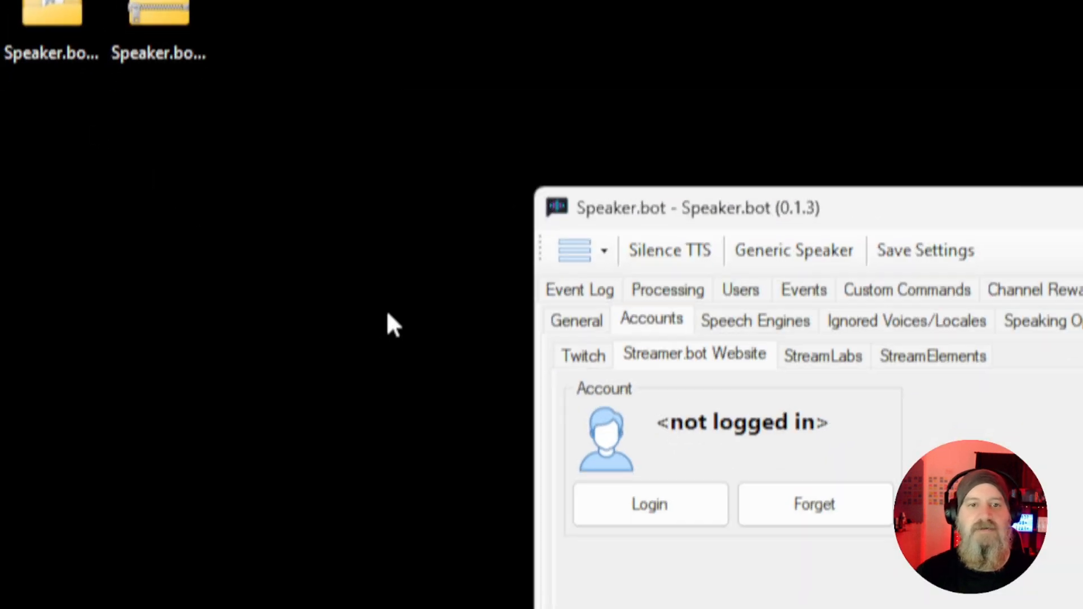
click(589, 355)
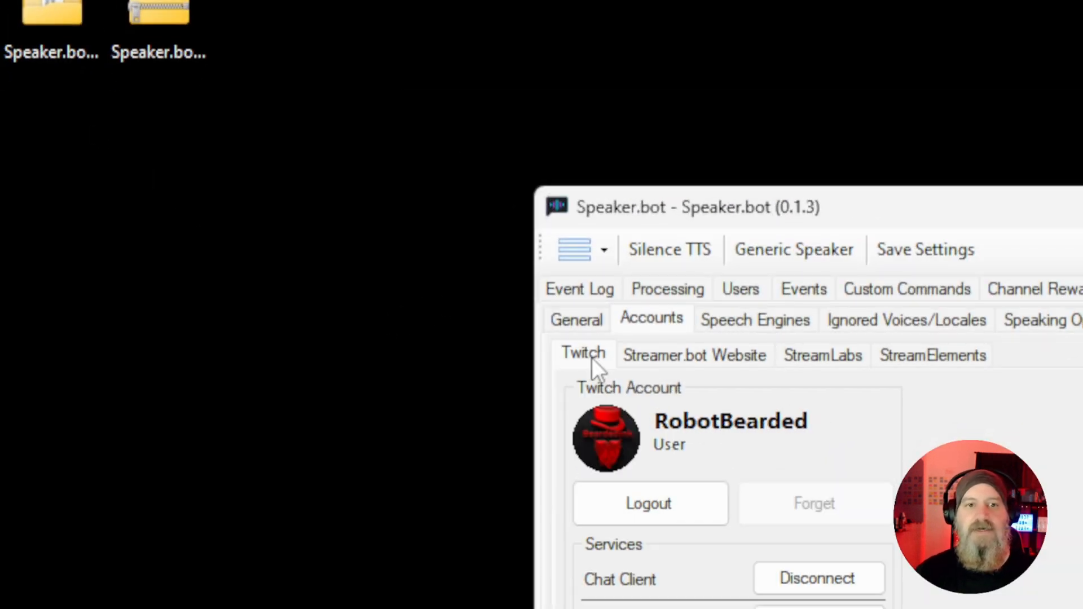
click(708, 360)
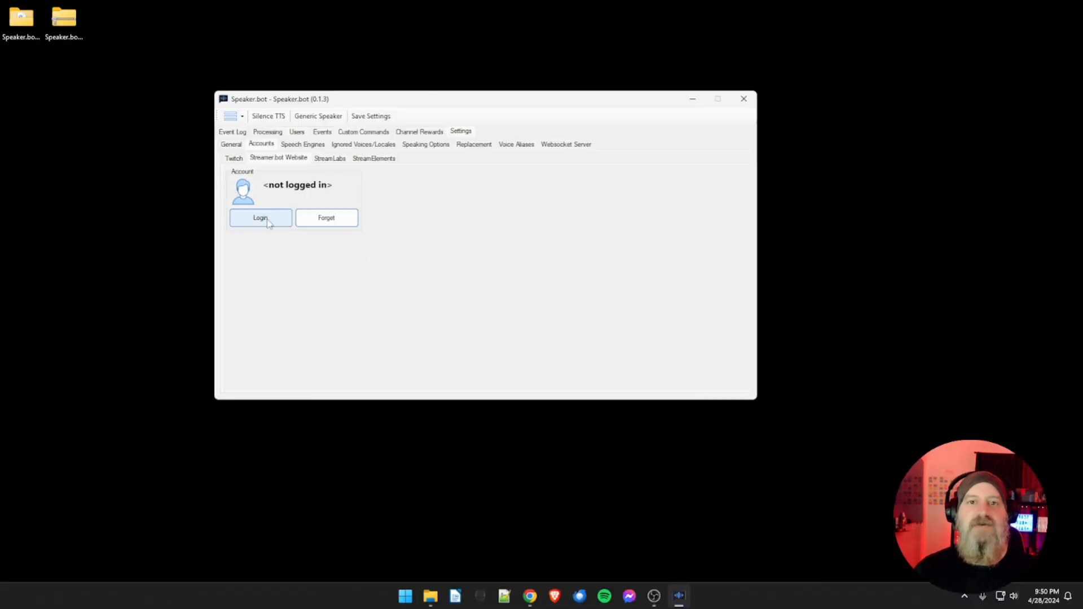
click(269, 221)
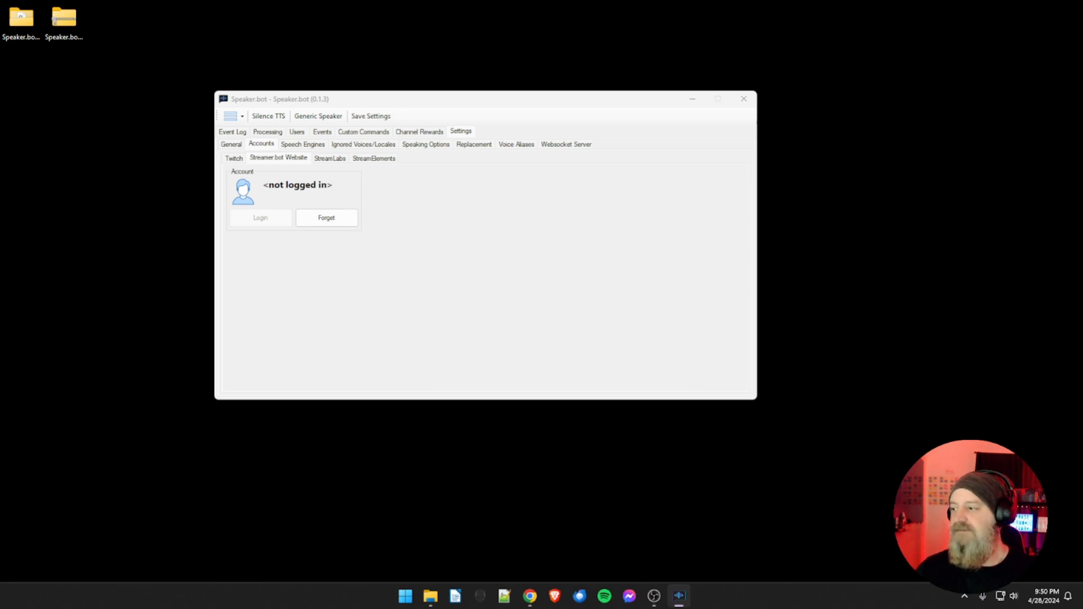
click(237, 158)
click(281, 163)
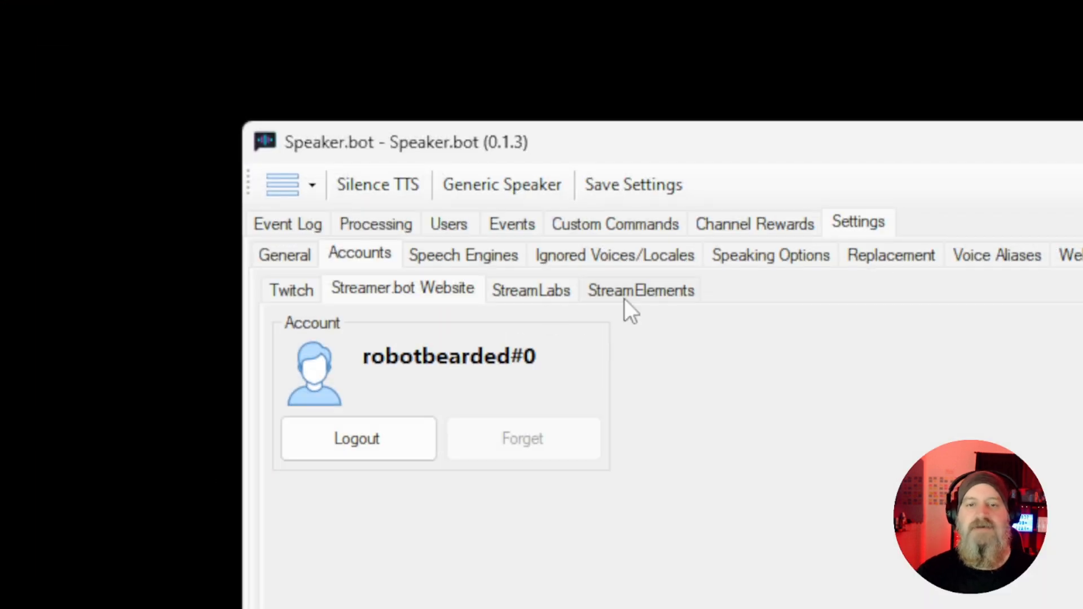
Step: Look over the StreamLabs and StreamElements connection options and return to the Streamer.bot Website account
click(557, 291)
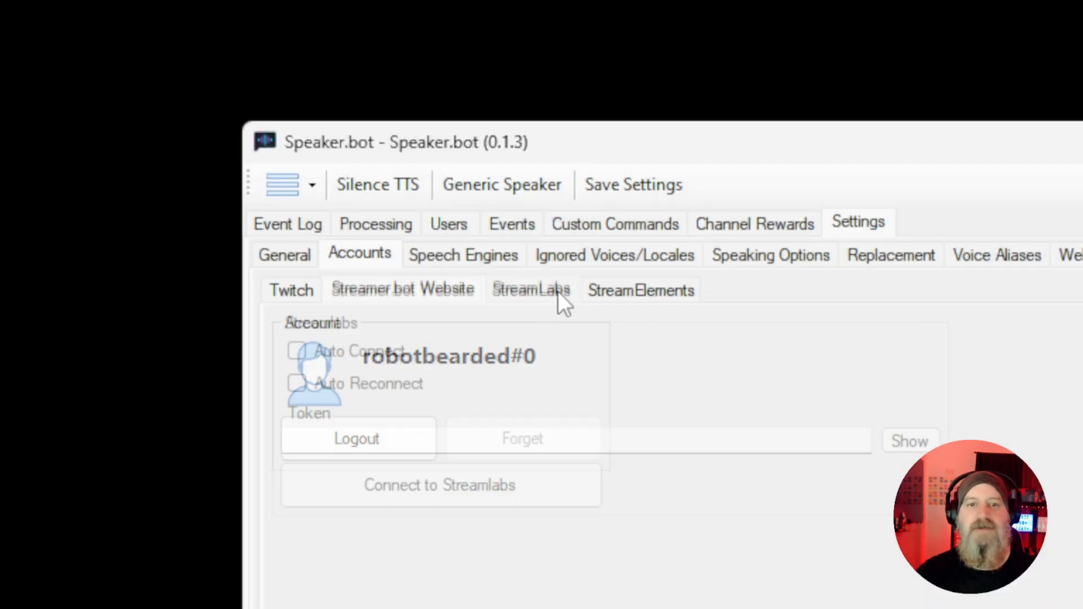
click(622, 293)
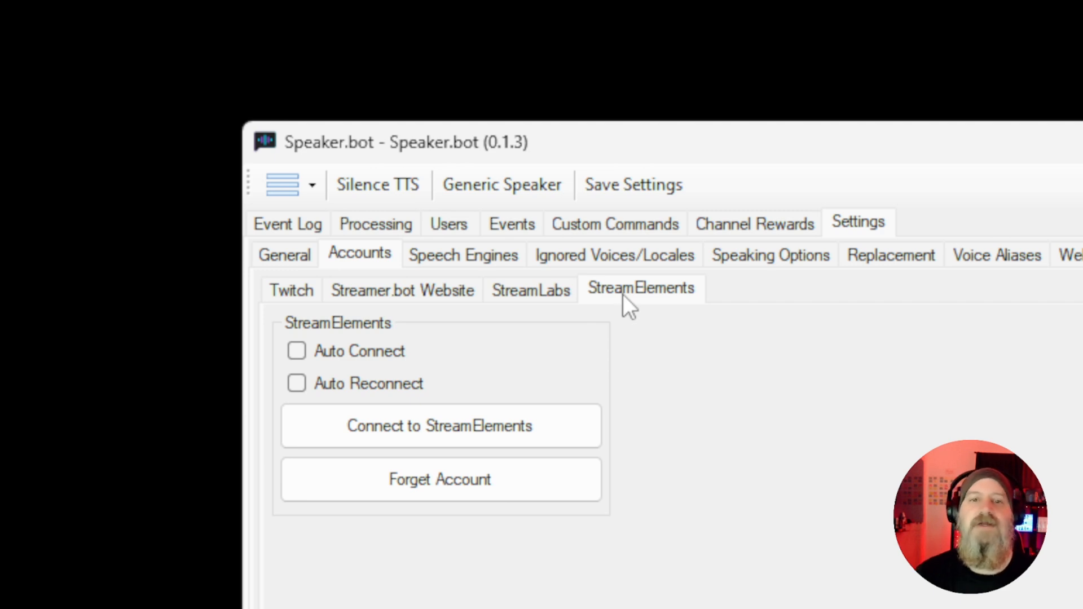
click(563, 291)
click(418, 299)
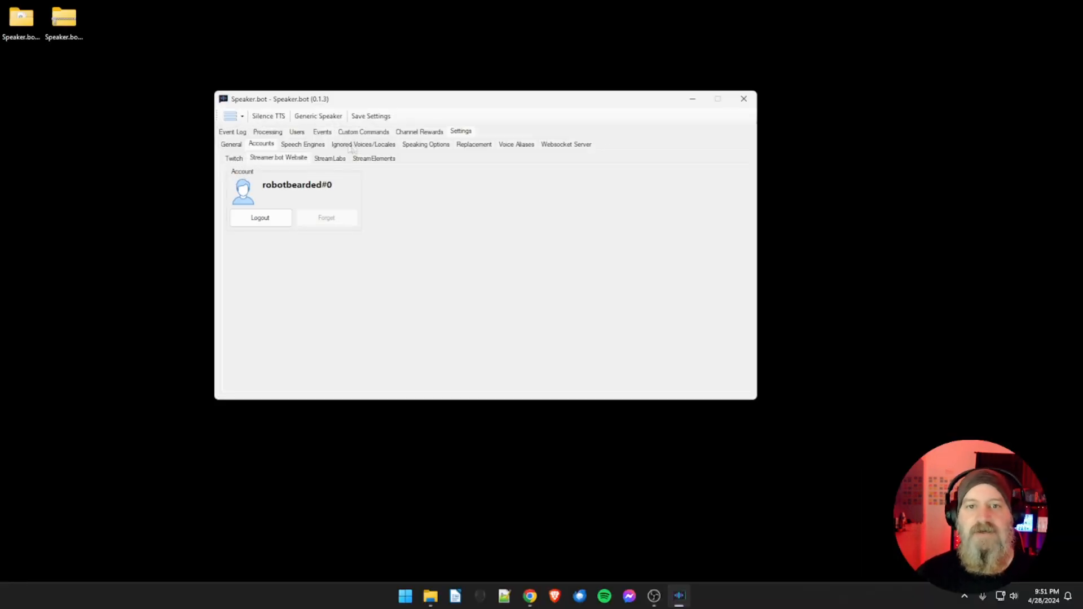
Step: Start the Websocket Server from its settings and save the Speaker.bot settings
click(566, 146)
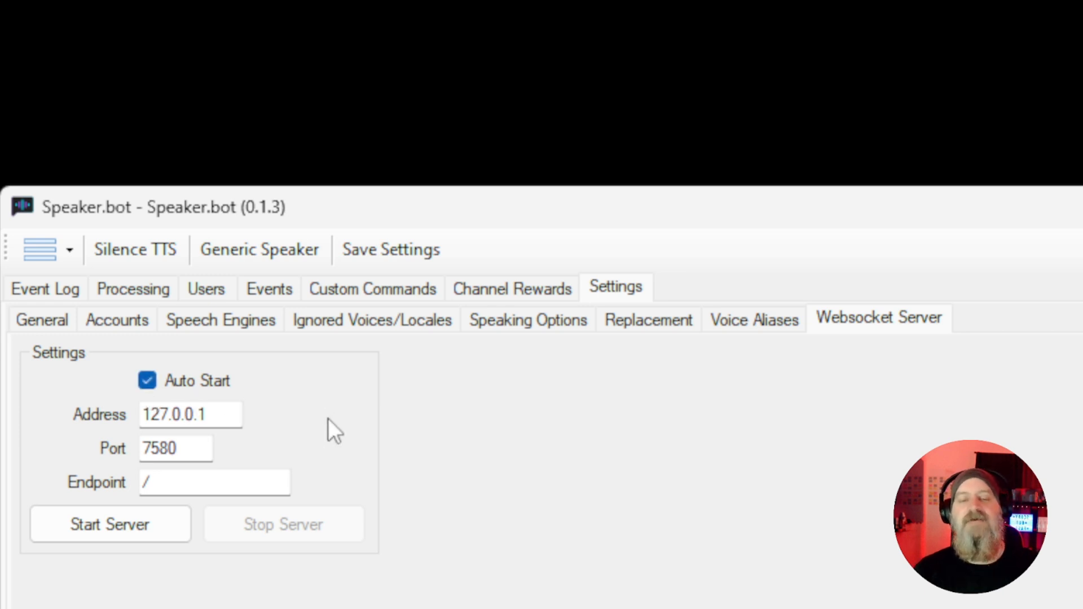
click(127, 534)
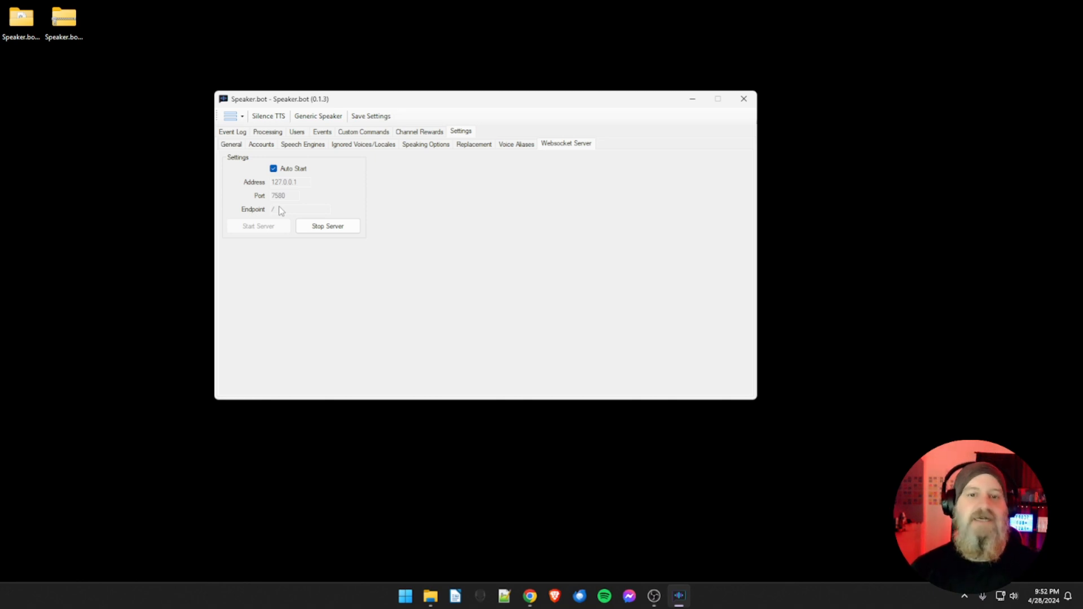
click(379, 119)
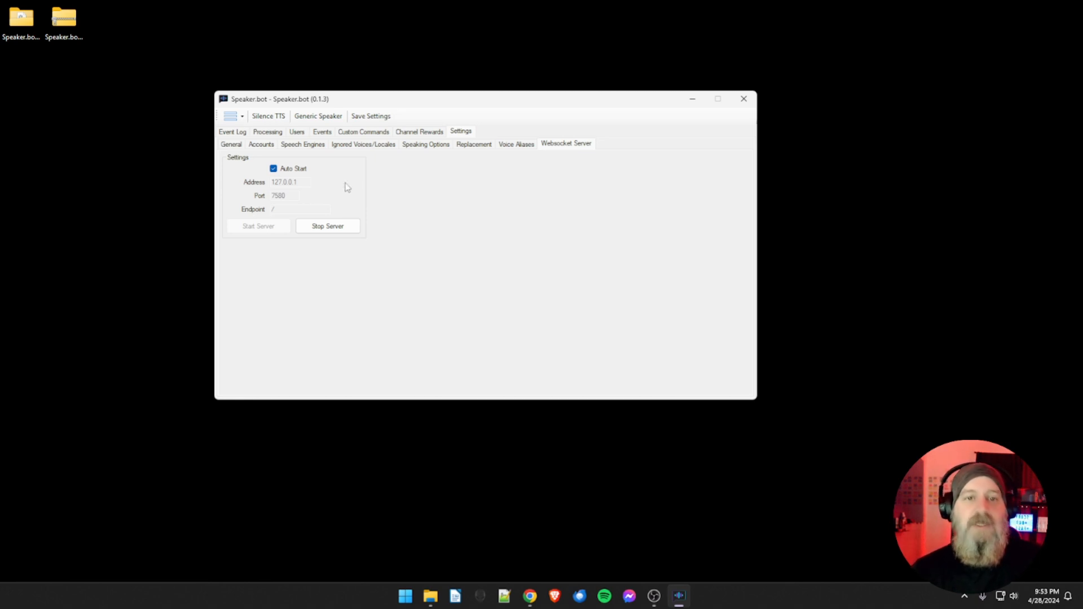
Step: Review the Event Log and the Processing queue, and inspect the user information of each listed user
click(235, 134)
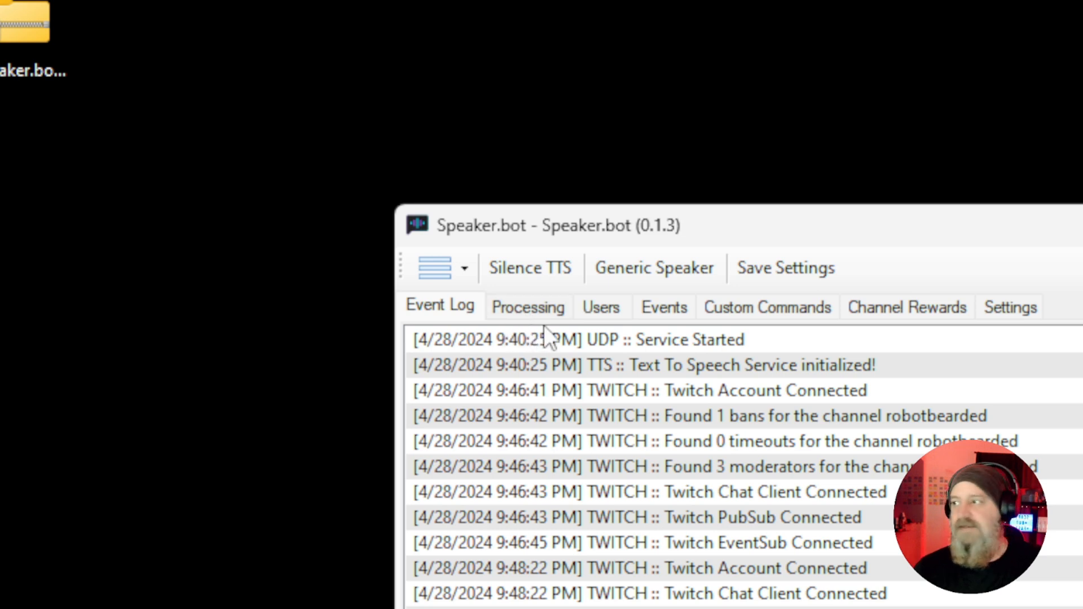
click(519, 310)
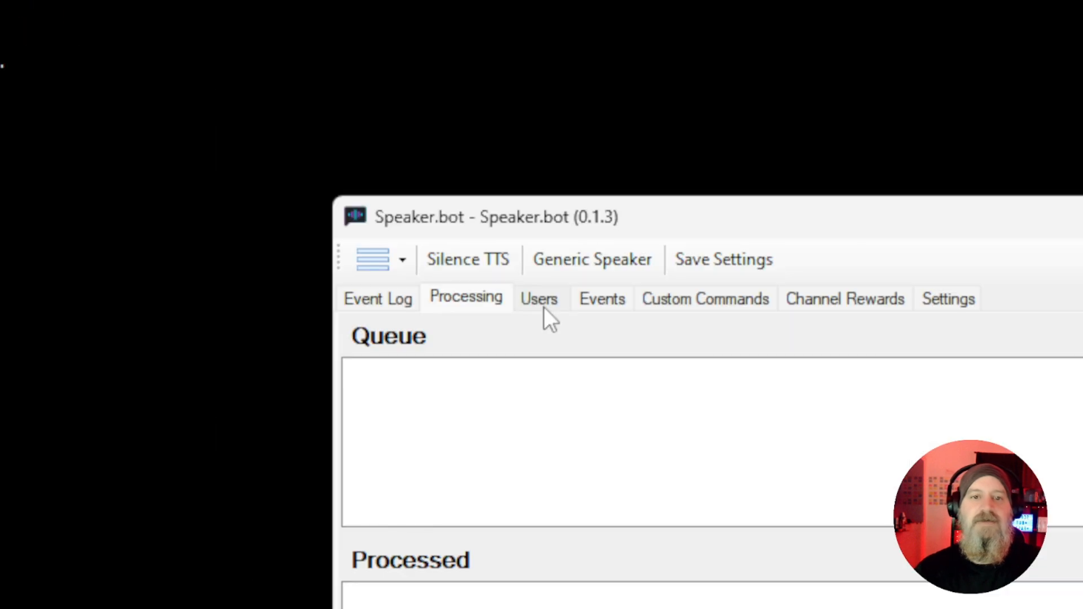
click(542, 306)
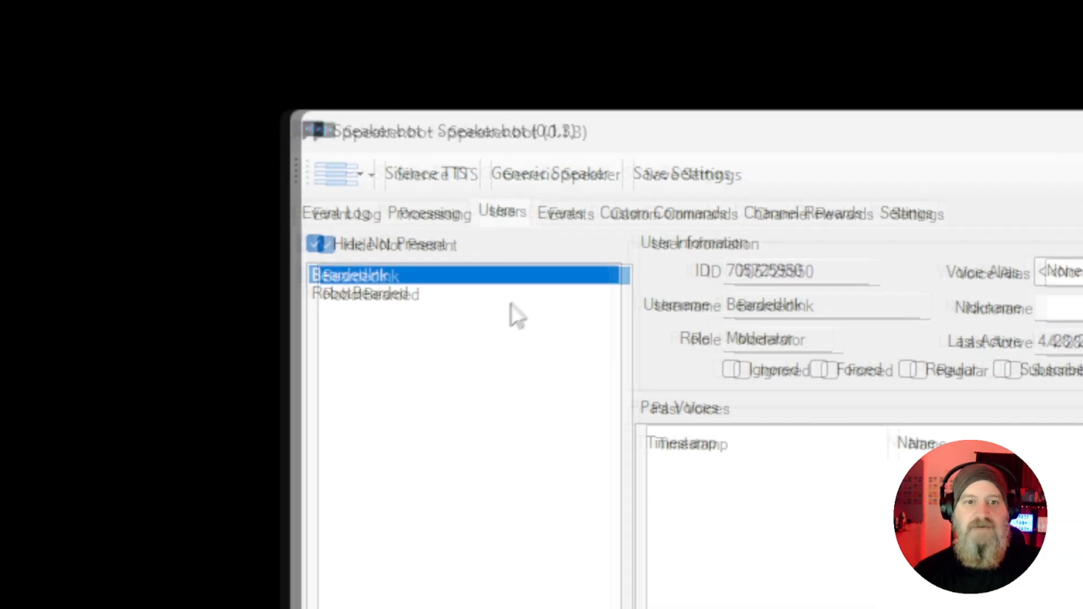
click(541, 310)
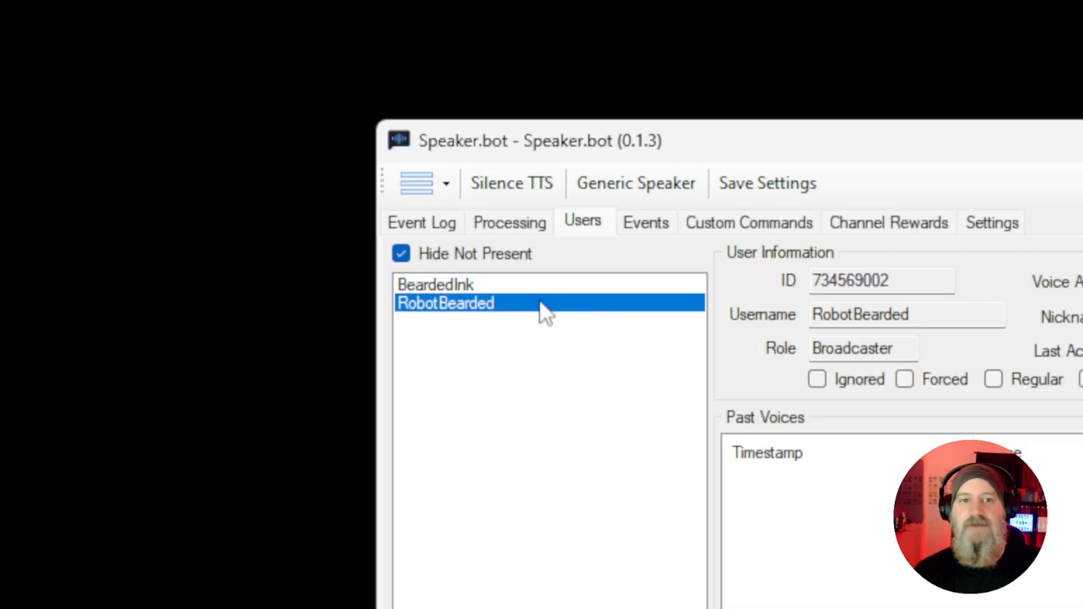
click(542, 278)
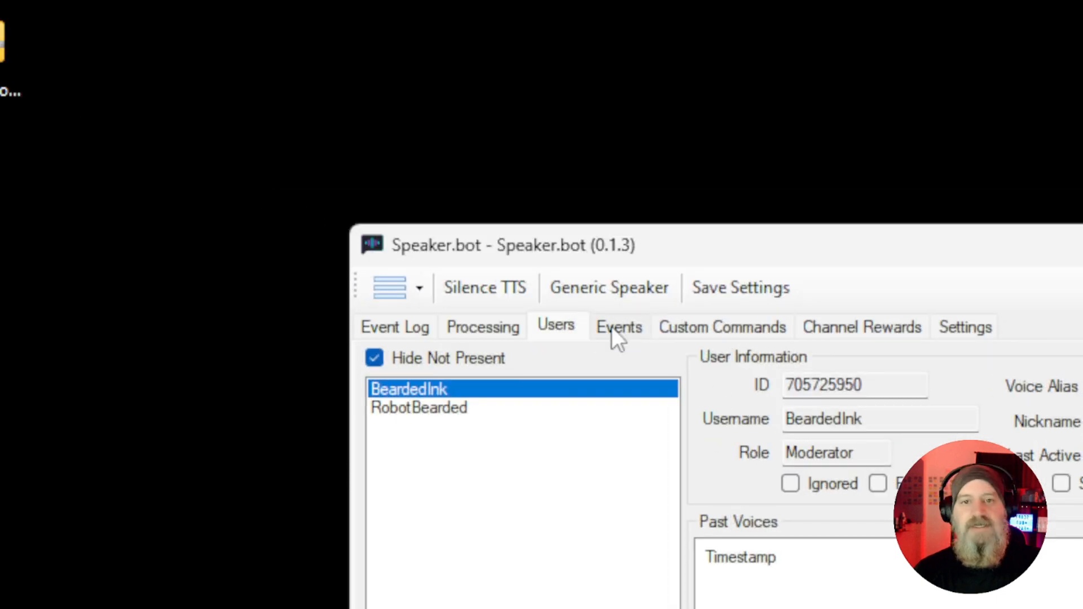
Step: Open the Events settings, check the global Voice Alias choices and display the messages of the Follow event
click(612, 330)
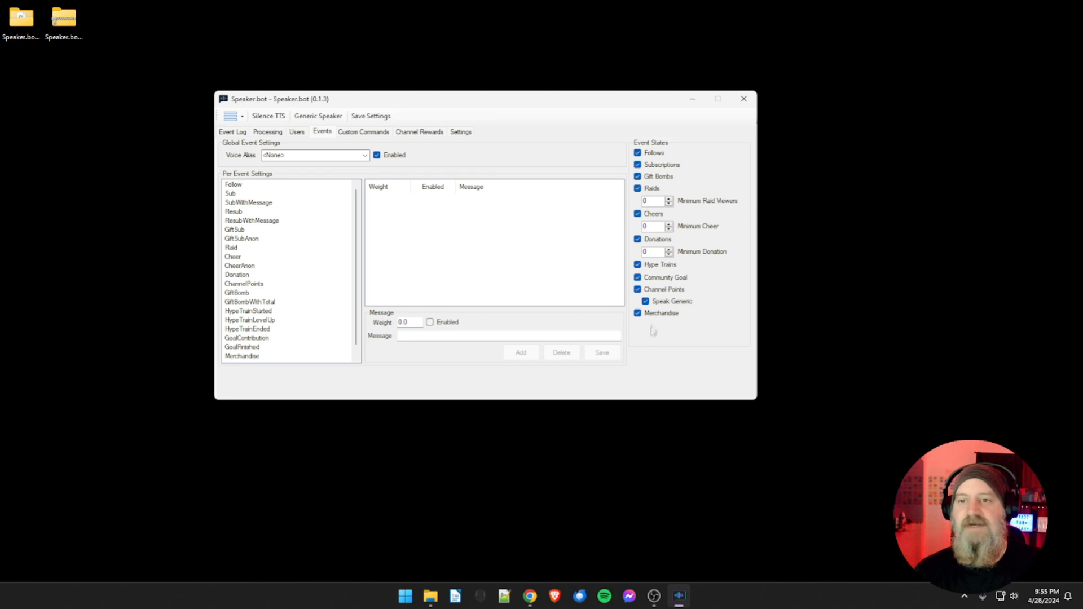
click(364, 155)
click(321, 167)
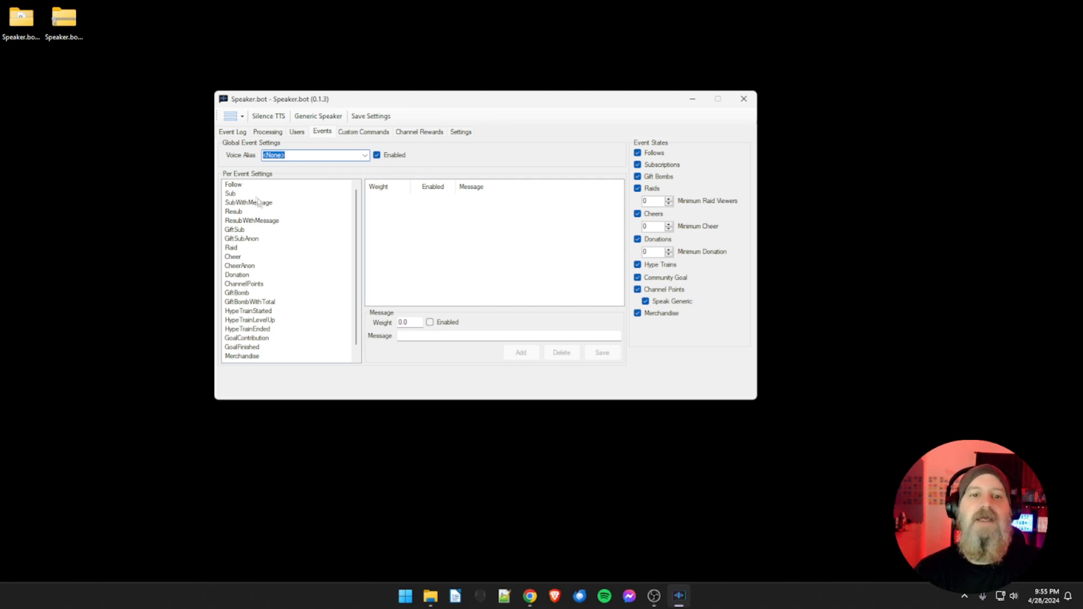
click(238, 187)
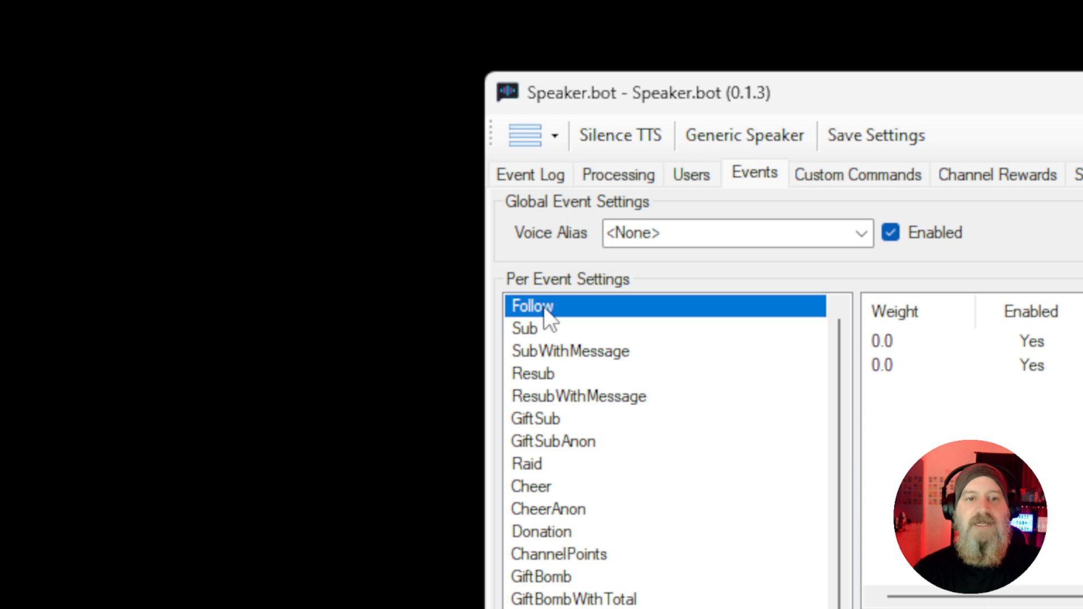
Step: Inspect the weight, enabled state and text of each message listed for the Follow event
click(540, 322)
click(542, 302)
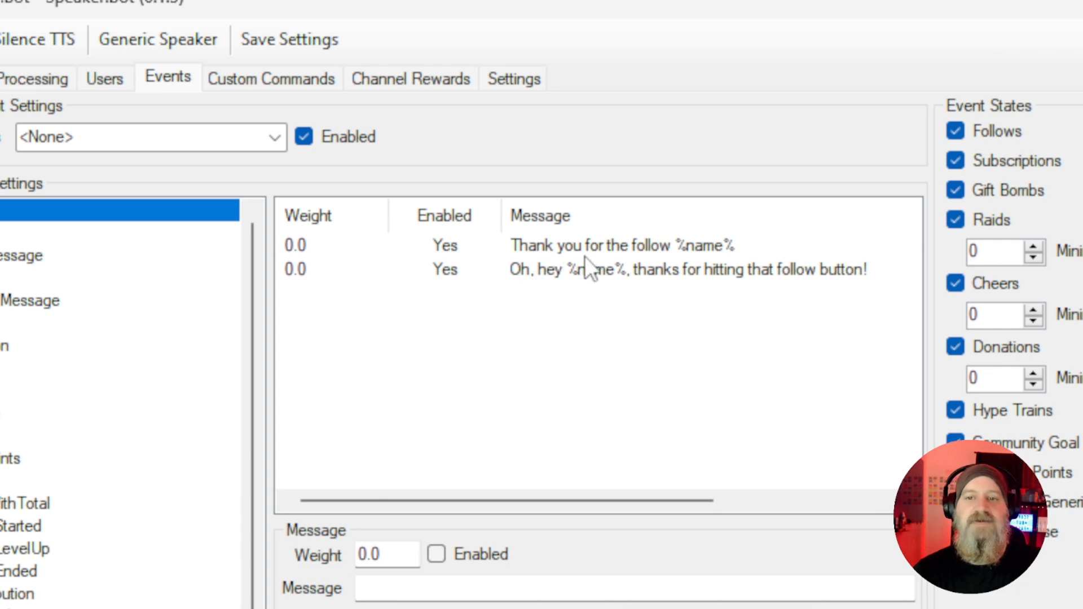
click(700, 252)
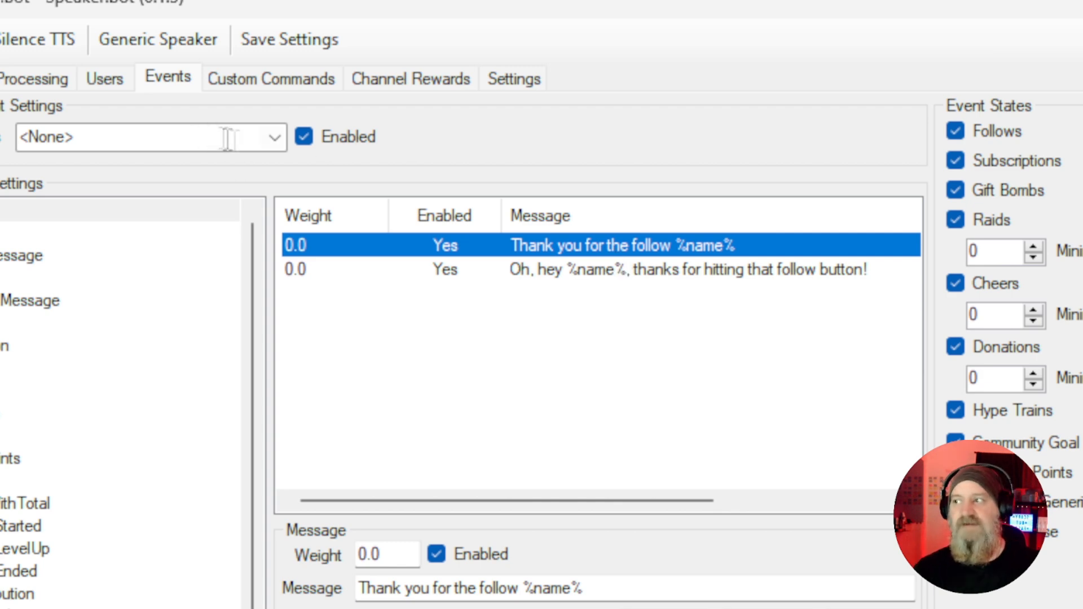
click(275, 144)
click(521, 273)
click(519, 252)
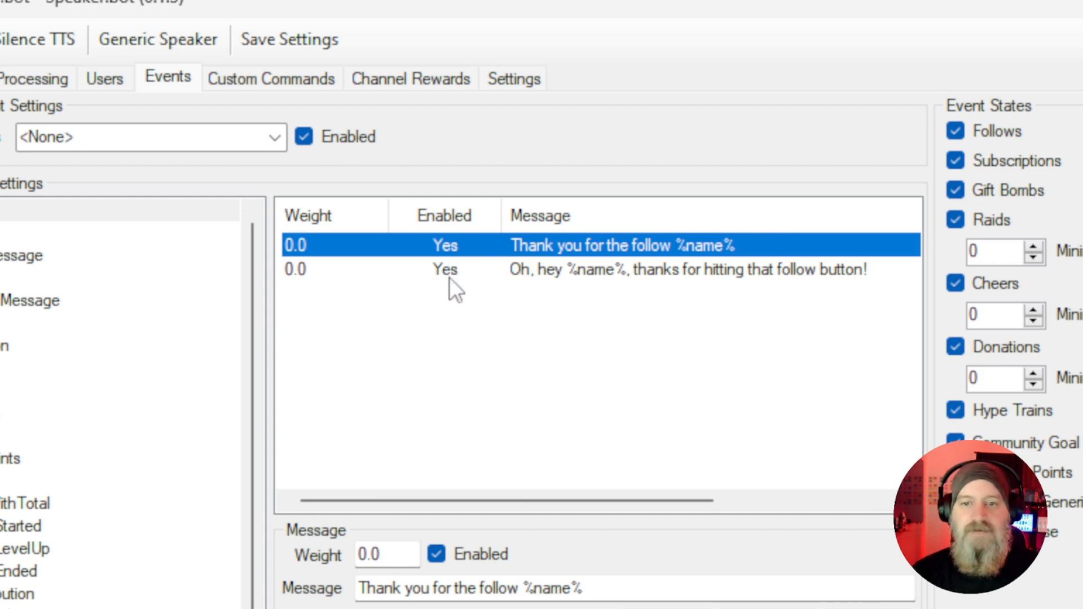
click(521, 276)
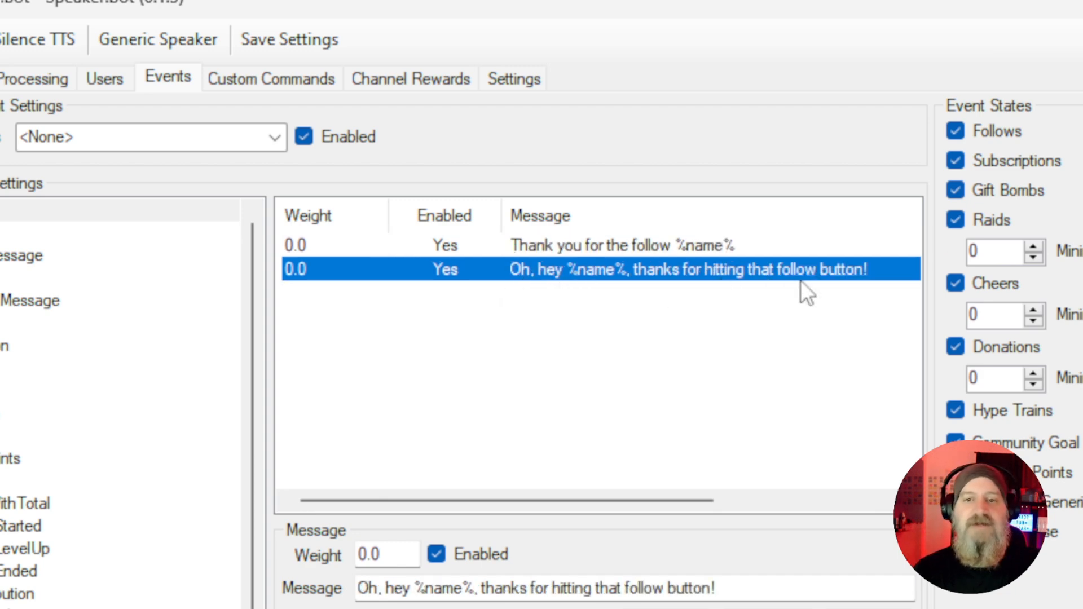
click(640, 352)
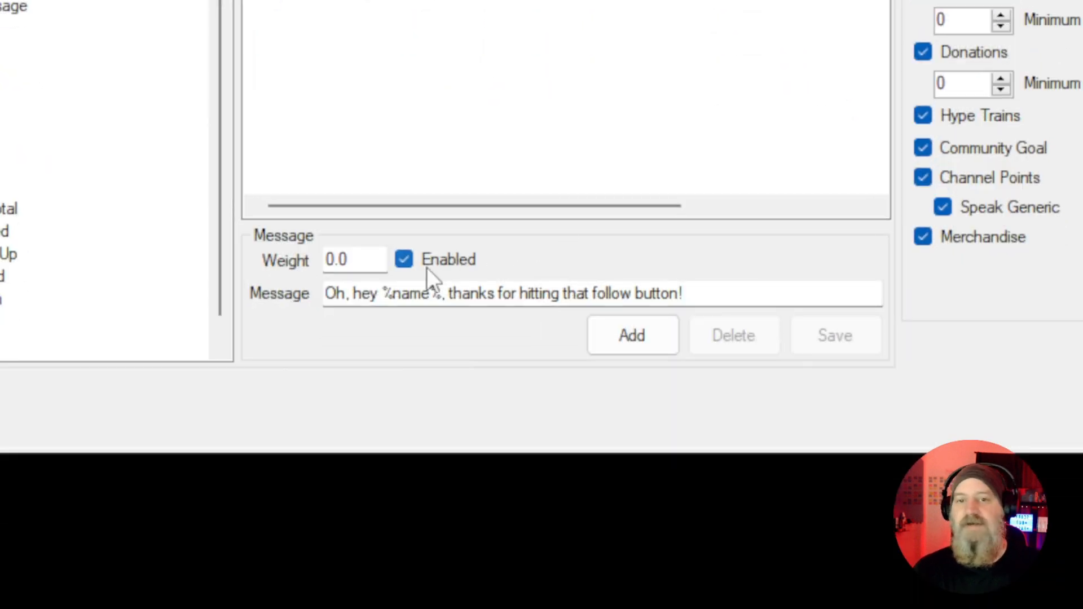
Step: Add the message "HI thanks for follwing me, %user% You are amazing!" with weight 0.1 to the Follow event
drag(684, 293, 265, 290)
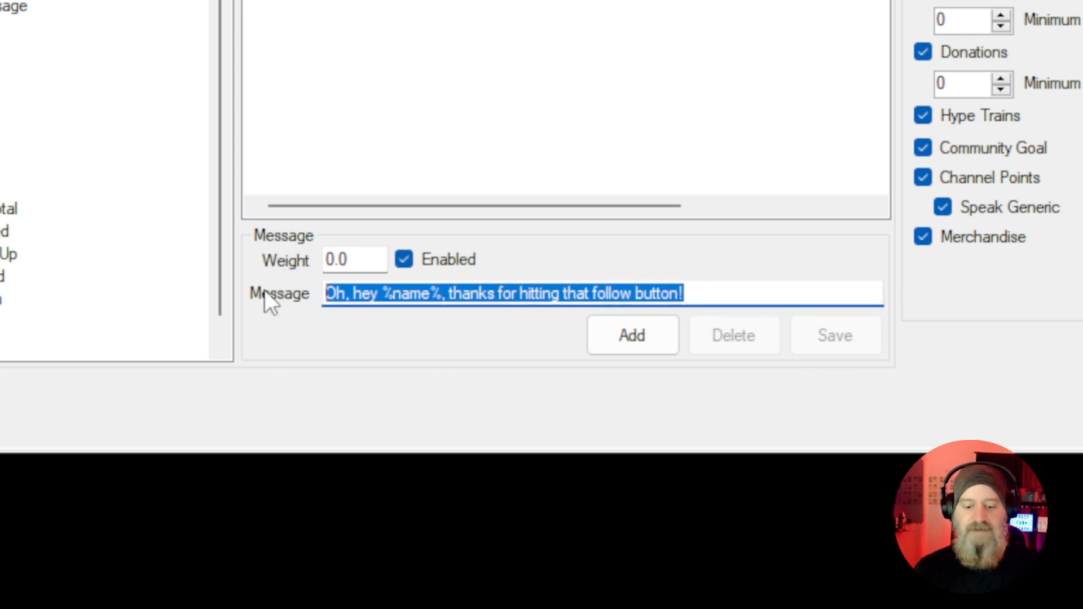
text(HI thanks for)
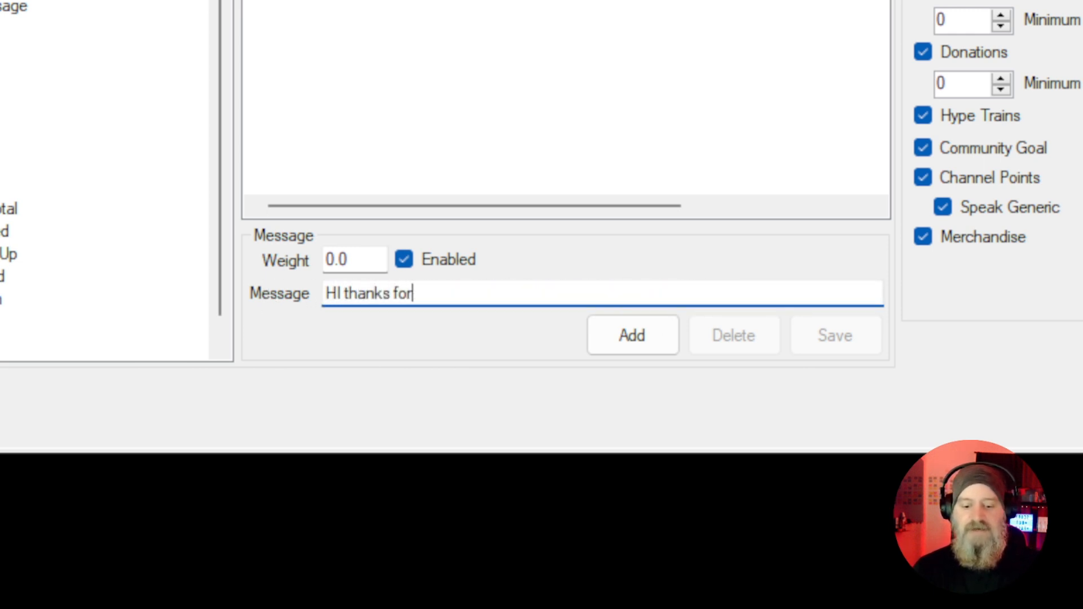
text( follwing me)
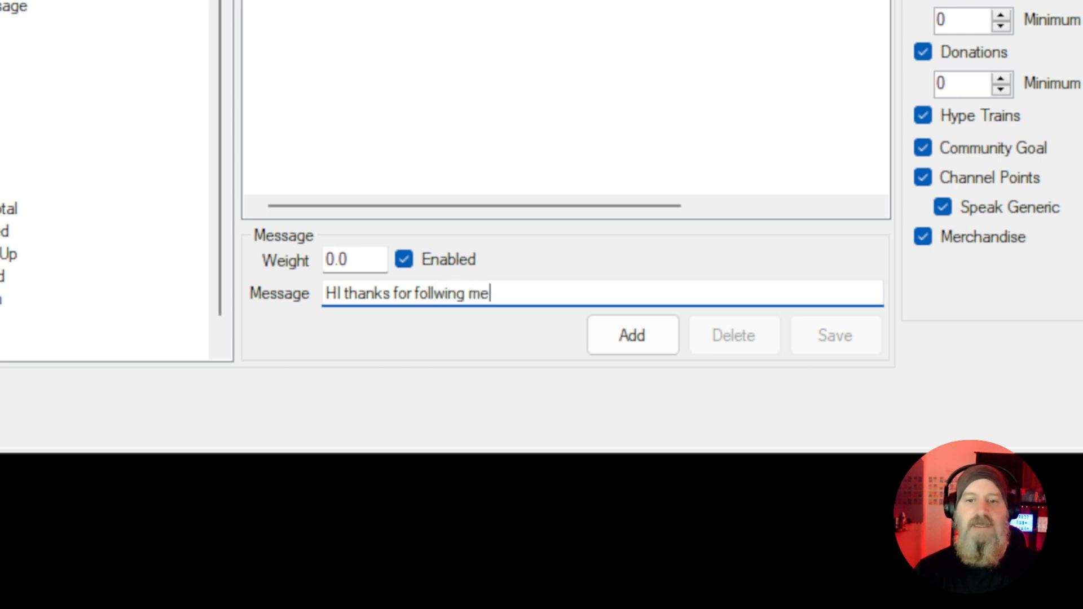
text(, %)
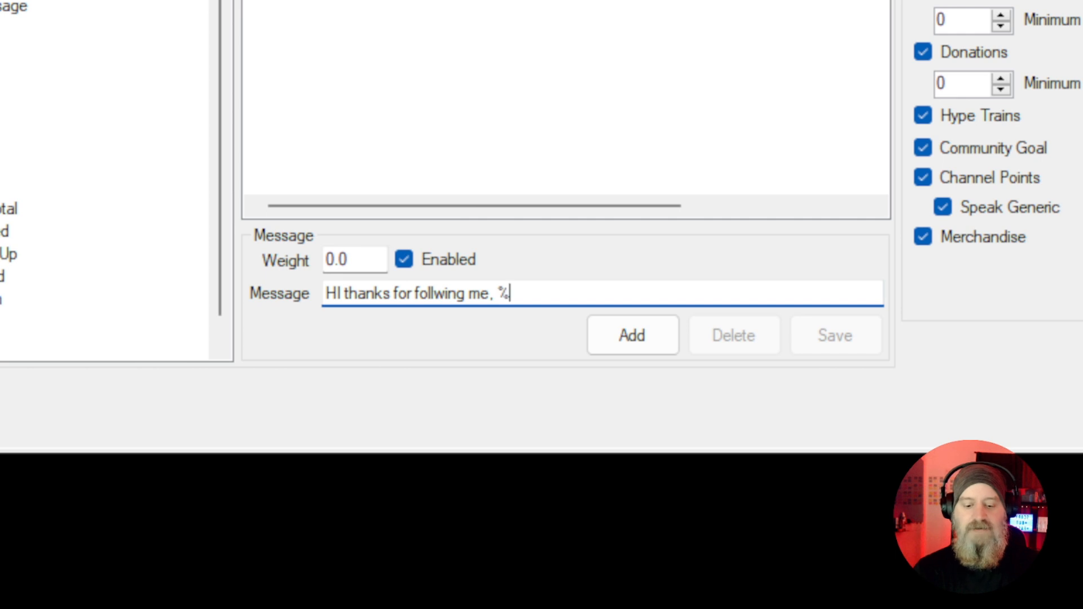
text(user% )
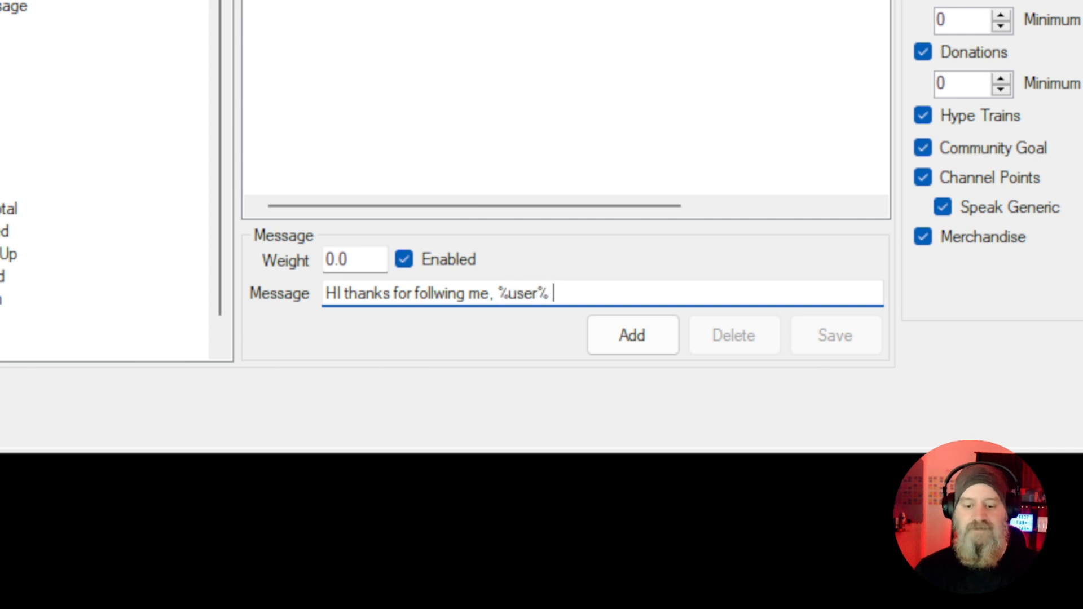
text(You are amazing!)
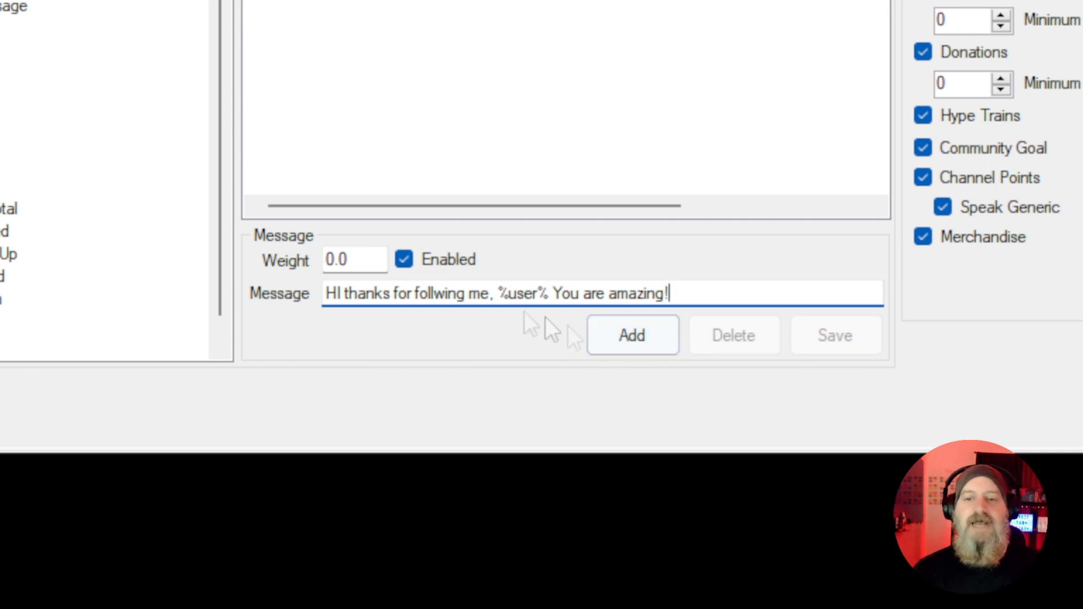
click(350, 259)
drag(352, 257, 342, 258)
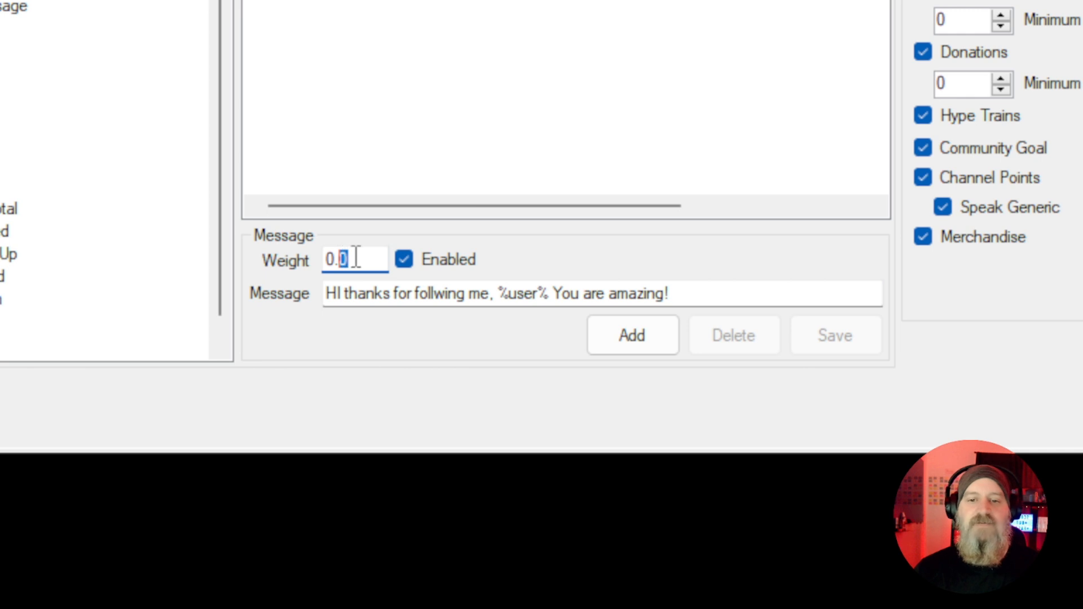
text(1)
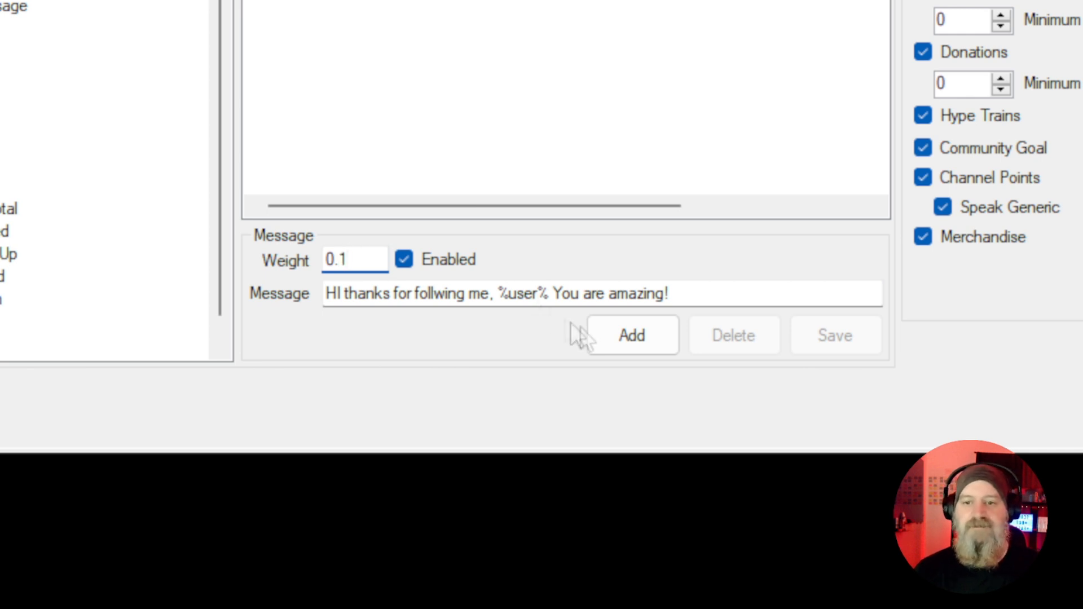
click(626, 342)
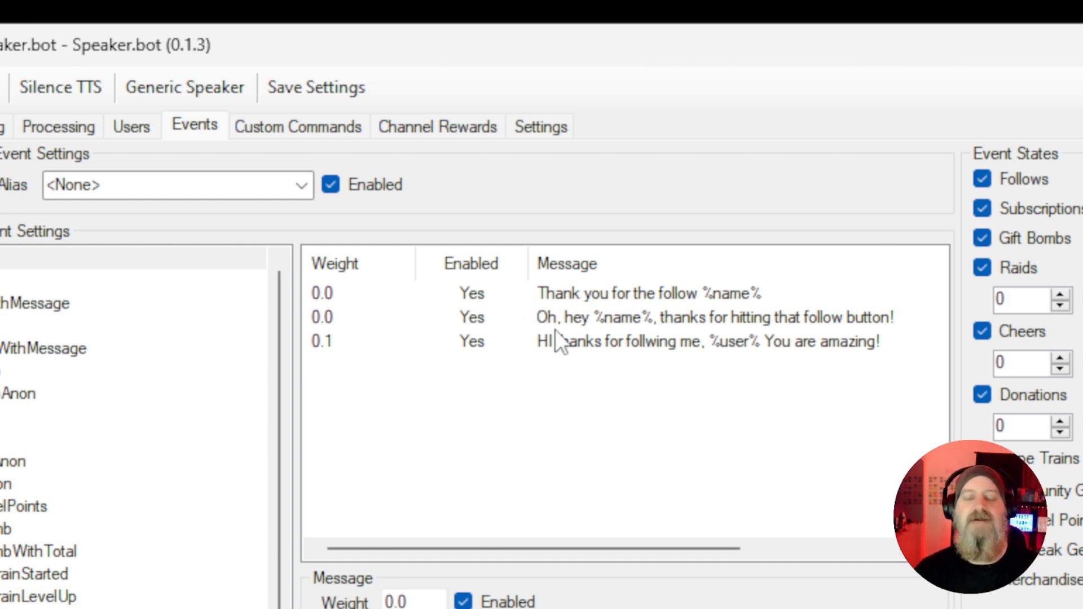
Step: Delete the "You are amazing!" message from the Follow event
click(570, 338)
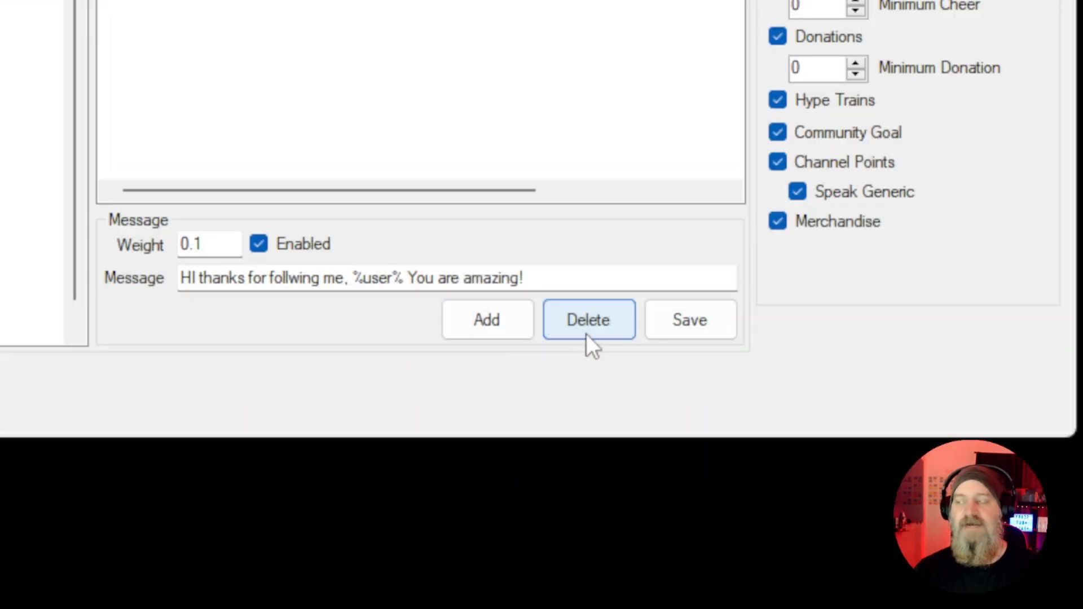
click(584, 319)
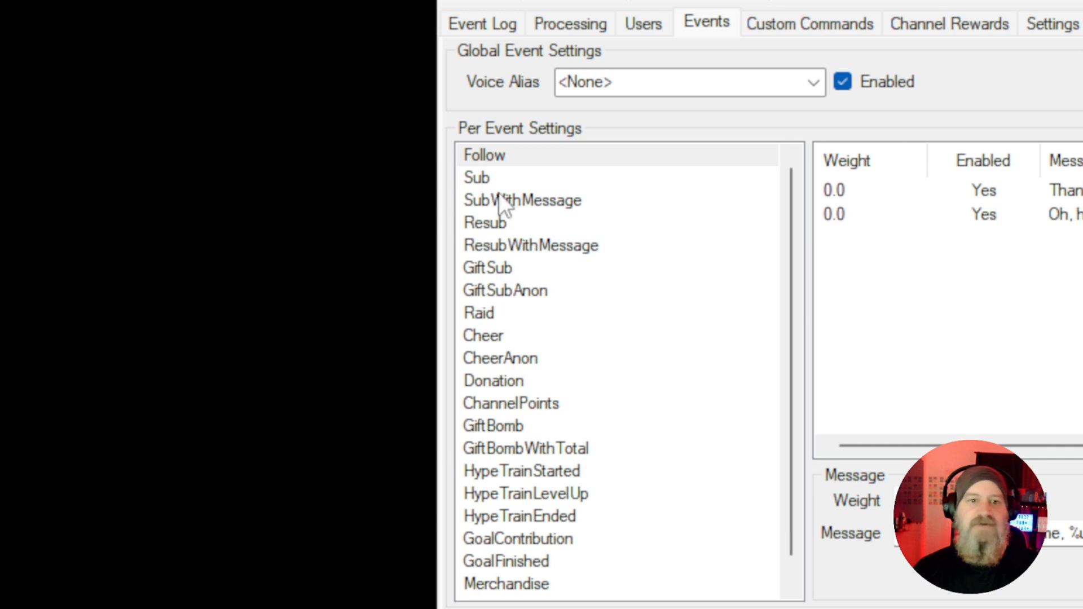
Step: Look through the Sub and SubWithMessage events and the rest of the per-event list
click(493, 188)
click(503, 198)
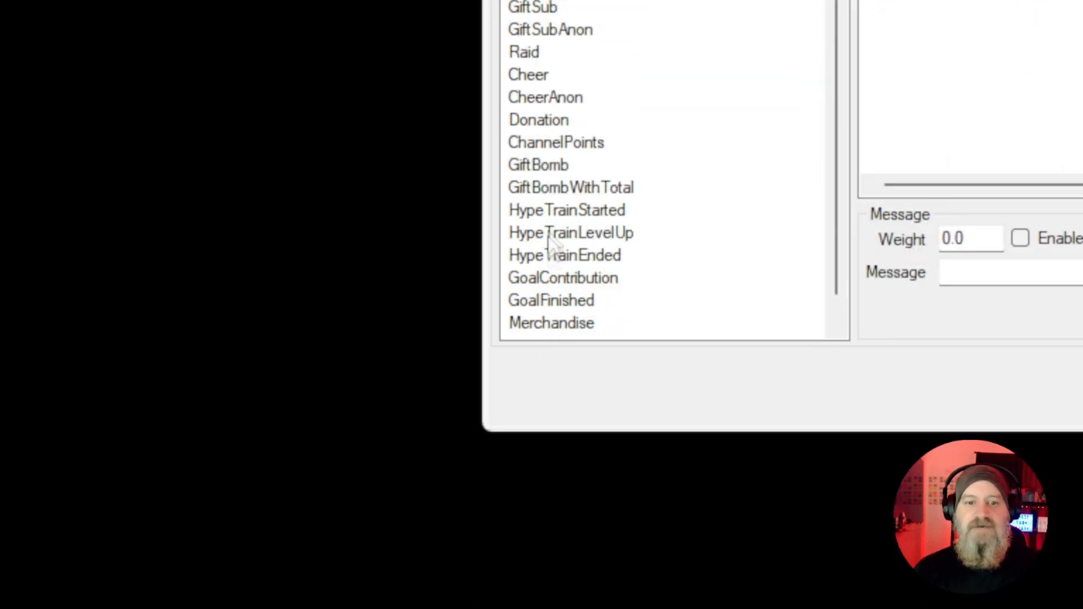
scroll(553, 236, down, 1)
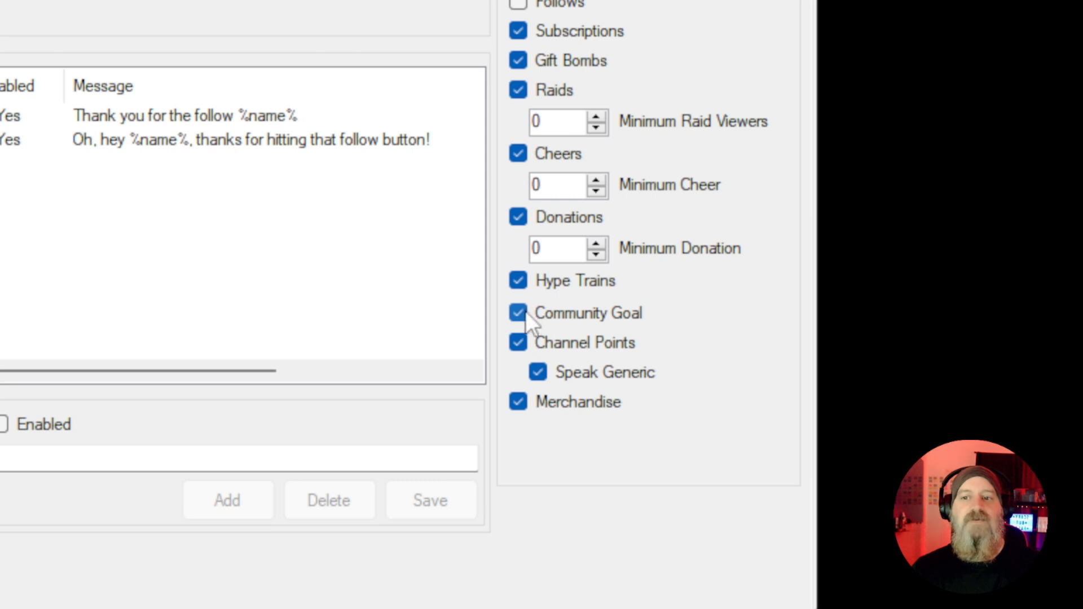
Step: Turn off all event states except Channel Points with Speak Generic, and display the messages of the ChannelPoints event
click(518, 312)
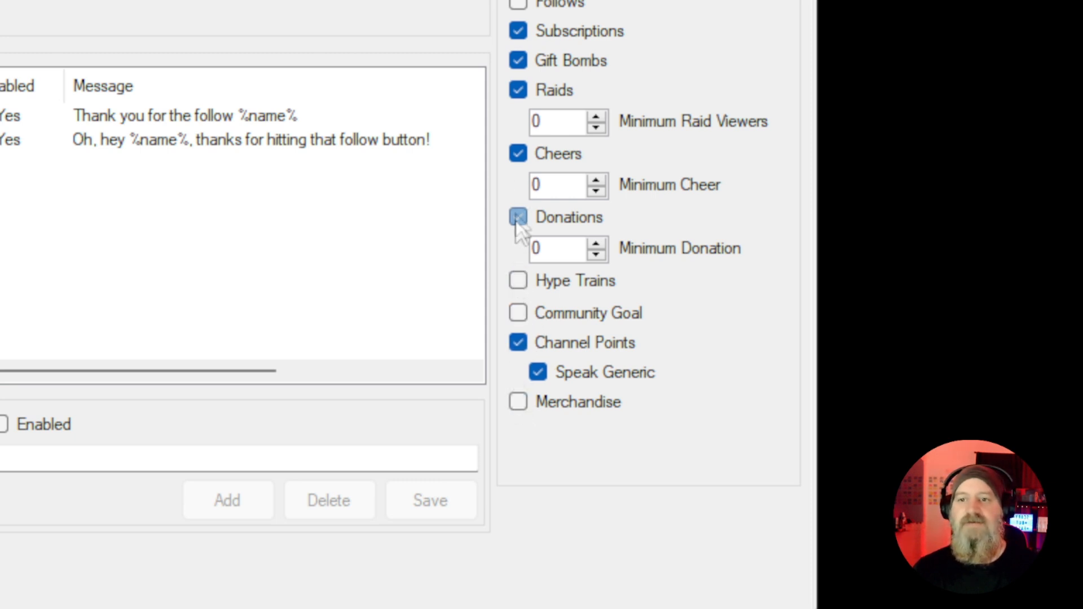
click(518, 154)
click(513, 89)
click(519, 34)
click(517, 62)
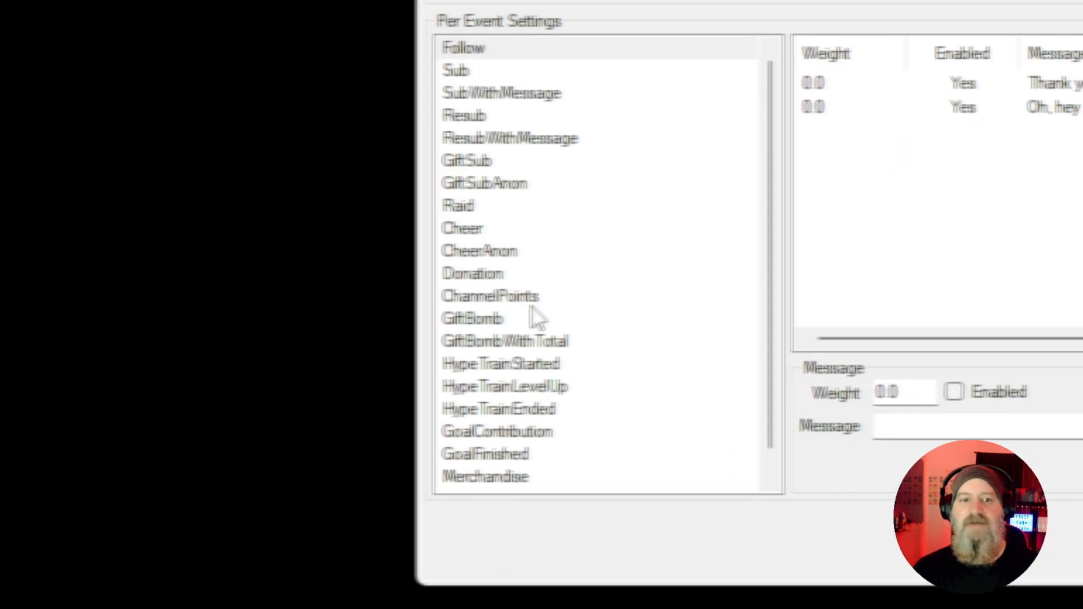
click(532, 304)
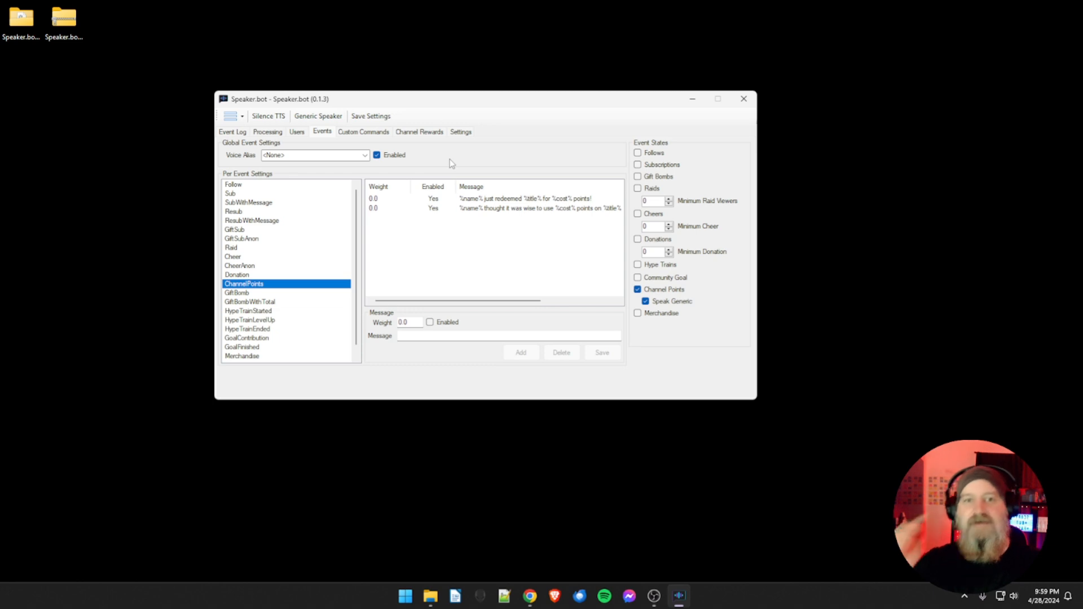
Step: Look over the Custom Commands, the Channel Rewards and the Accounts and Voice Aliases settings, ending in the General settings
click(369, 137)
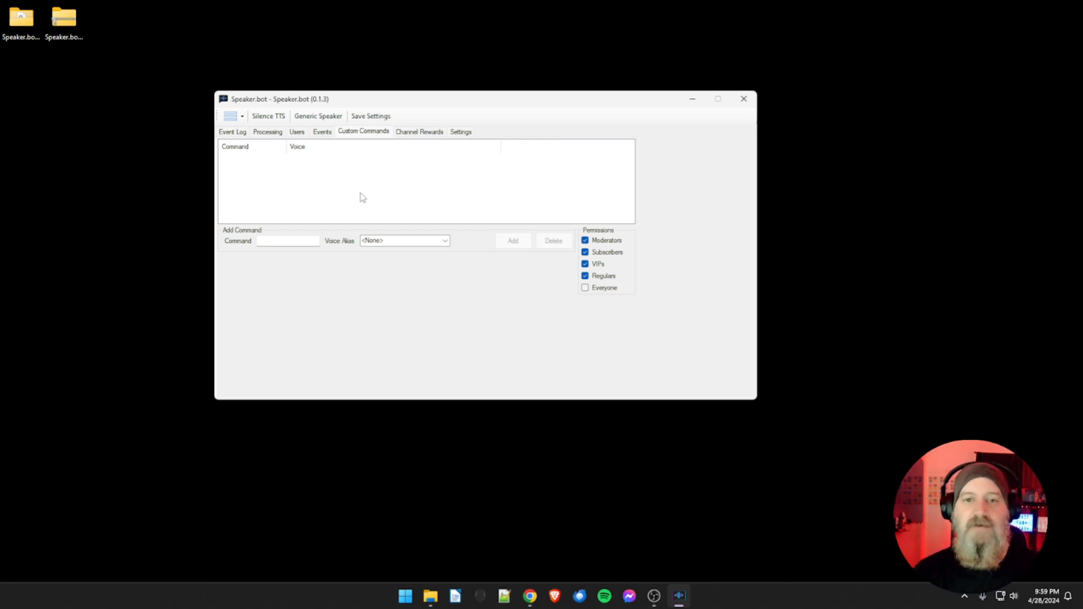
click(432, 134)
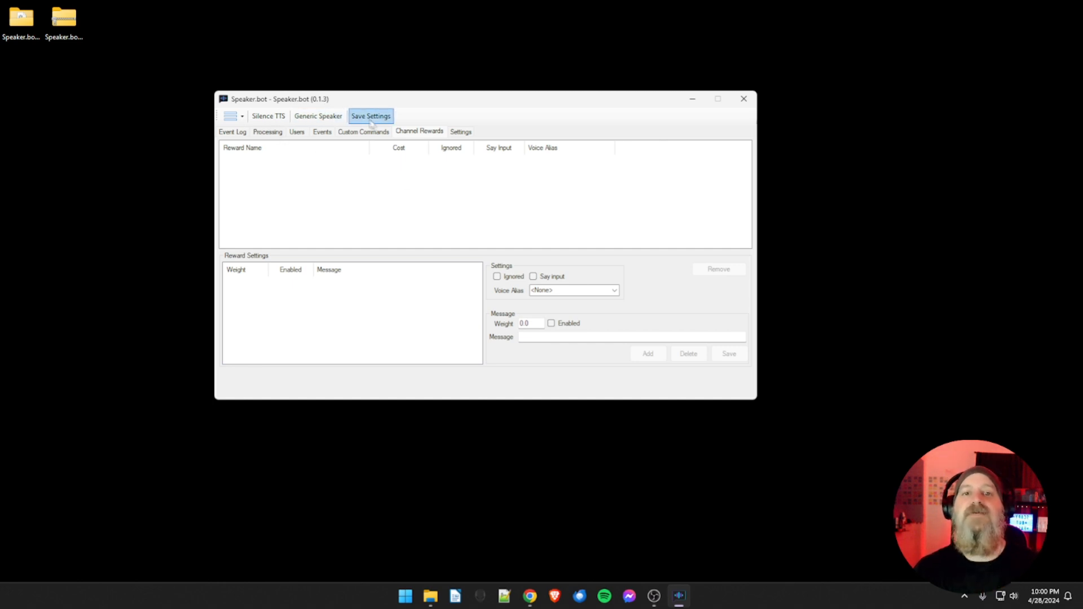
click(461, 133)
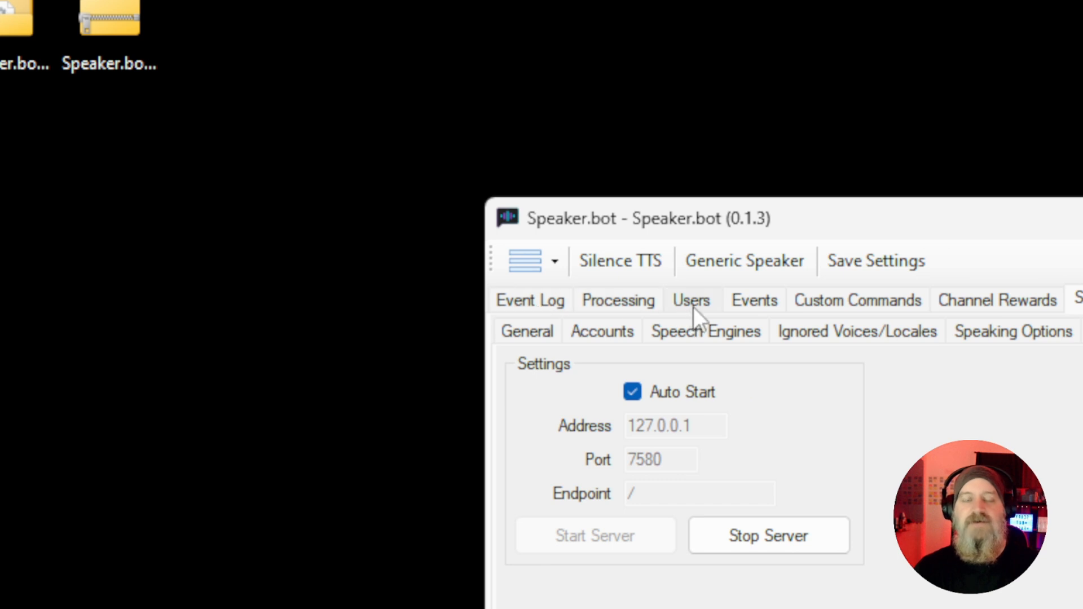
click(550, 338)
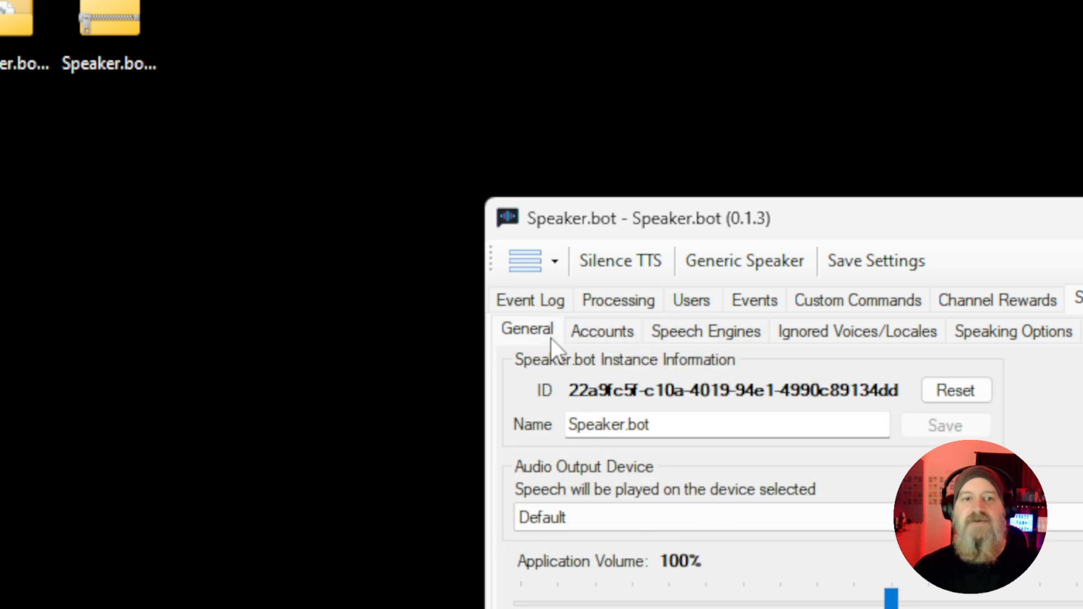
click(608, 334)
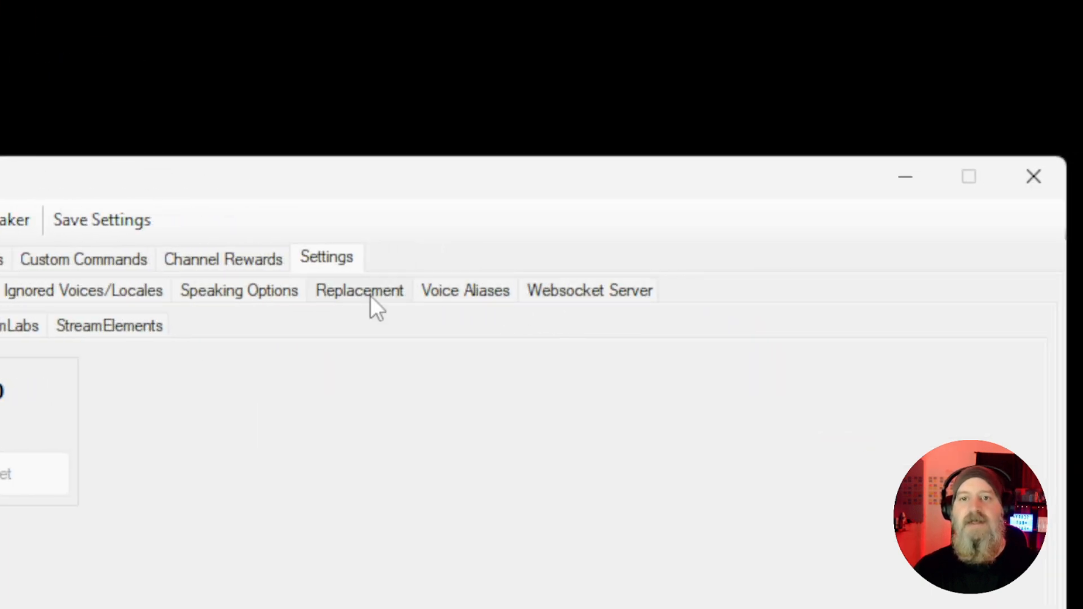
click(425, 297)
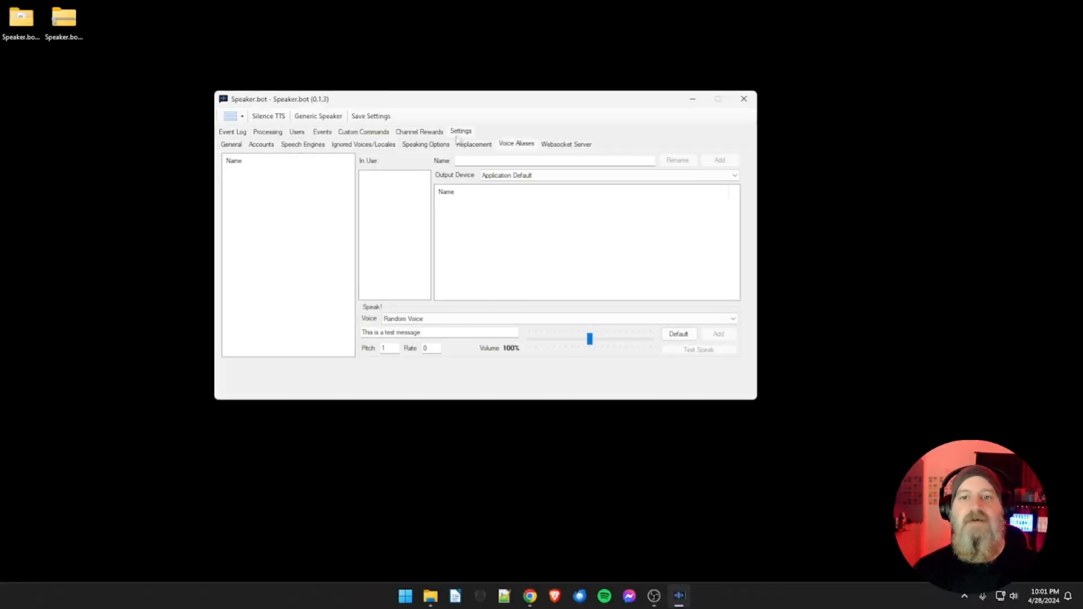
click(238, 147)
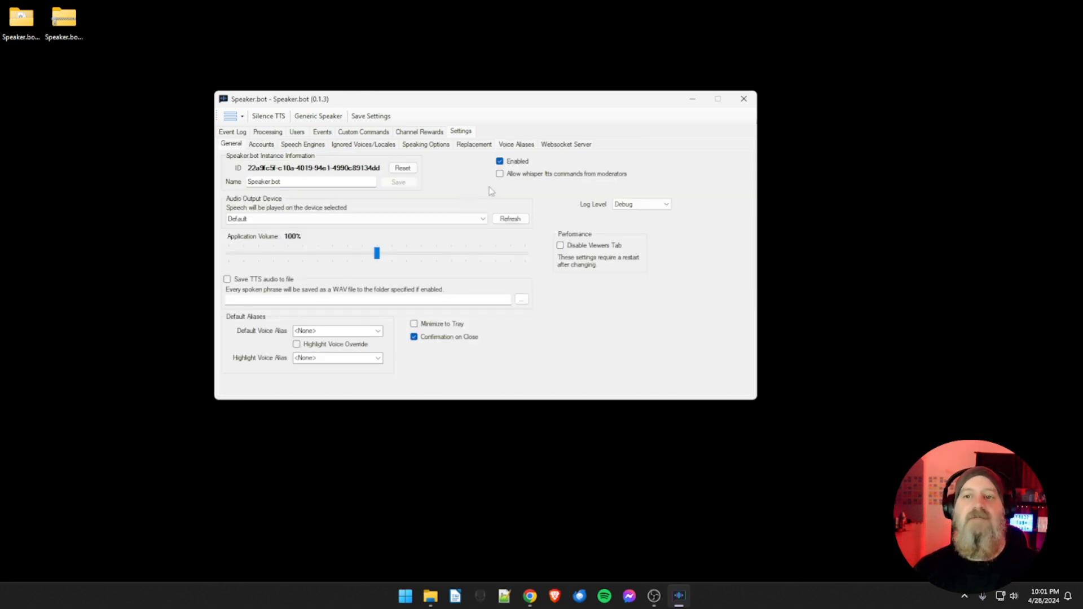
Step: Review the available audio output devices and keep Default as the Audio Output Device
click(372, 221)
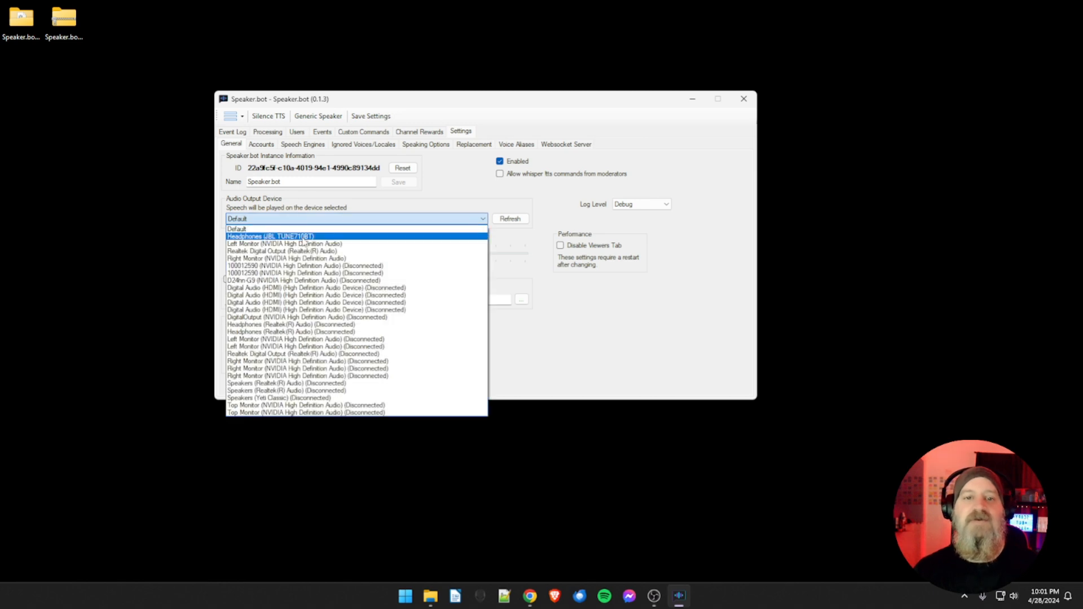
click(330, 228)
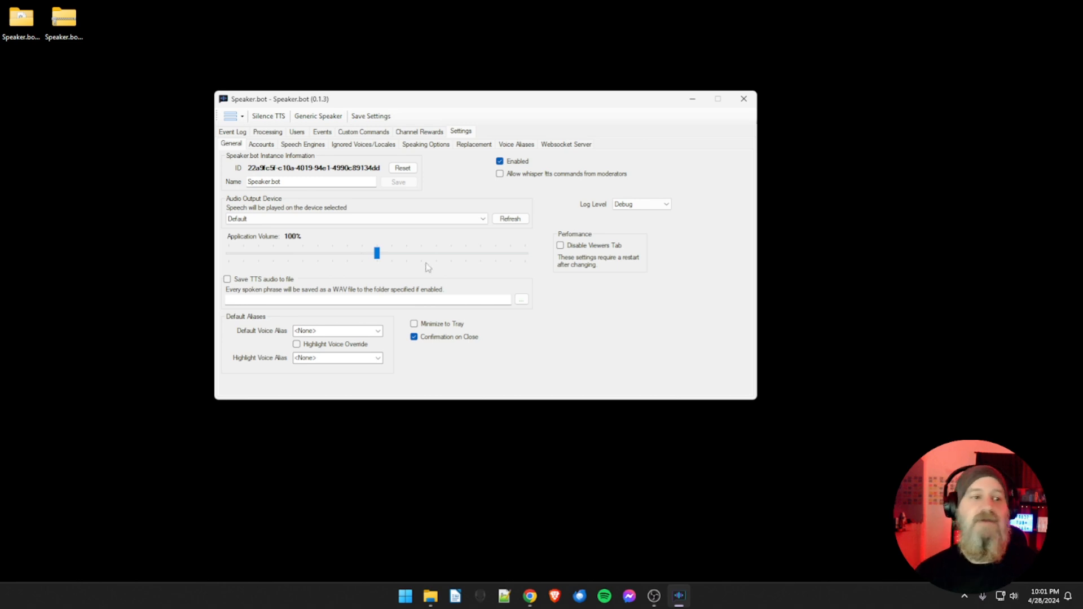
click(448, 219)
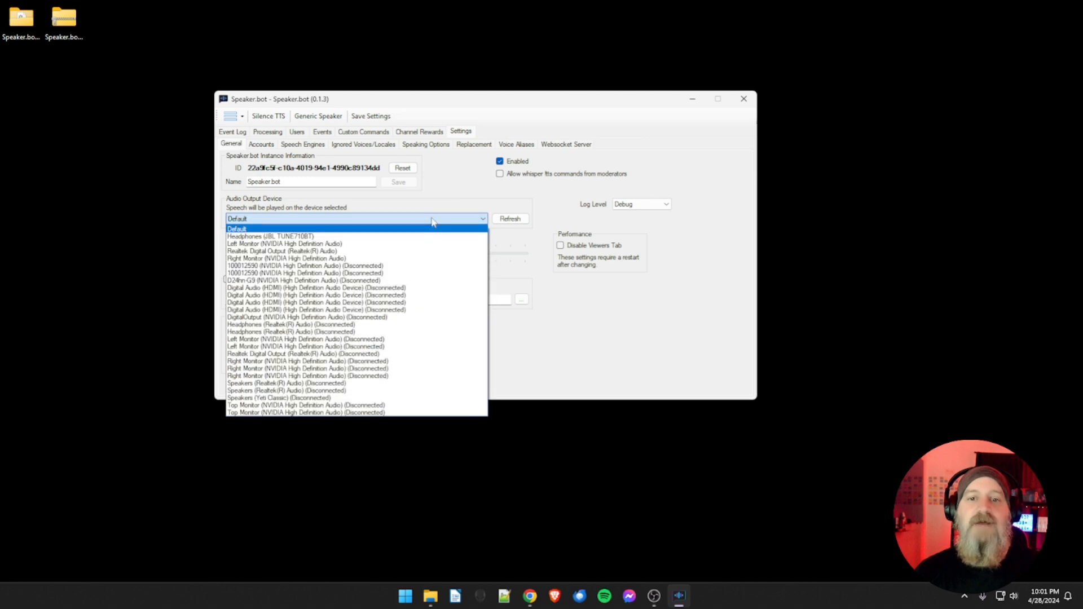
click(353, 230)
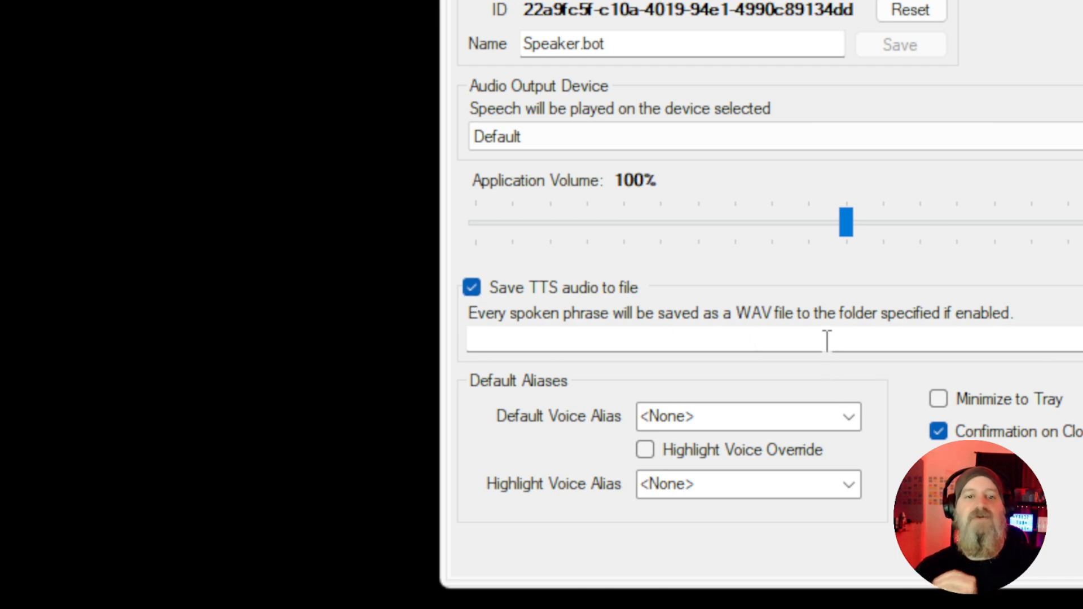
Step: Turn off saving TTS audio to file and set the Log Level to Verbose
click(472, 288)
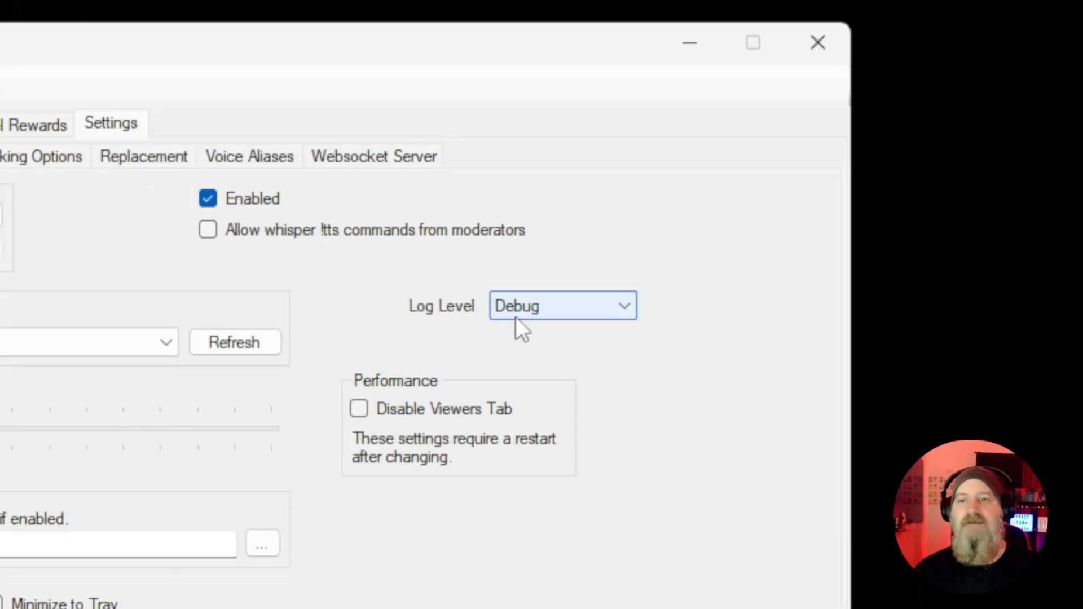
click(516, 316)
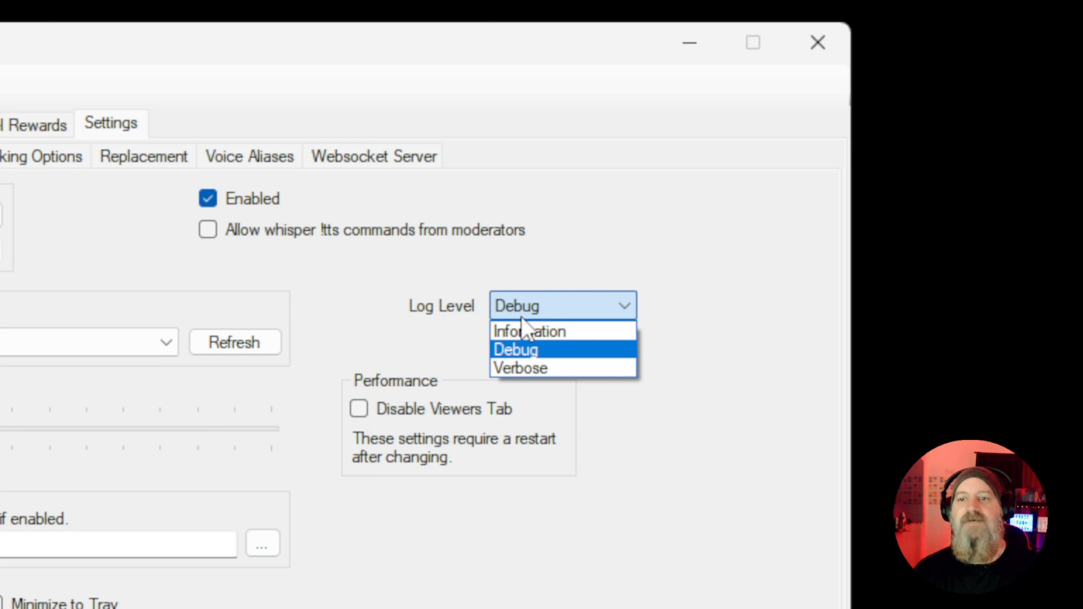
click(516, 369)
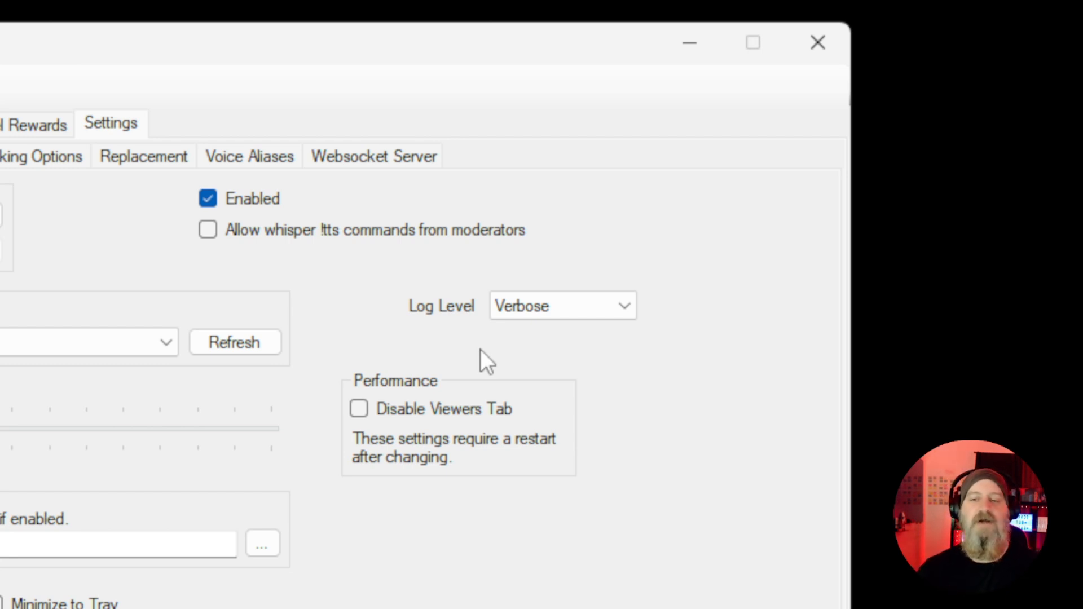
Step: Compare the Debug and Verbose options and set the Log Level to Debug
click(534, 316)
click(539, 349)
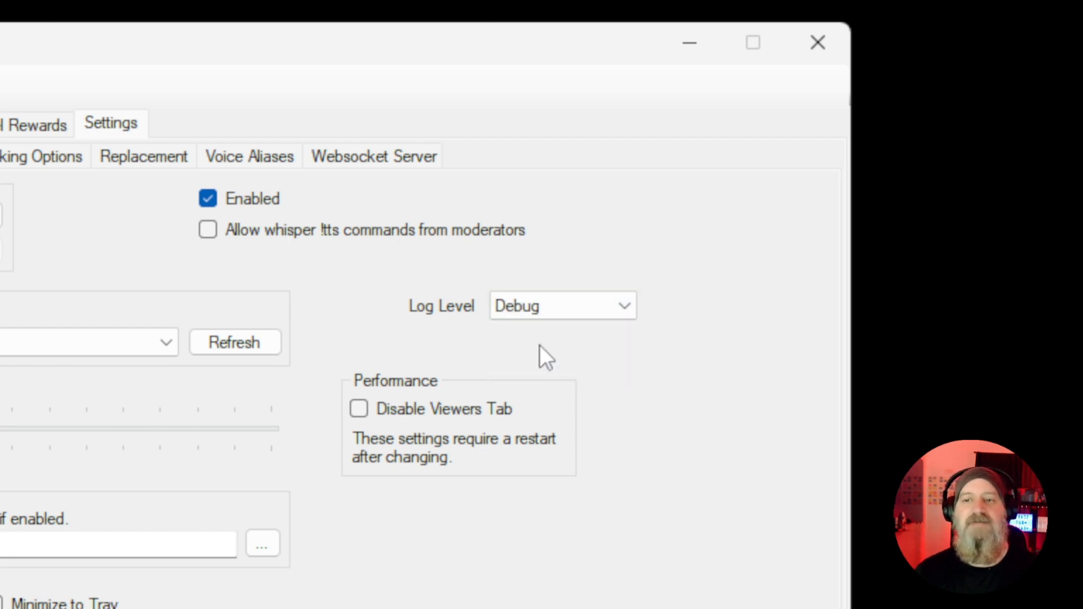
click(508, 306)
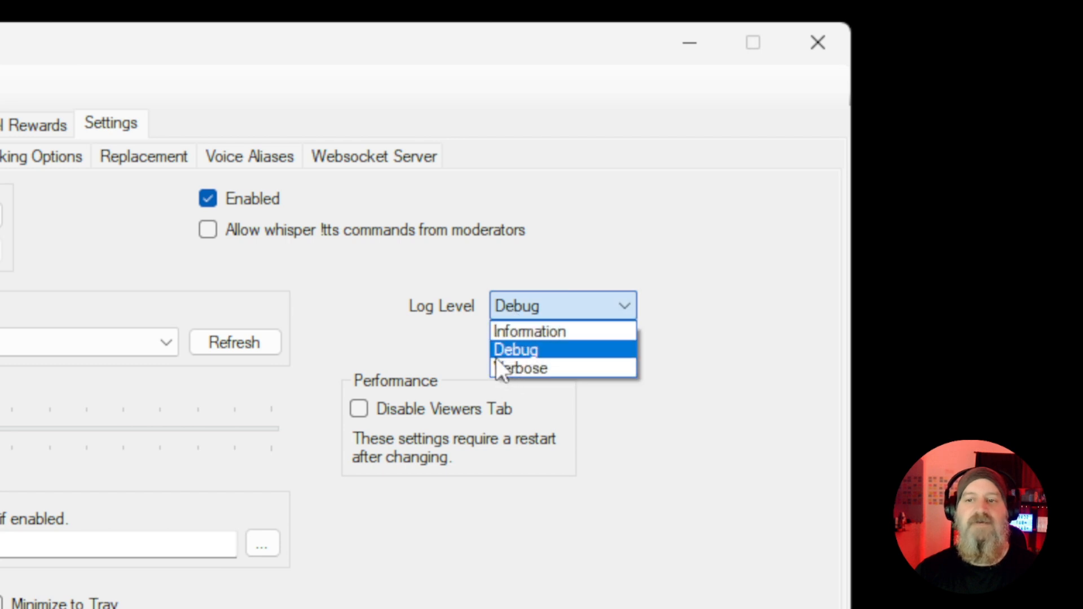
click(496, 355)
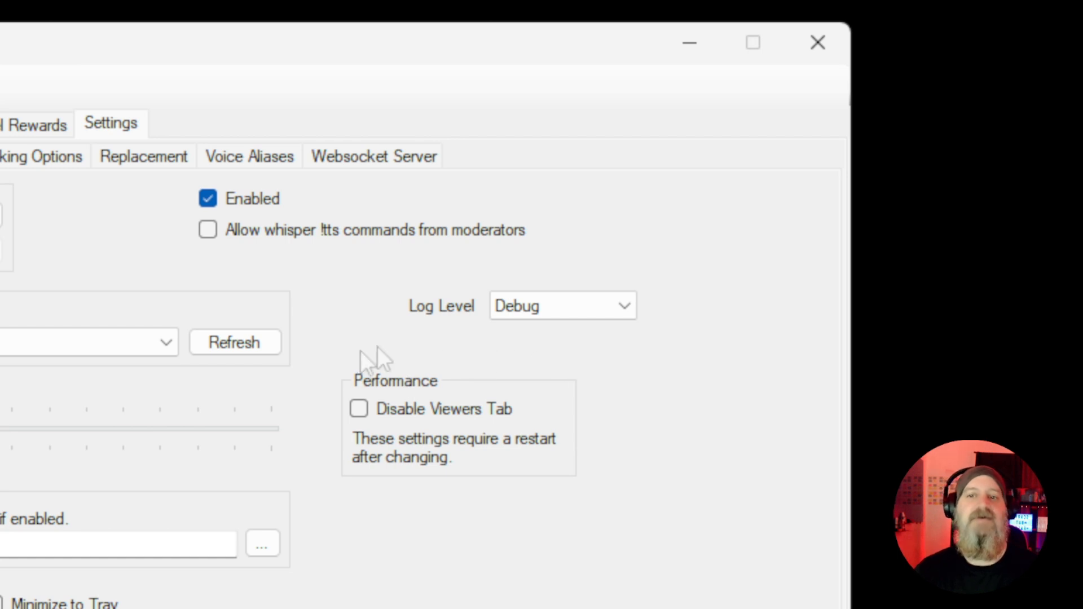
click(527, 316)
click(522, 367)
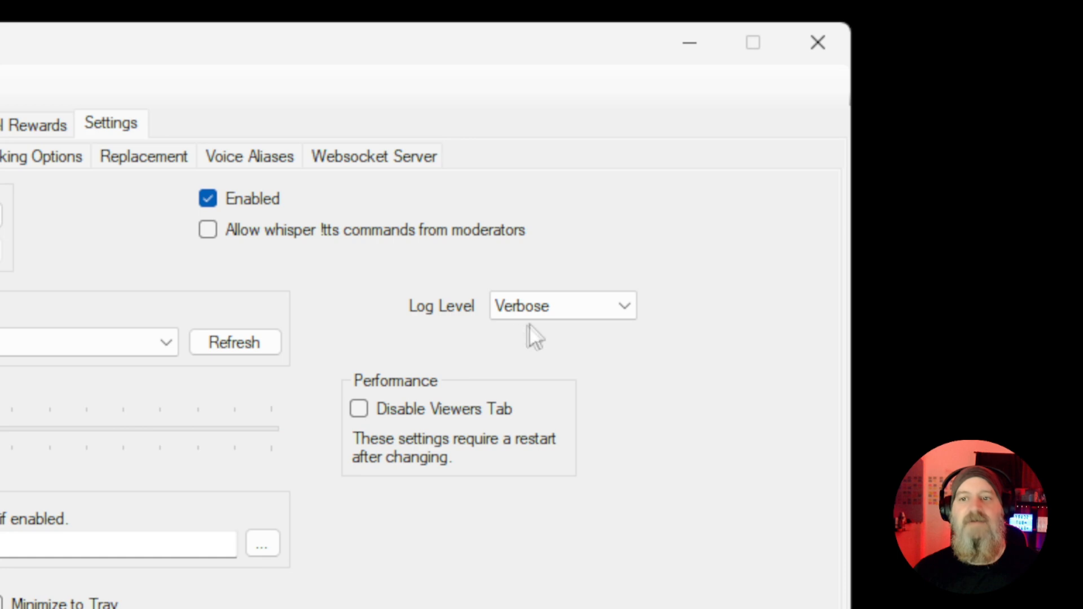
click(519, 306)
click(524, 349)
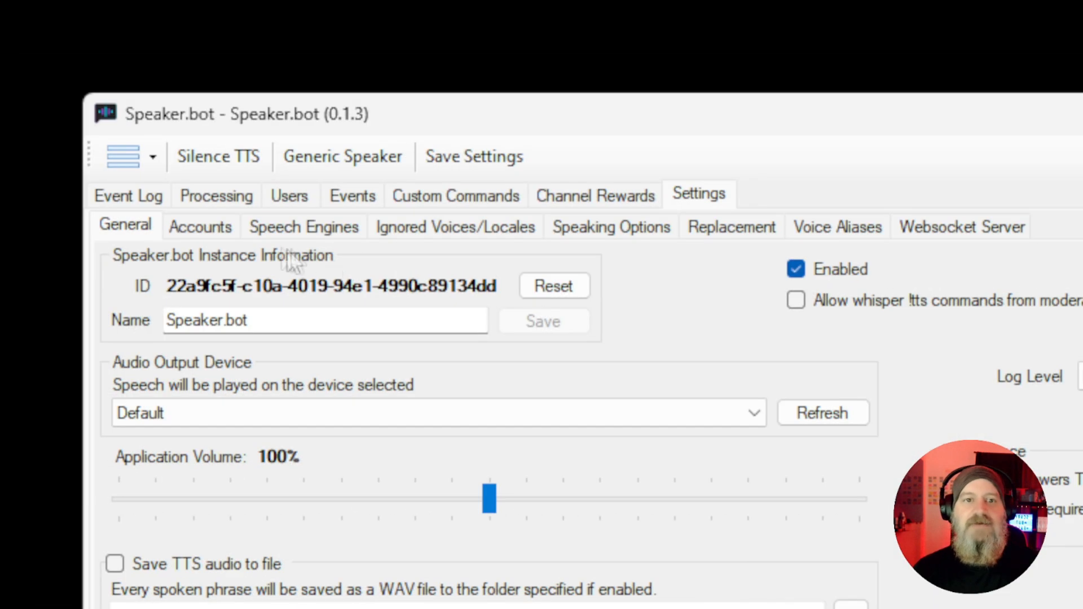
Step: Add Sapi5 as a speech engine in the Speech Engines settings
click(206, 231)
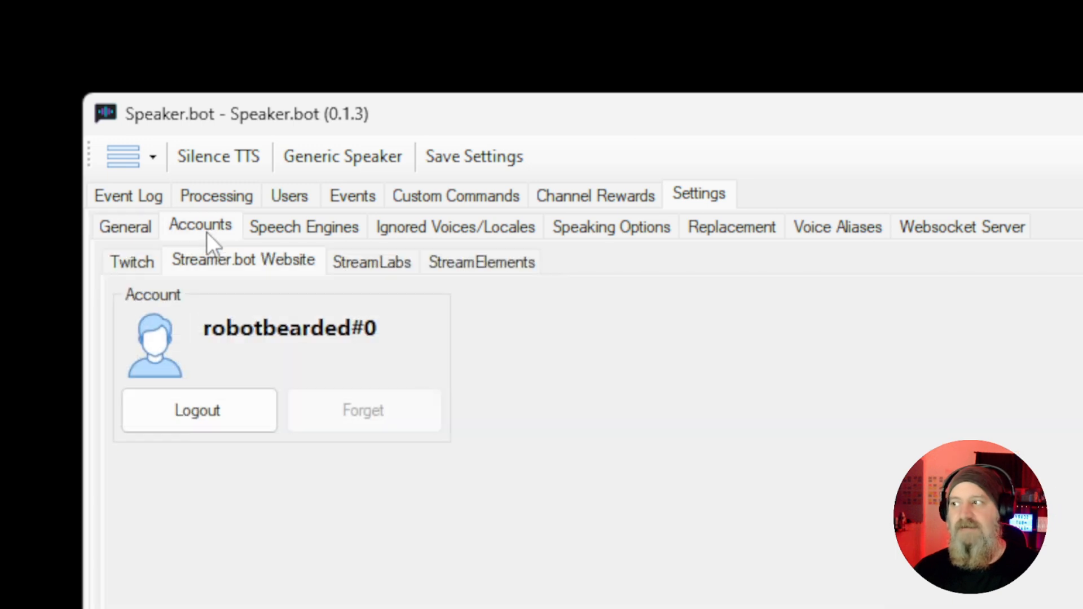
click(276, 228)
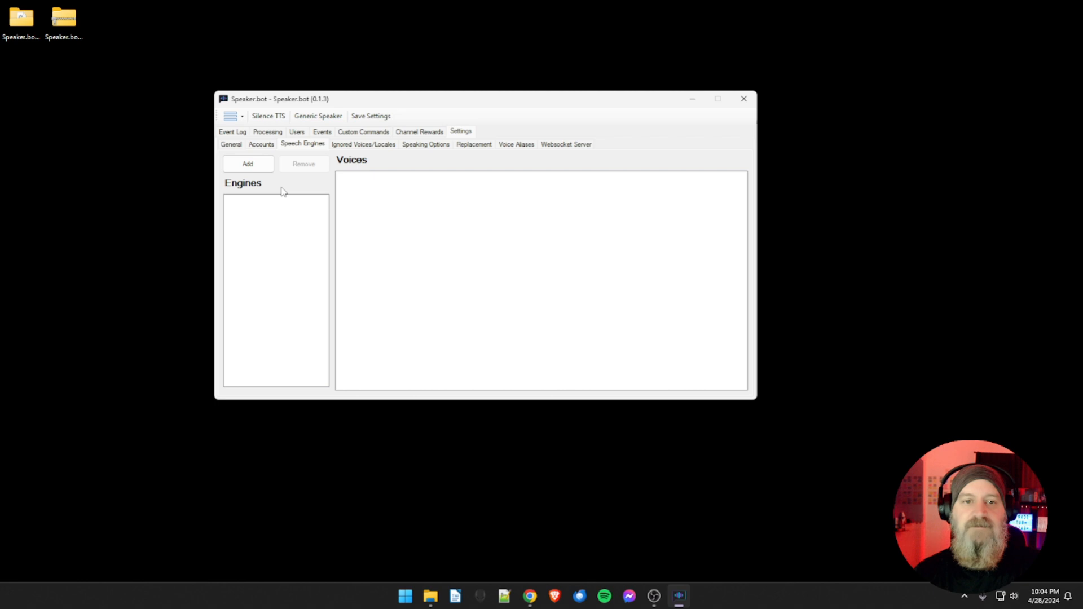
click(249, 166)
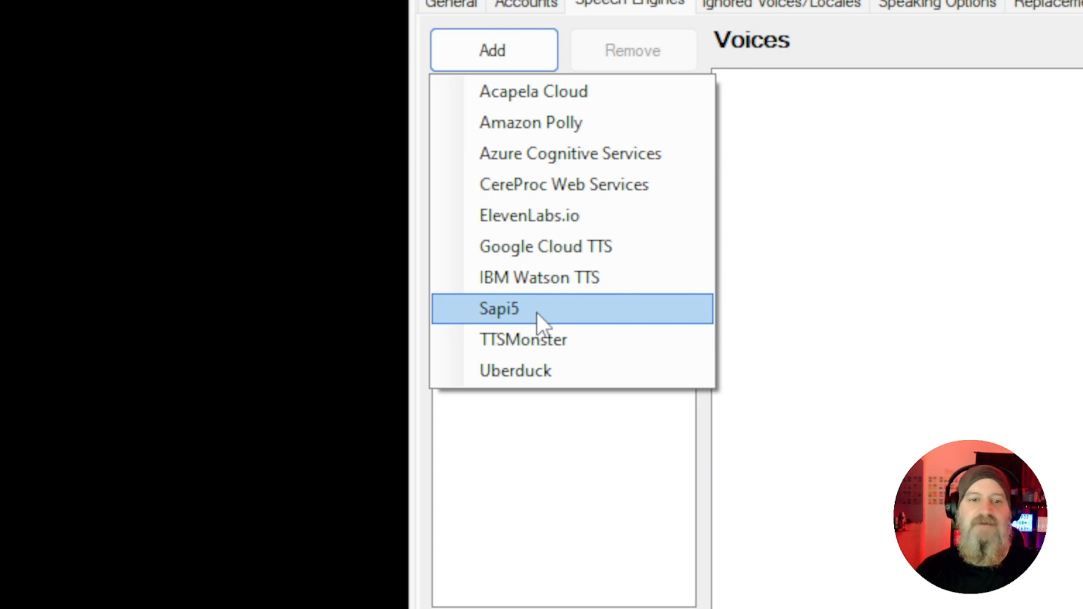
click(536, 312)
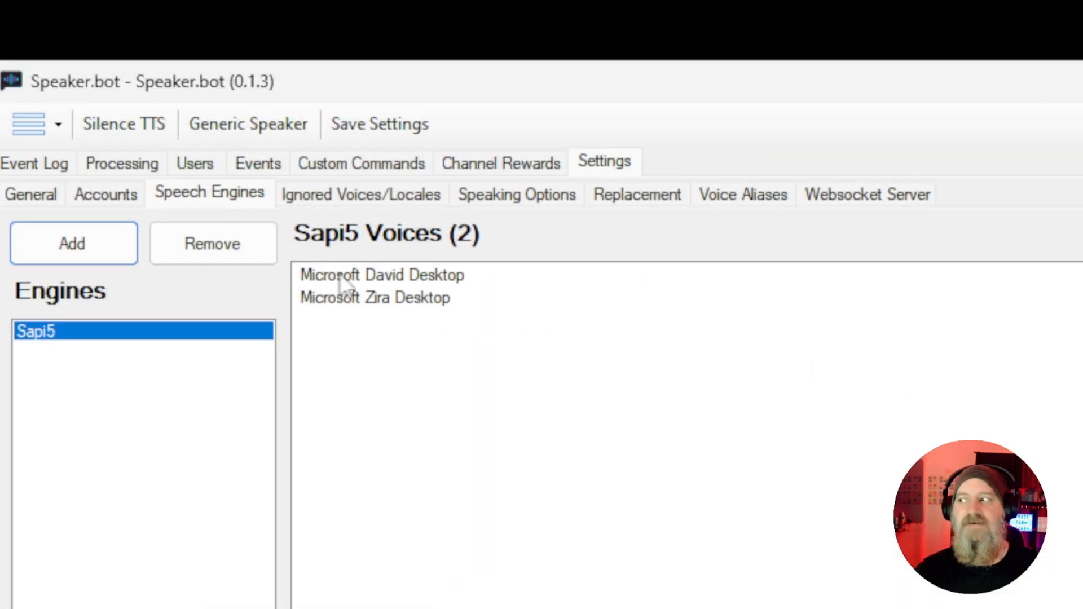
Step: Go through the Sapi5 voices, leave Microsoft David Desktop selected, and save the settings
click(344, 274)
click(361, 302)
click(366, 278)
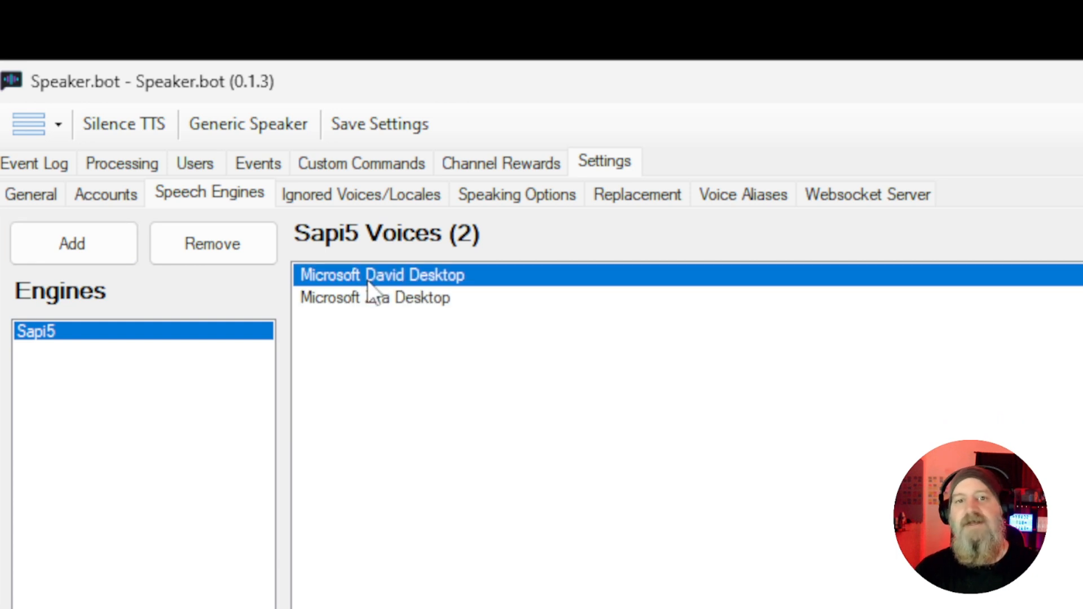
click(357, 299)
click(361, 279)
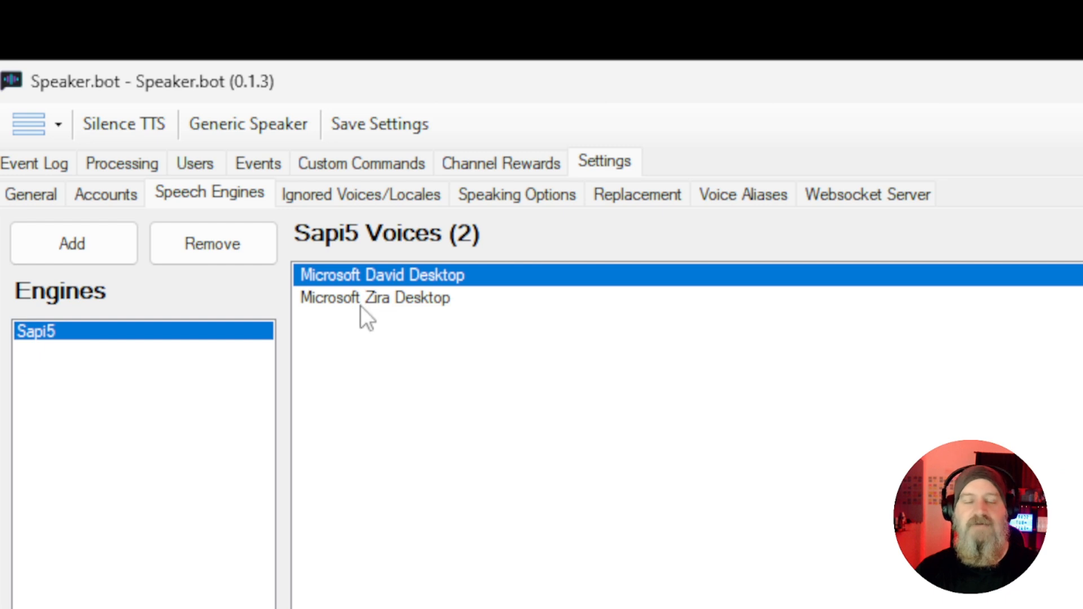
click(375, 140)
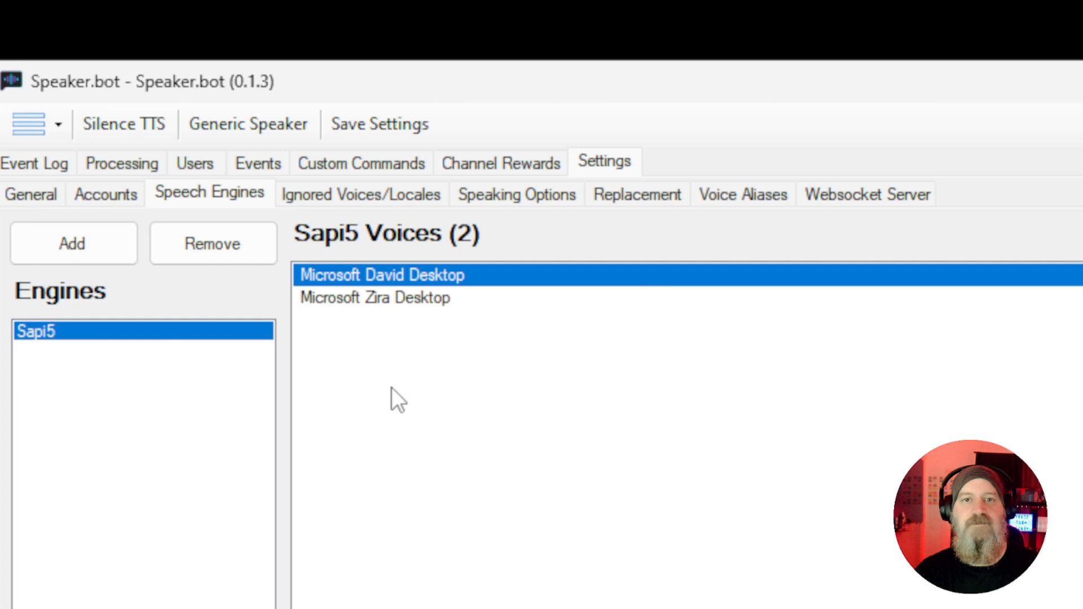
Step: Choose TTSMonster as another speech engine to add, and open the tts.monster dashboard in a new Chrome tab
click(118, 250)
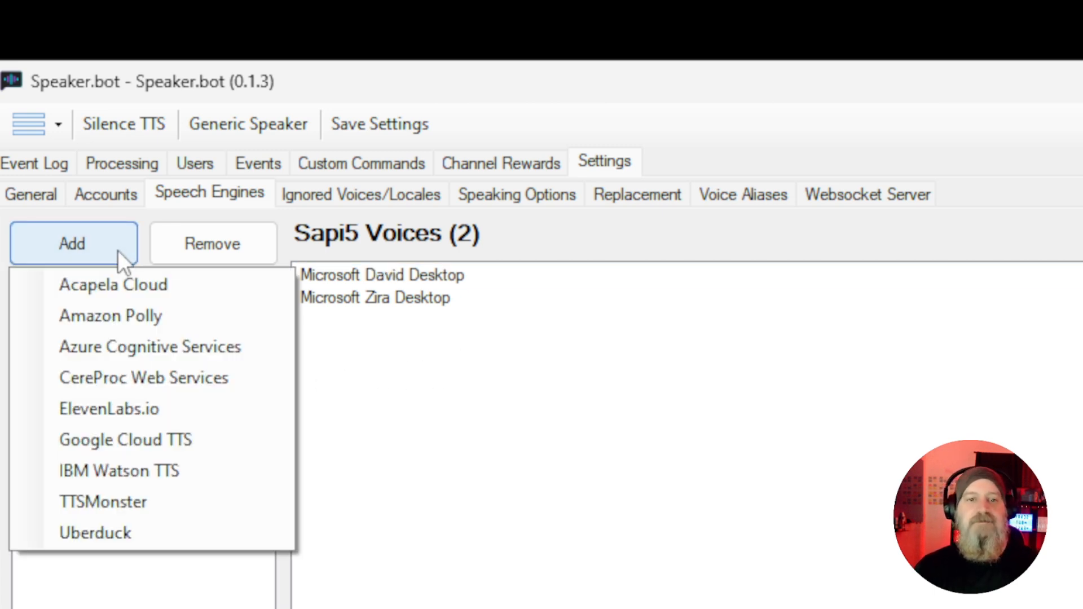
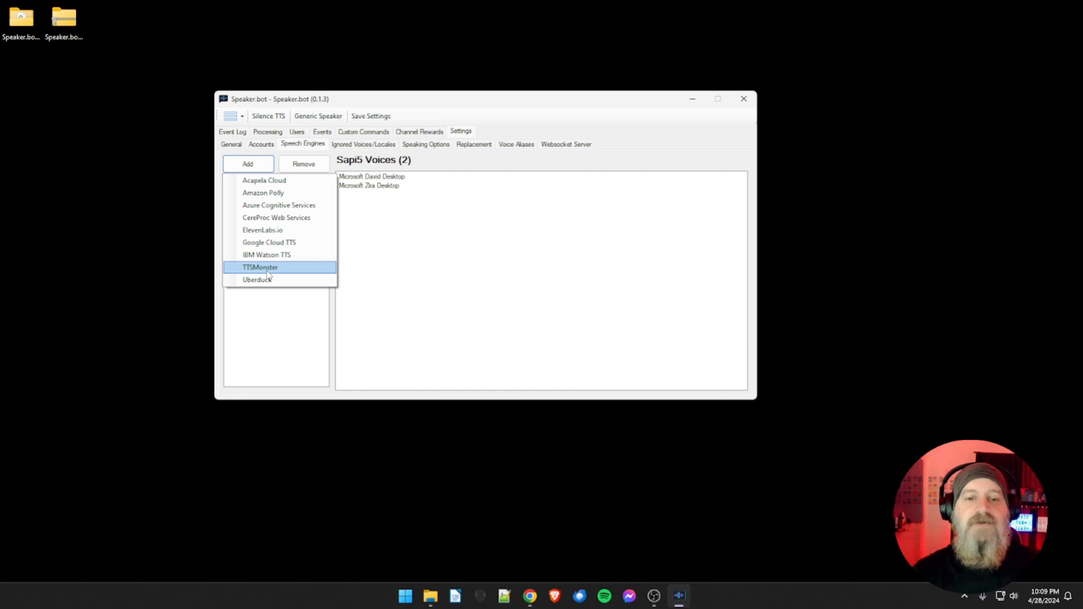
click(268, 270)
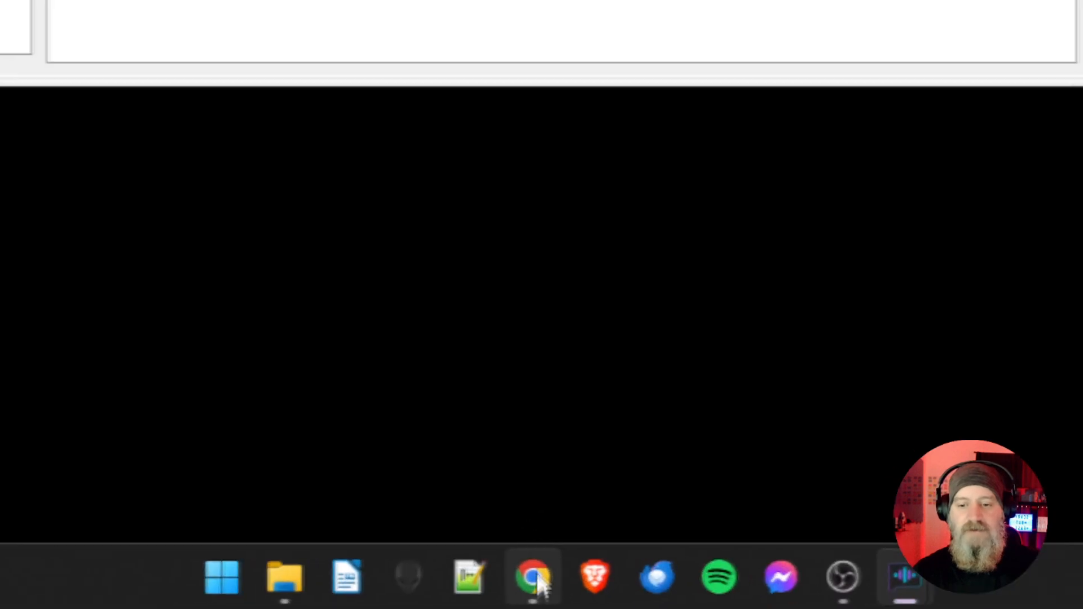
click(542, 581)
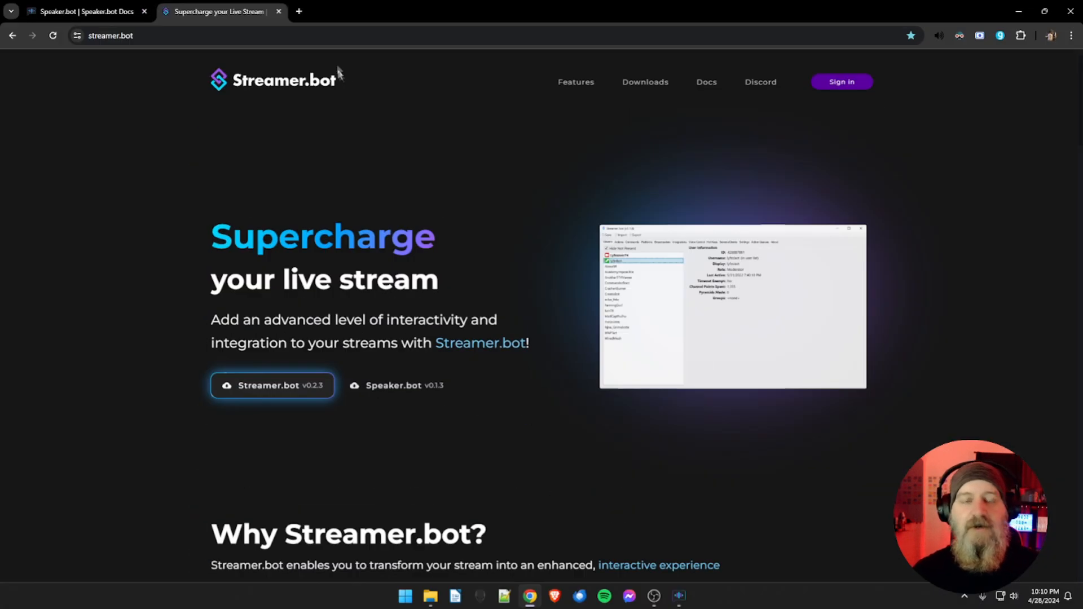
click(299, 11)
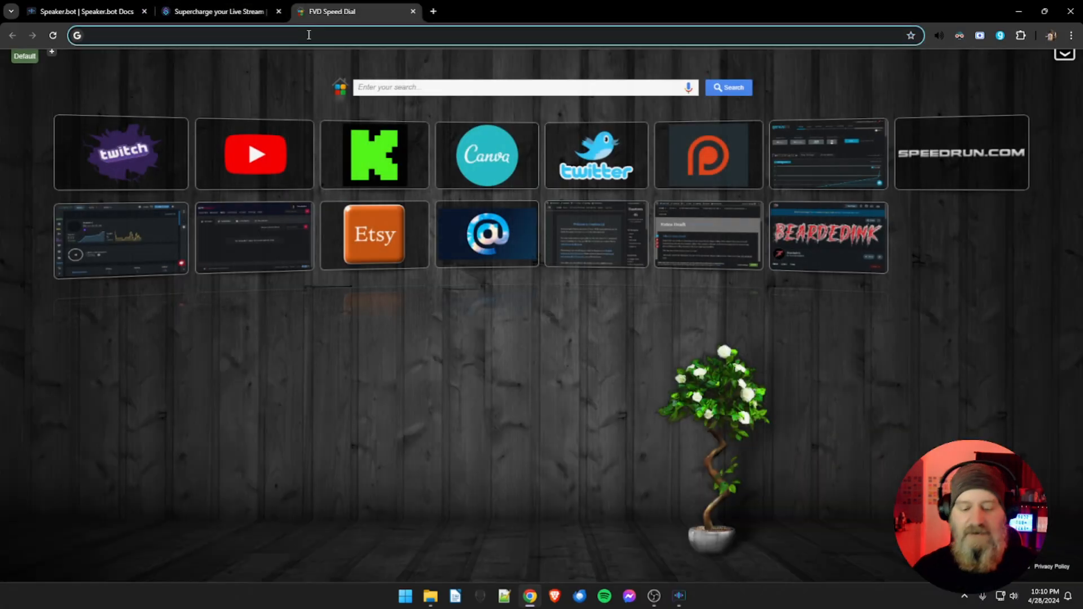
text(tts.mon)
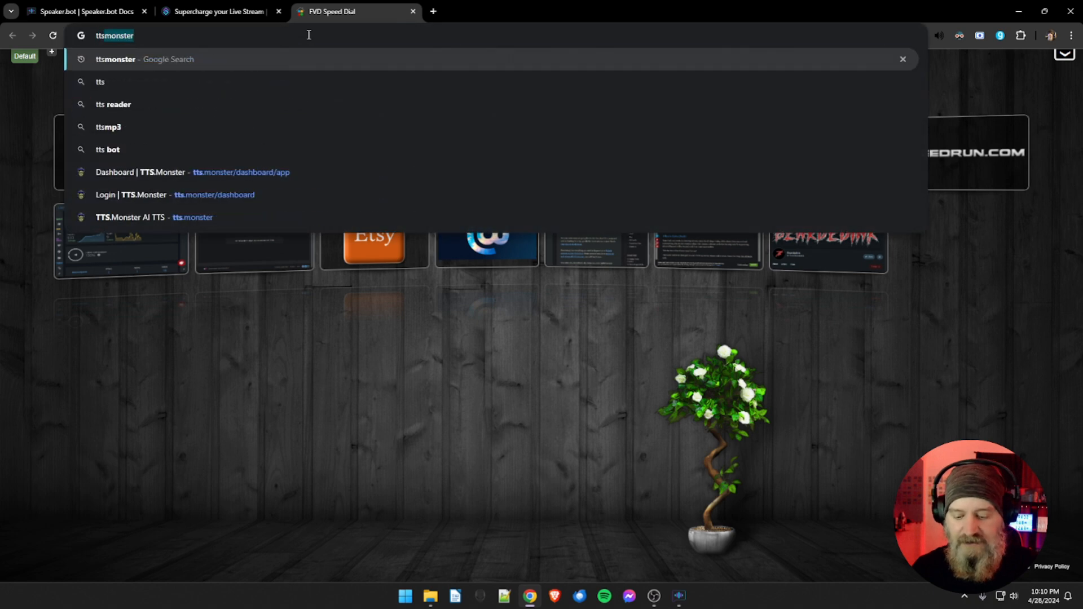
text(ster)
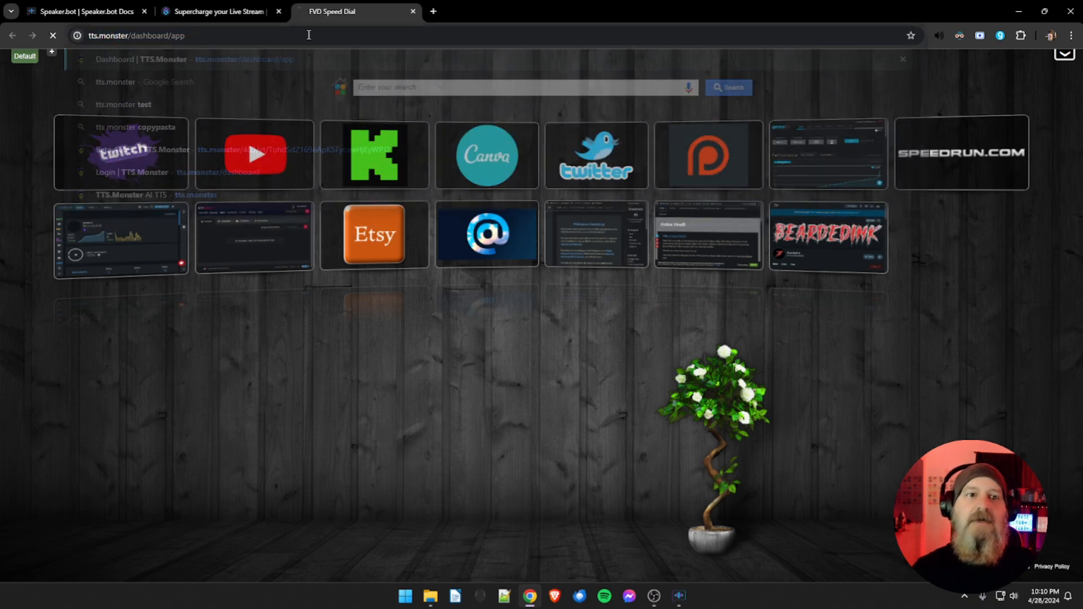
key(Return)
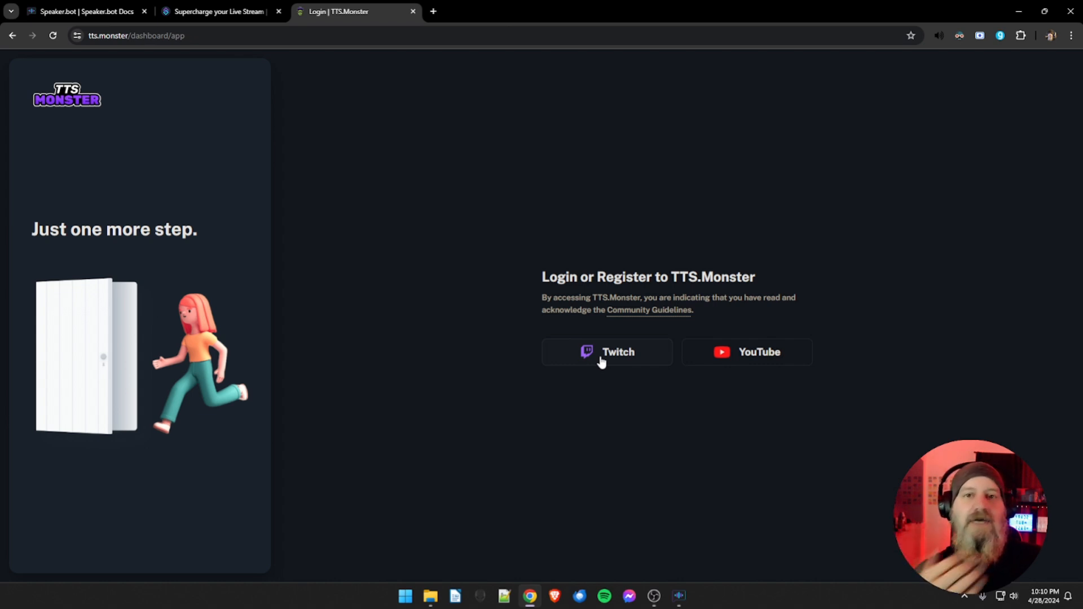
Step: Try to log in to TTS.Monster with a YouTube account, and return to the login page
click(741, 353)
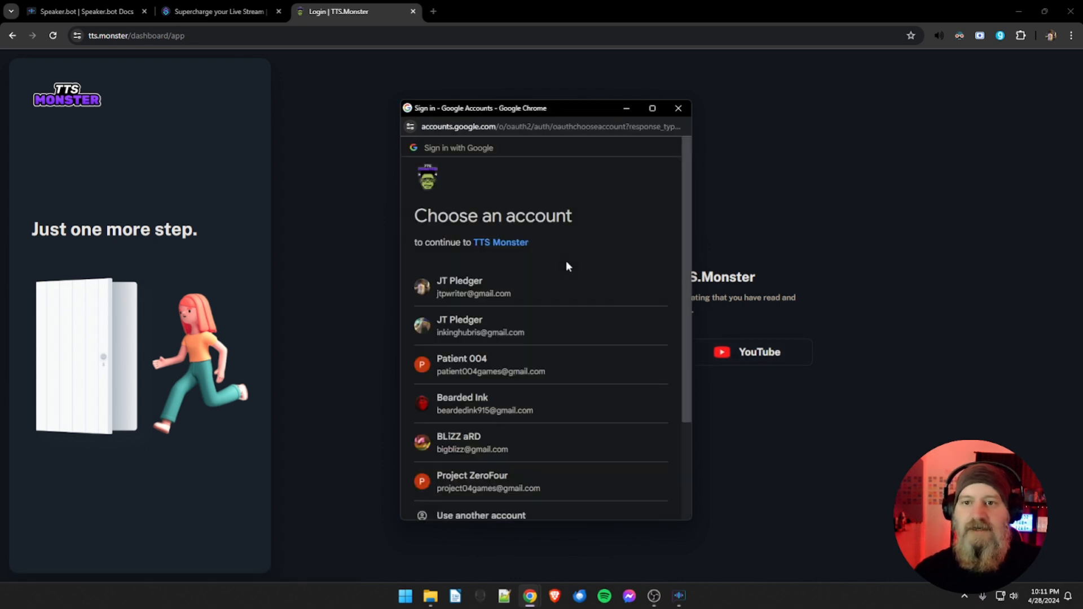
click(463, 399)
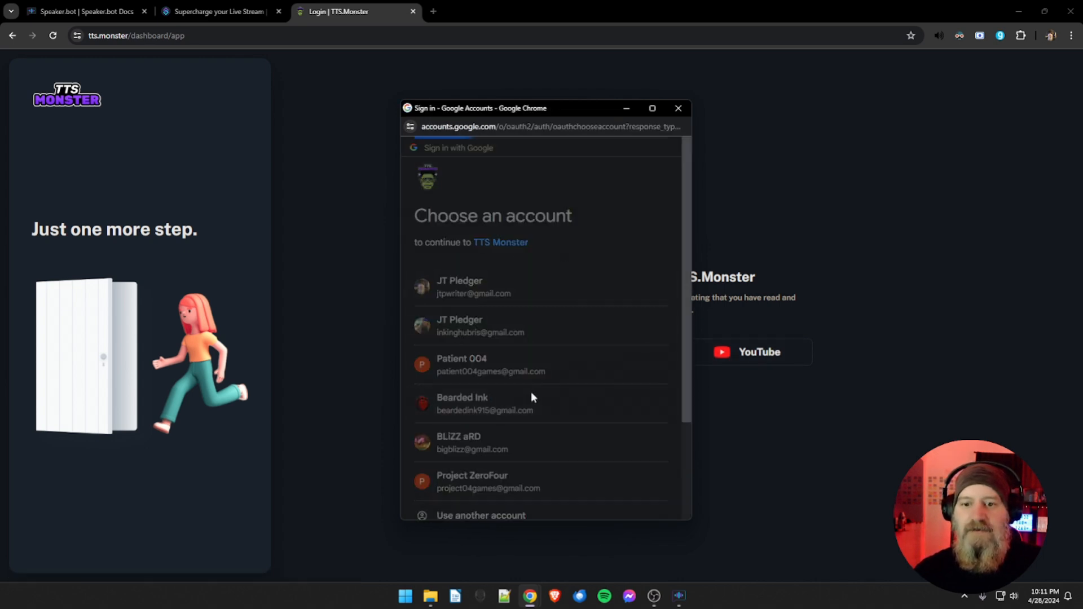
click(471, 311)
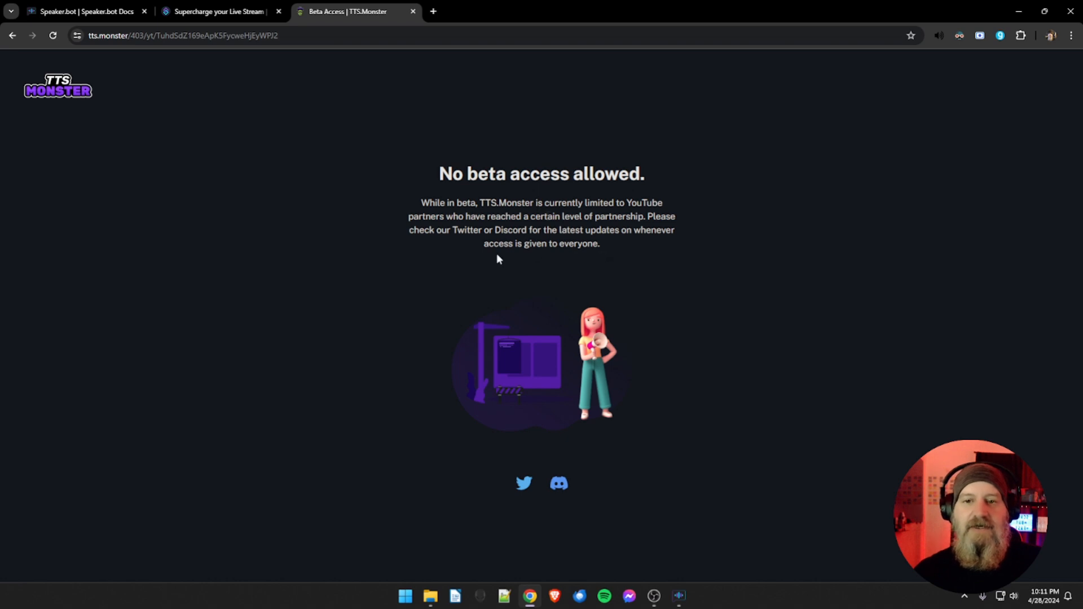
click(12, 37)
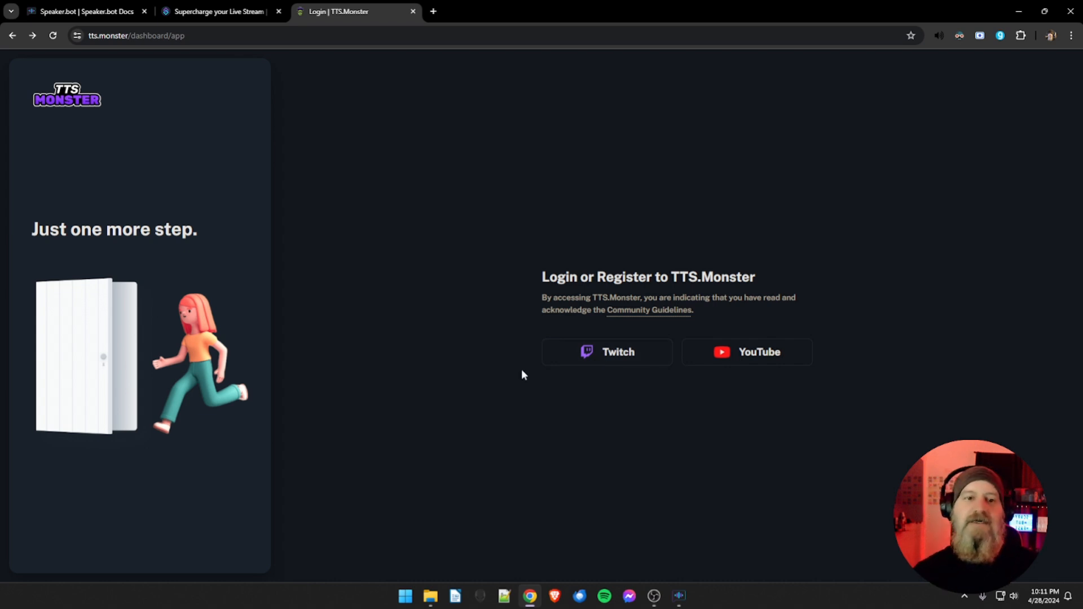
Step: Log in to TTS.Monster with Twitch and review the dashboard's Alert Settings
click(578, 359)
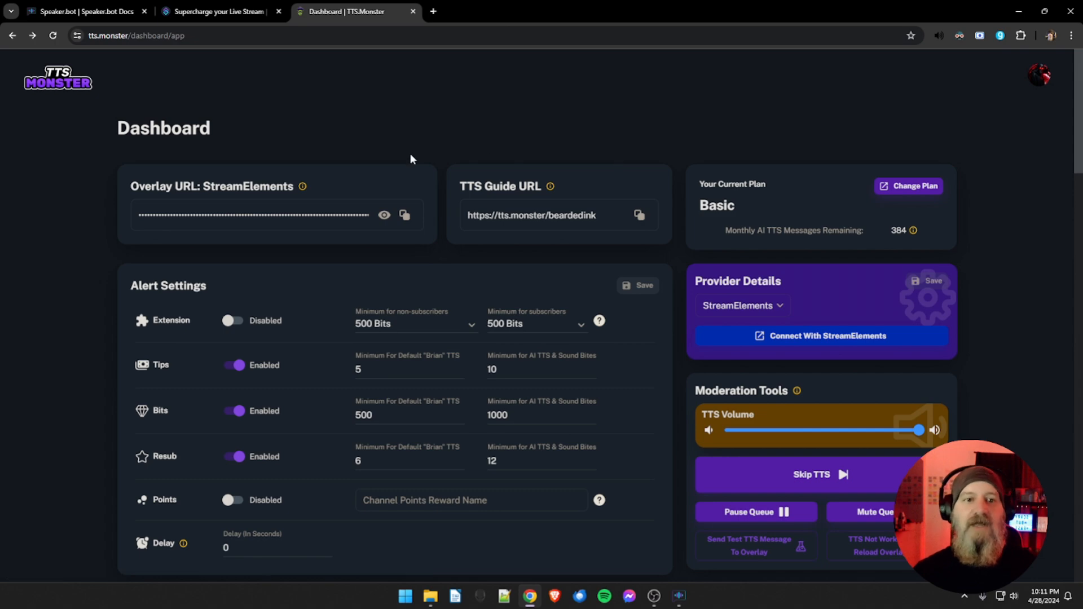
scroll(433, 240, down, 1)
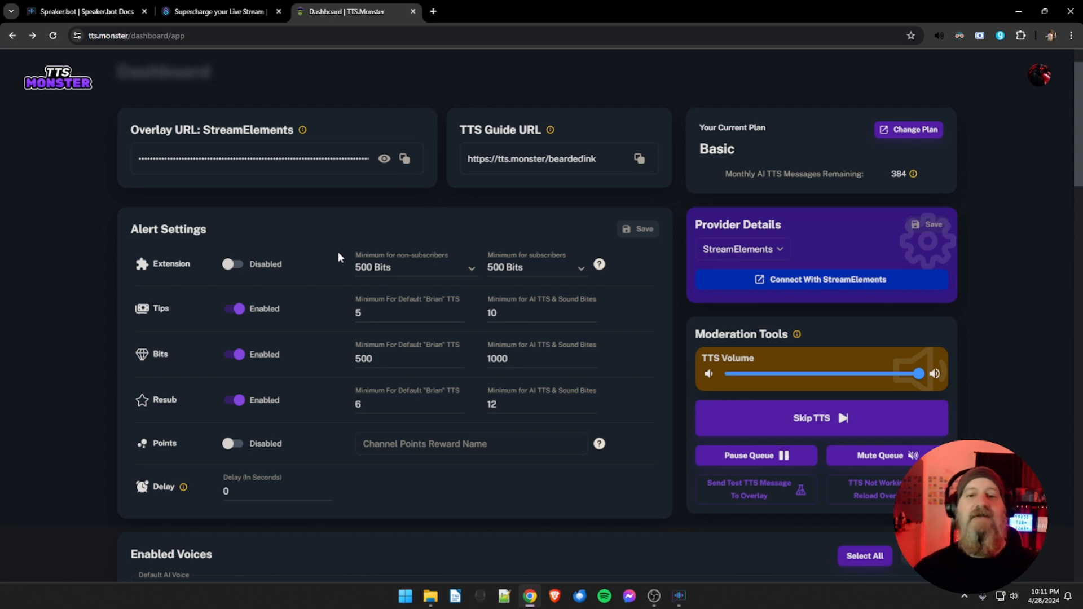
scroll(326, 291, down, 1)
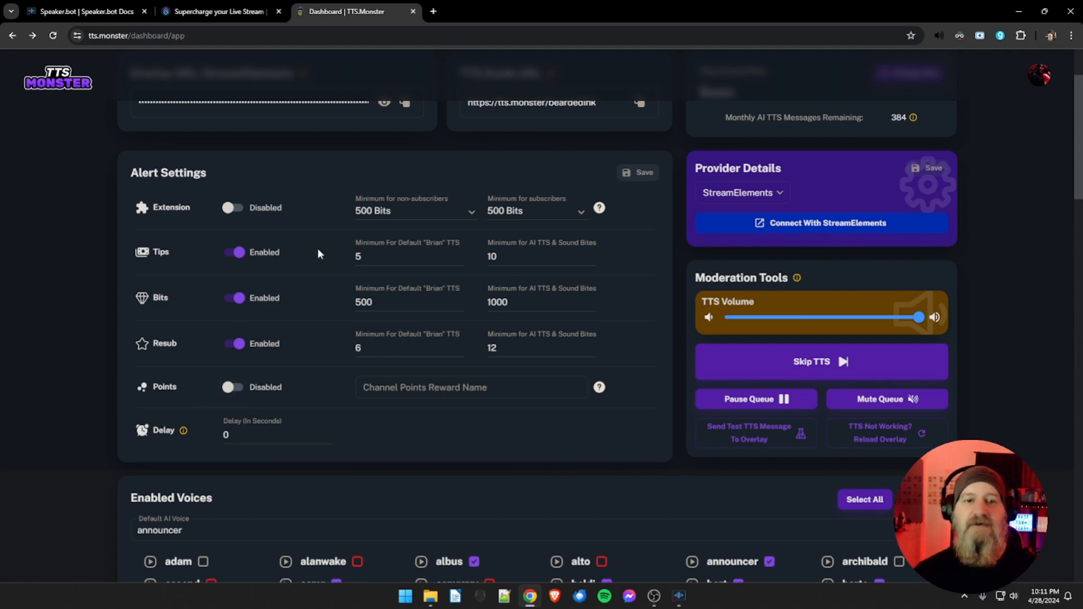
scroll(324, 327, down, 3)
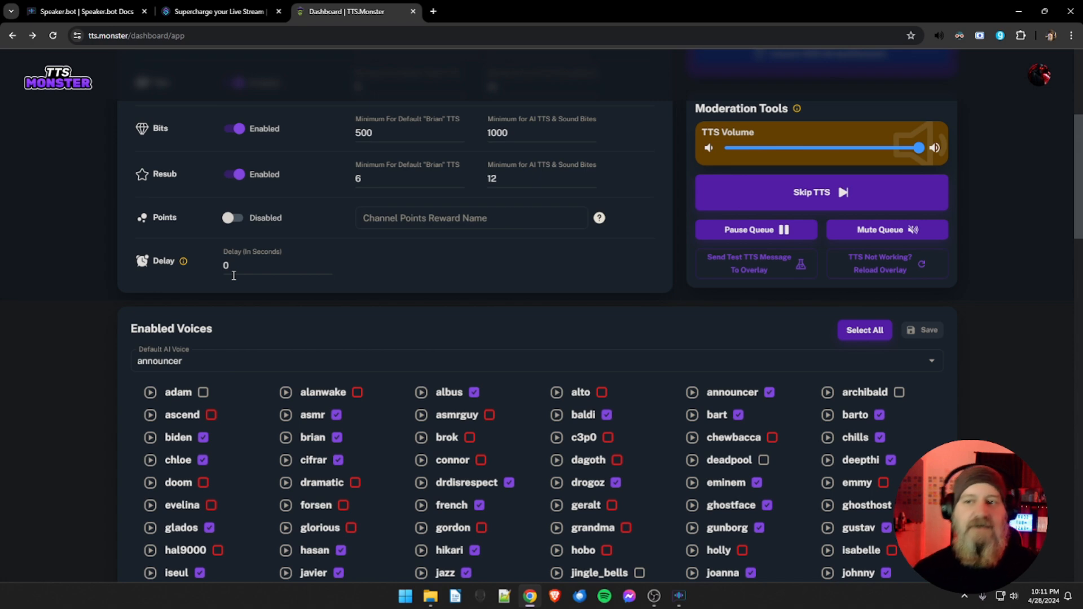
scroll(266, 271, down, 1)
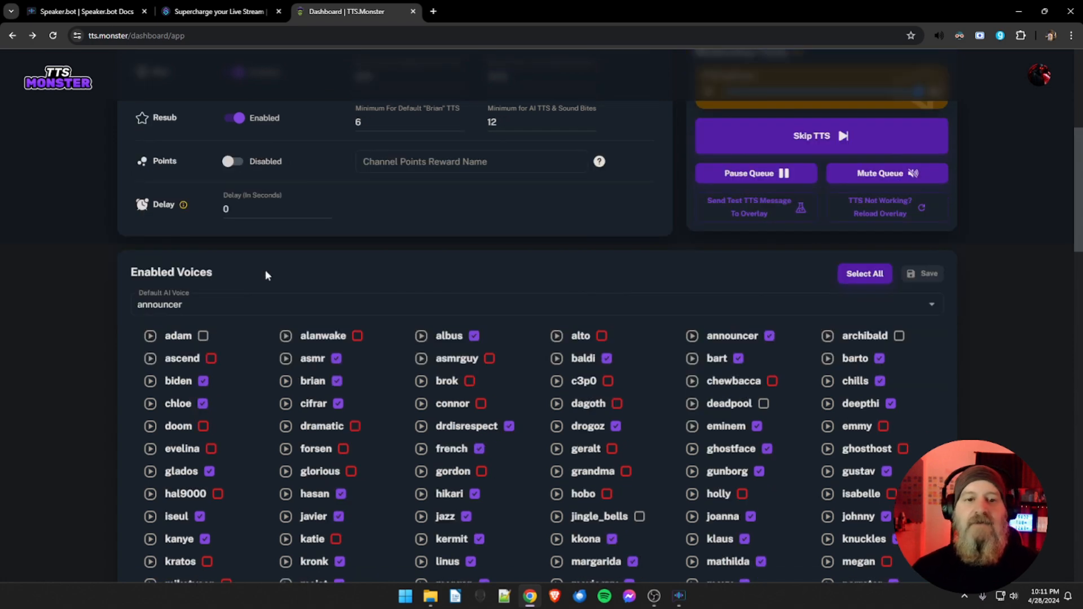
Step: Enable the adam voice in the Enabled Voices list of TTS.Monster
scroll(266, 272, down, 1)
scroll(256, 271, down, 1)
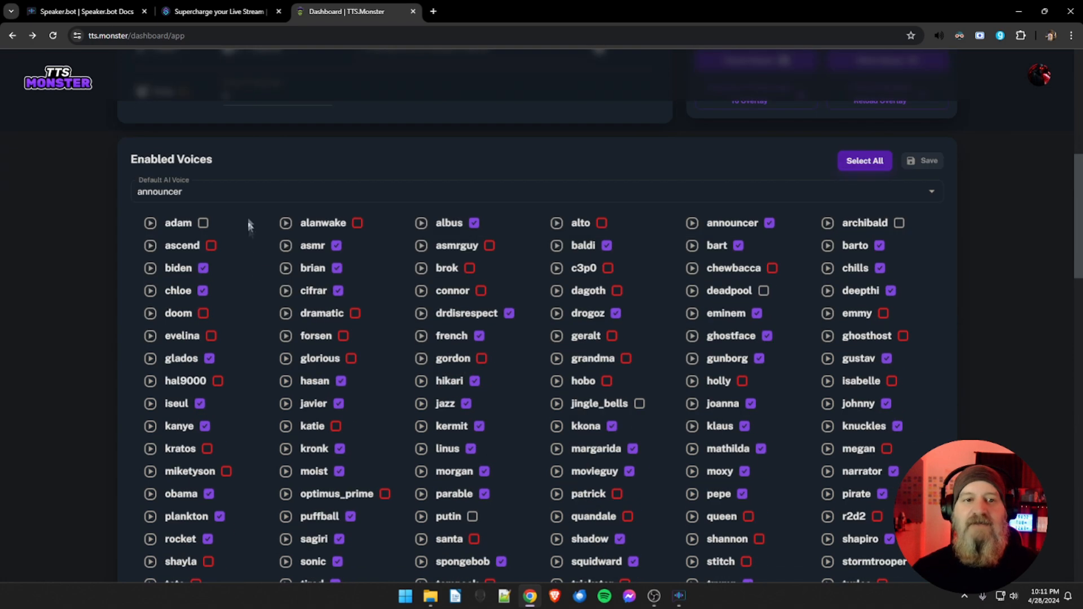
scroll(246, 266, down, 2)
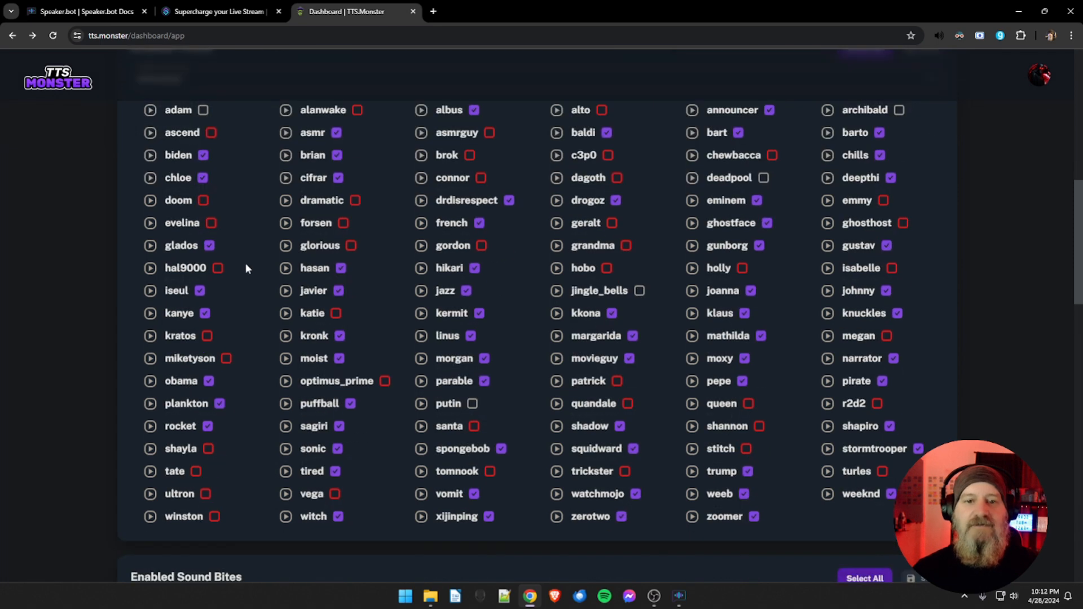
scroll(245, 268, up, 1)
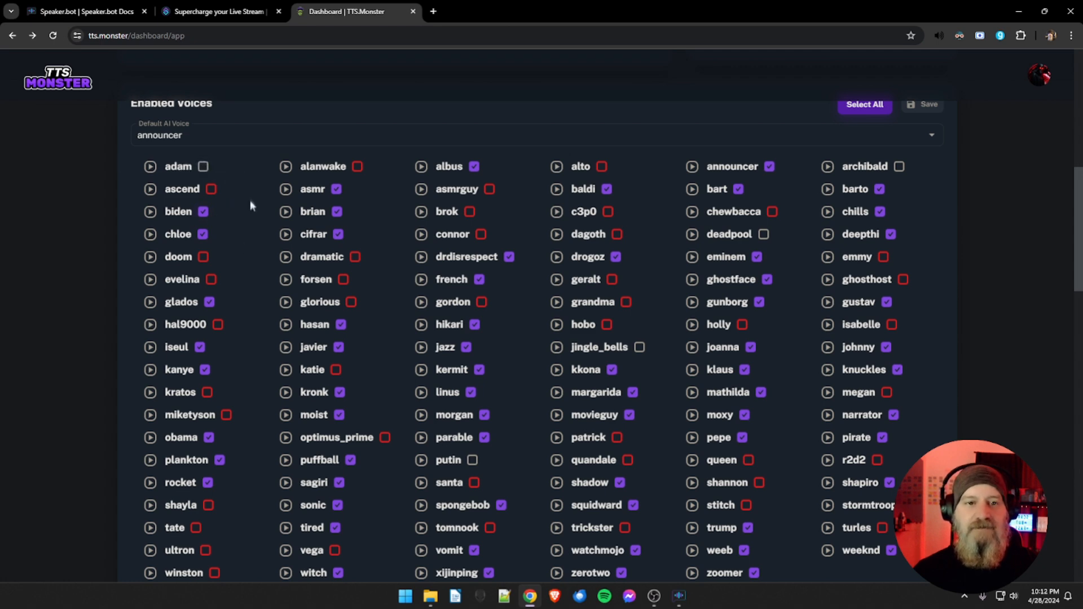
click(202, 166)
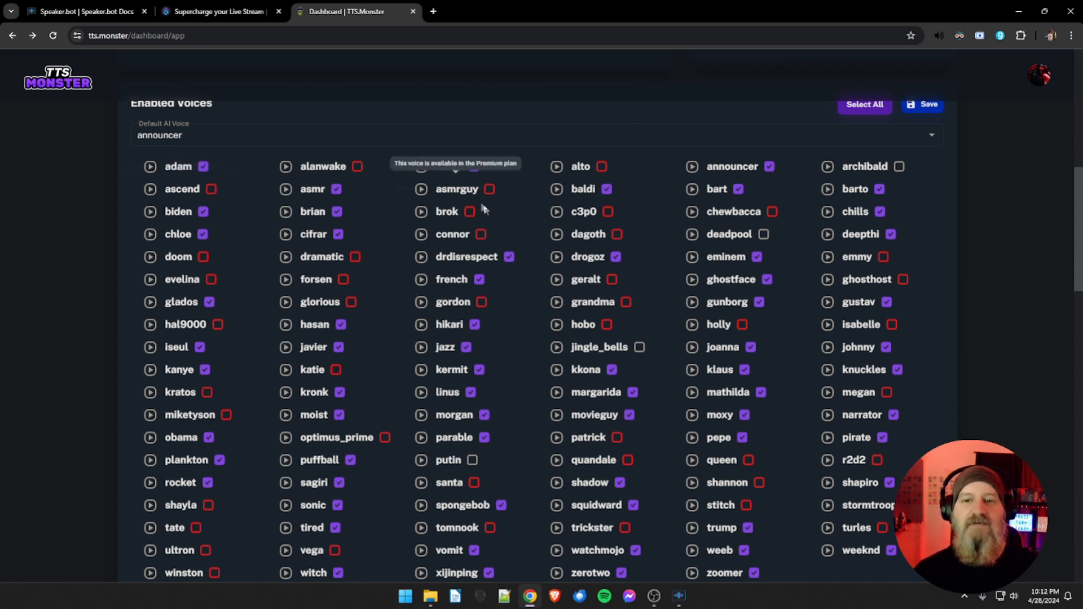
Step: Look over the sound bites available in the Enabled Sound Bites list
scroll(391, 266, down, 3)
scroll(391, 268, down, 6)
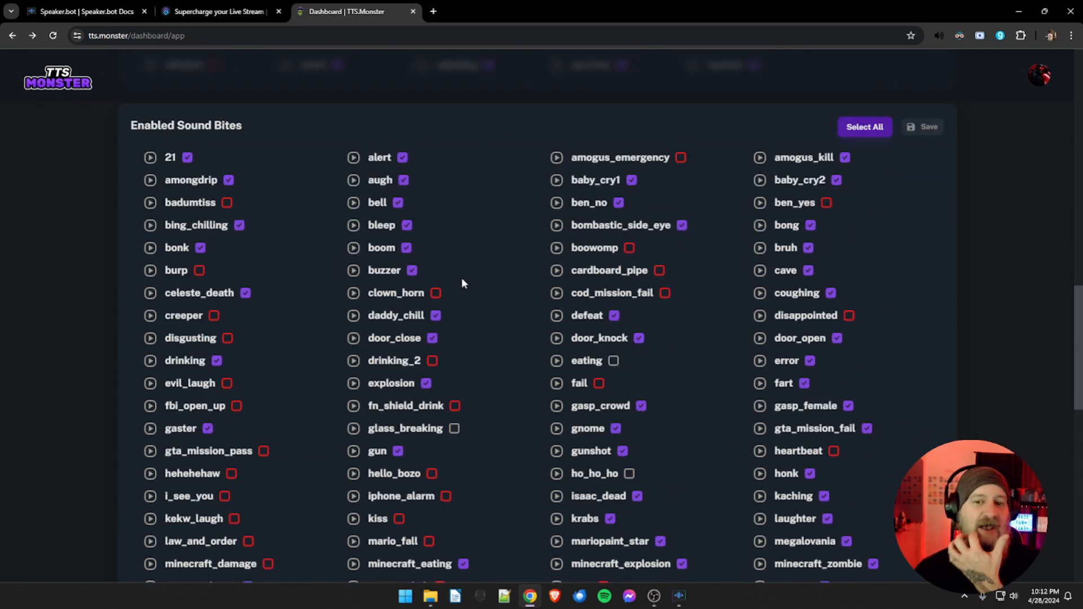
scroll(468, 286, down, 7)
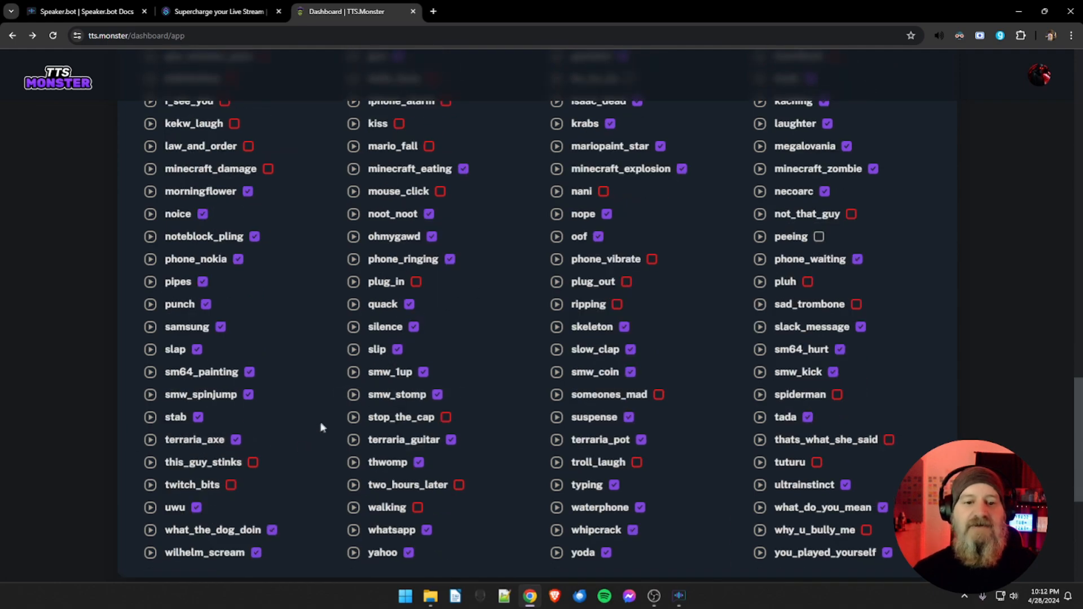
Step: Look over the enabled voices on the TTS.Monster dashboard and copy its StreamElements overlay URL
scroll(321, 426, up, 15)
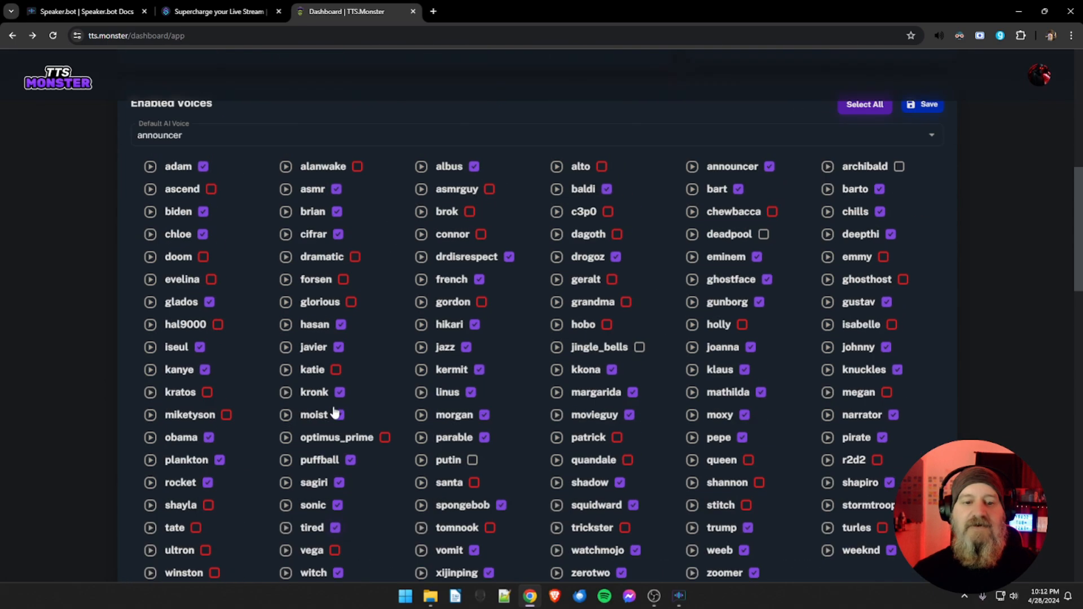
scroll(335, 412, down, 1)
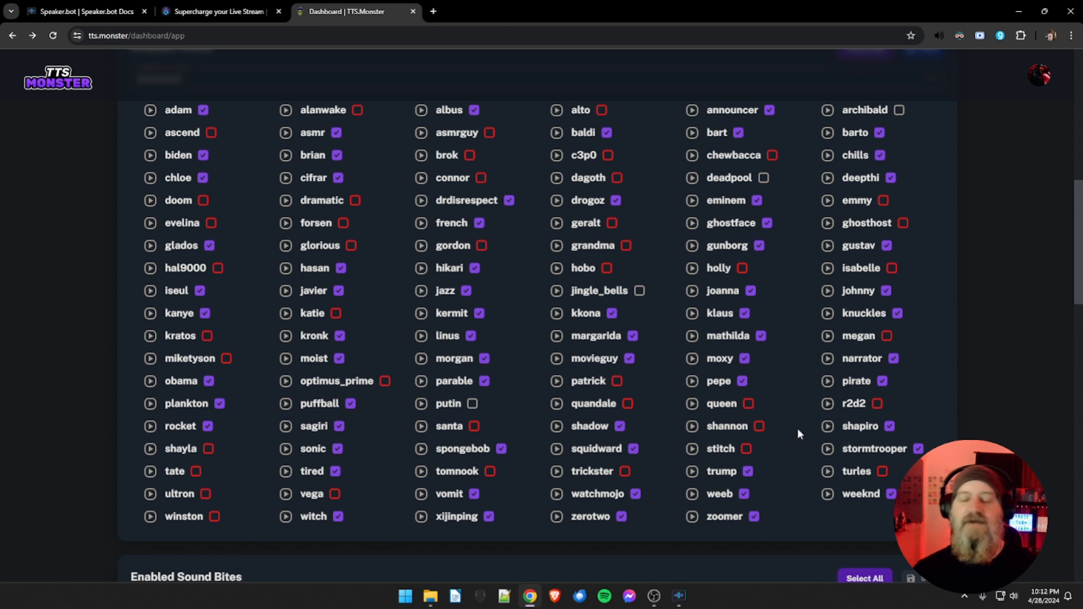
scroll(797, 427, up, 2)
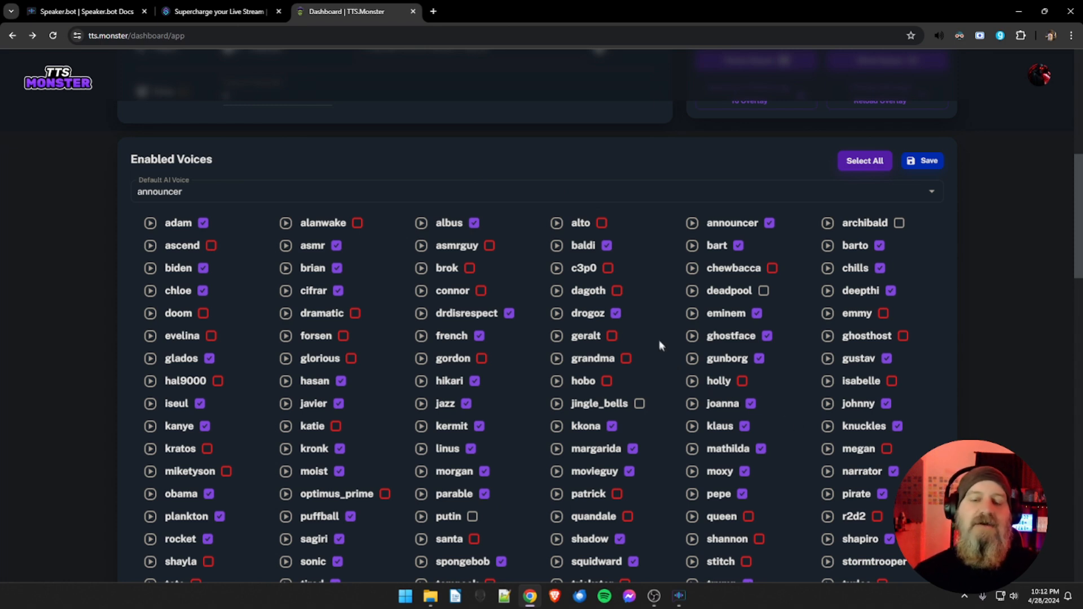
scroll(657, 331, up, 3)
scroll(656, 326, up, 5)
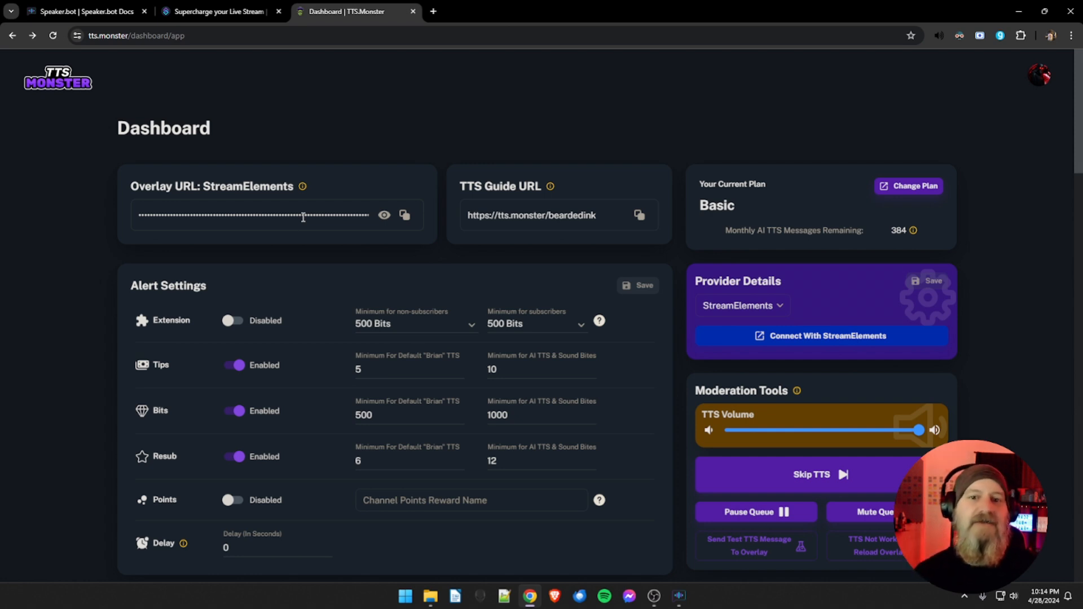
click(405, 217)
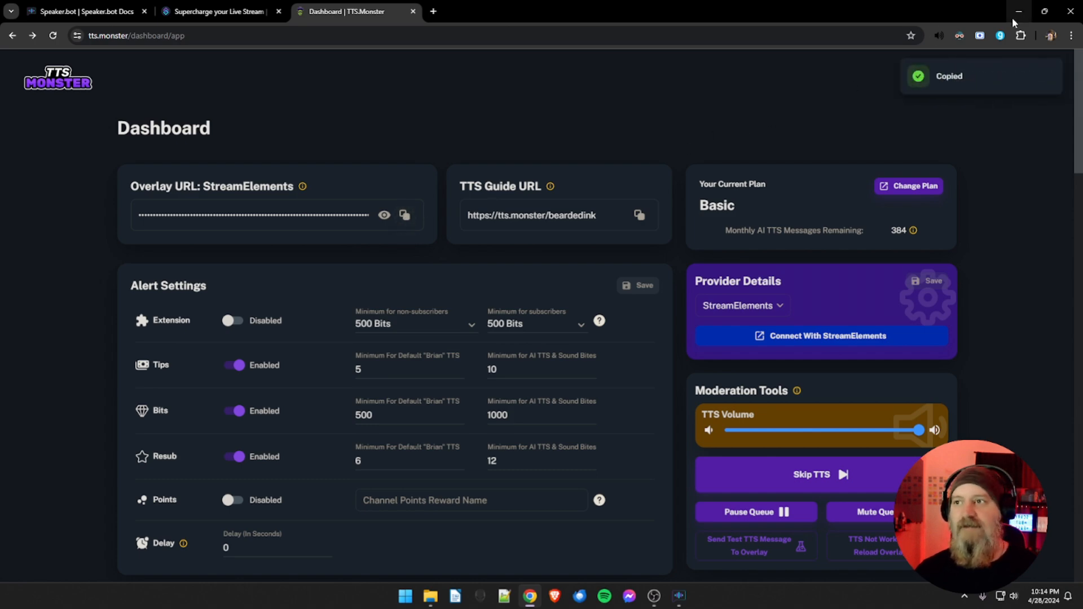
Step: Switch to Speaker.bot, paste the copied address as the Overlay URL of the TTSMonster configuration, and confirm to add the engine
click(1018, 12)
click(462, 241)
right_click(463, 243)
click(488, 290)
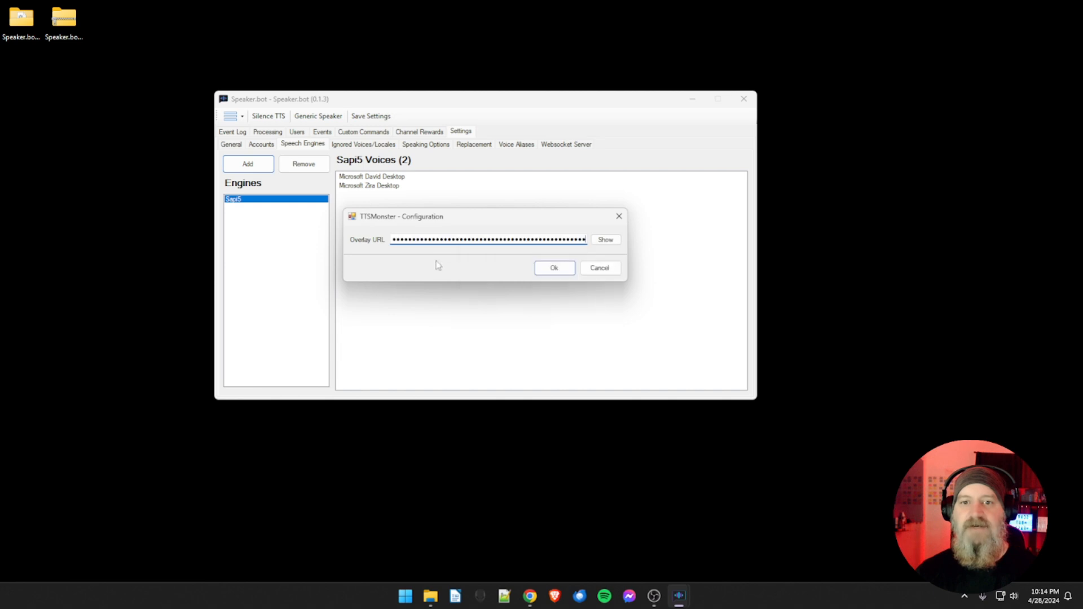
click(553, 269)
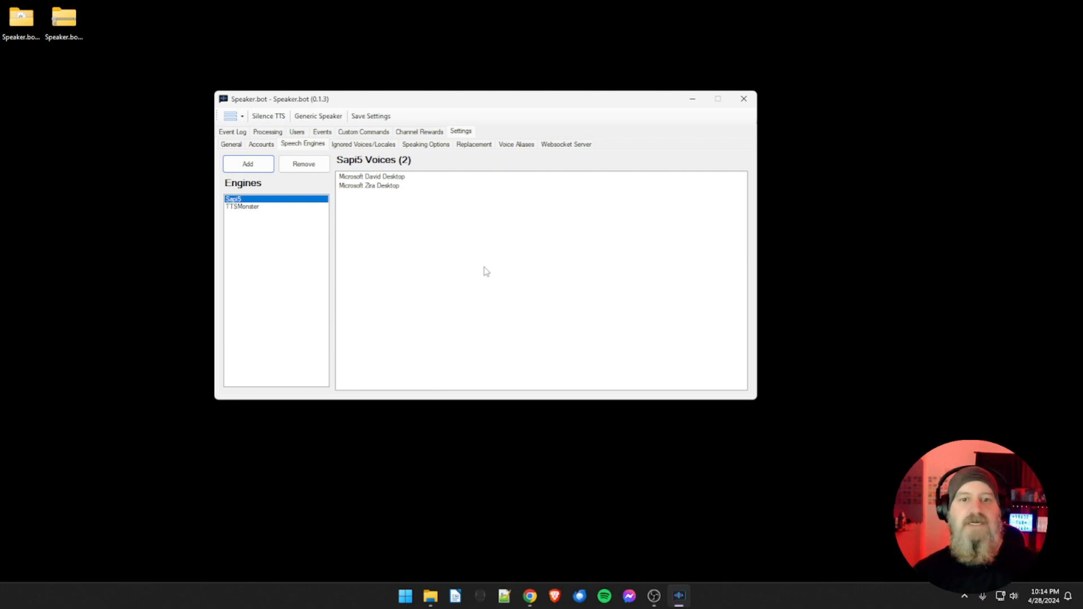
Step: Look through the voices that the TTSMonster engine provides in Speaker.bot
click(247, 208)
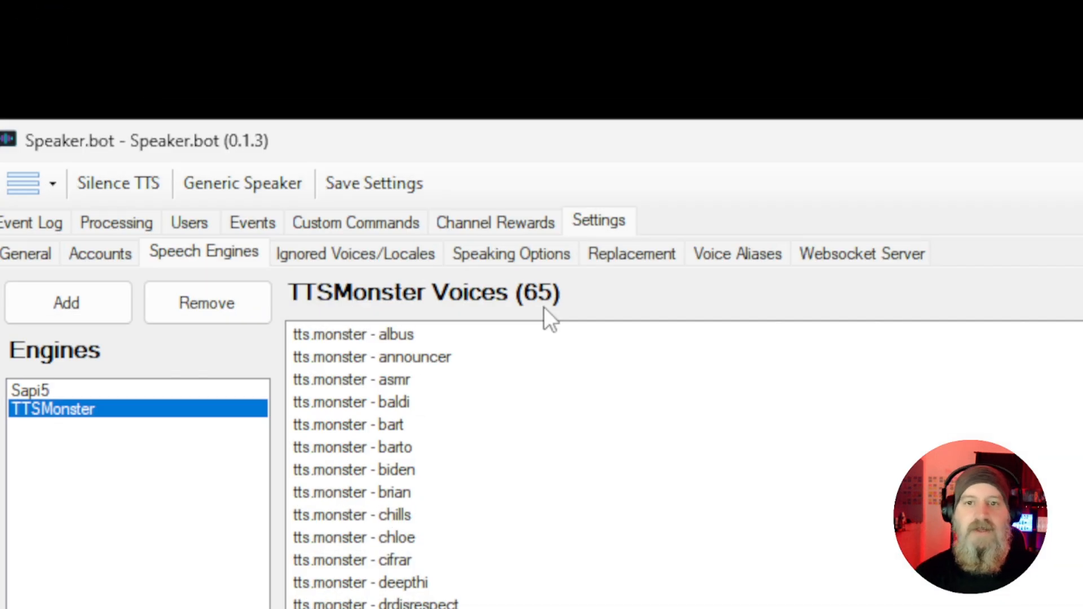
scroll(496, 427, down, 6)
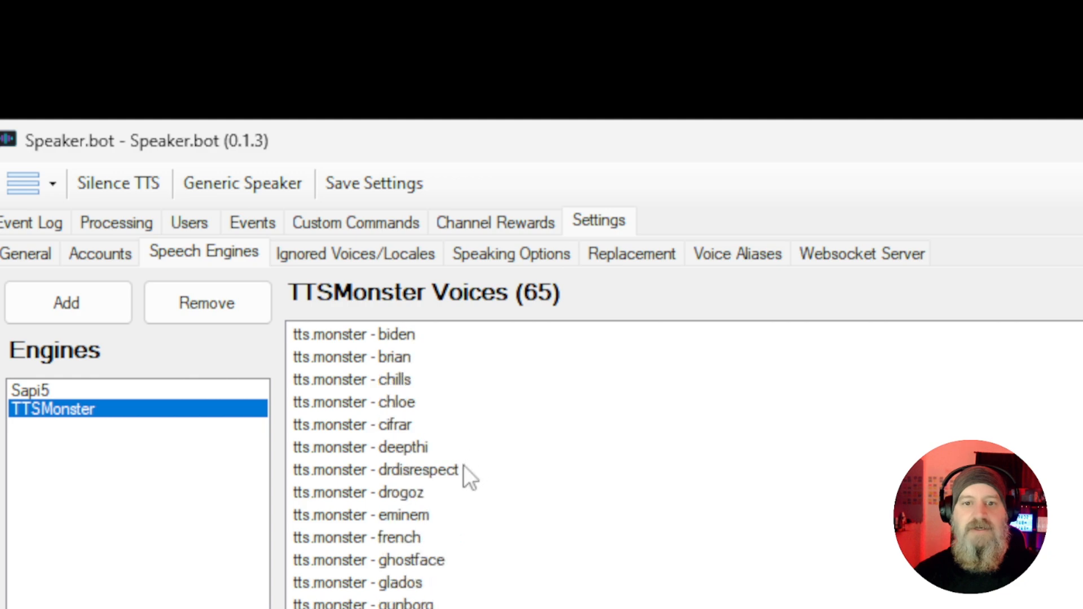
scroll(463, 465, down, 8)
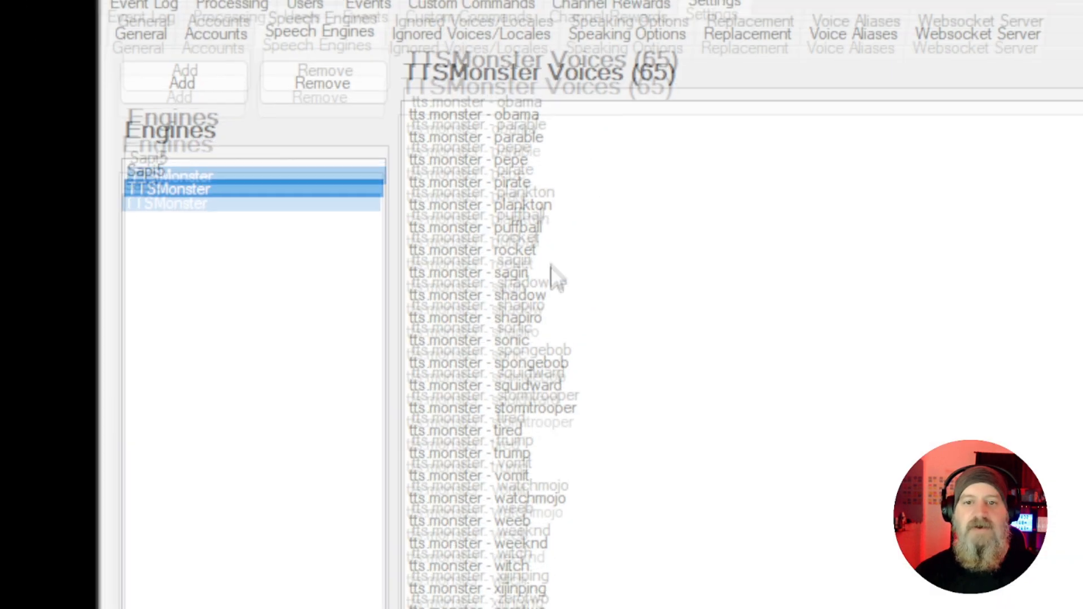
scroll(539, 316, up, 3)
scroll(535, 357, up, 10)
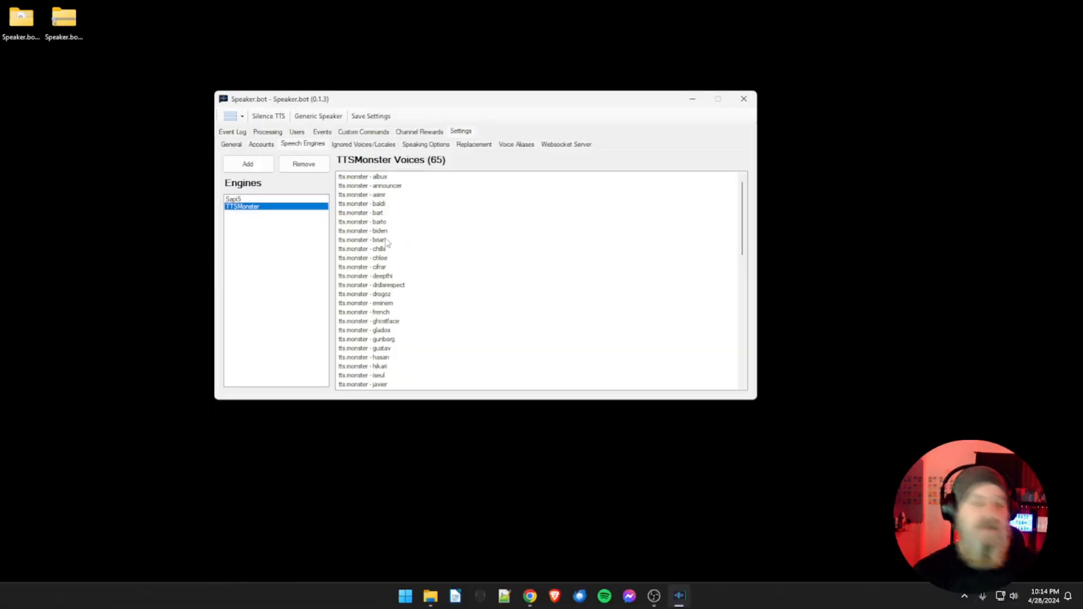
Step: Start adding the Uberduck speech engine in Speaker.bot, switch to Chrome, and open the Uberduck web app from uberduck.ai
click(249, 165)
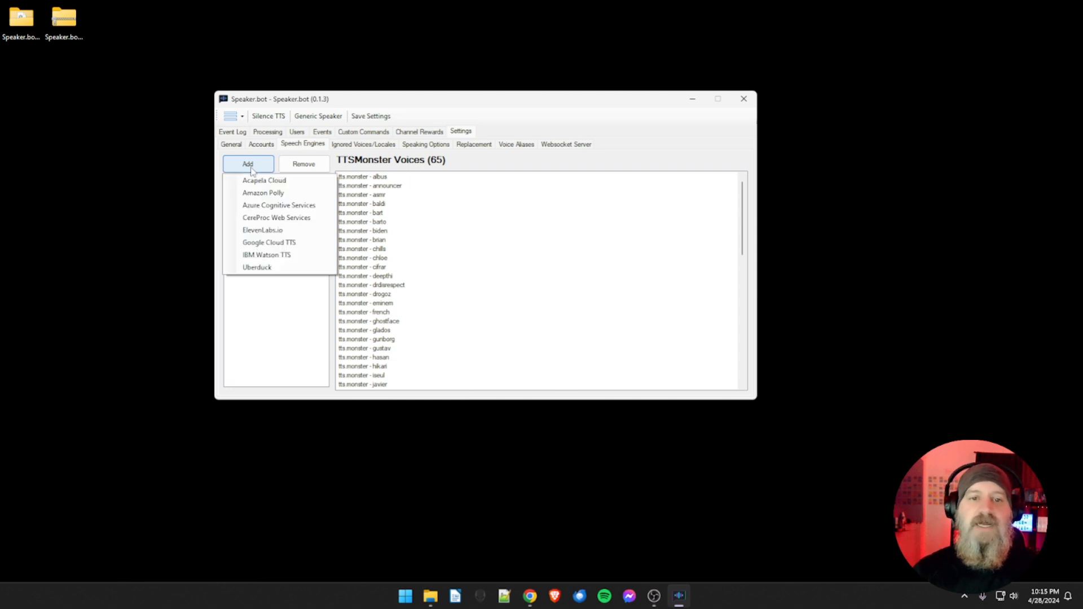
click(259, 268)
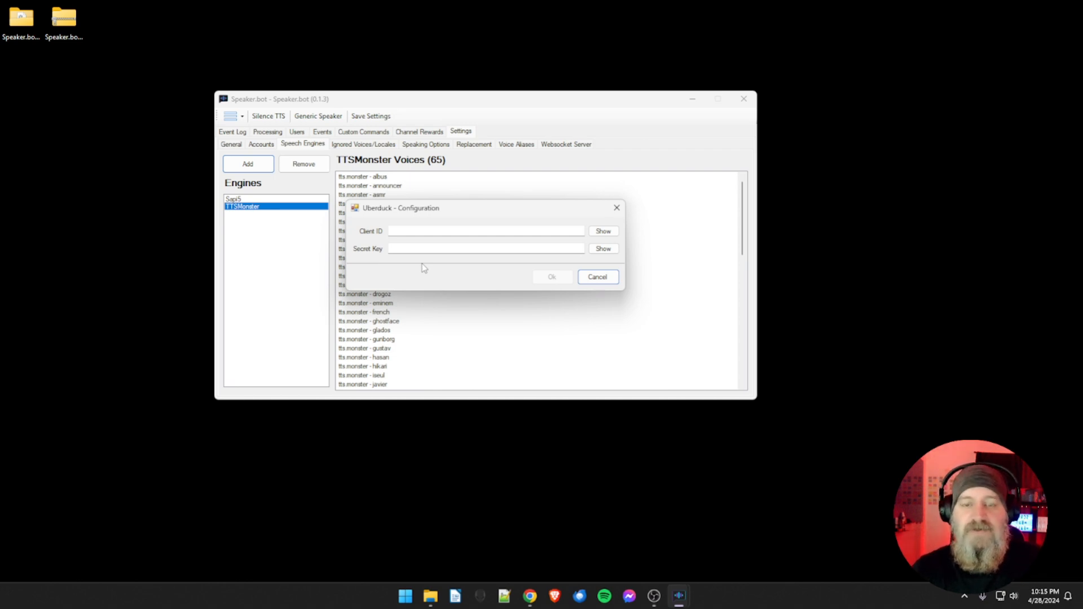
click(531, 597)
click(394, 31)
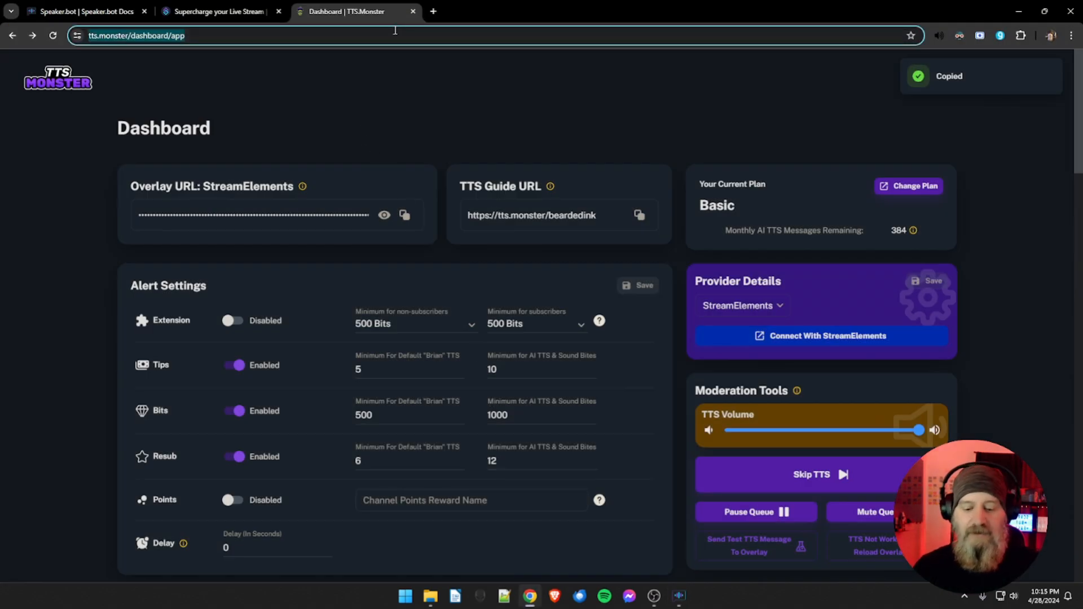
text(uber)
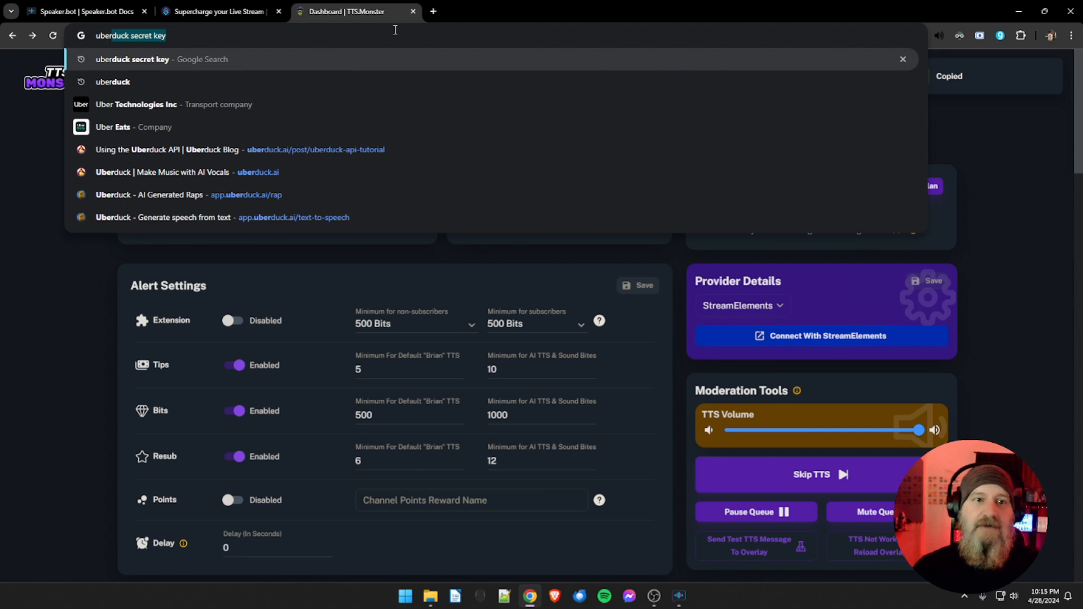
click(240, 170)
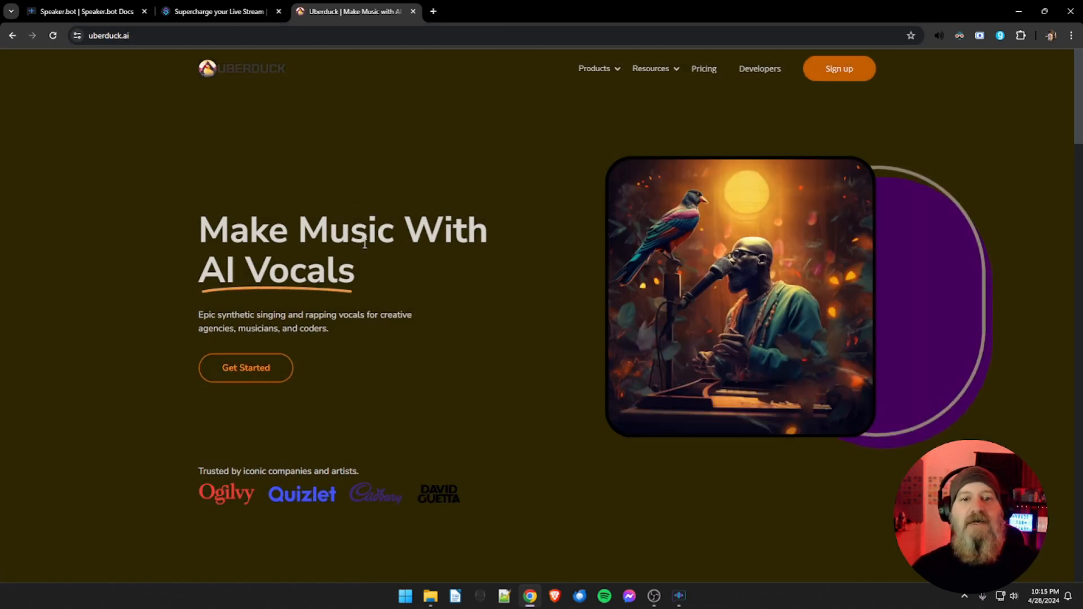
click(844, 72)
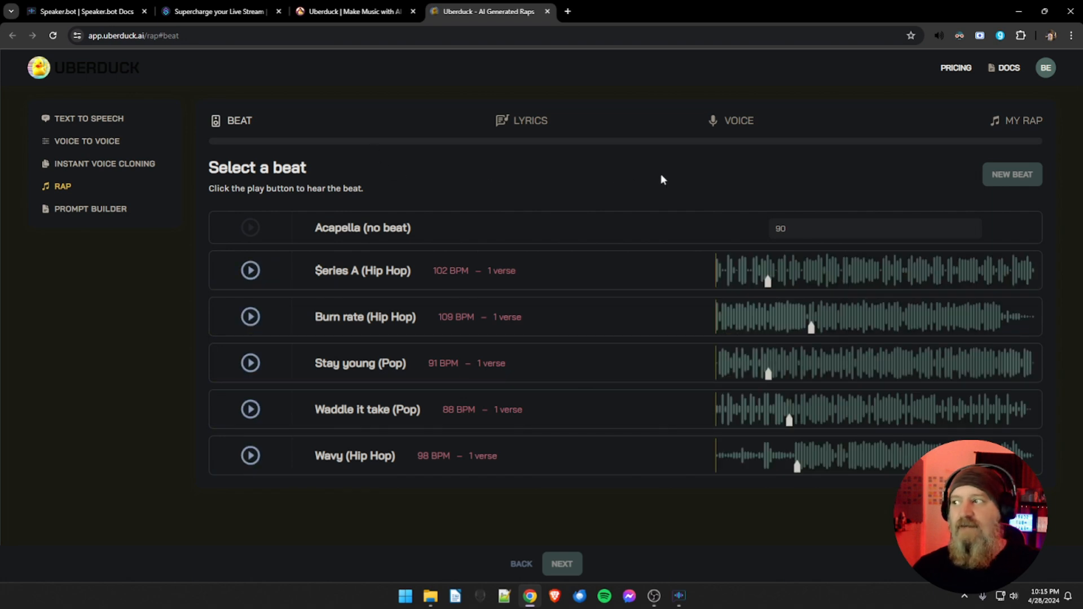
Step: View Uberduck's text-to-speech page and open the account settings containing the API keys
click(105, 123)
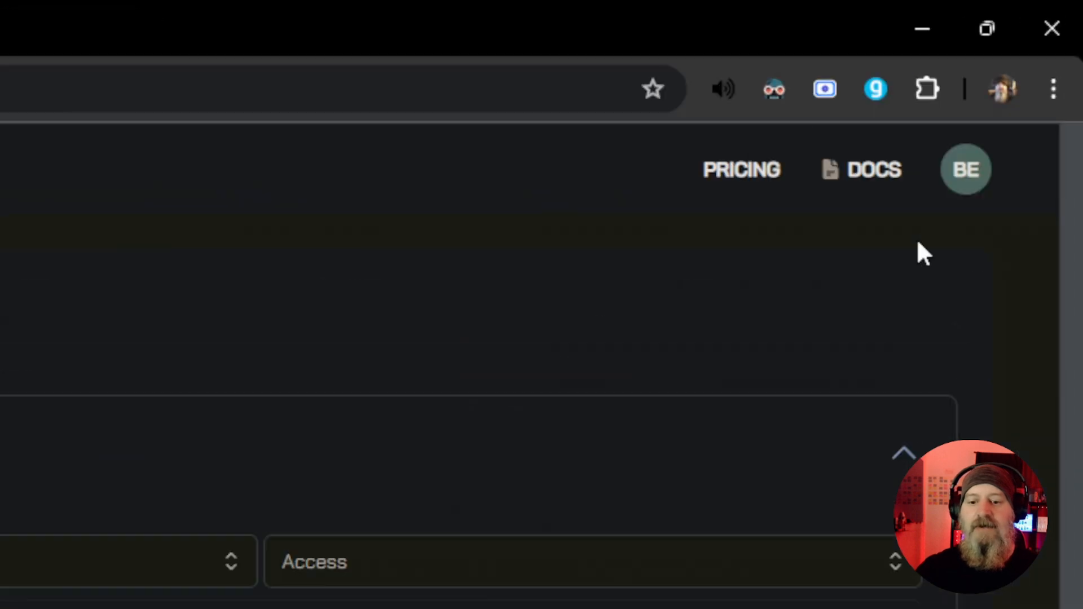
click(968, 172)
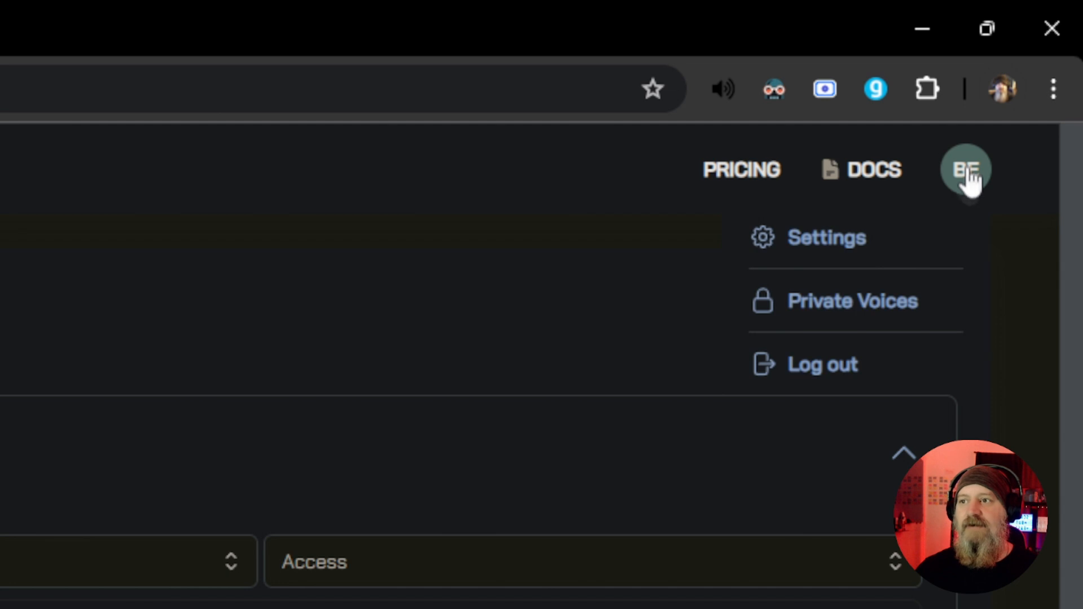
click(833, 240)
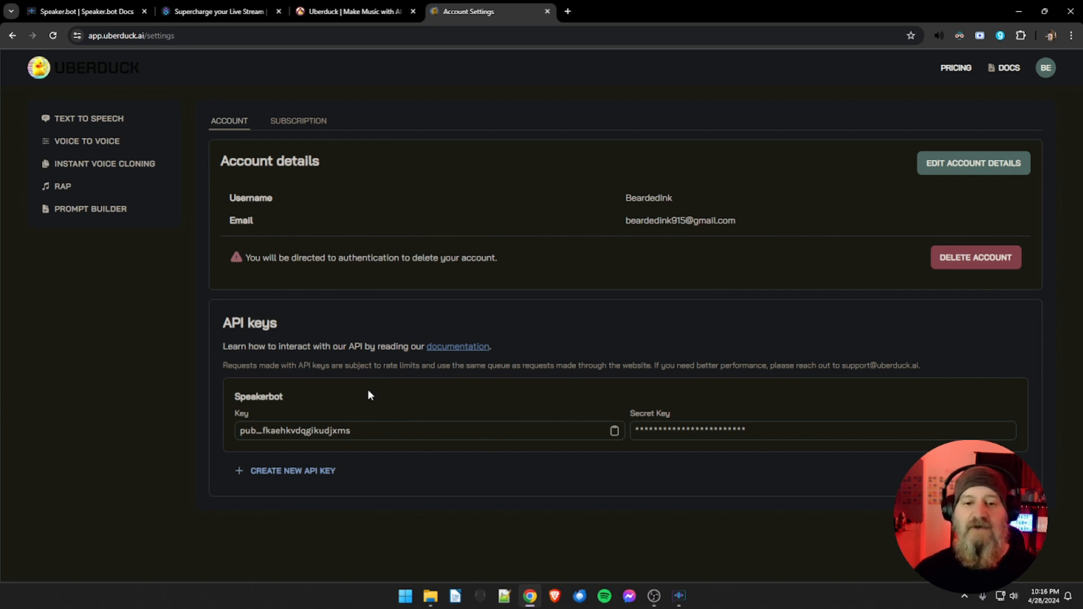
Step: Create a new Uberduck API key named Speakerbot2
click(297, 476)
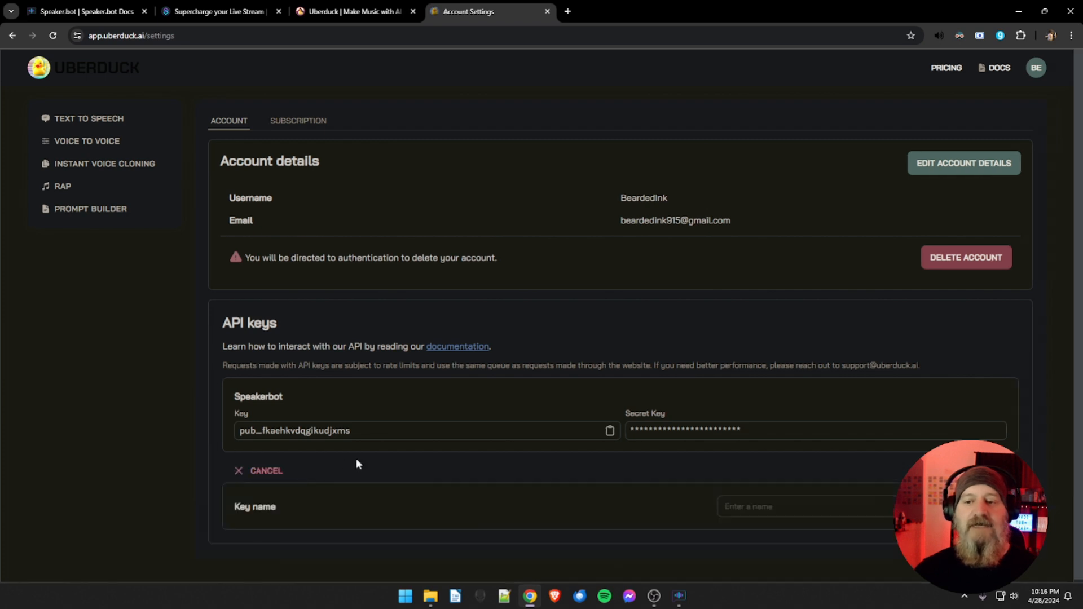
click(777, 506)
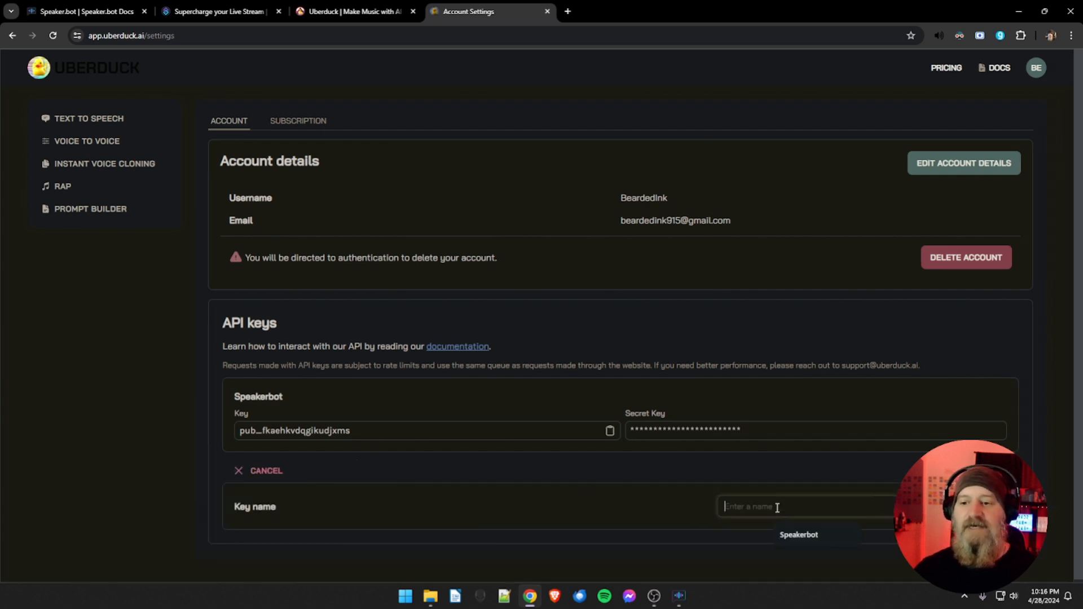
click(807, 533)
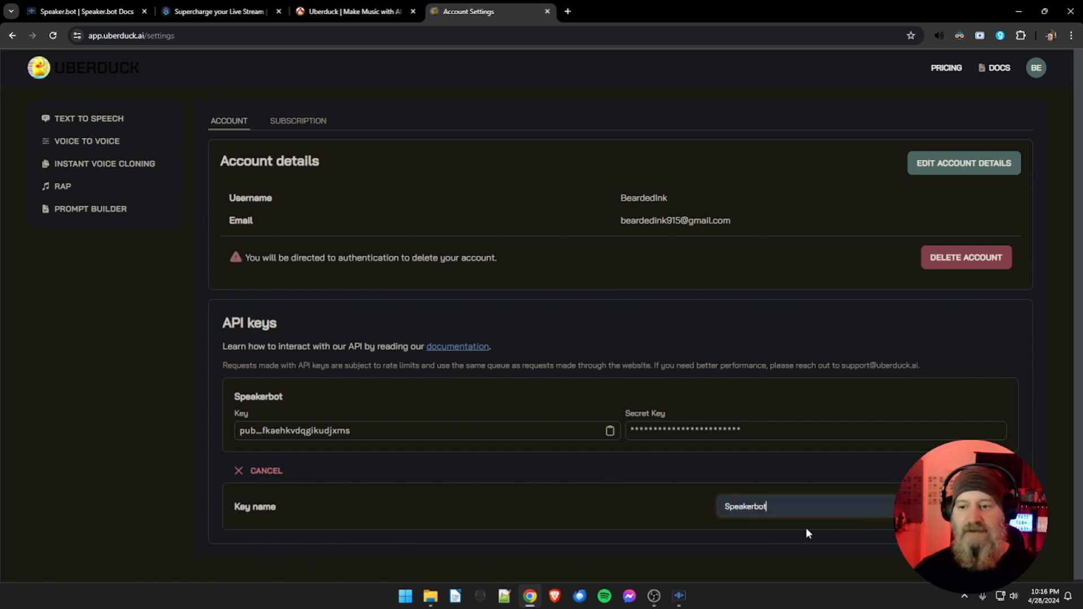
text(2)
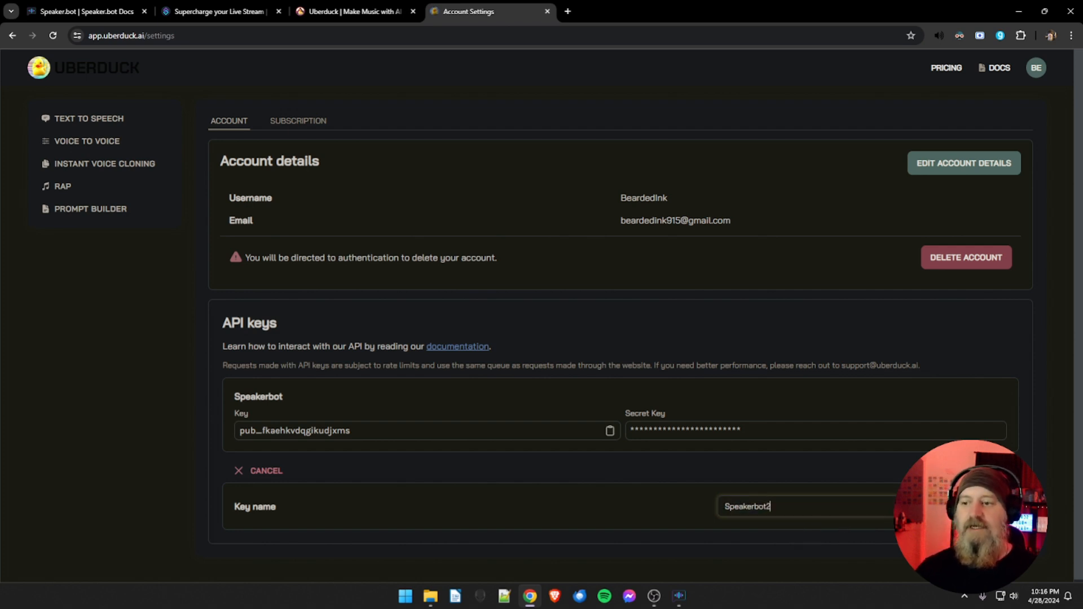
key(Return)
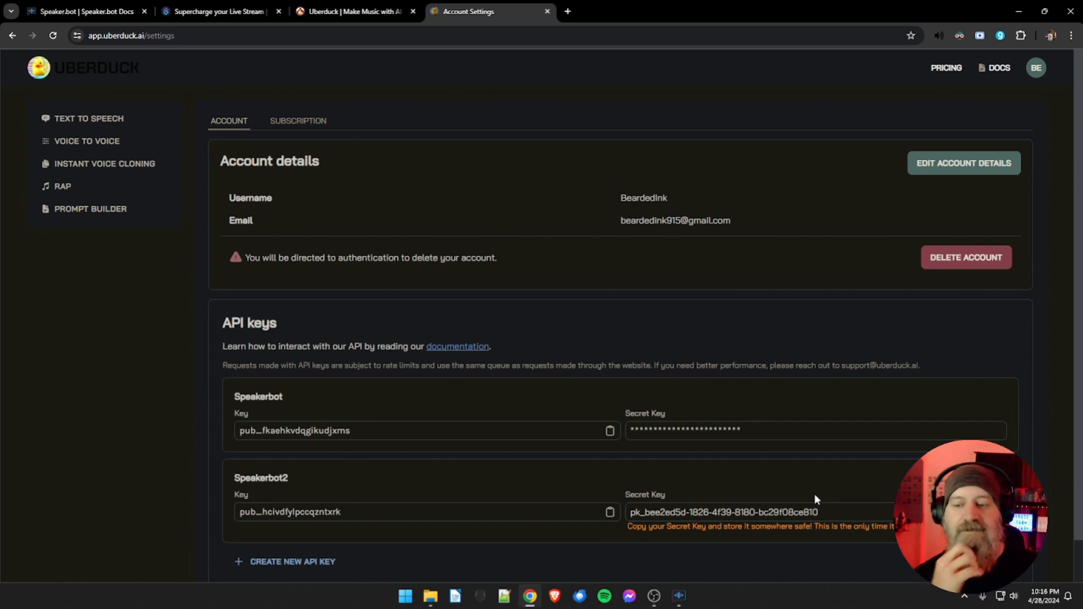
Step: Try selecting the masked secret key of the Speakerbot entry, and copy the secret key of the Speakerbot2 entry
scroll(801, 490, down, 1)
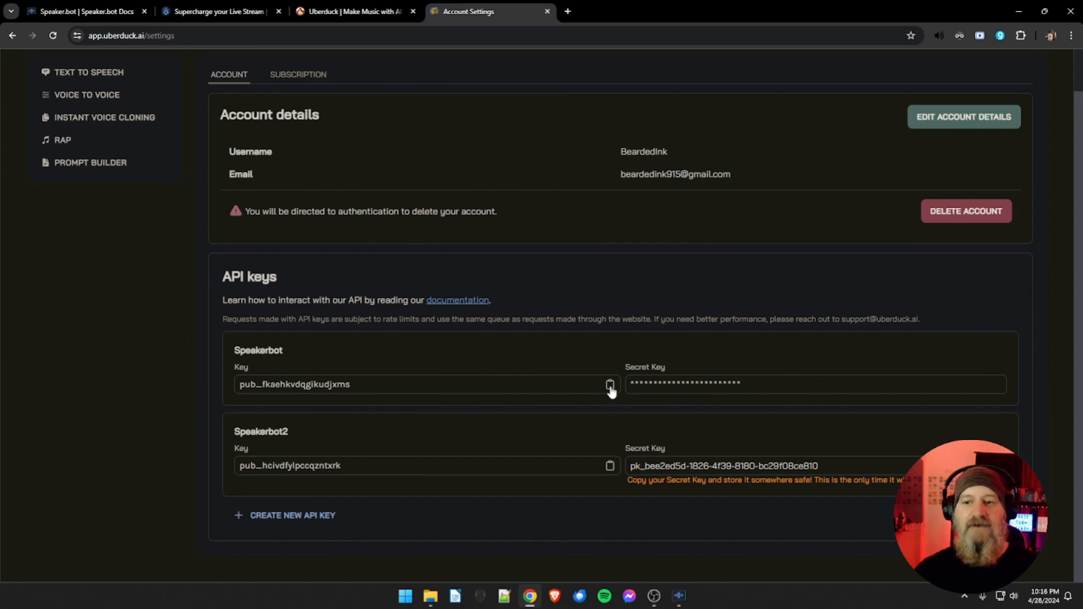
double_click(674, 384)
drag(674, 384, 630, 389)
click(702, 384)
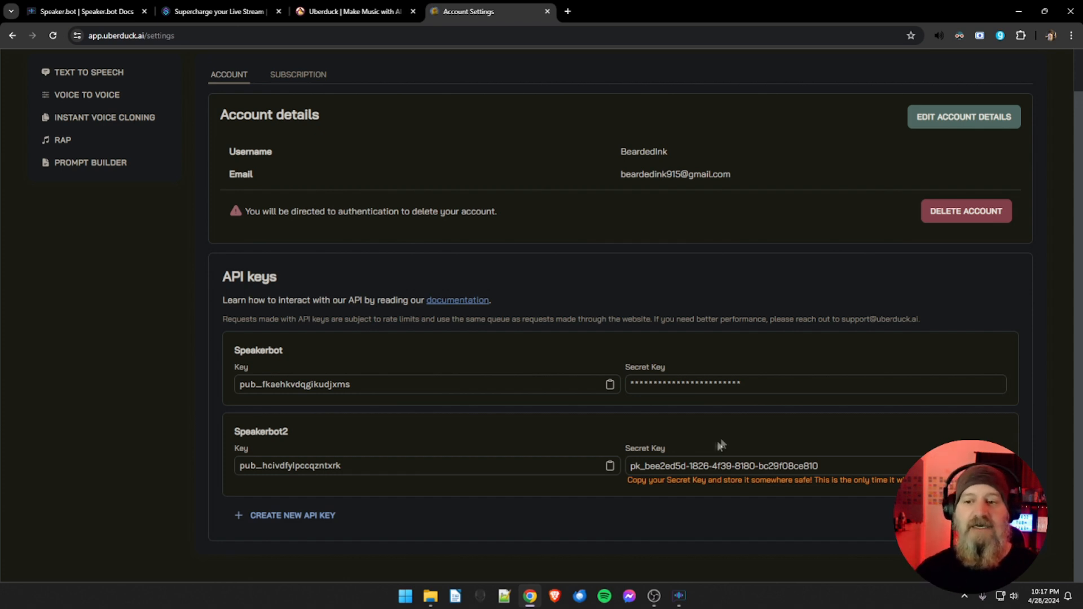
drag(754, 383, 630, 384)
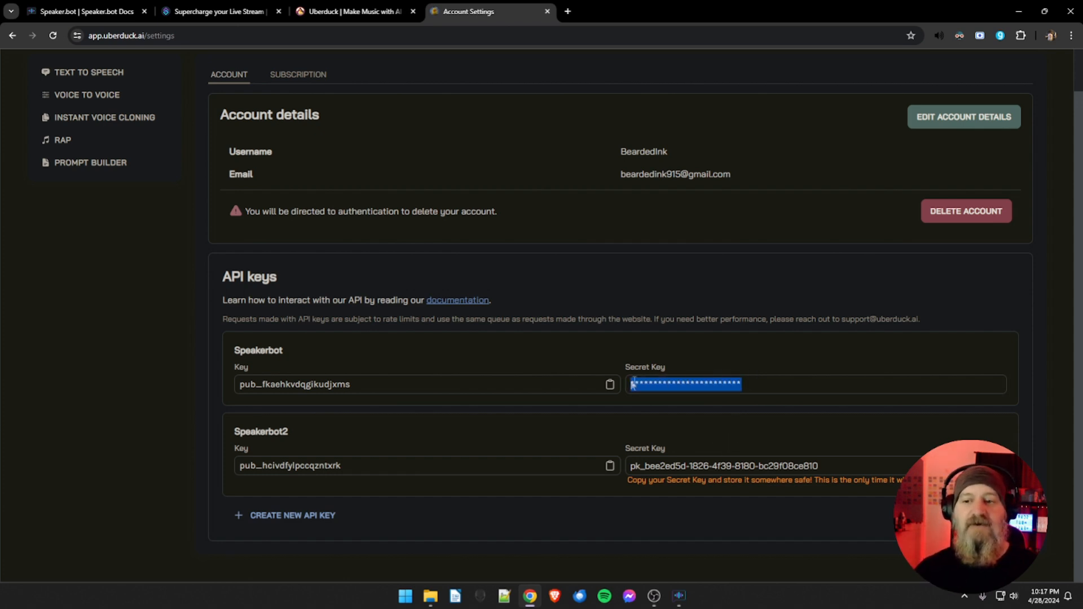
click(996, 385)
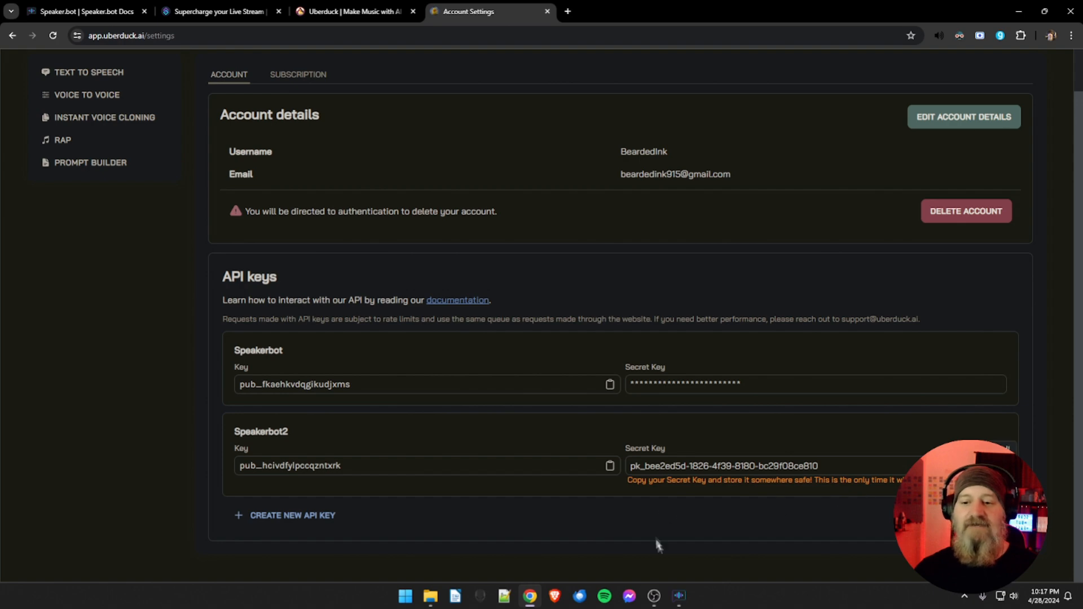
Step: Switch to Speaker.bot and paste the Uberduck API secret into the Secret Key field of the Uberduck configuration
click(680, 596)
click(719, 540)
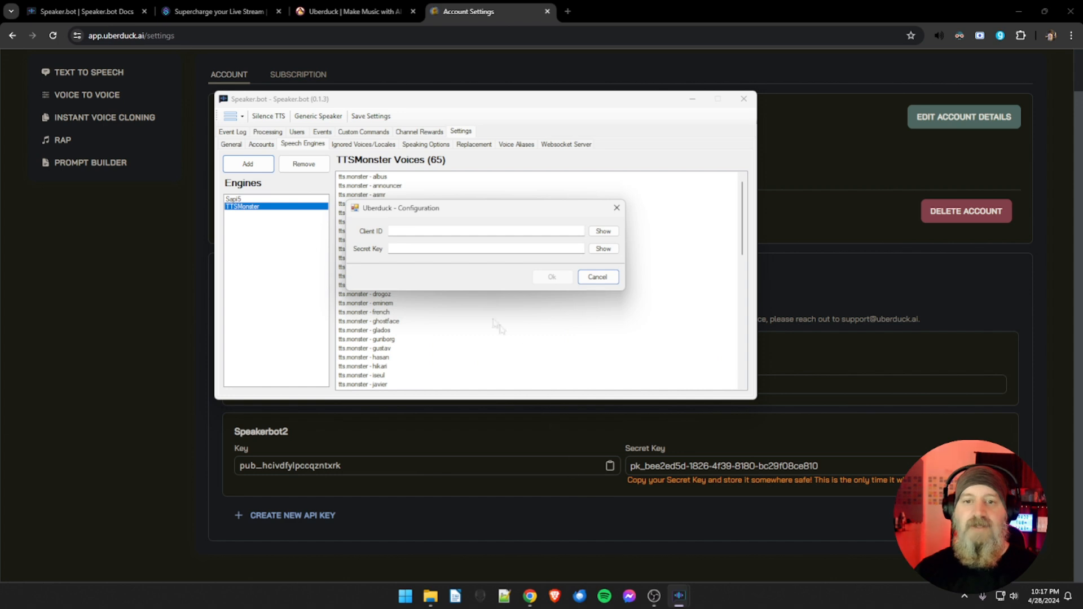
click(442, 248)
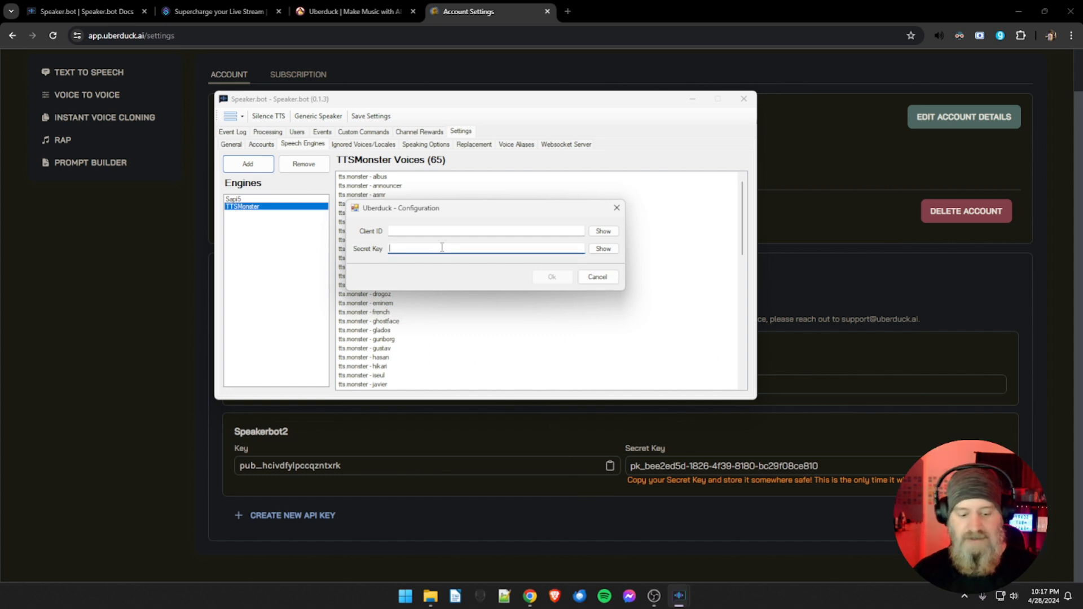
key(super+b)
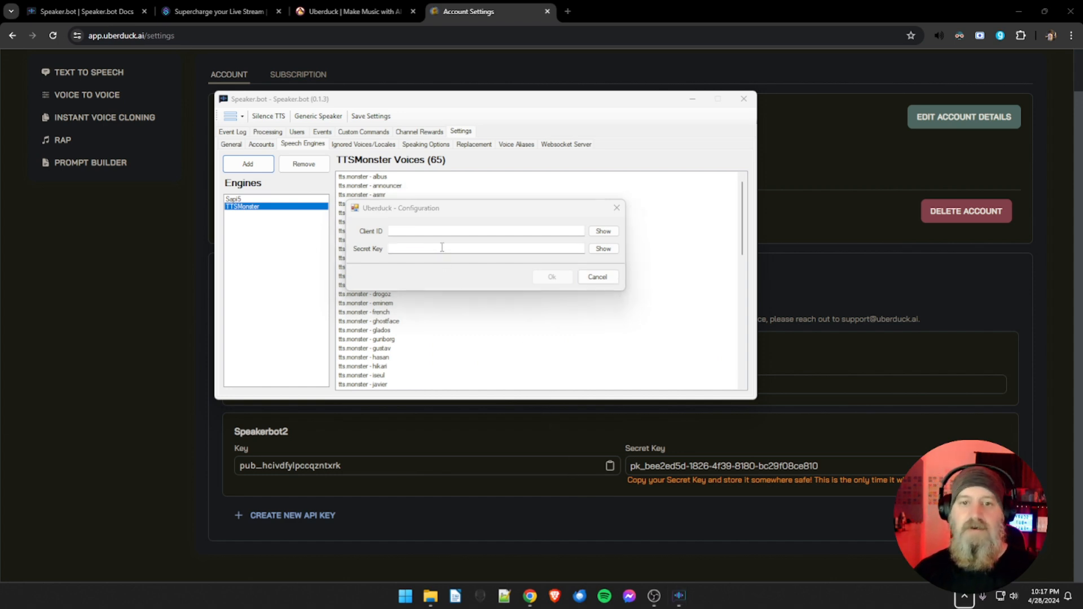
click(442, 248)
key(super+v)
click(442, 247)
right_click(442, 247)
click(467, 297)
Step: Switch to the Uberduck account settings in the browser and copy the public key of the Speakerbot2 entry
mouse_move(671, 599)
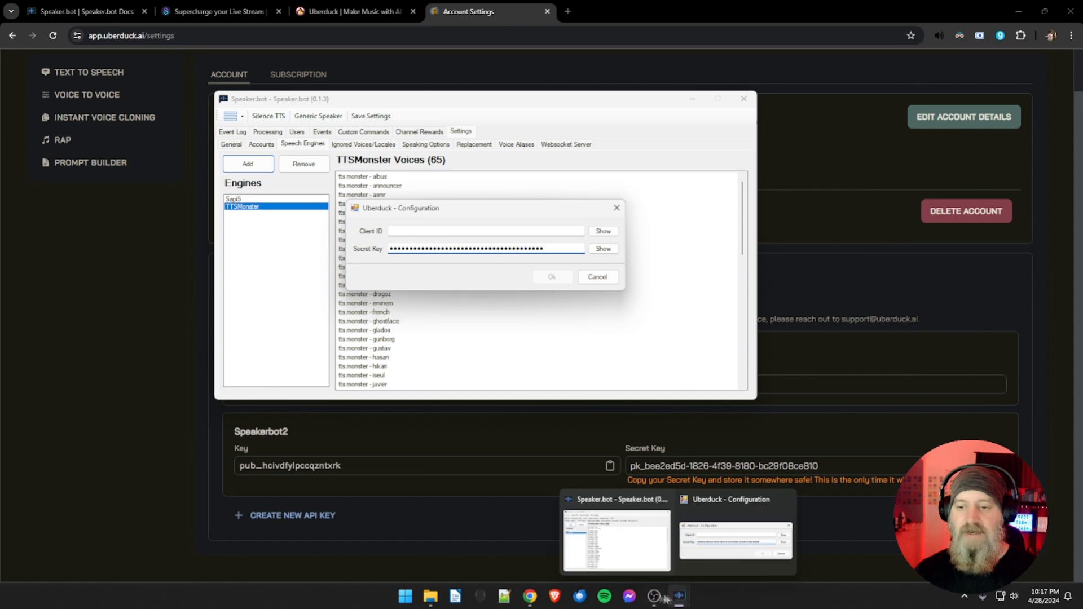
click(556, 510)
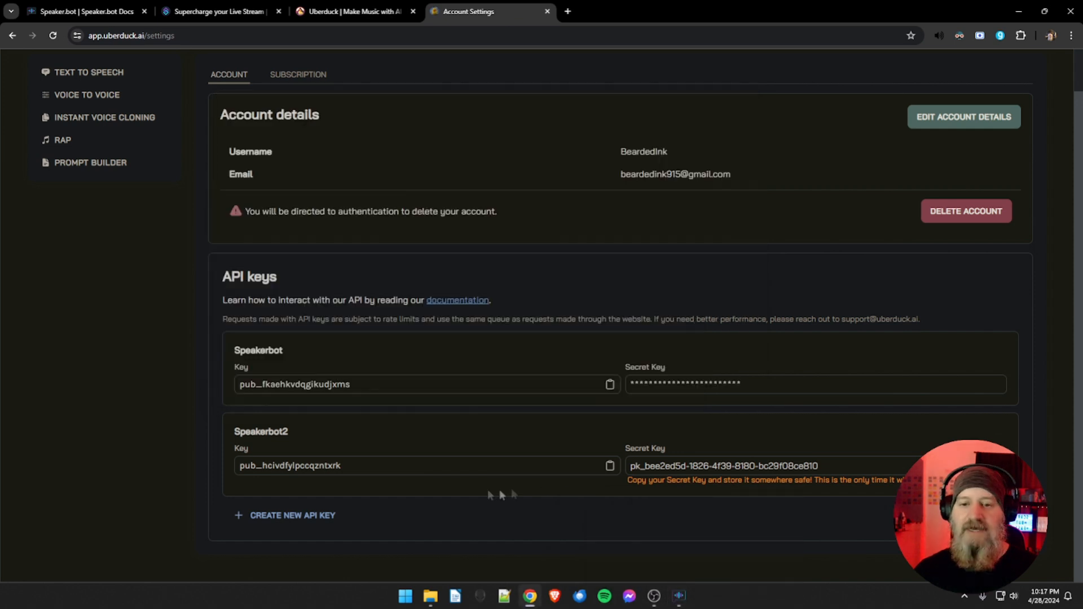
click(610, 465)
Step: Switch to Speaker.bot, paste the Uberduck API key into the Client ID field, and confirm the configuration to add the engine
click(671, 599)
click(733, 535)
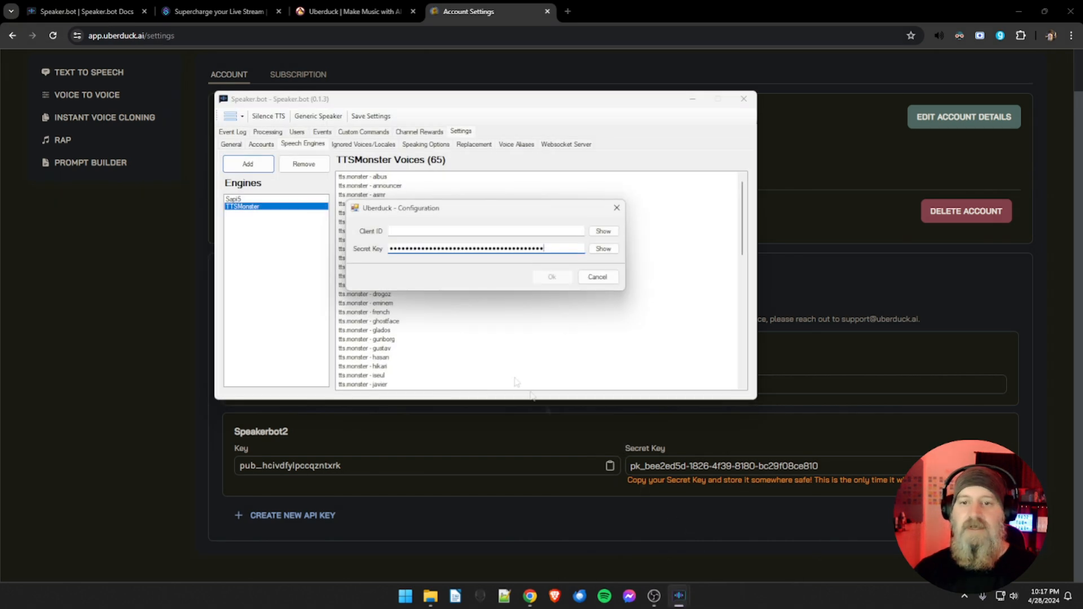
click(418, 231)
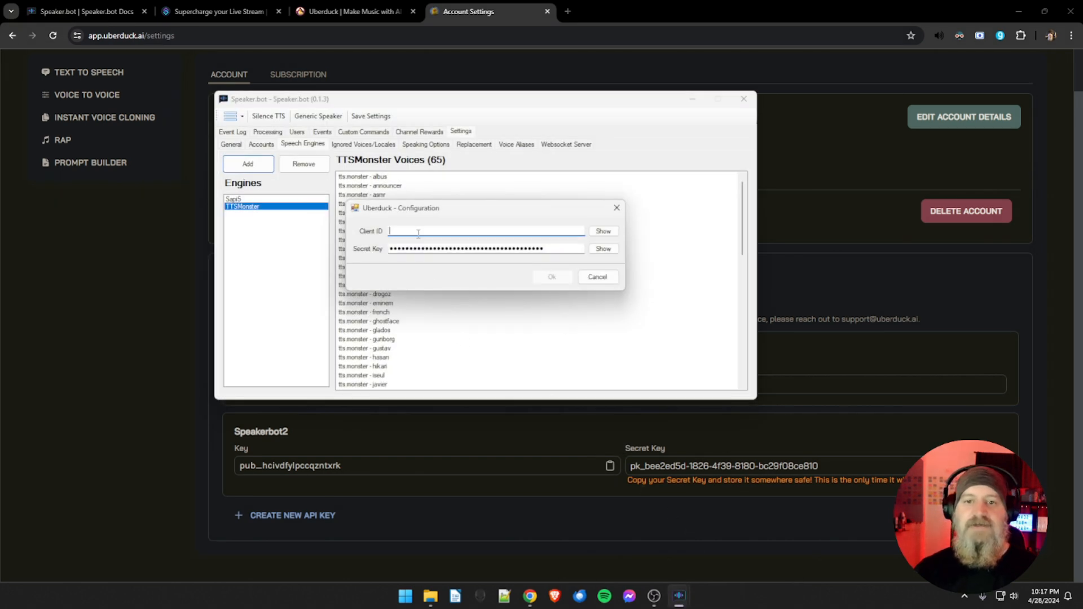
right_click(418, 233)
click(479, 281)
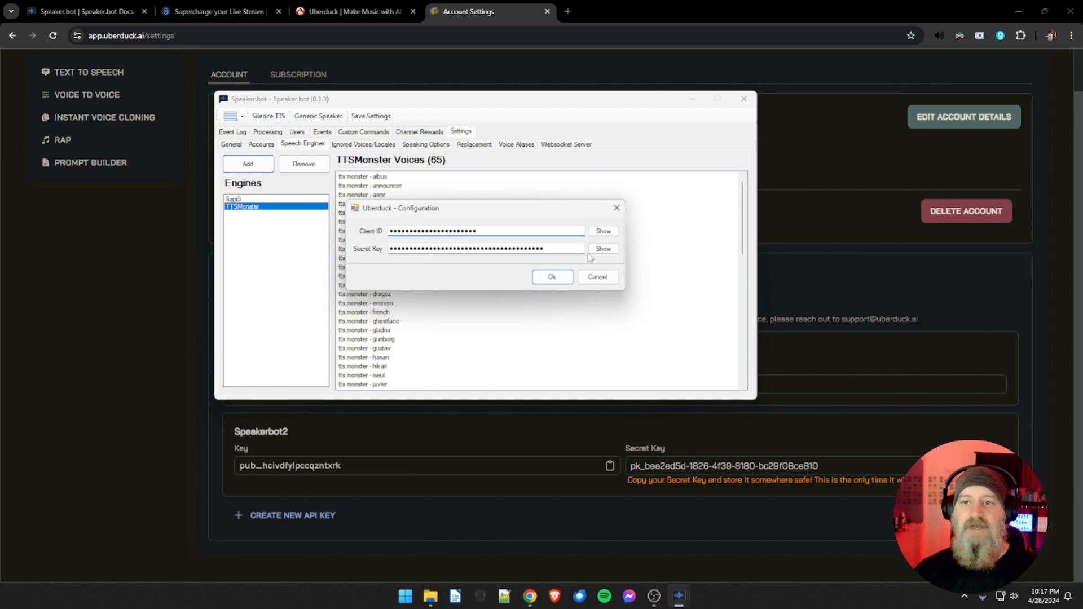
click(553, 278)
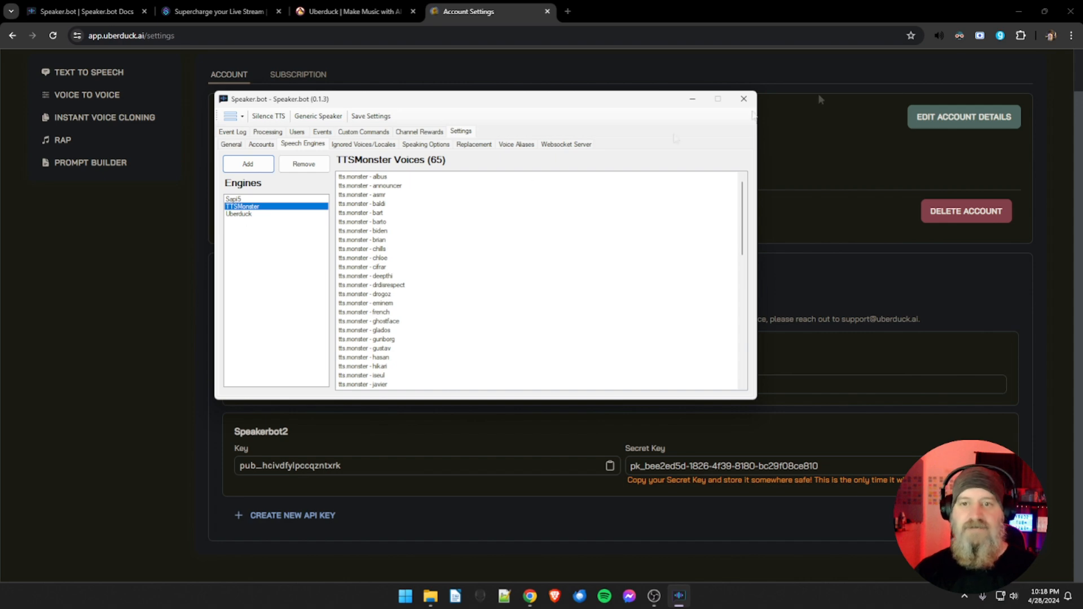
Step: Minimize the browser and examine the names and languages of the voices offered by the Uberduck engine
click(1018, 11)
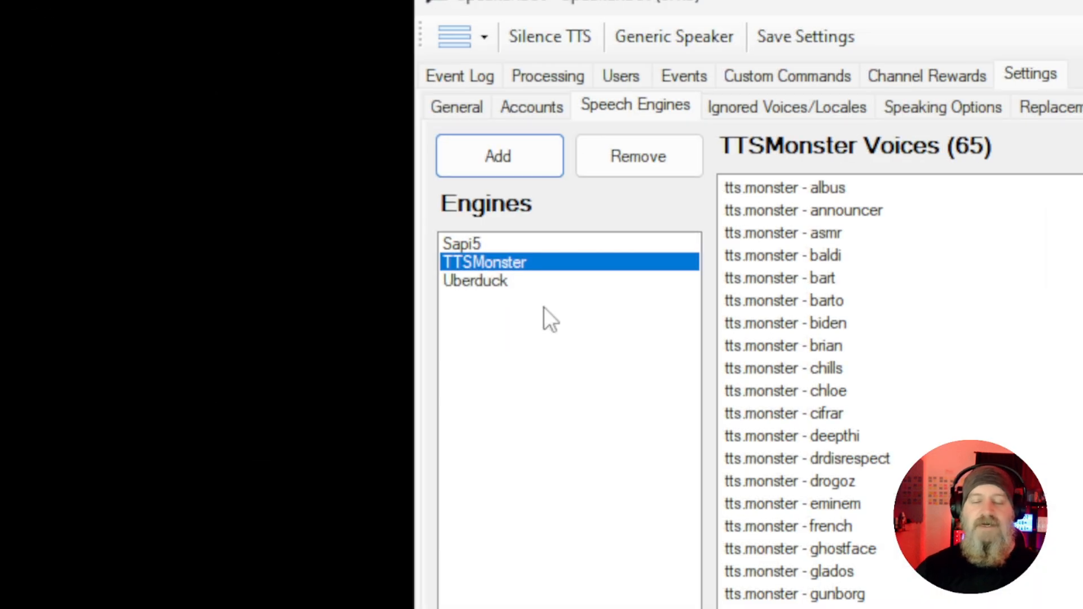
click(461, 282)
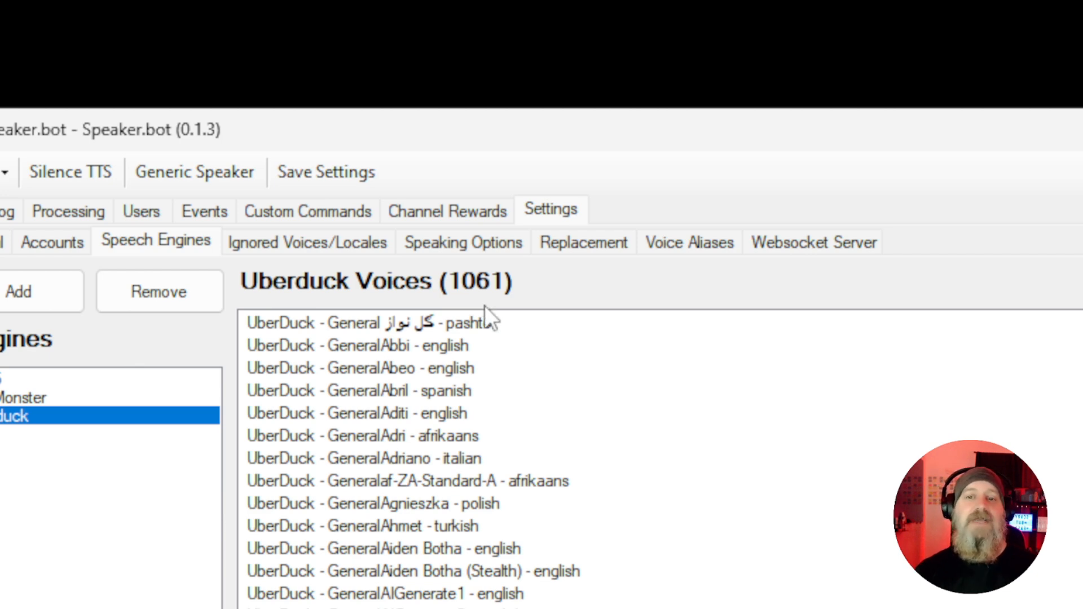
click(495, 331)
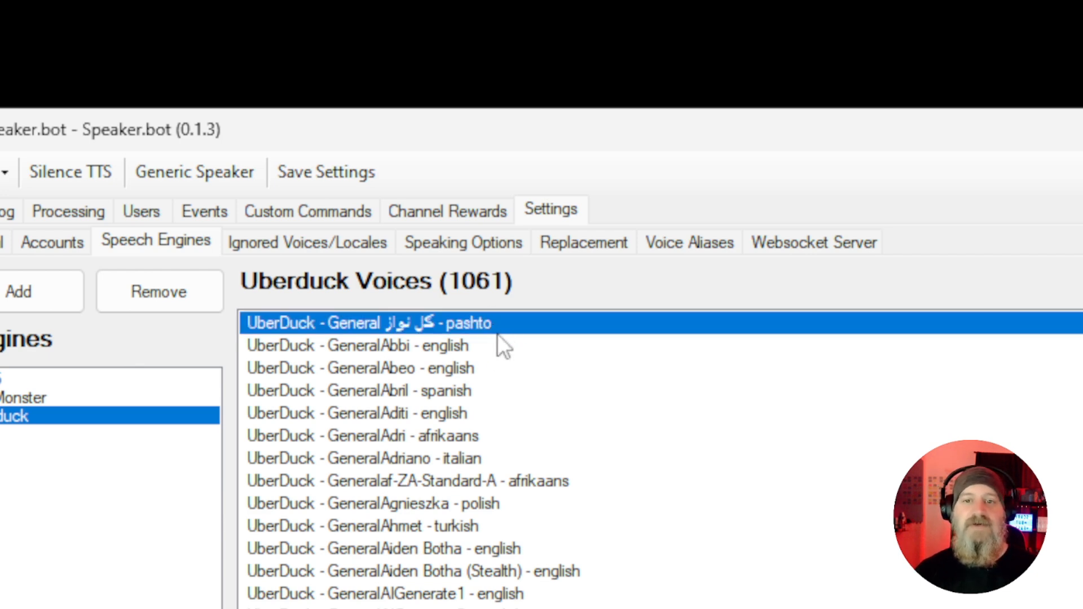
click(486, 390)
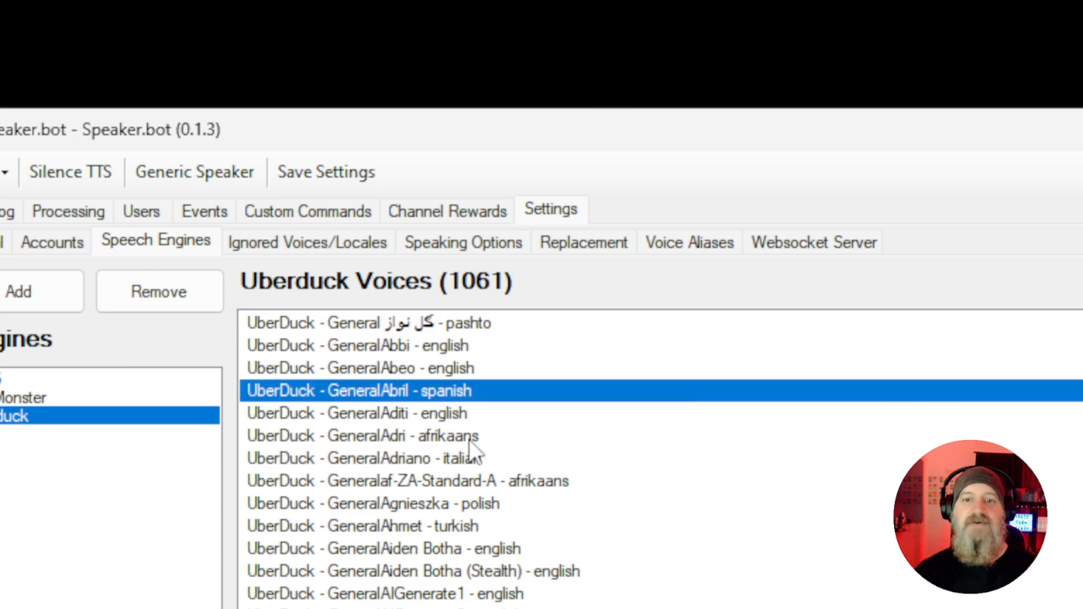
click(469, 442)
click(483, 466)
click(500, 518)
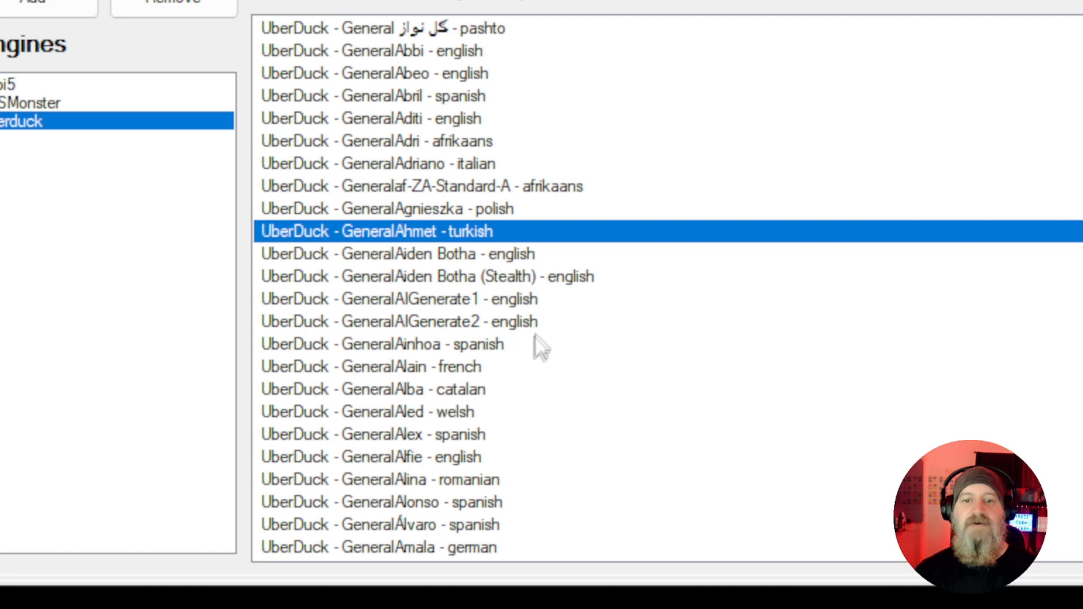
click(477, 373)
click(481, 389)
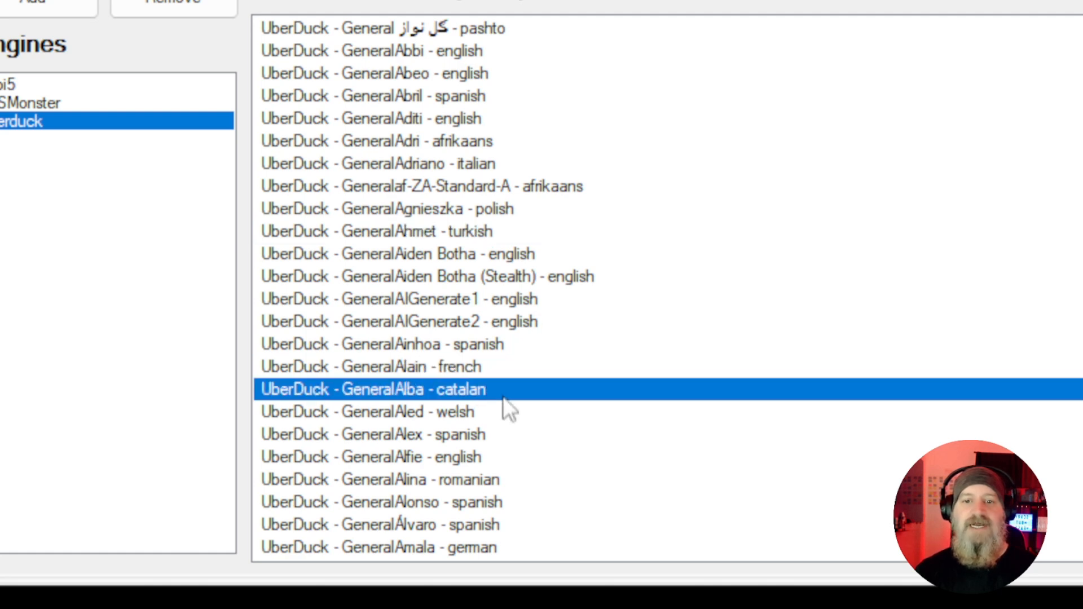
click(482, 418)
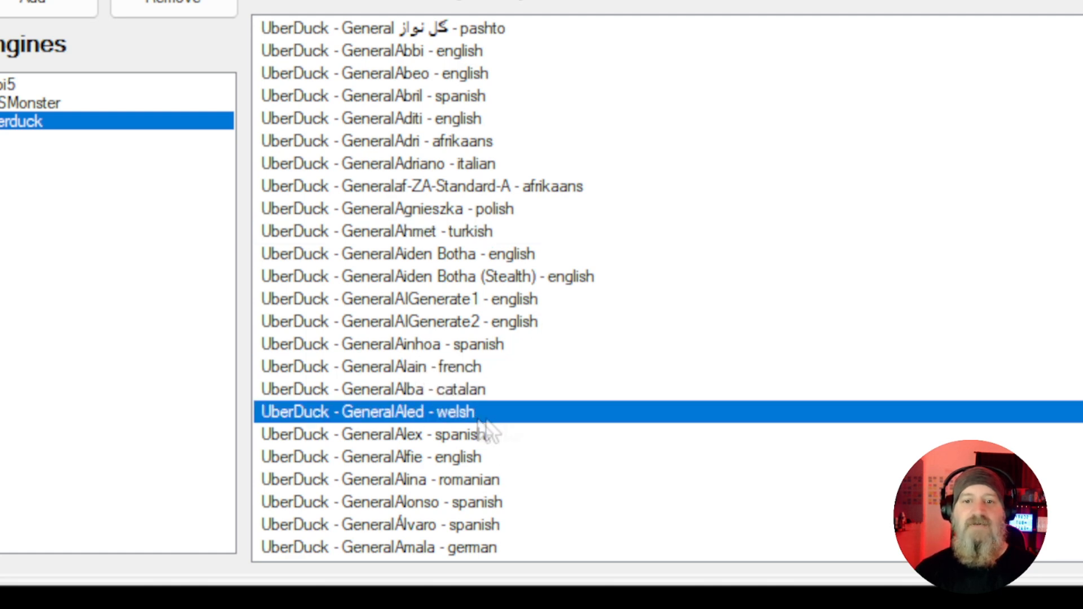
click(492, 499)
click(488, 478)
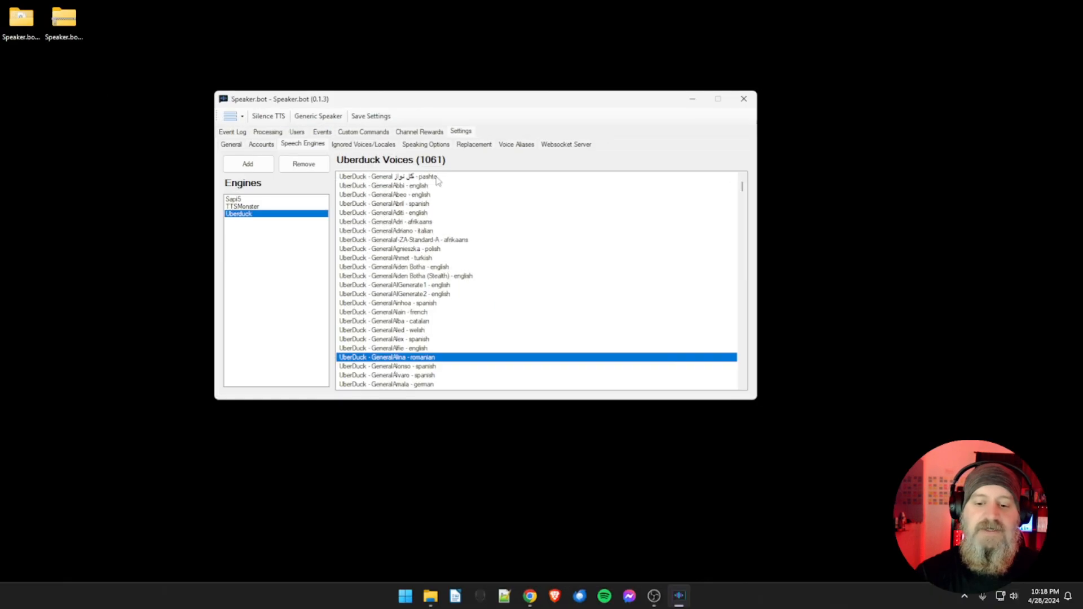
Step: View the credentials requested by the Amazon Polly and ElevenLabs.io engine configurations, cancelling each one
click(248, 164)
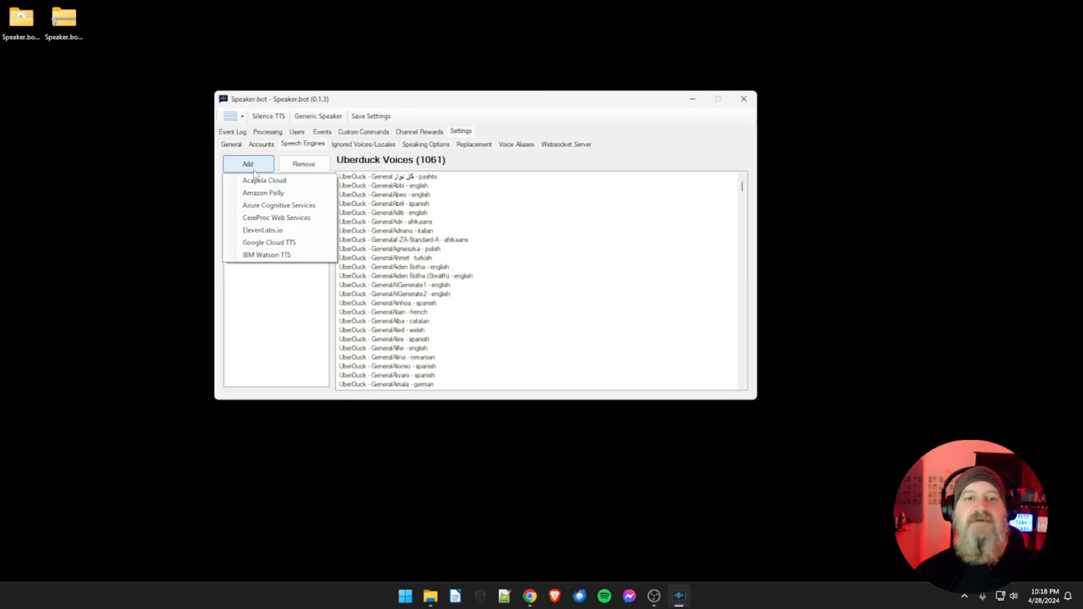
click(270, 193)
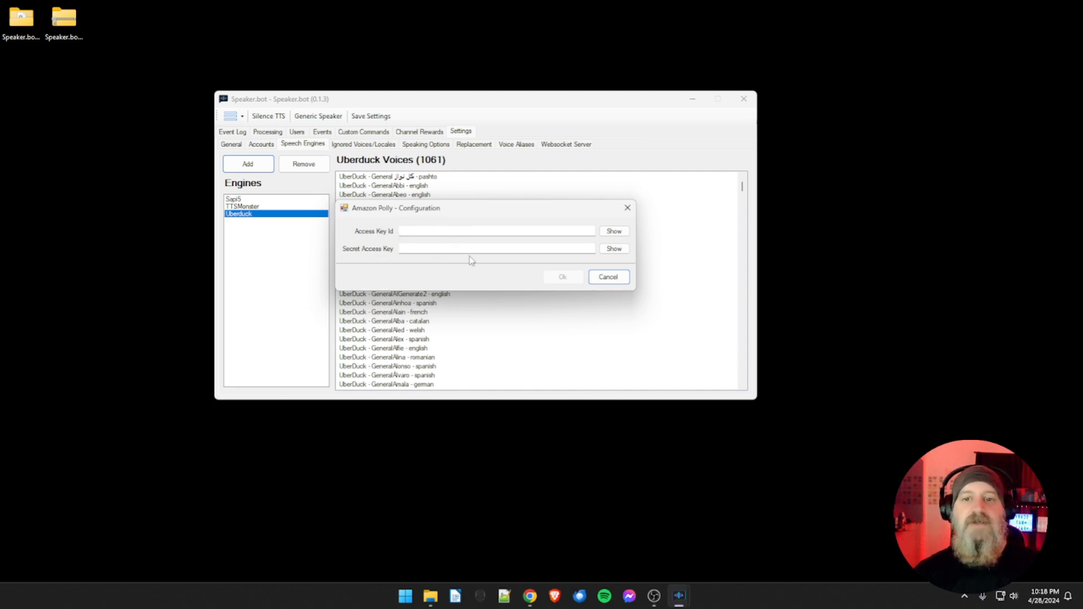
click(607, 277)
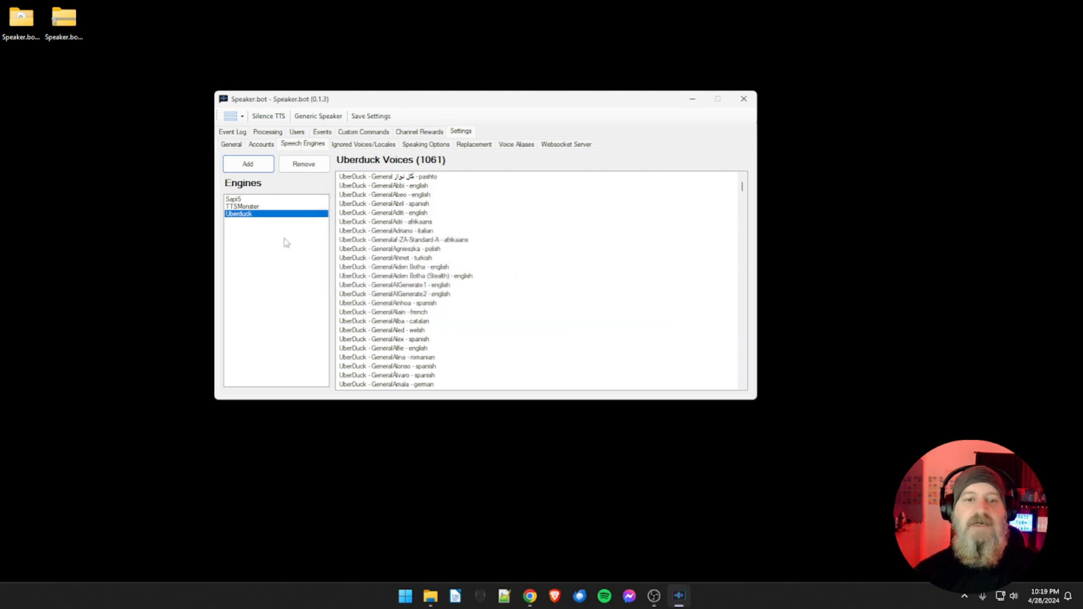
click(249, 164)
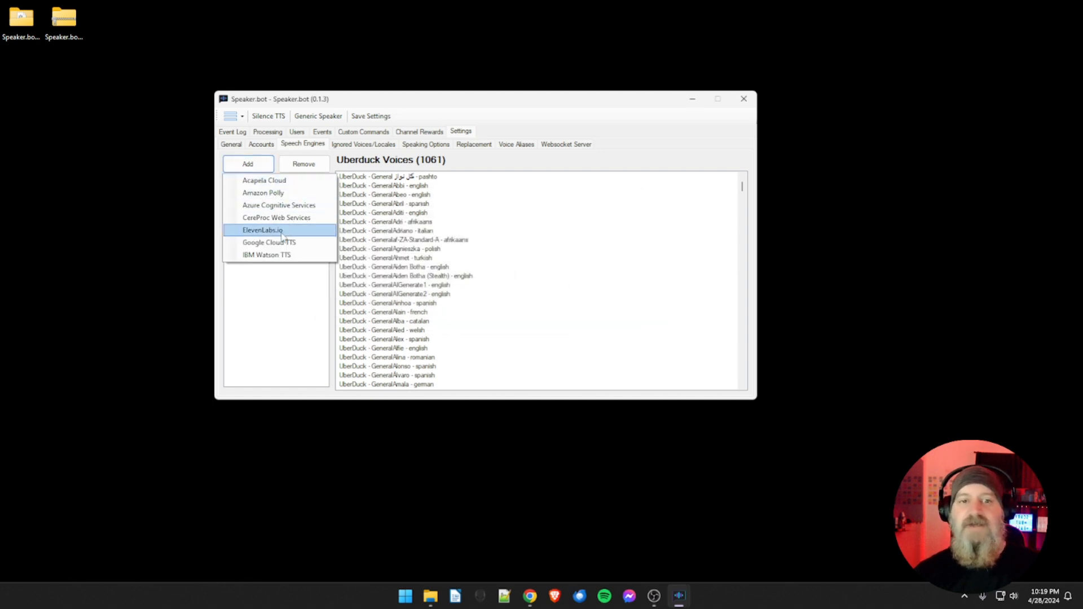
click(264, 230)
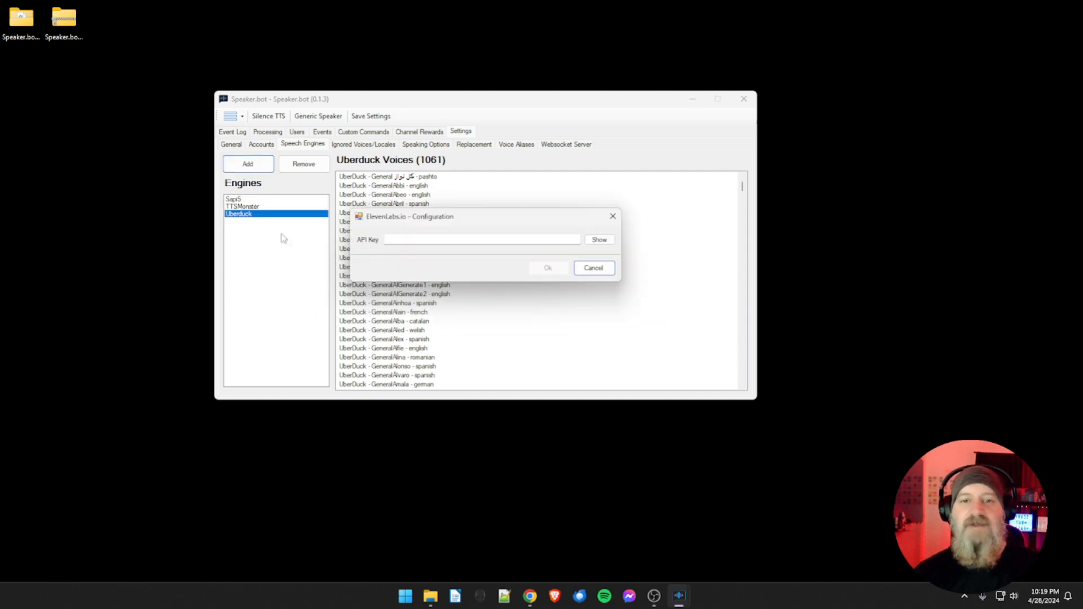
click(546, 240)
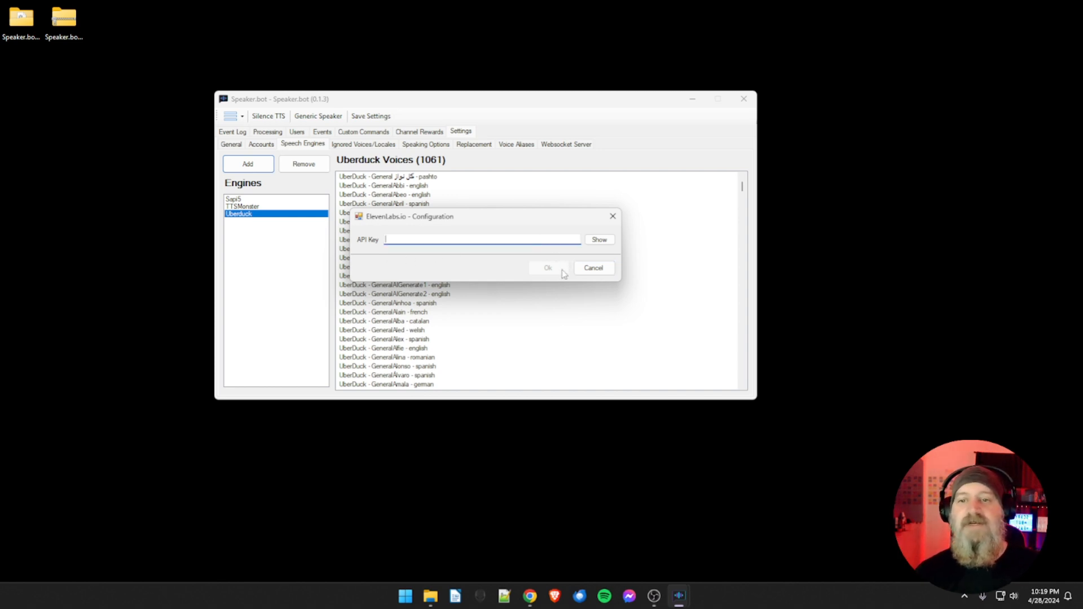
click(589, 270)
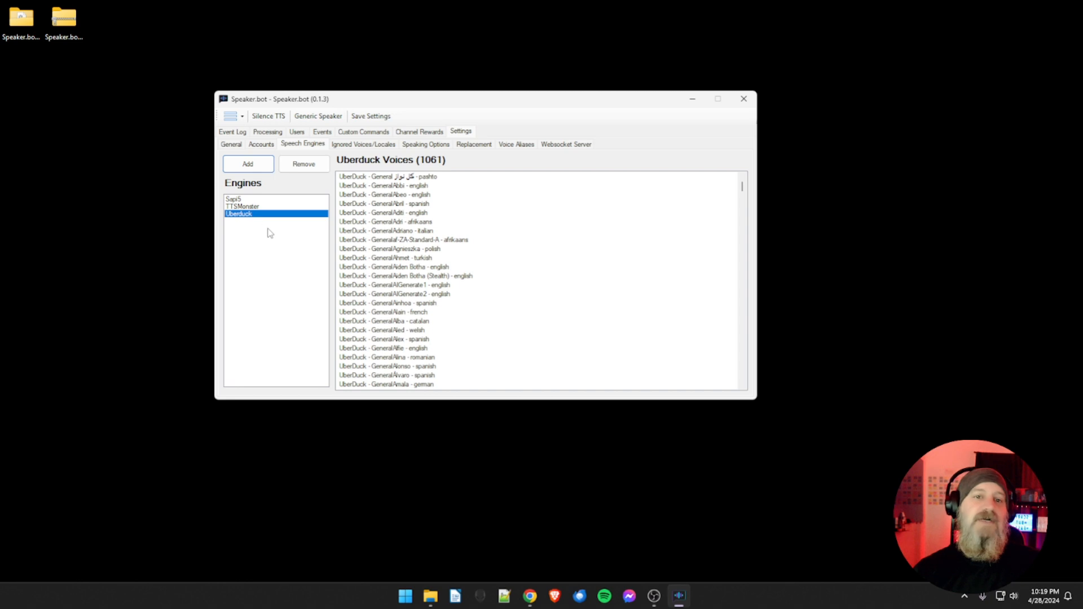
Step: Remove the Sapi5 speech engine and add it back to the engine list
click(244, 200)
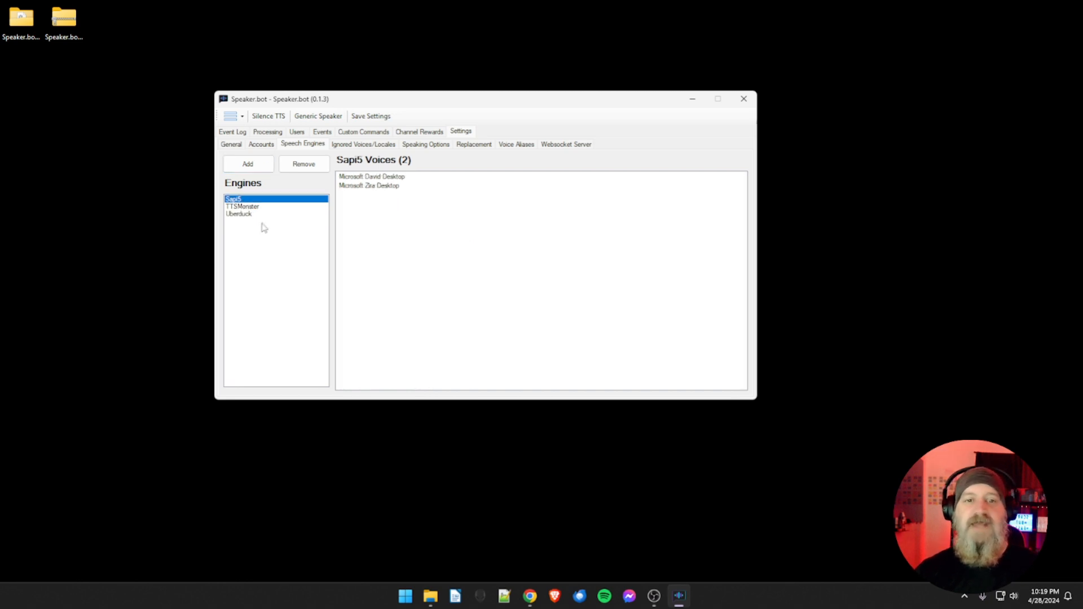
click(307, 170)
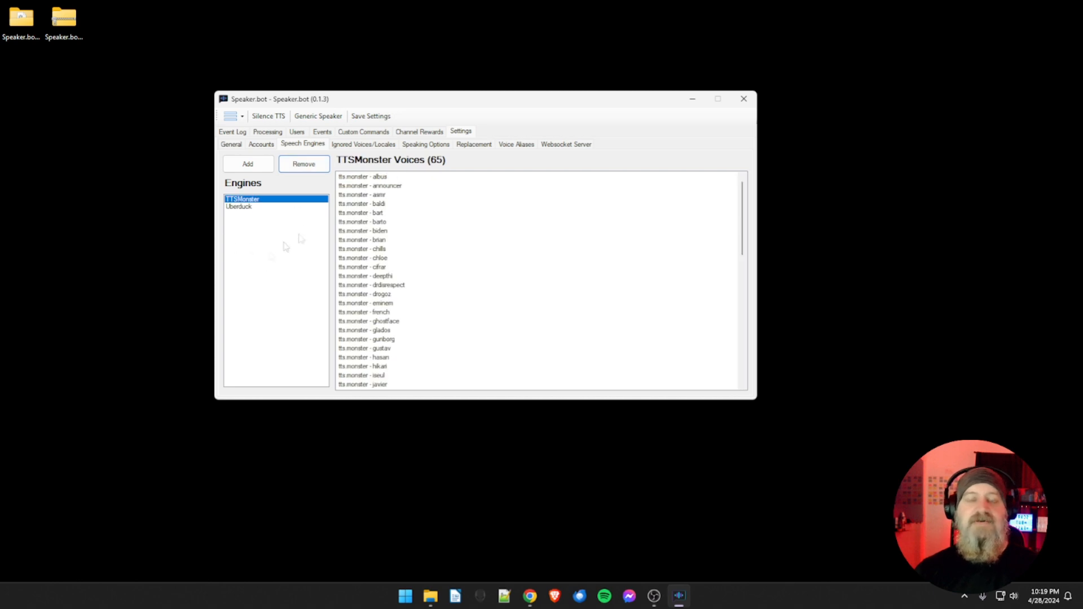
click(248, 164)
click(255, 267)
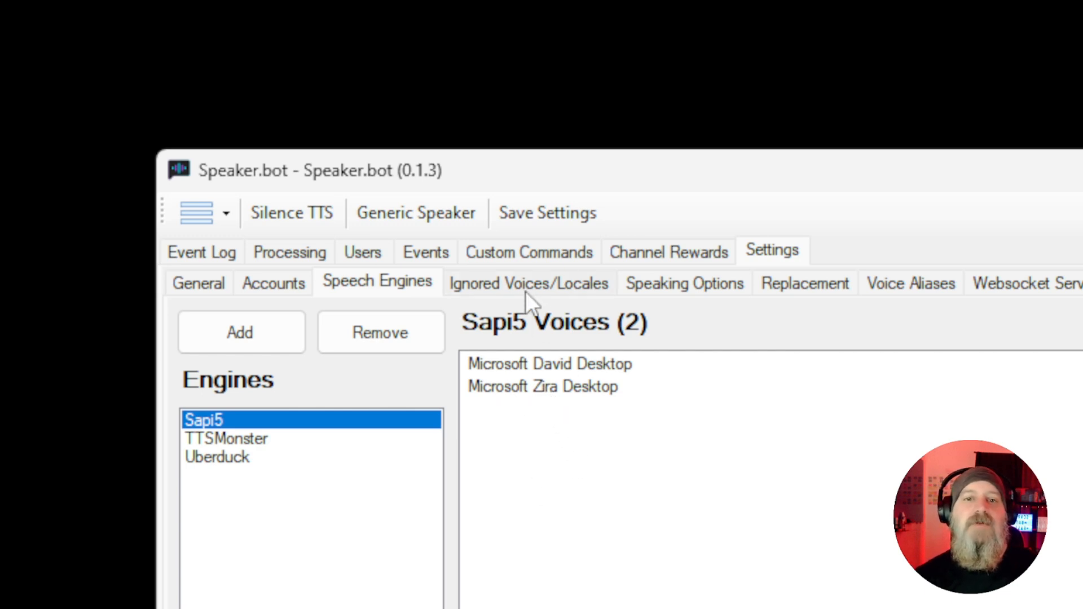
Step: Open the ignored voices and locales settings, and view the Generic Speaker's voice options before closing it
click(502, 292)
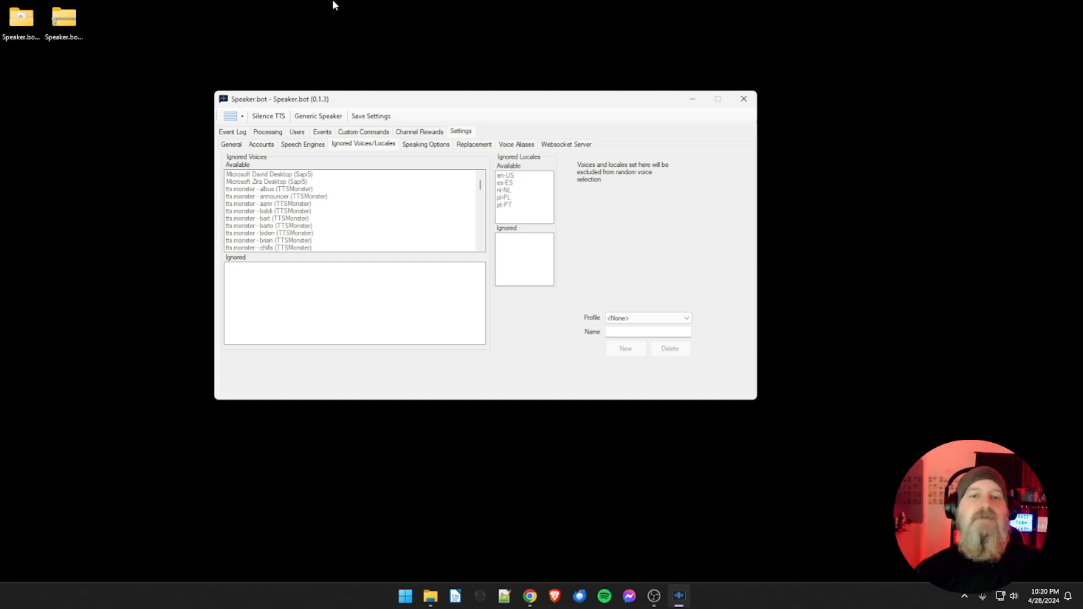
click(319, 115)
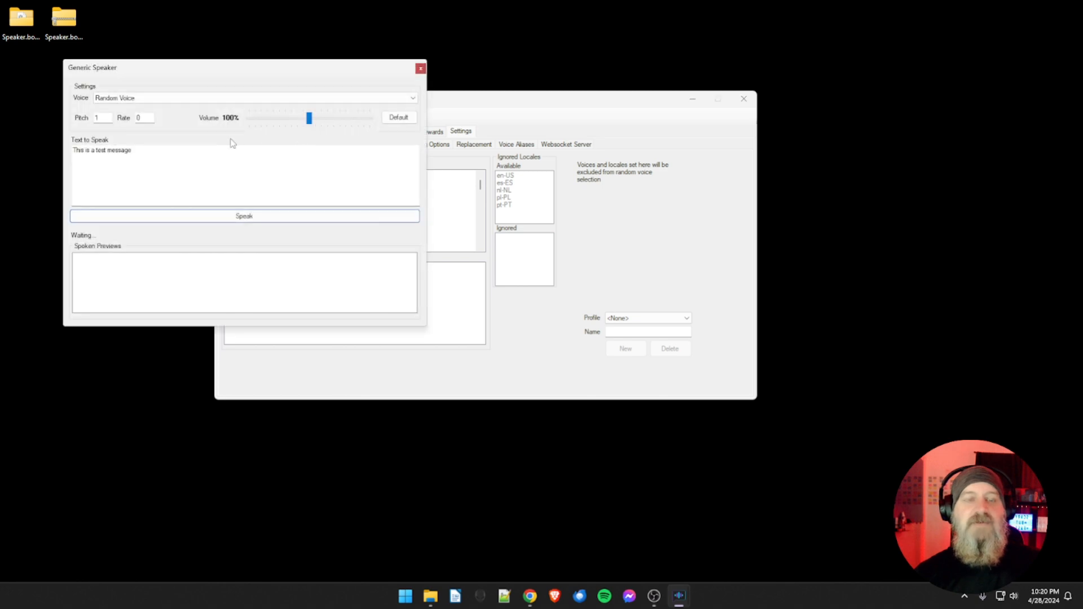
drag(253, 76, 372, 116)
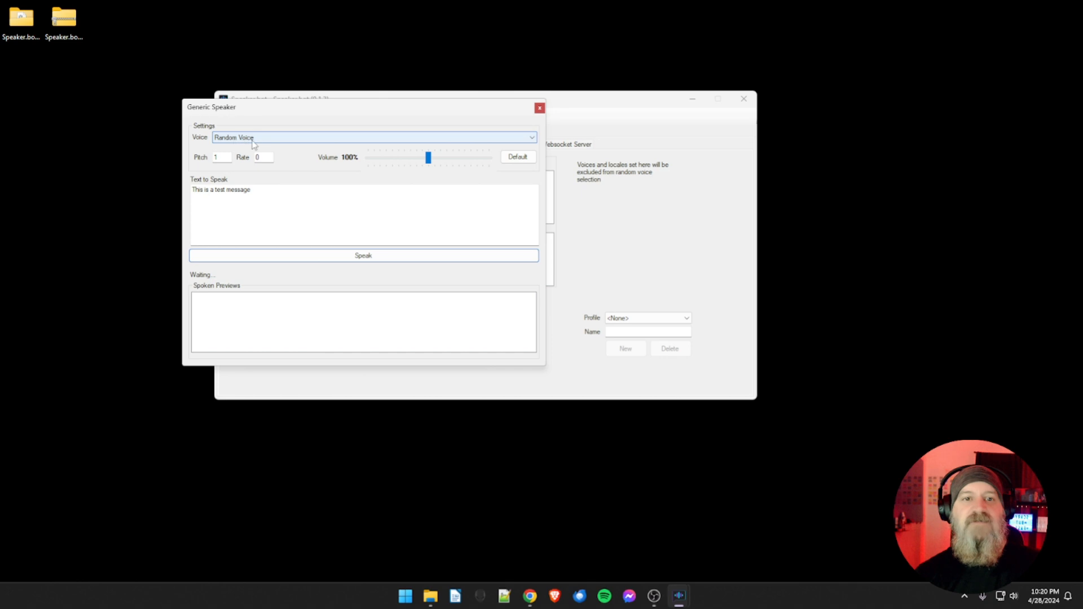
click(539, 109)
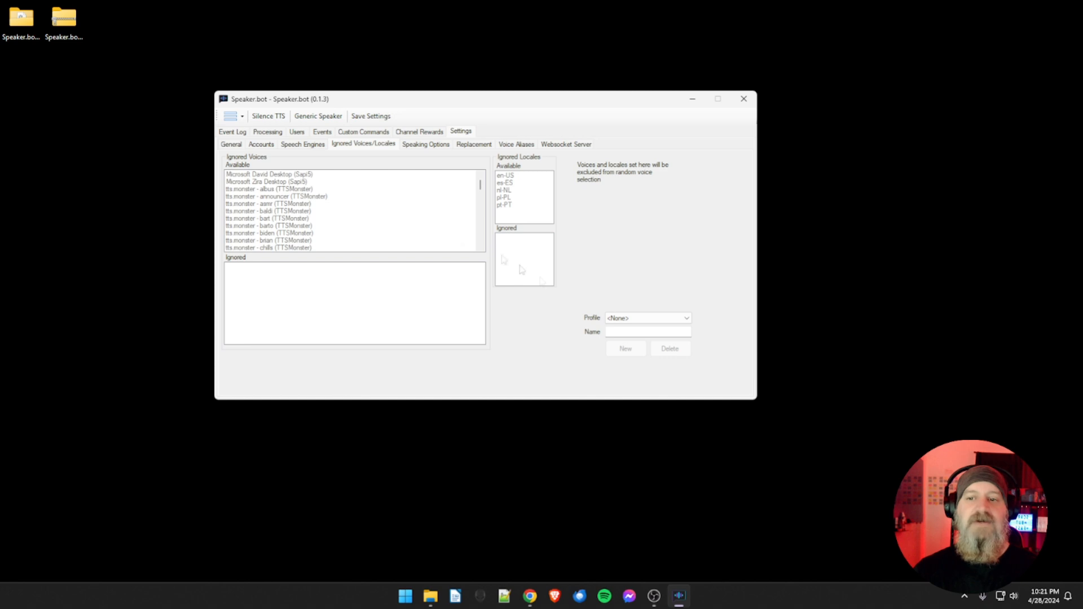
Step: Create a new ignored voices and locales profile named poop
click(628, 329)
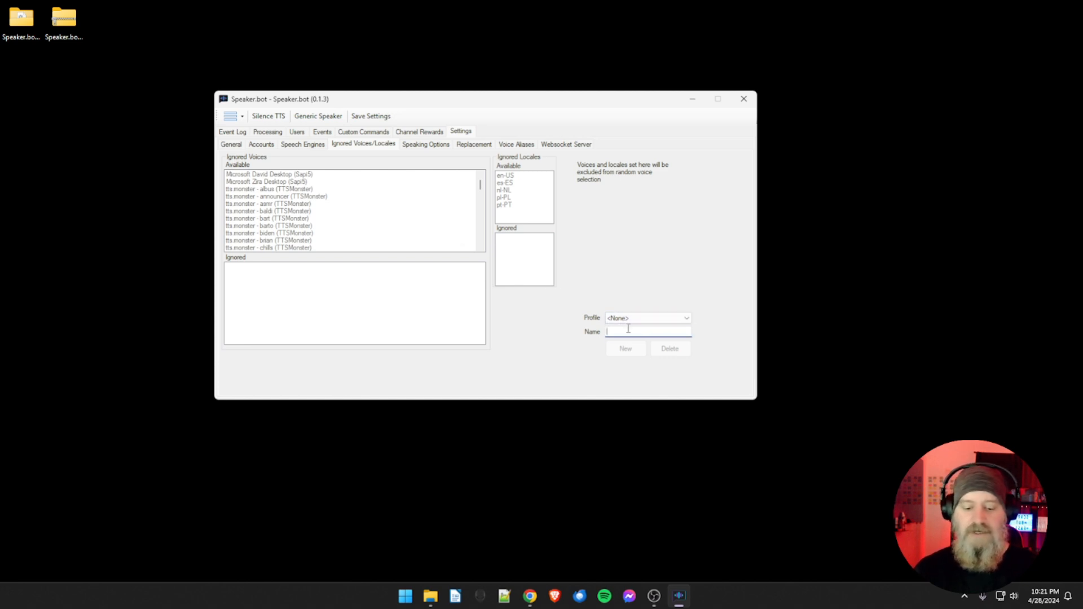
text(poop)
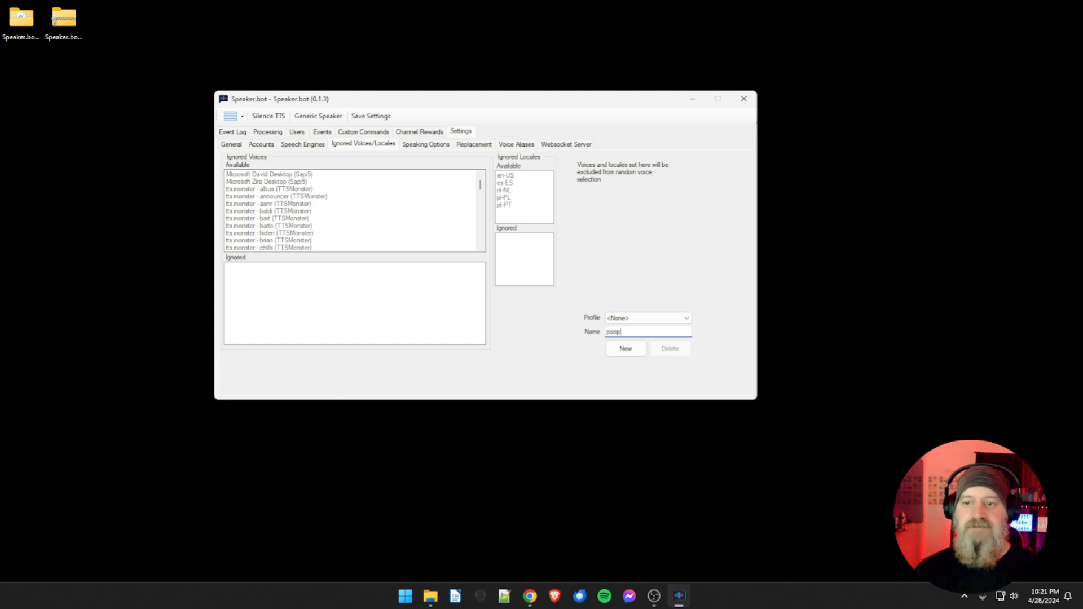
click(627, 350)
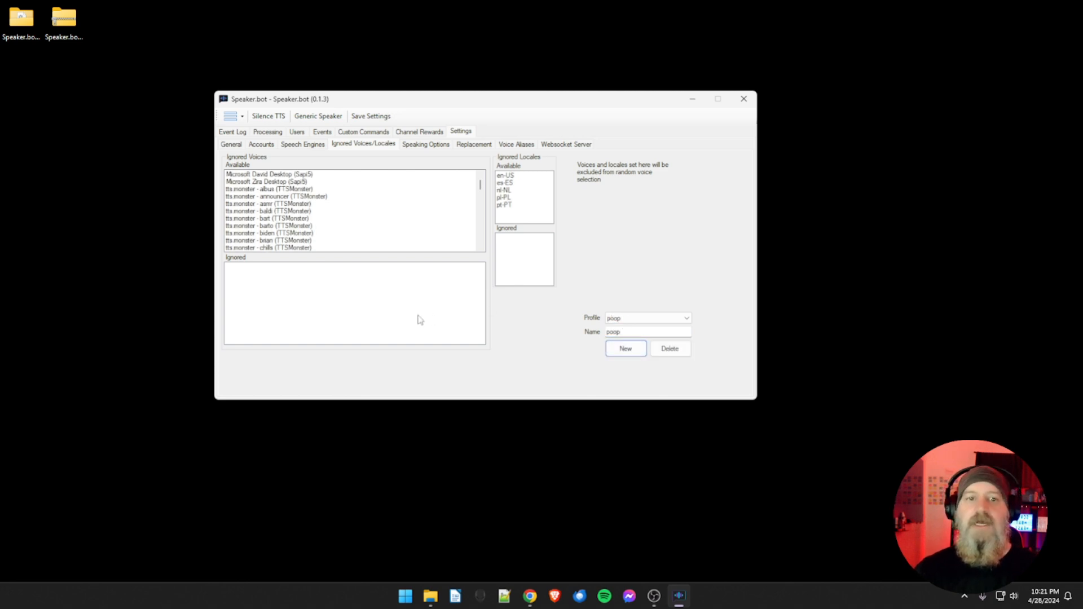
Step: Look through the available voices and locales that the poop profile can exclude from random voice selection
click(310, 220)
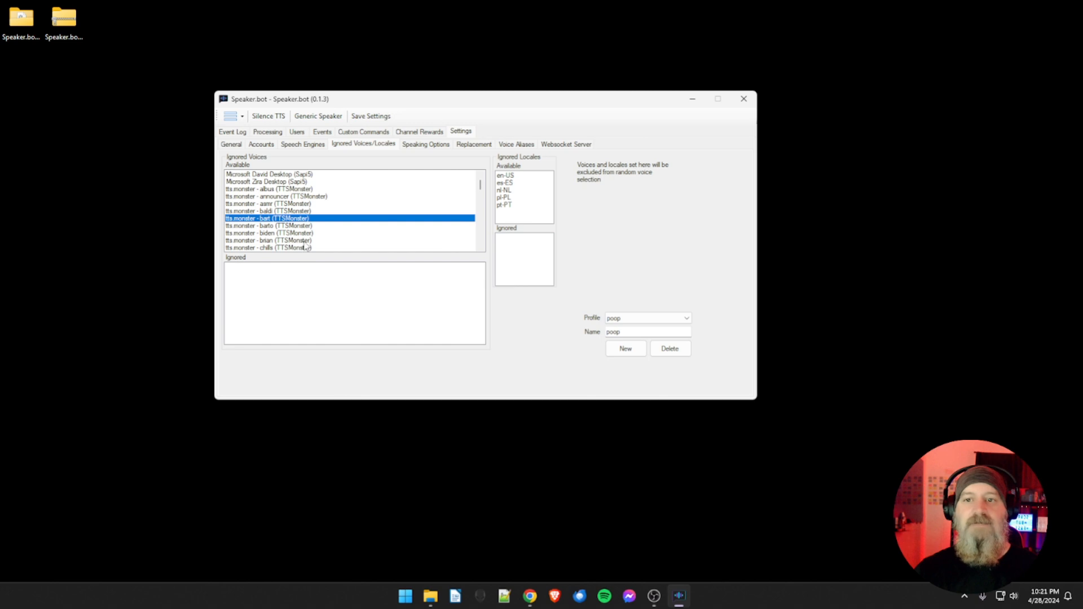
click(309, 203)
click(306, 189)
mouse_move(289, 178)
mouse_down()
mouse_move(293, 280)
mouse_move(298, 174)
mouse_move(309, 170)
mouse_move(307, 181)
mouse_up()
scroll(305, 182, up, 8)
scroll(305, 182, up, 5)
drag(480, 186, 477, 167)
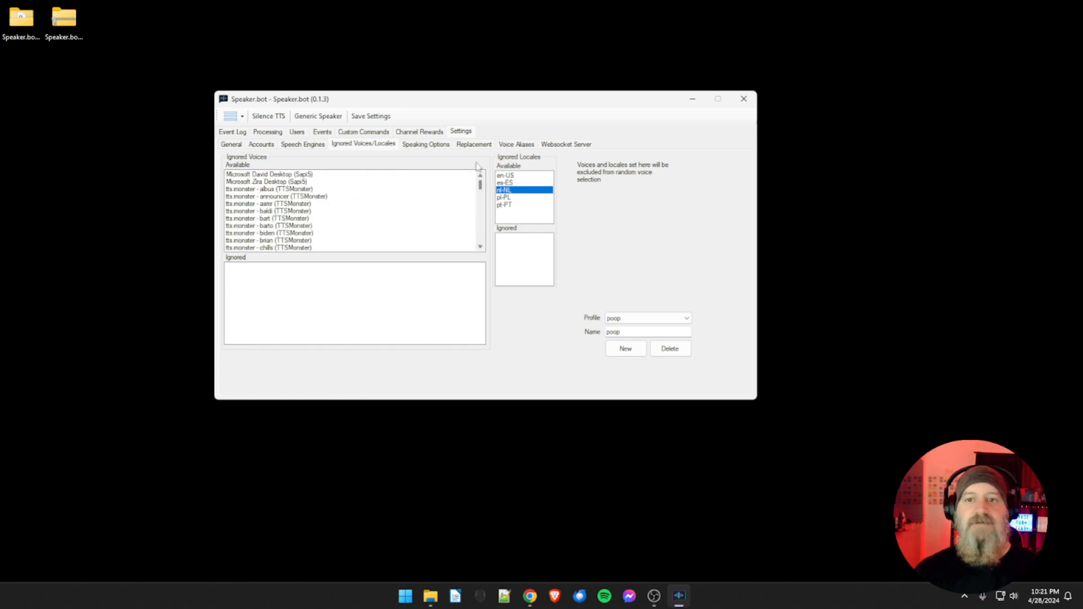
click(510, 198)
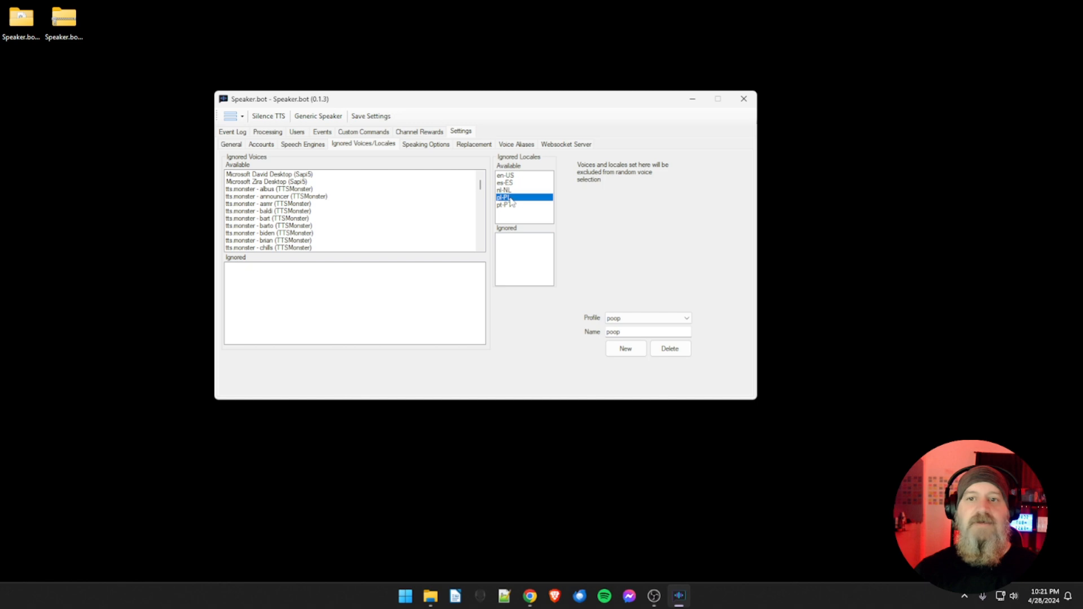
click(514, 175)
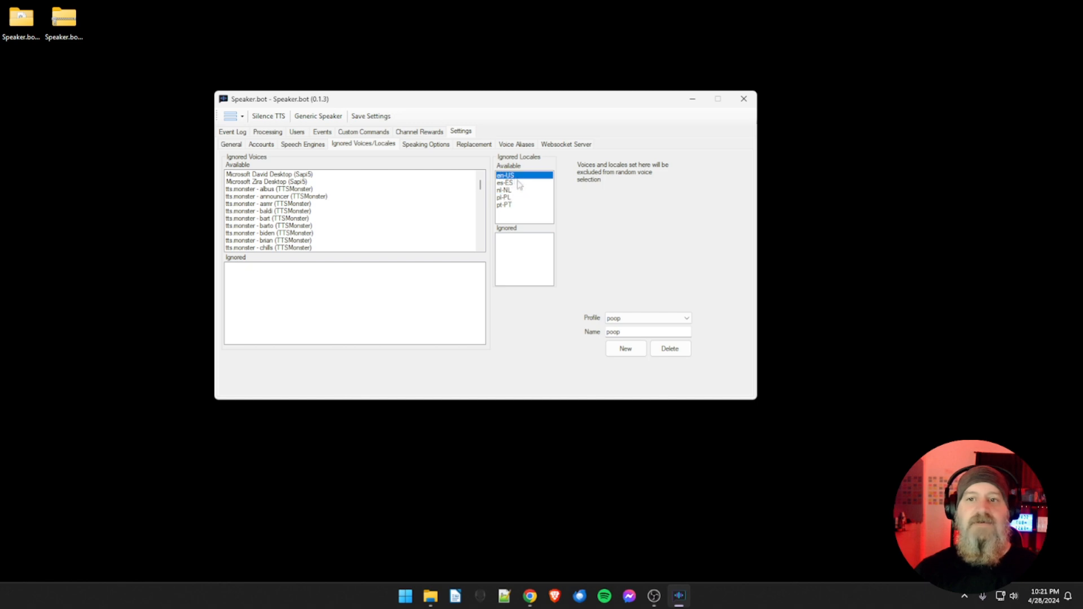
Step: Add the nl-NL, pl-PL and pt-PT locales to the poop profile's ignored locales
click(515, 183)
click(514, 176)
click(514, 184)
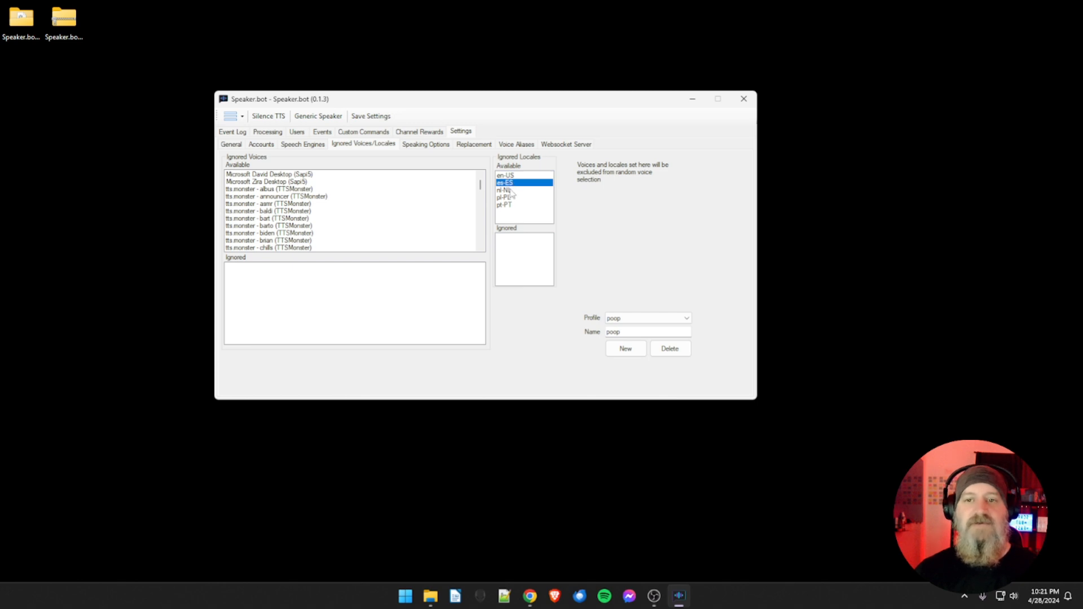
click(508, 190)
double_click(507, 191)
click(507, 192)
double_click(506, 191)
double_click(505, 192)
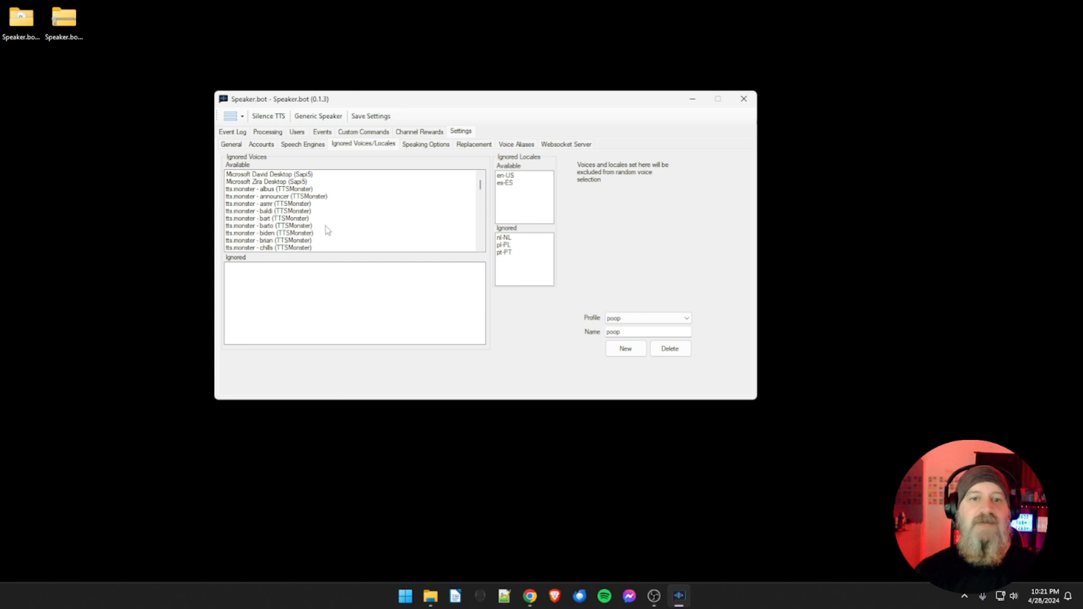
Step: Add Microsoft David Desktop (Sapi5) to the poop profile's ignored voices, and delete the poop profile
click(266, 176)
double_click(266, 178)
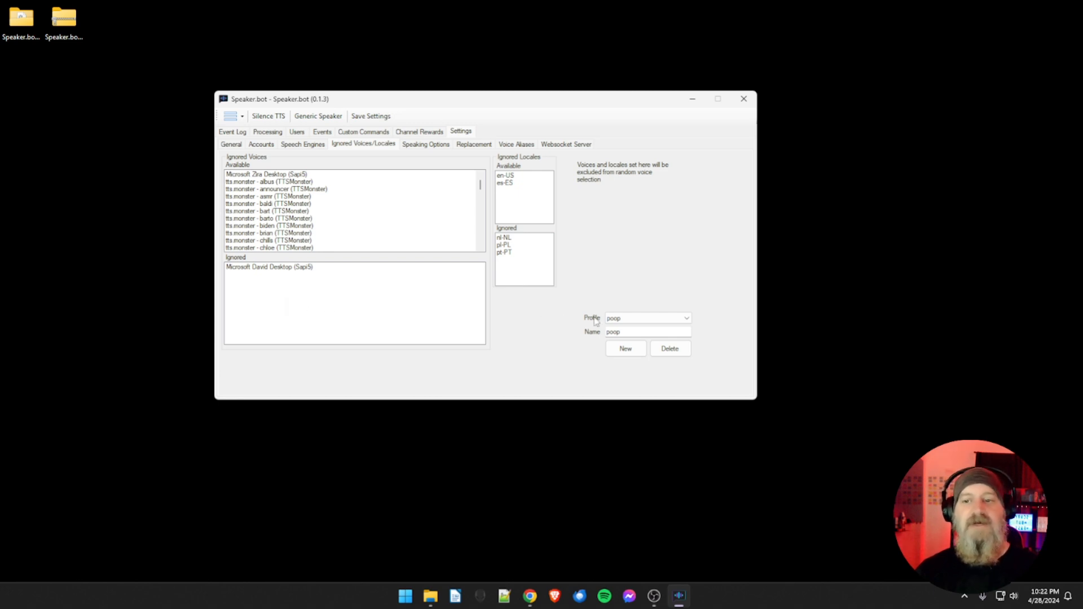
click(657, 352)
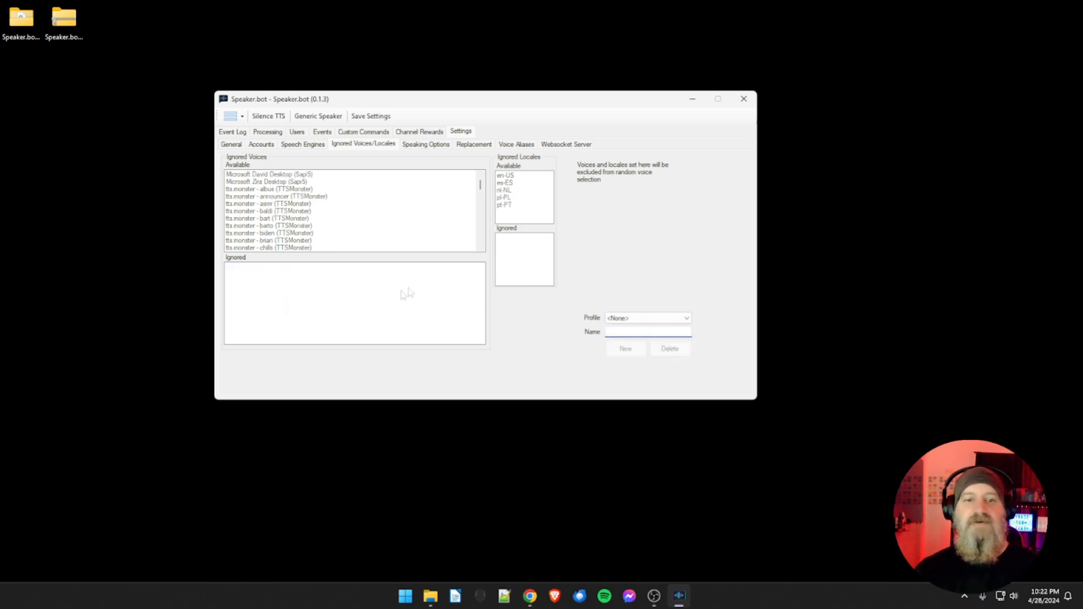
Step: Open the speaking options and set the User Said Postfix to "says"
click(420, 147)
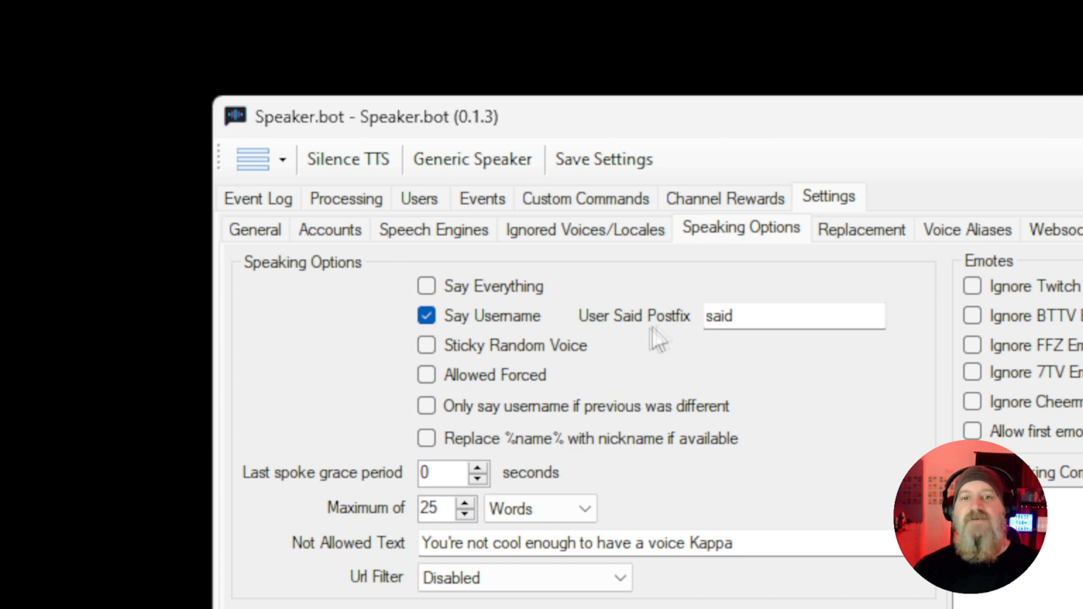
drag(735, 317, 705, 320)
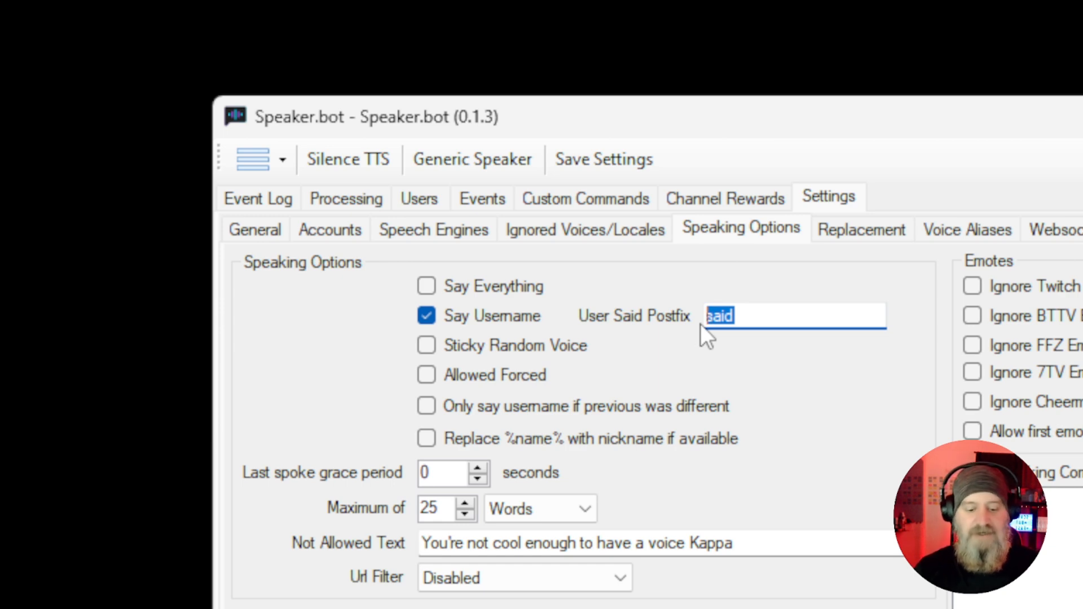
text(says)
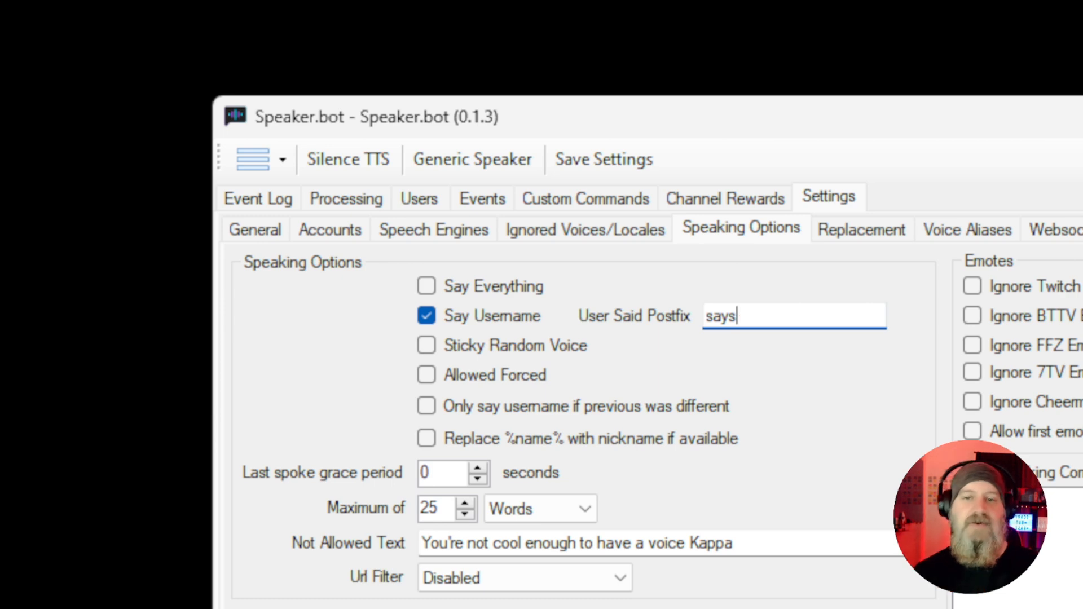
Step: Set the User Said Postfix in the speaking options to "poop"
key(BackSpace)
key(BackSpace)
key(BackSpace)
key(BackSpace)
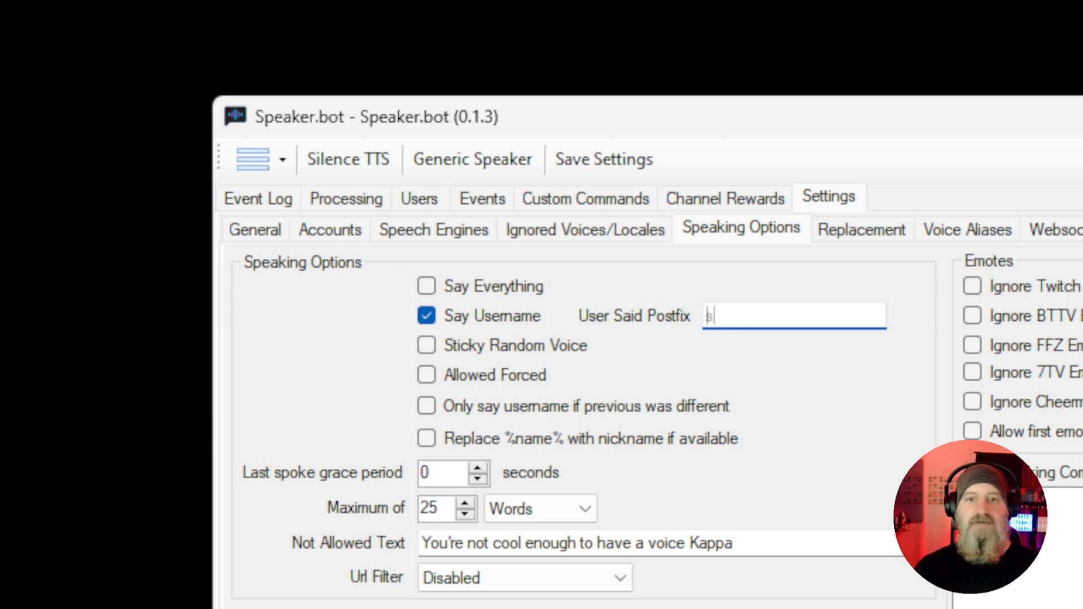
text(poop)
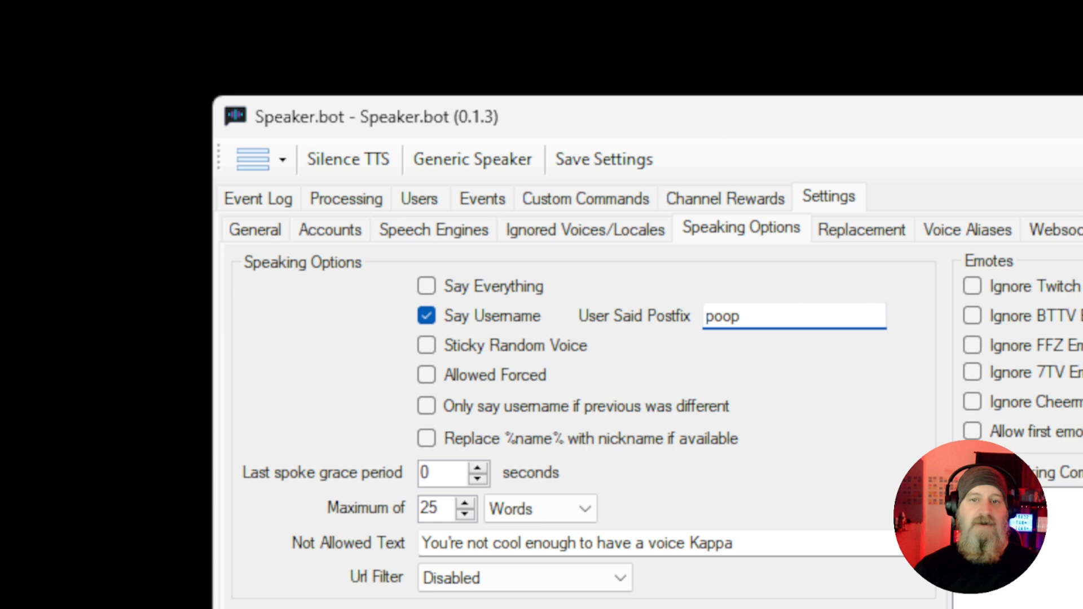
Step: Replace the User Said Postfix text with "said"
key(BackSpace)
key(BackSpace)
key(BackSpace)
key(BackSpace)
text(said)
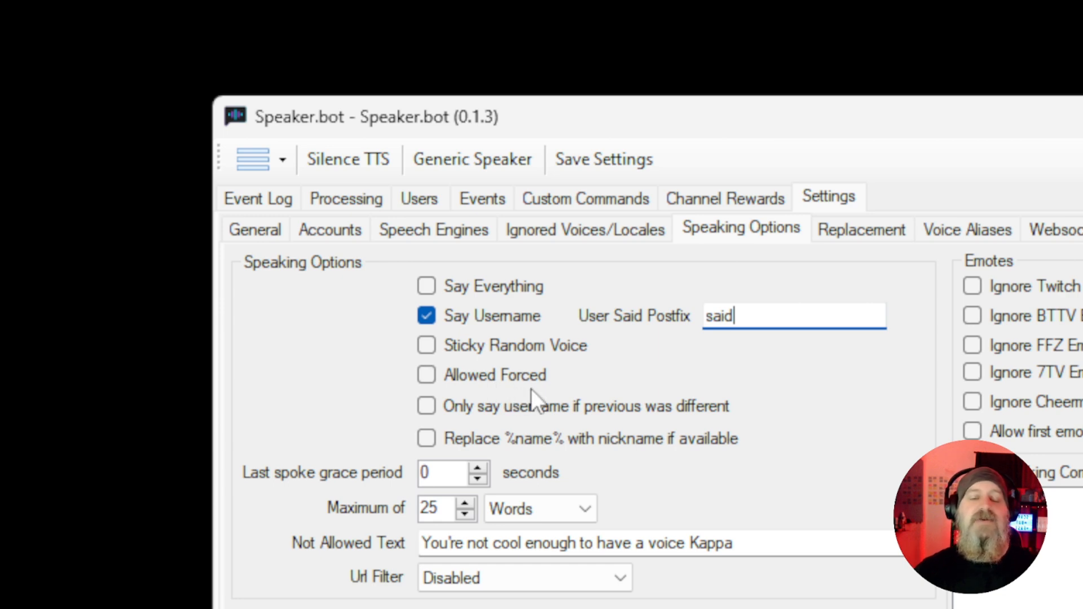
Step: Review the selected user's details and enable the speaking options Allowed Forced, Only say username if previous was different, and Replace %name% with nickname if available
click(431, 199)
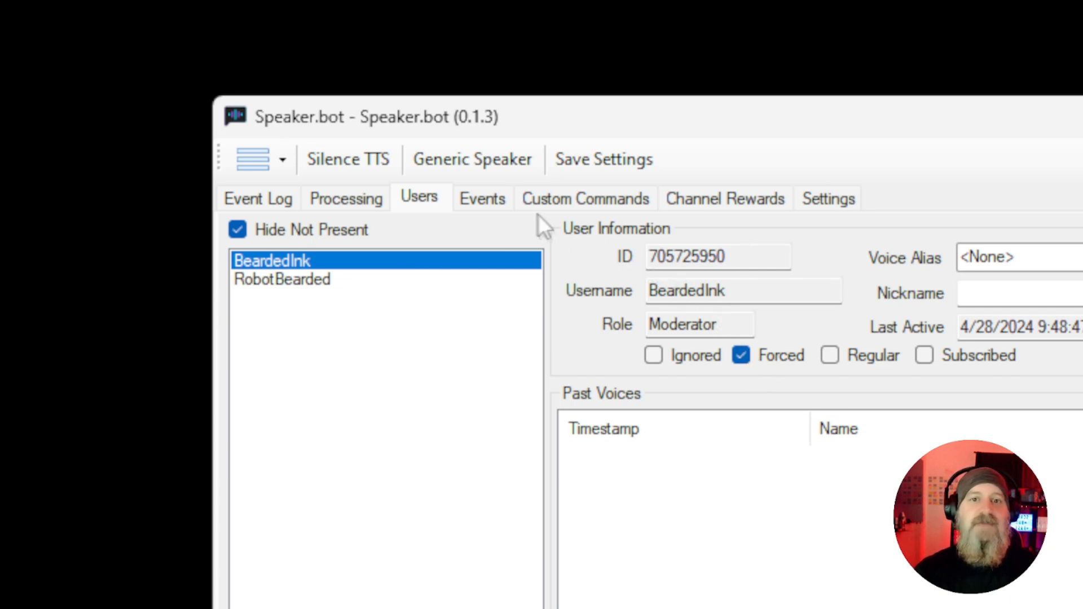
click(812, 200)
click(426, 375)
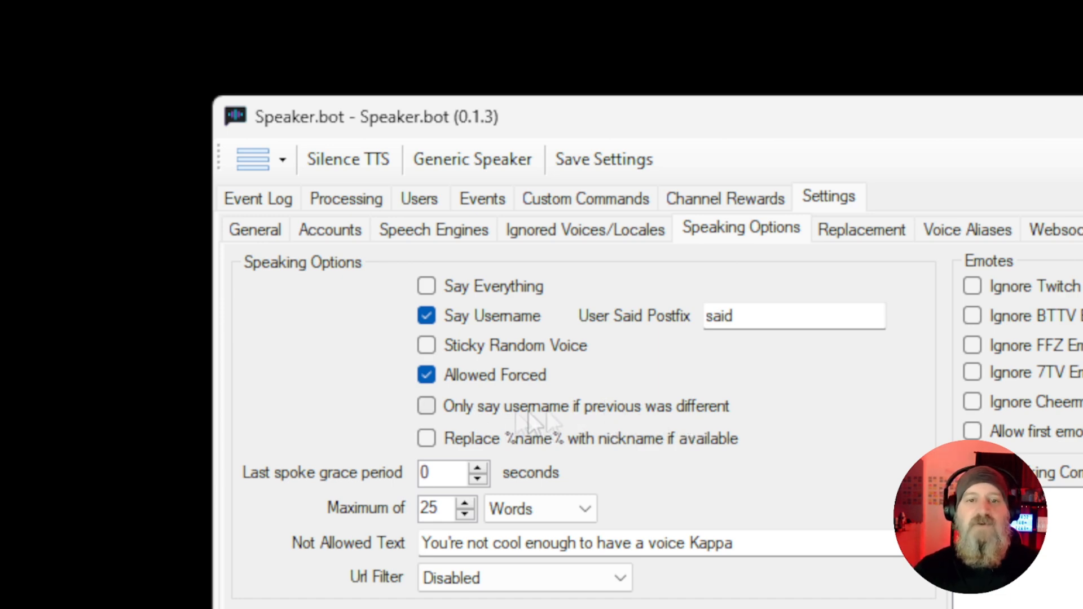
click(425, 410)
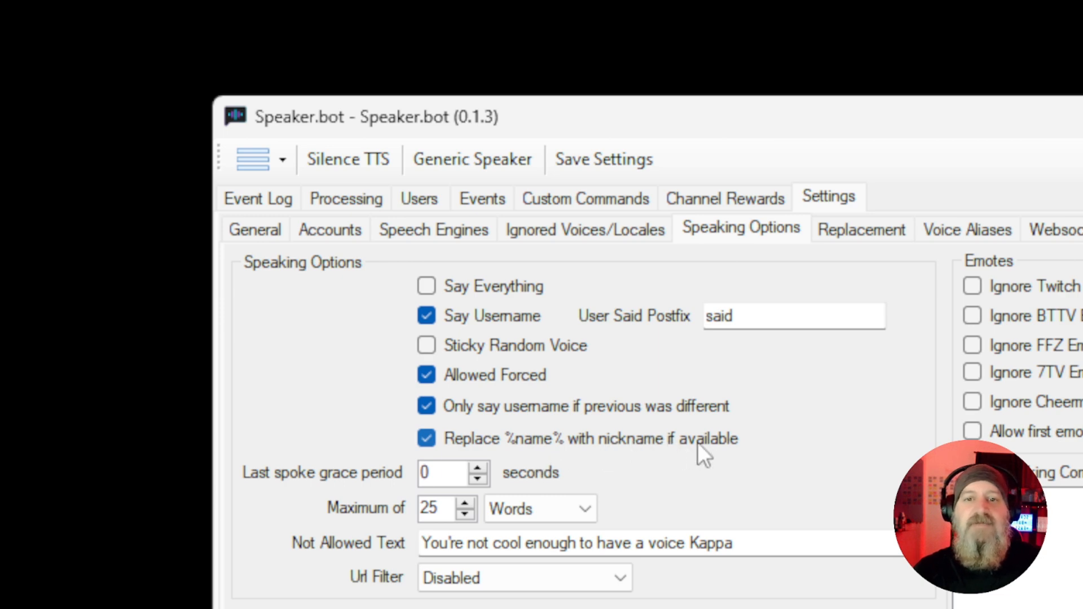
Step: Give the selected moderator in the user list the nickname "Bearded"
click(425, 203)
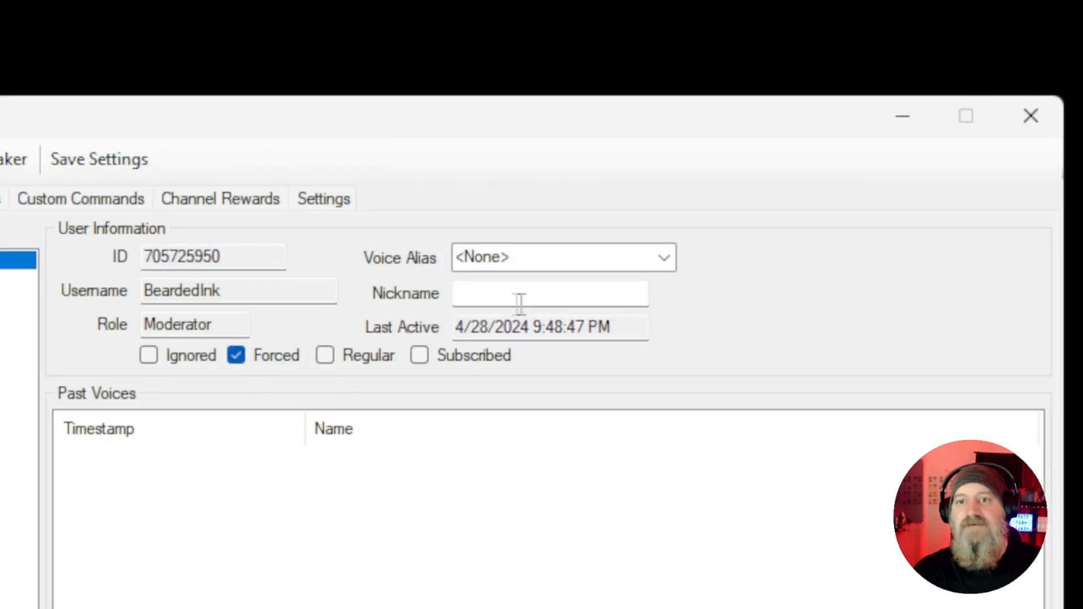
click(518, 298)
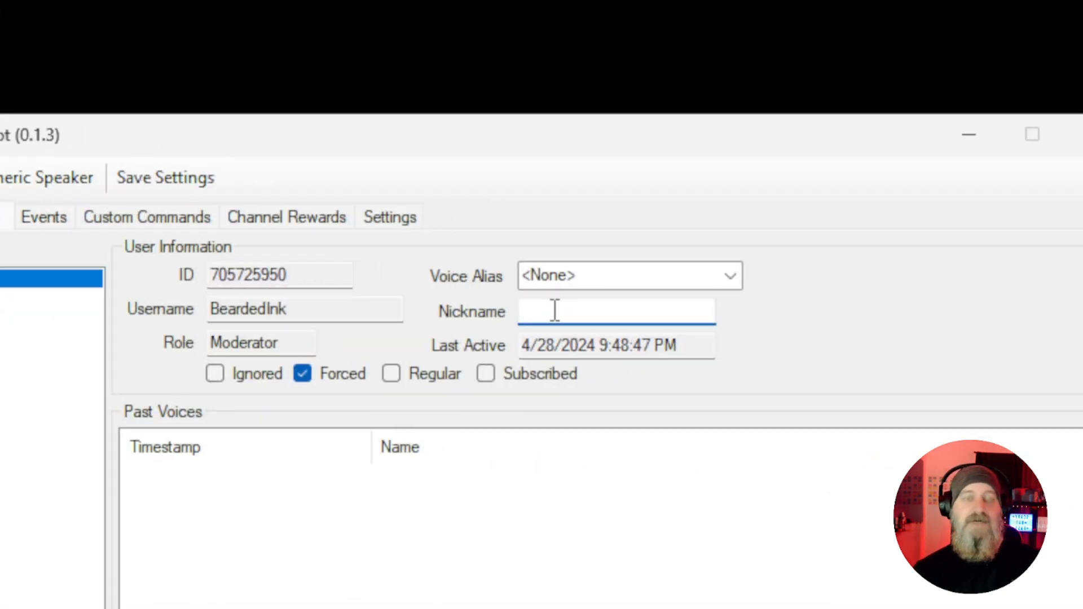
text(B)
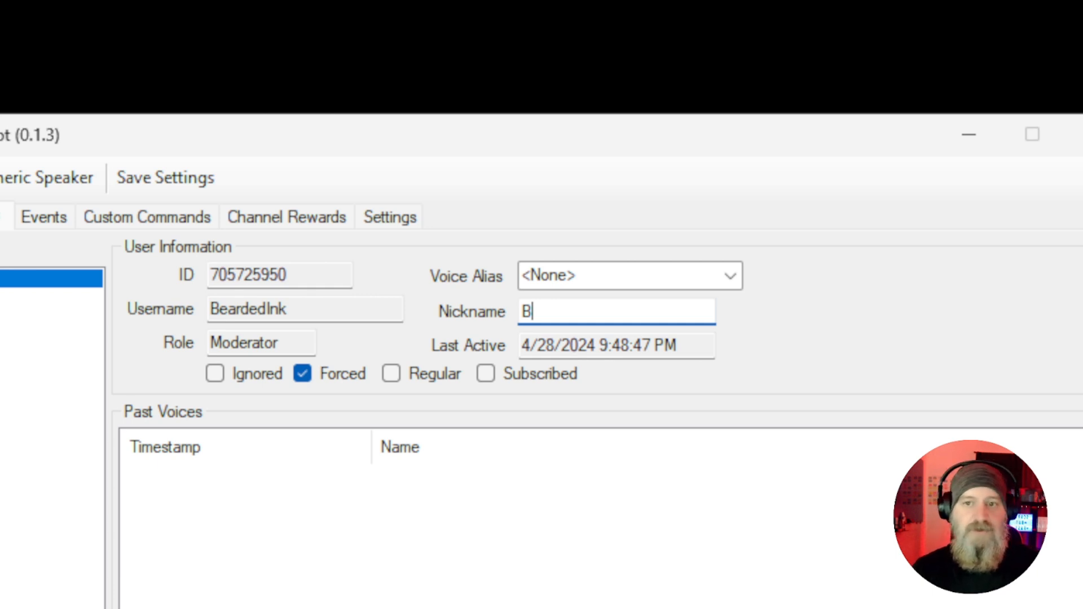
text(earded)
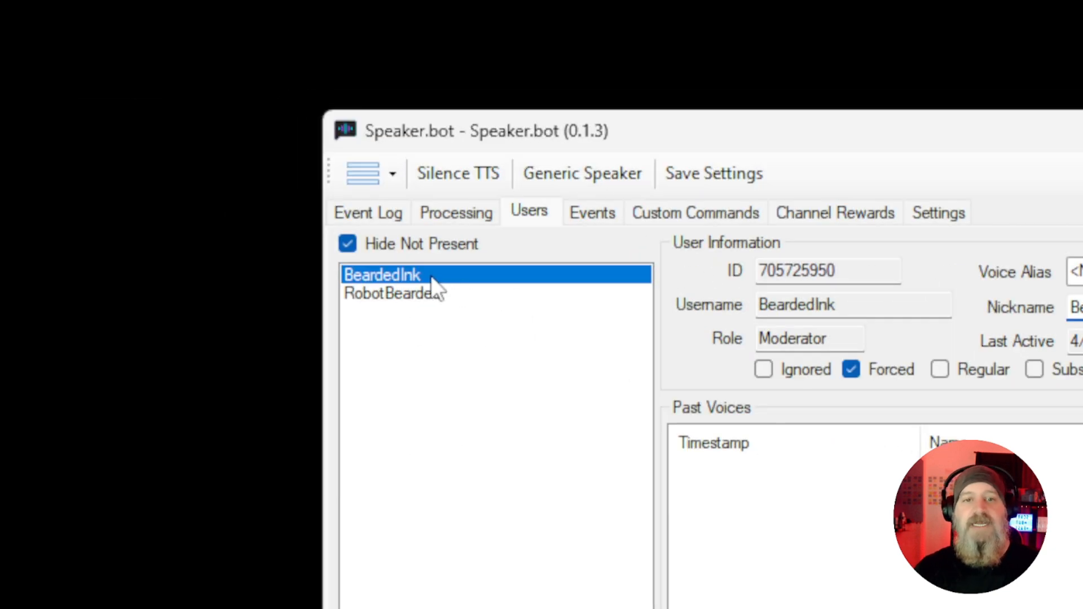
Step: Revisit the speaking options and change the selected moderator's nickname to "Wifey"
click(936, 212)
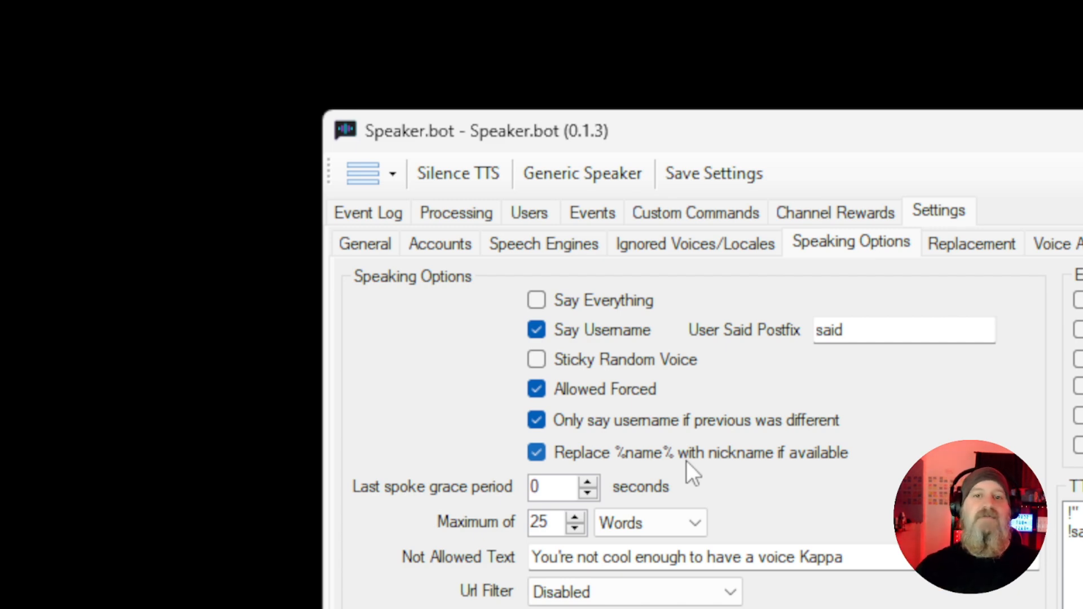
click(529, 215)
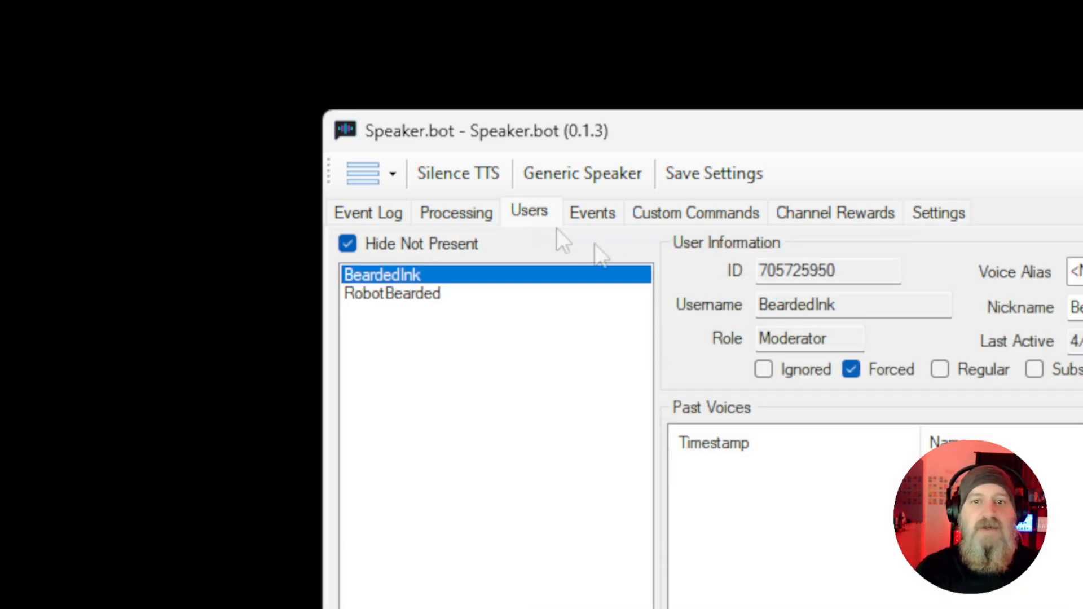
drag(557, 294, 476, 293)
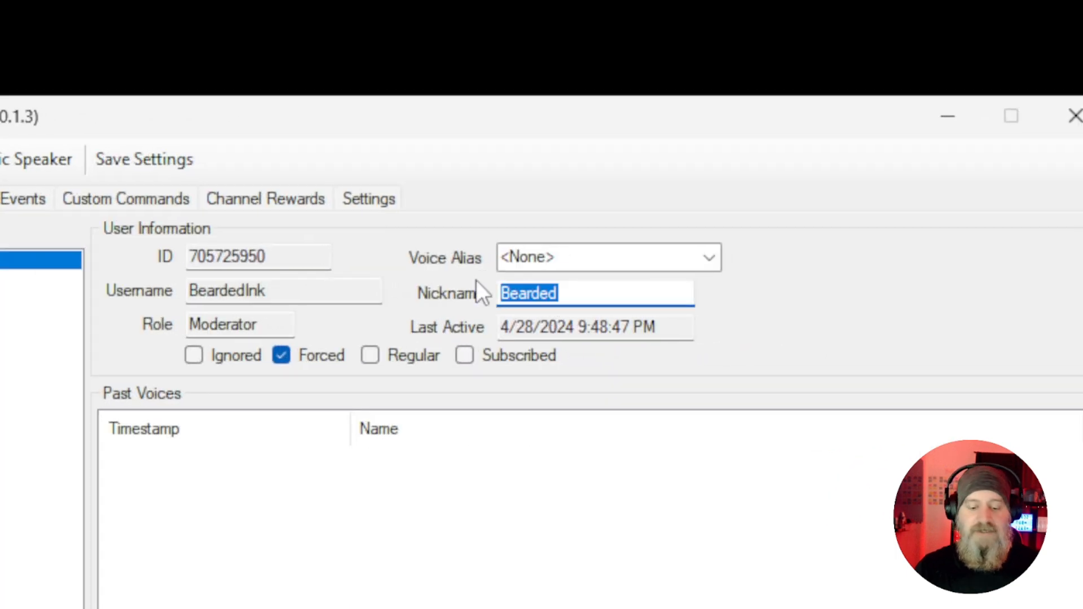
text(Wifey)
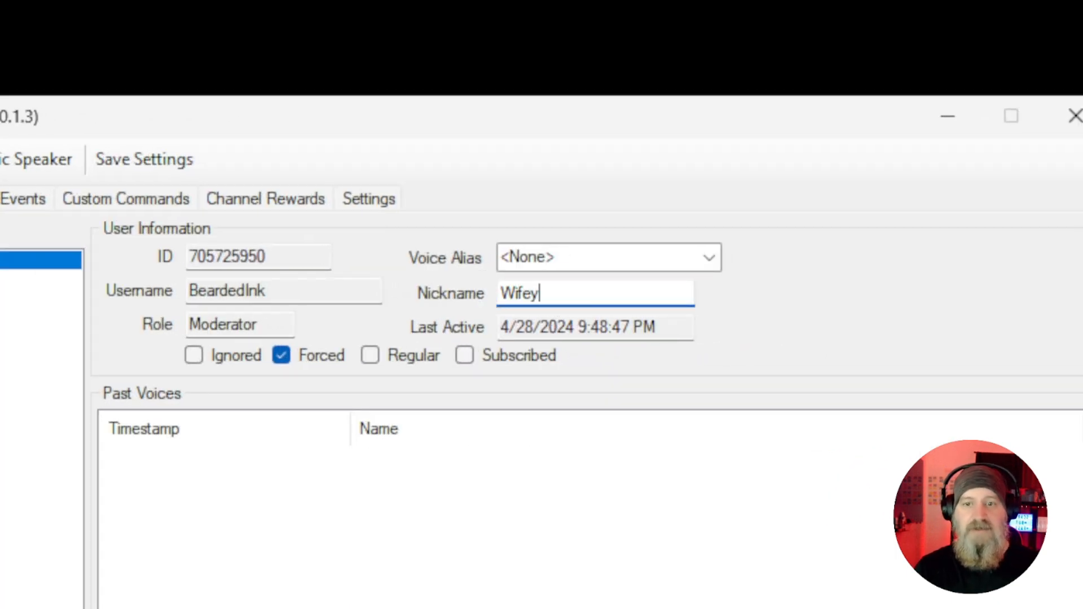
Step: Clear the selected moderator's nickname and set it to "Beared"
key(BackSpace)
key(BackSpace)
key(BackSpace)
key(BackSpace)
key(BackSpace)
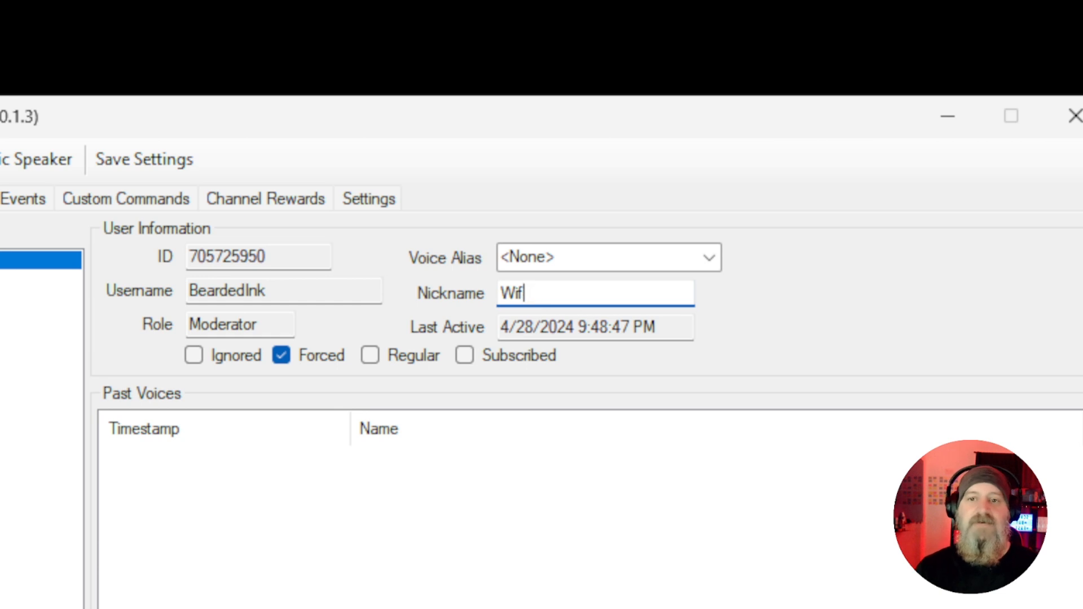
text(Bear)
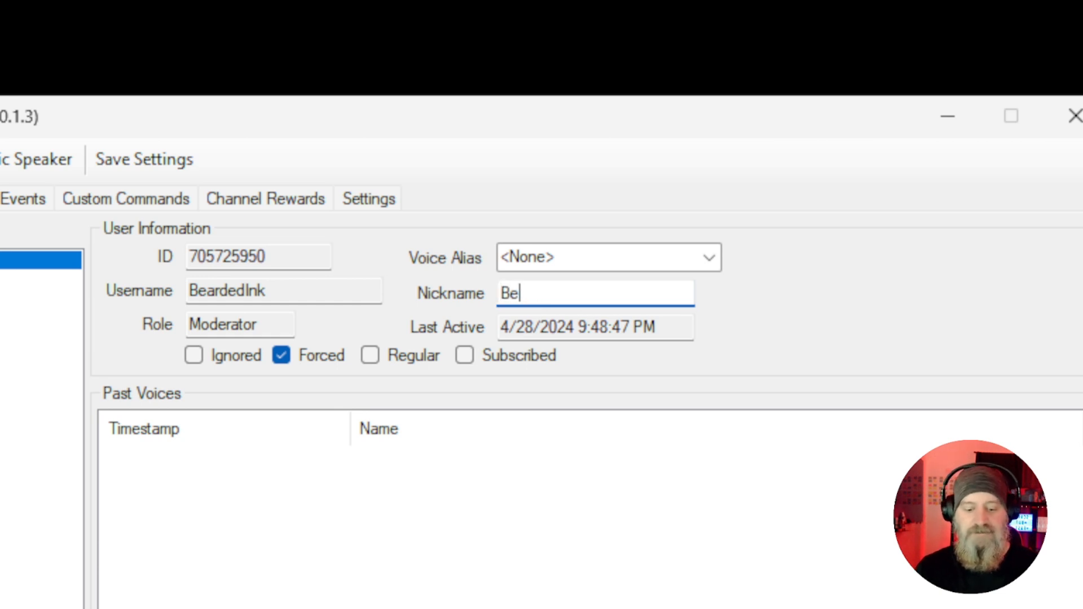
text(ed)
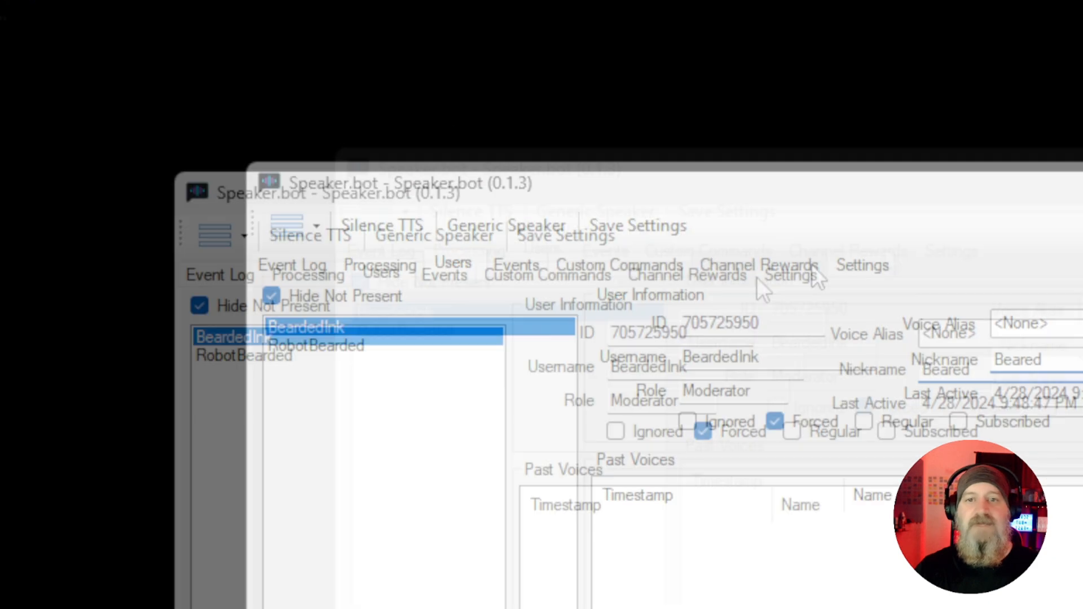
Step: Set the last spoke grace period in the speaking options to 90 seconds
click(789, 275)
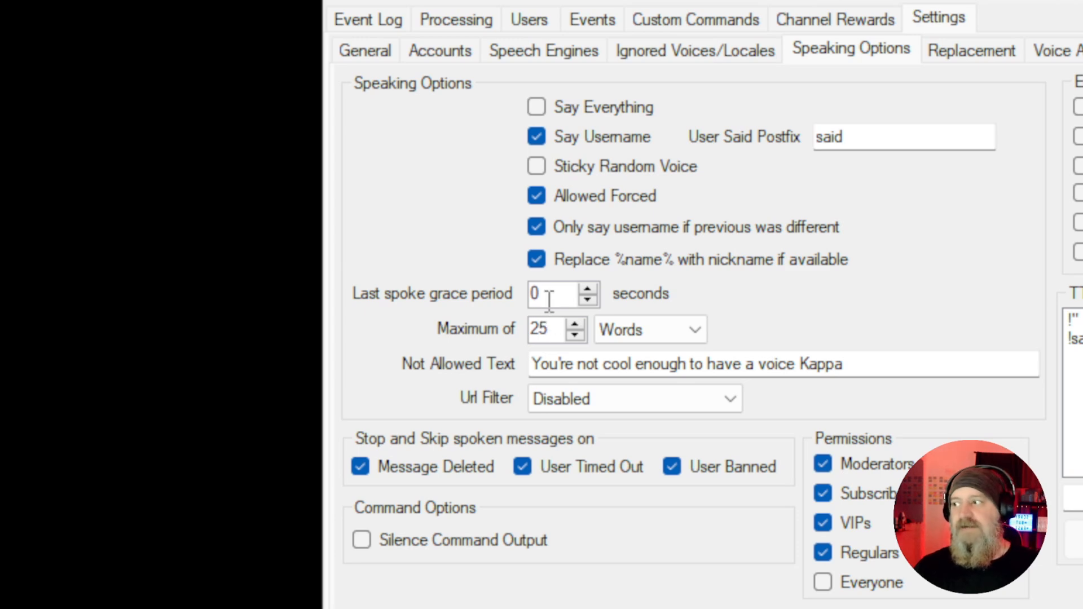
drag(549, 300, 521, 301)
text(90)
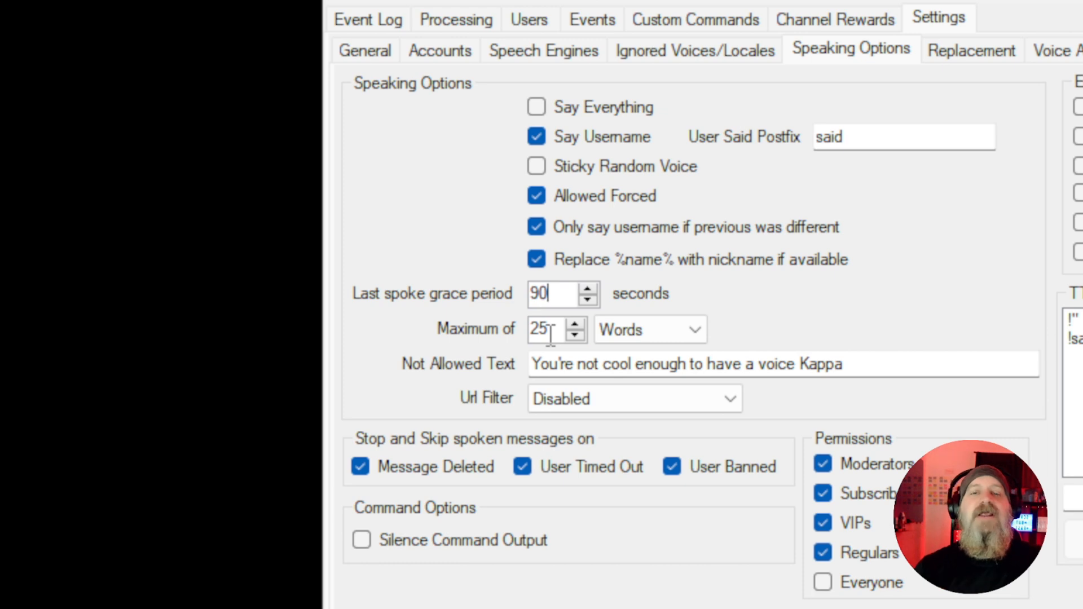
Step: Limit spoken messages to a maximum of 500 characters instead of counting words
click(637, 333)
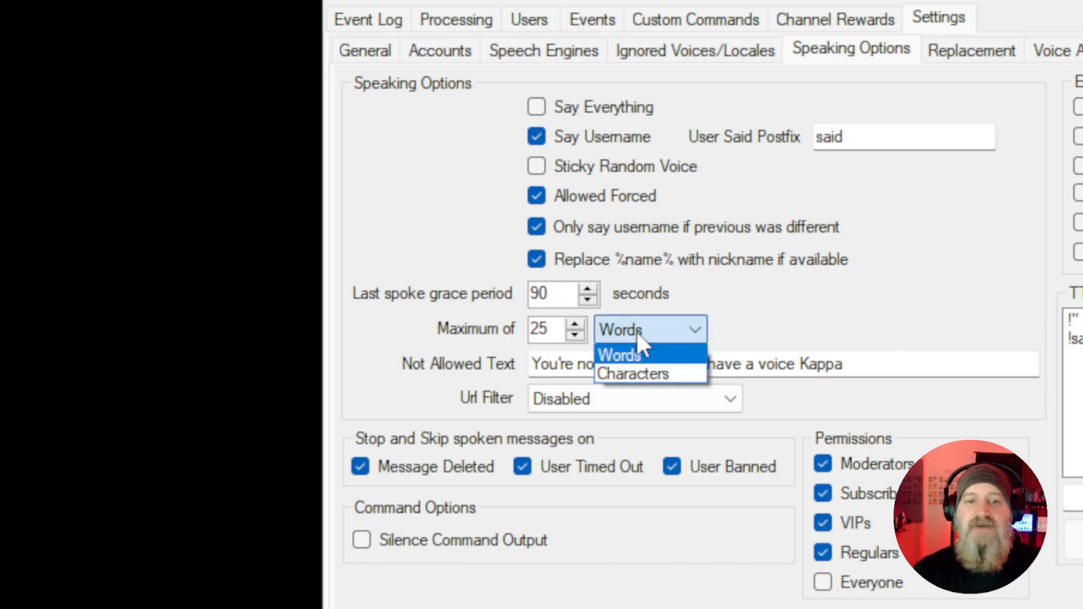
click(644, 375)
click(556, 331)
drag(556, 331, 488, 326)
text(500)
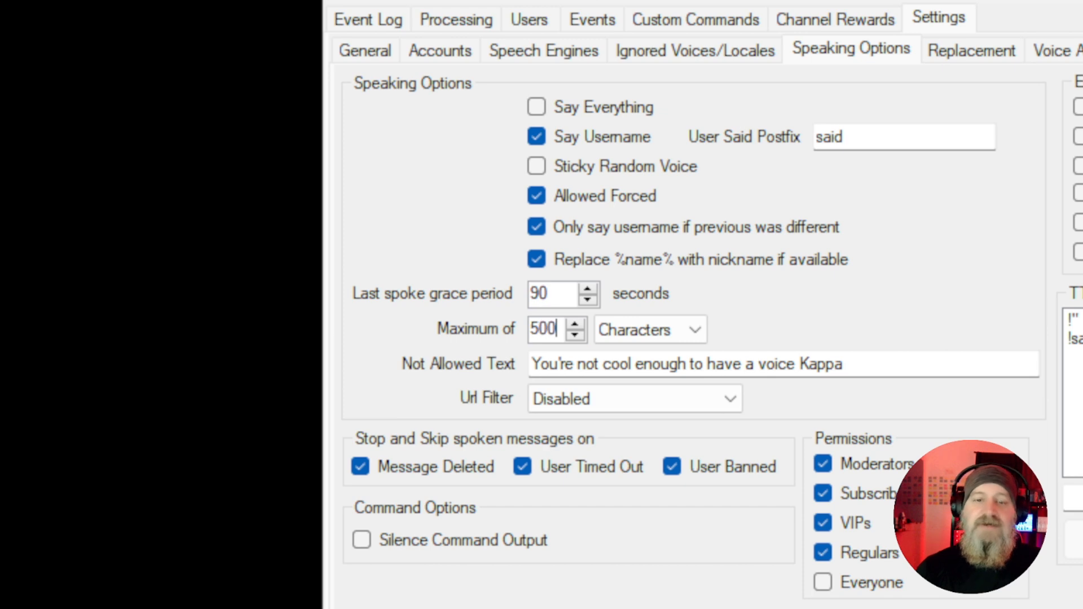
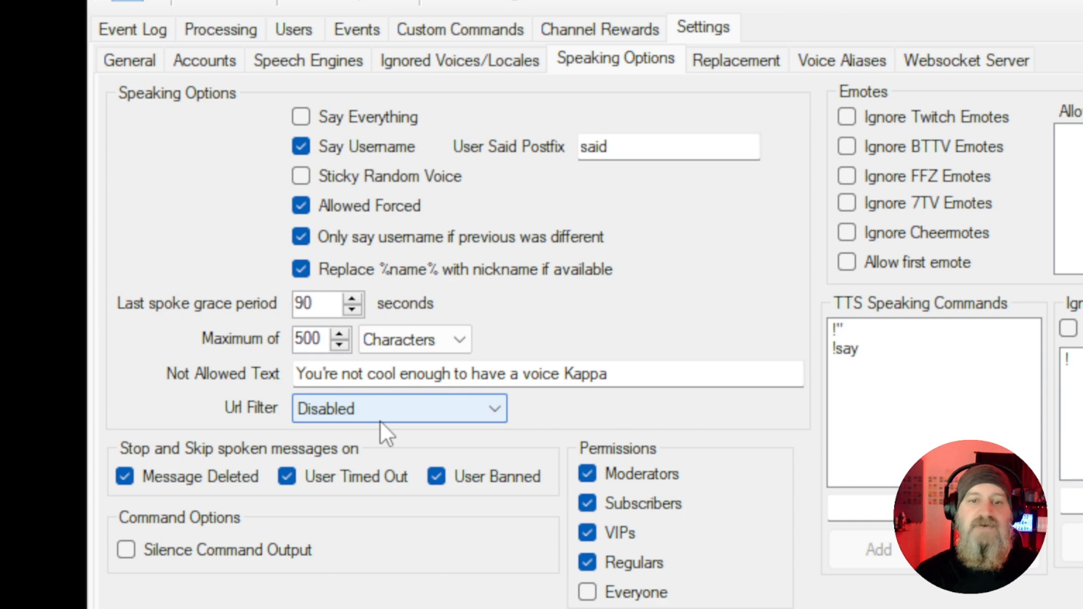
Step: Set the Url Filter for spoken messages to Strip
click(411, 420)
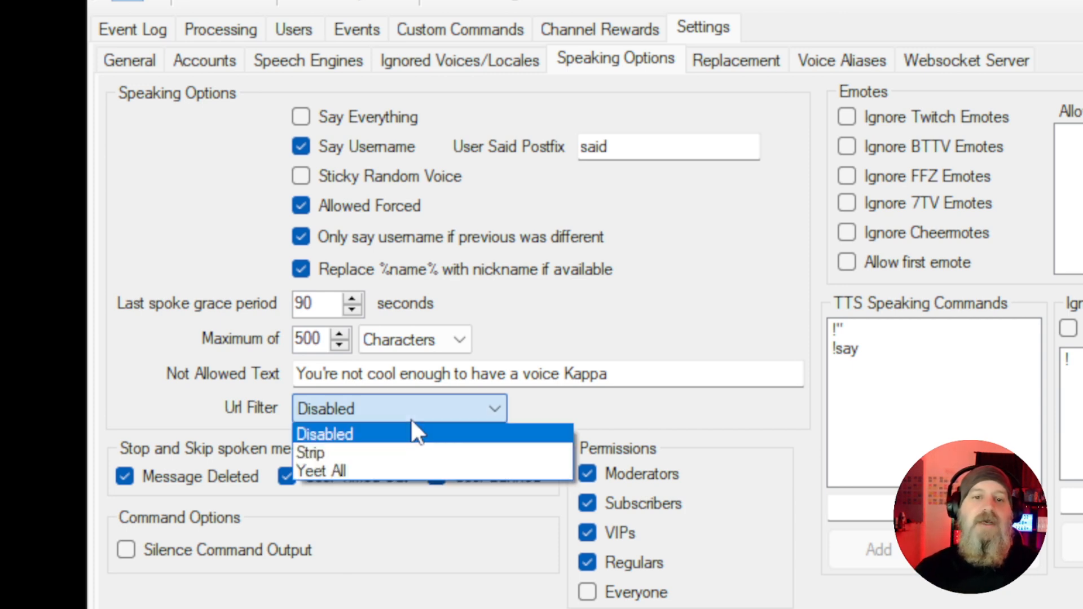
click(367, 452)
click(367, 414)
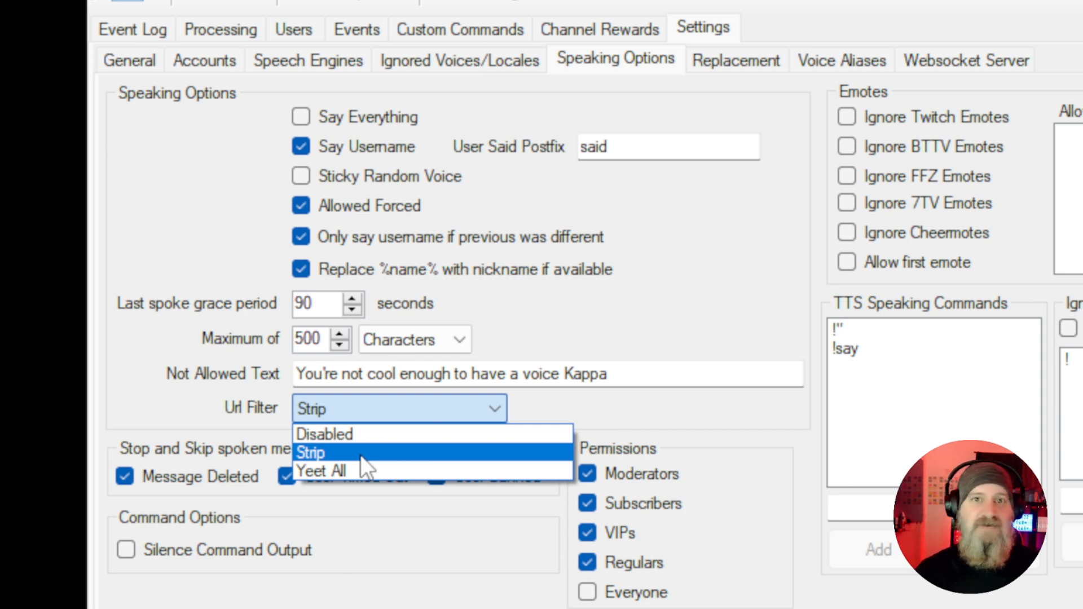
click(360, 454)
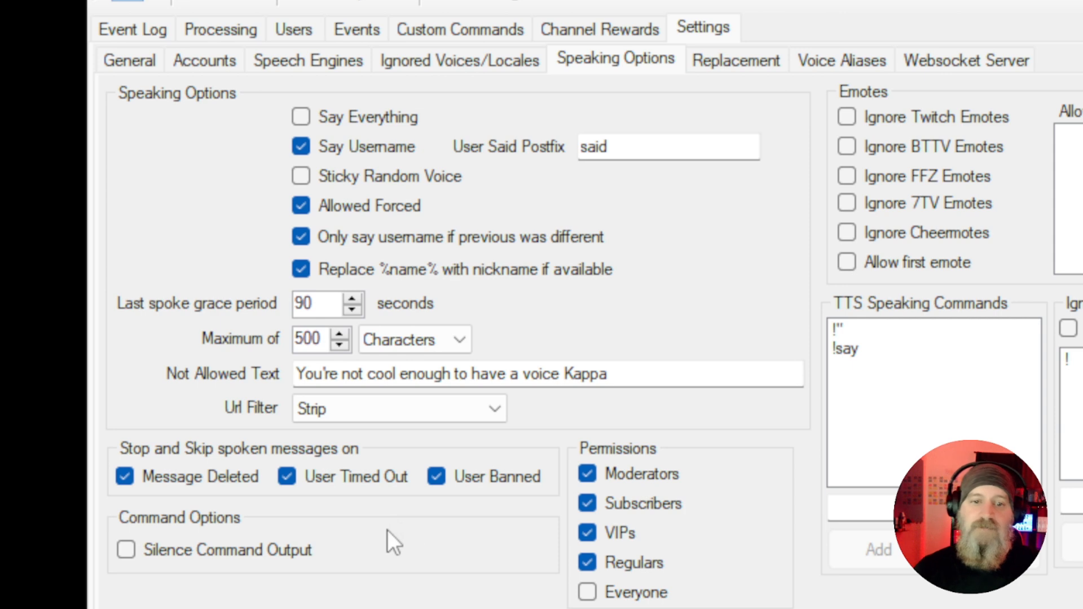
Step: Turn the Allow first emote option on and back off
mouse_move(219, 553)
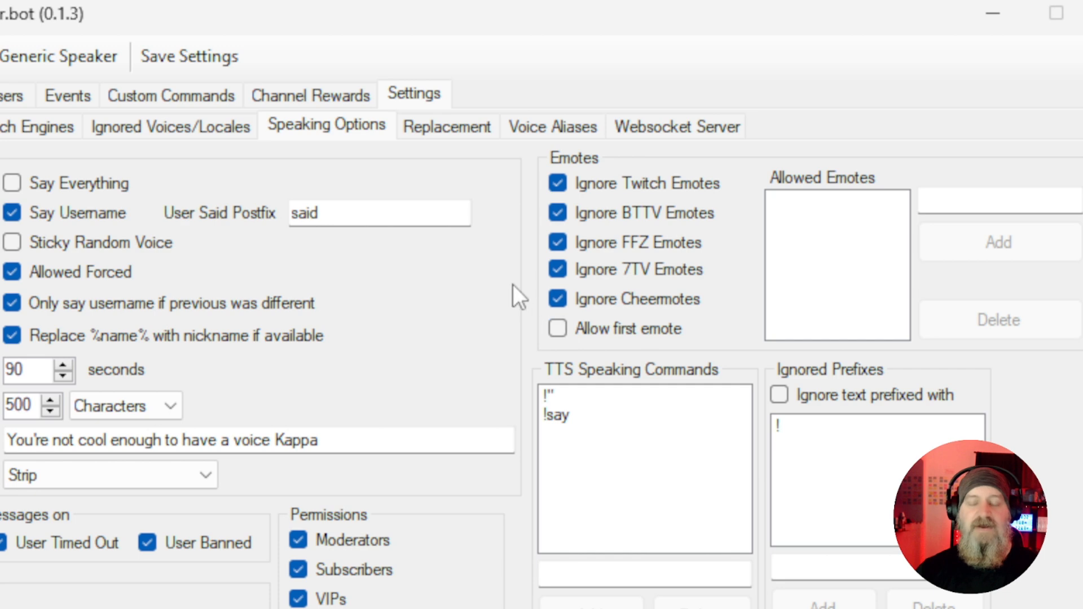
click(562, 335)
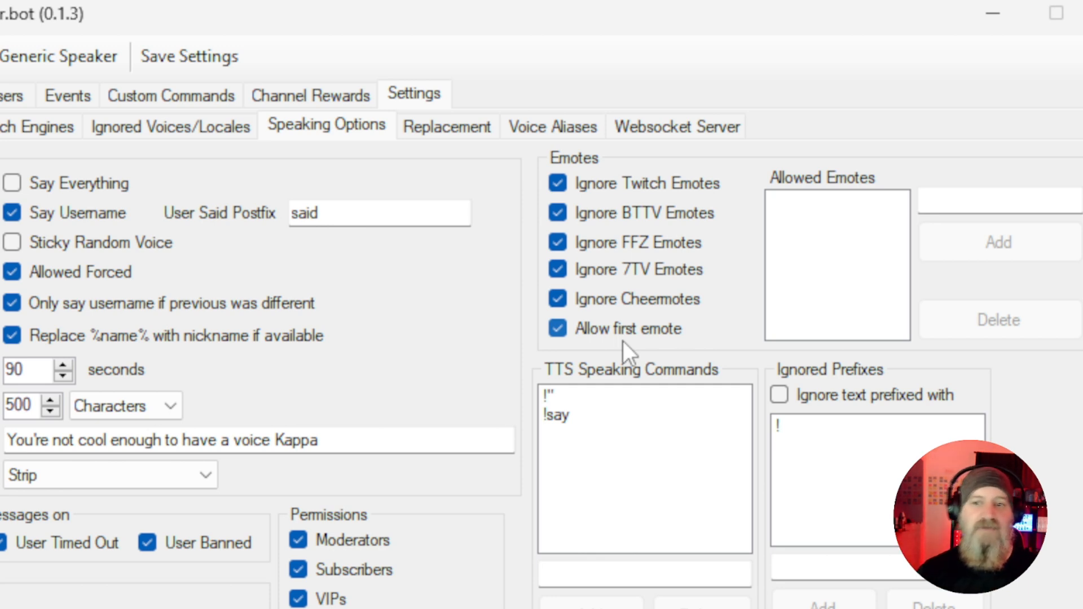
click(598, 333)
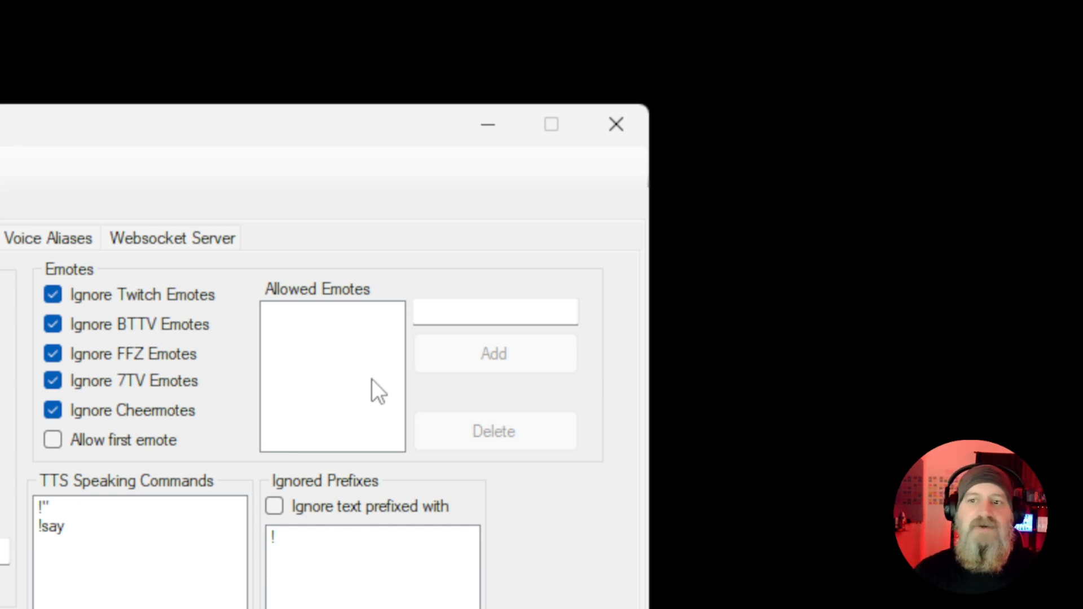
Step: Add the emote bearde463Lol to the Allowed Emotes list and delete it again
click(437, 312)
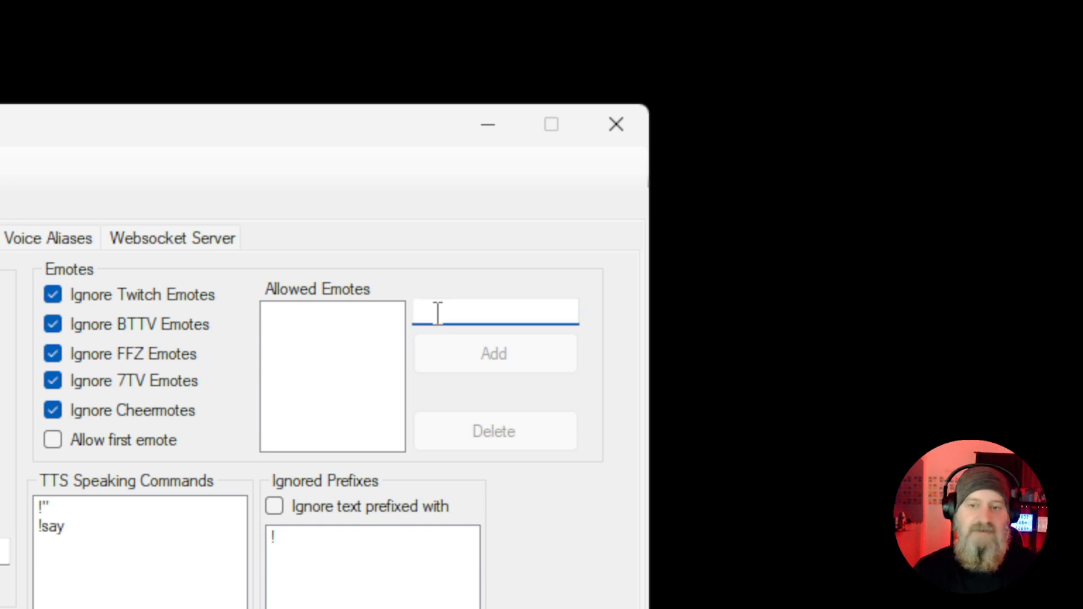
text(bearde)
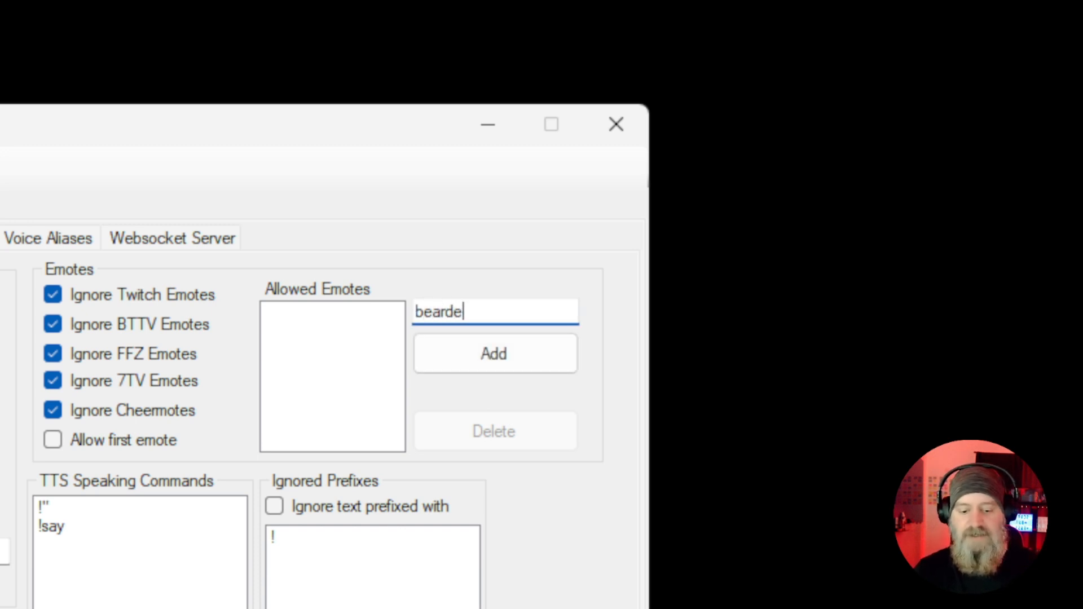
text(463)
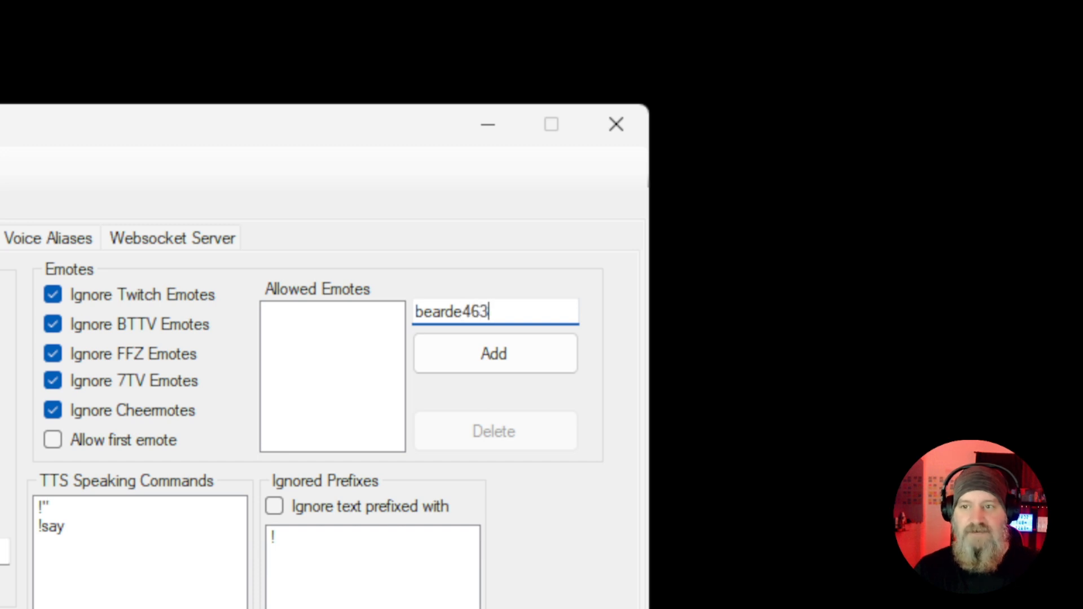
text(Lol)
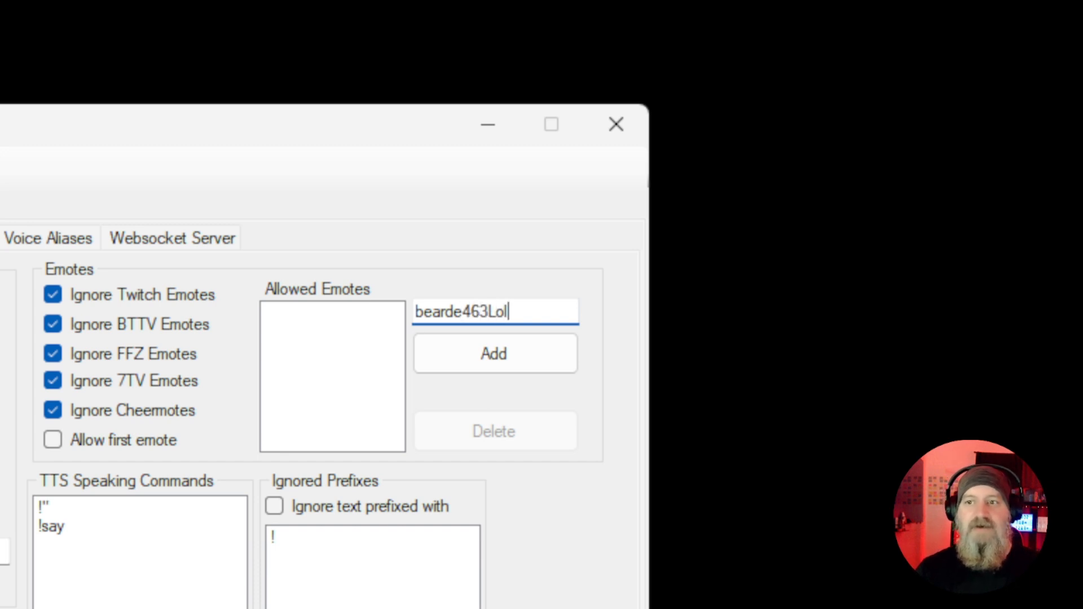
click(457, 352)
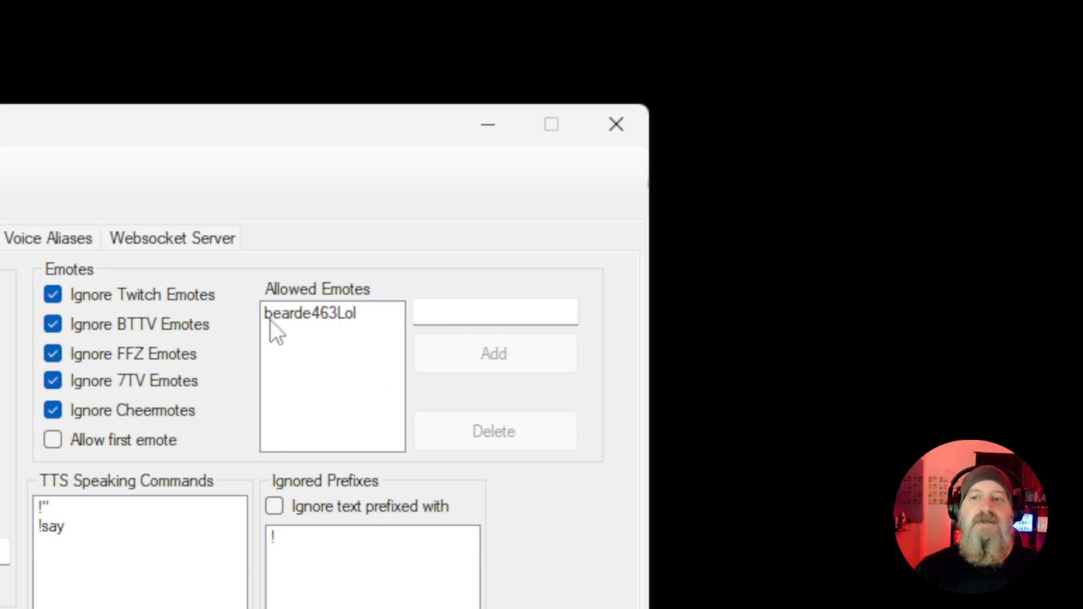
click(370, 319)
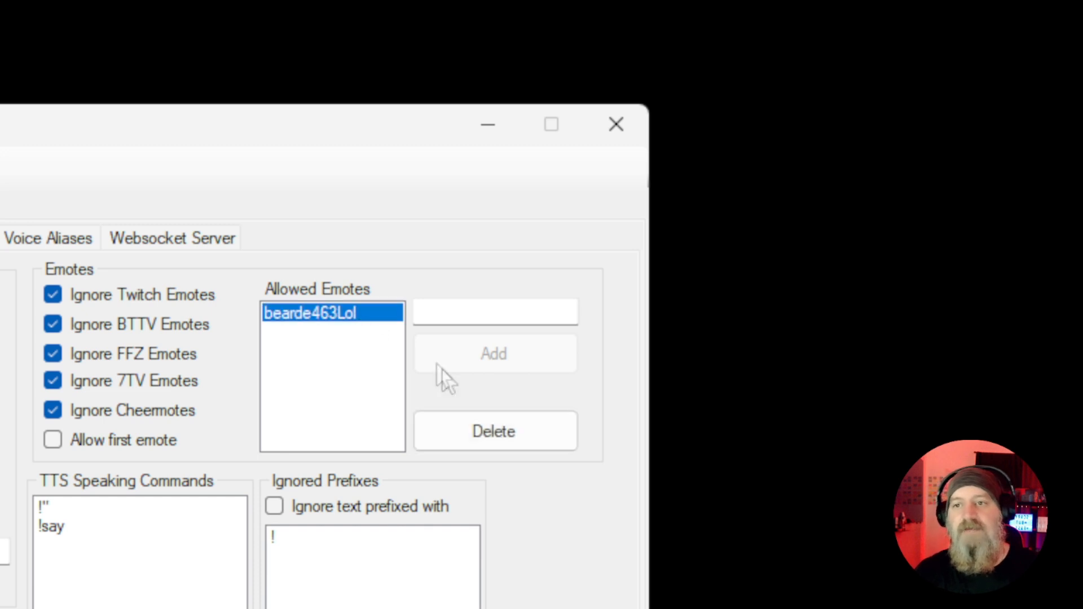
click(478, 434)
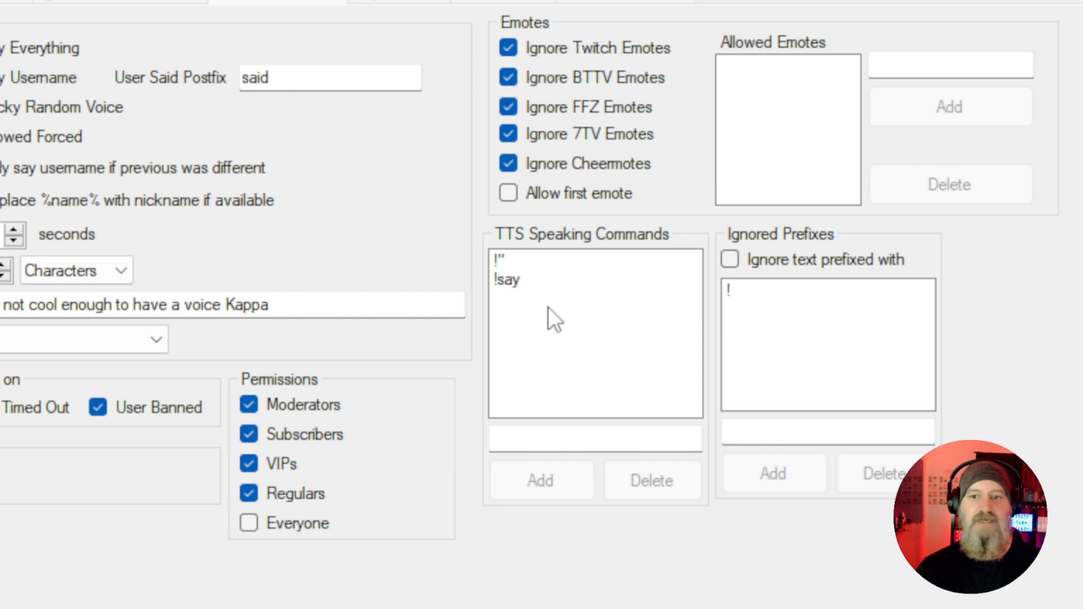
Step: Add !# to the TTS Speaking Commands and turn on ignoring text that starts with the listed prefixes
click(502, 261)
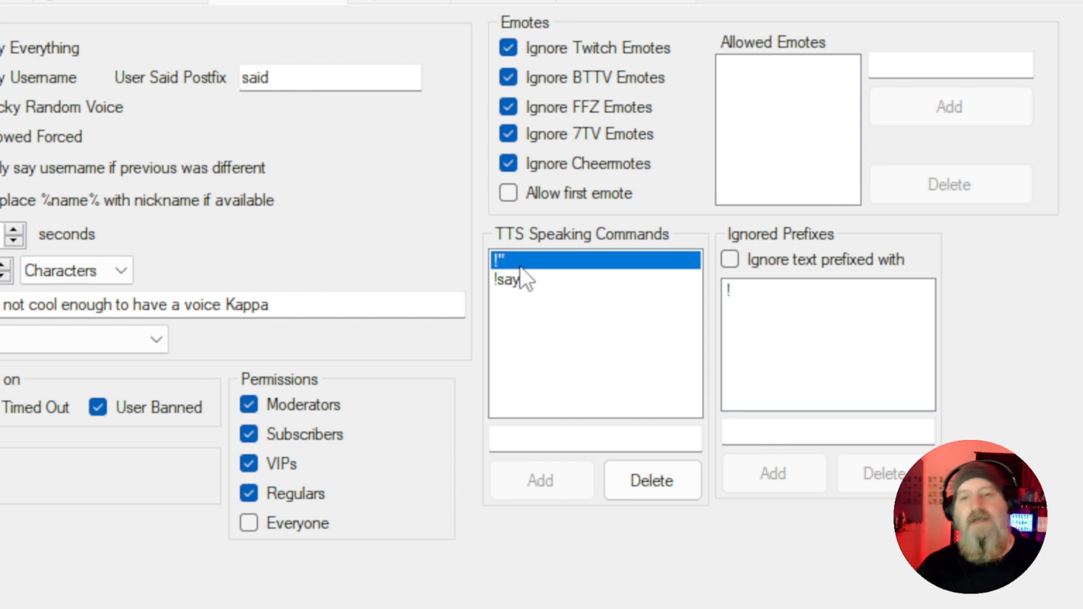
click(522, 282)
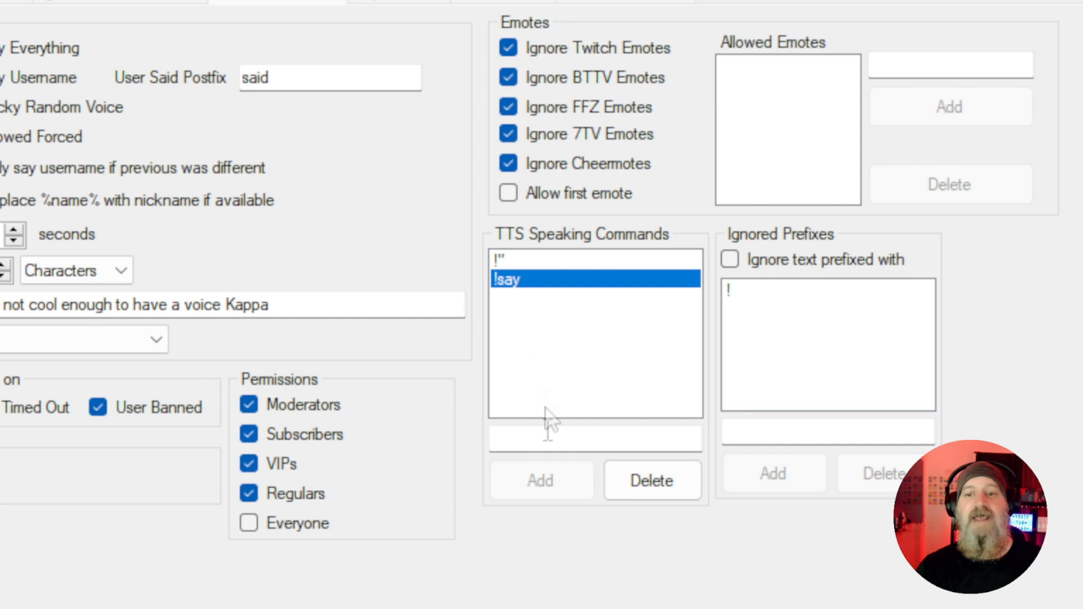
click(540, 437)
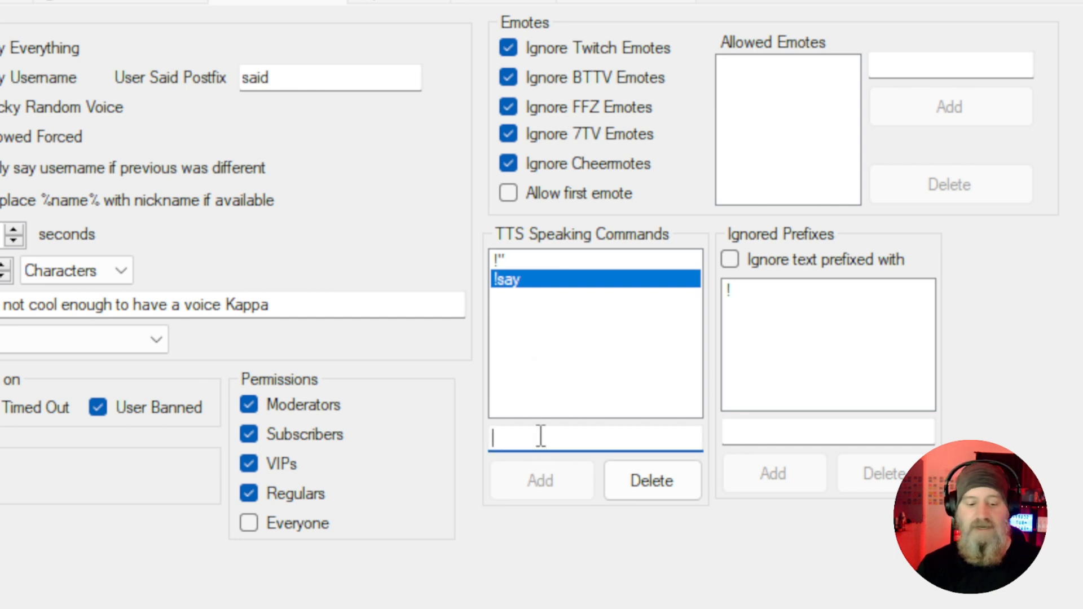
text(!")
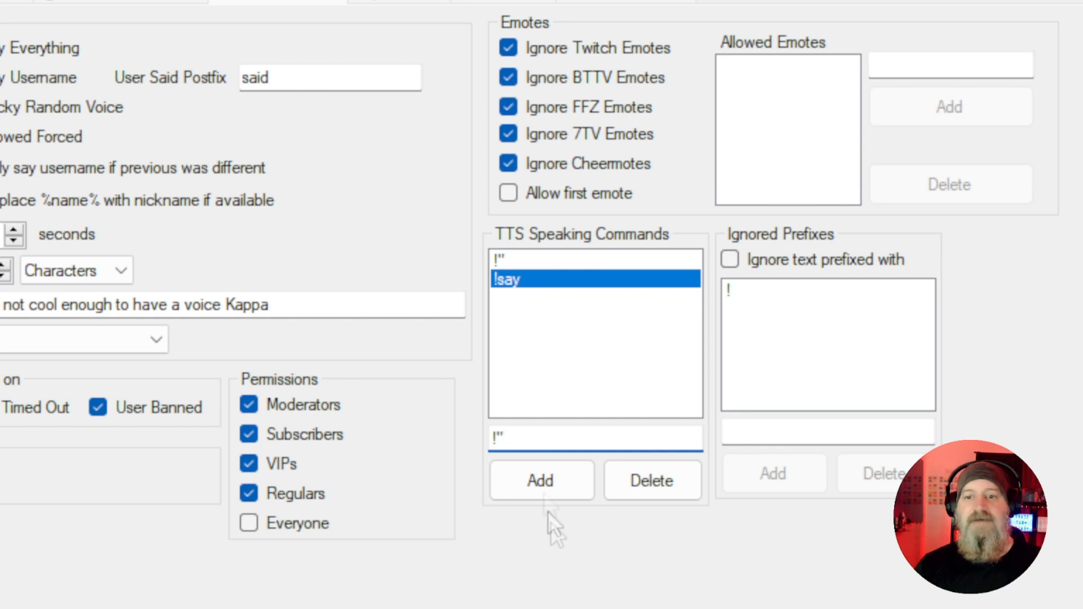
key(BackSpace)
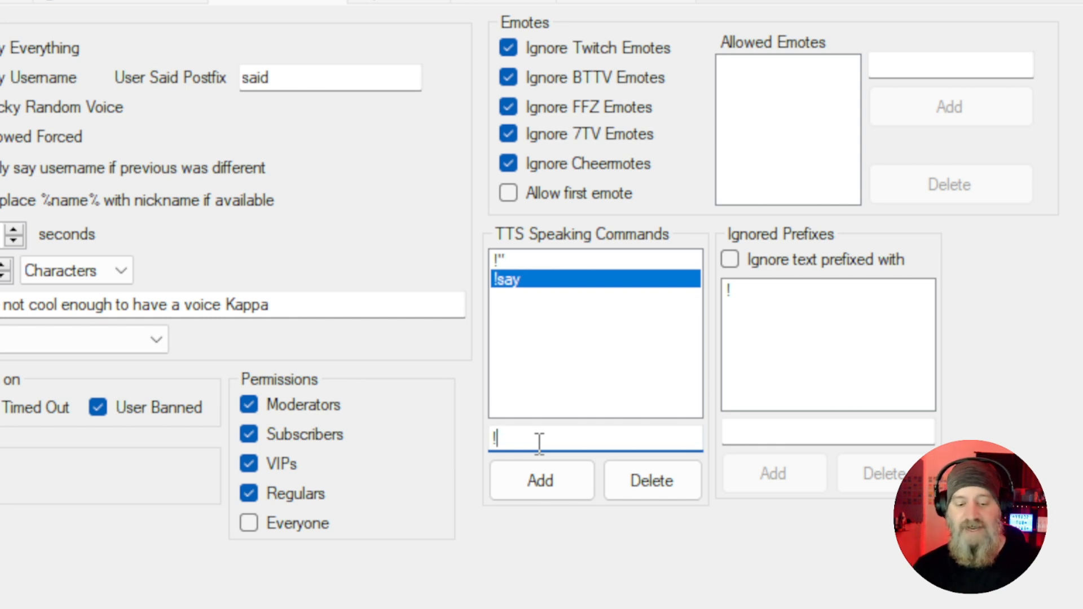
text(#)
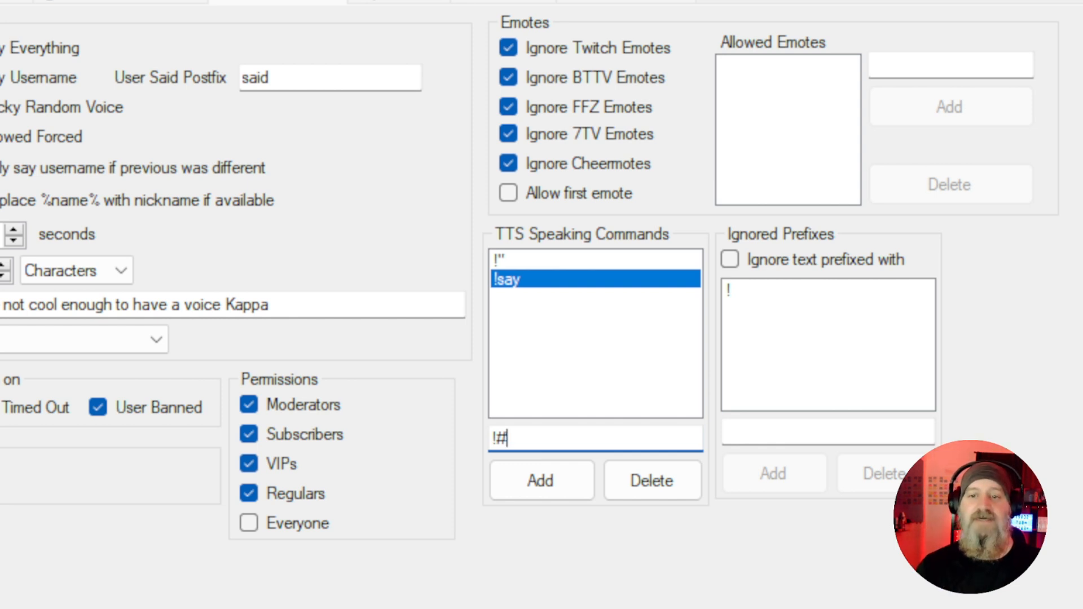
click(551, 499)
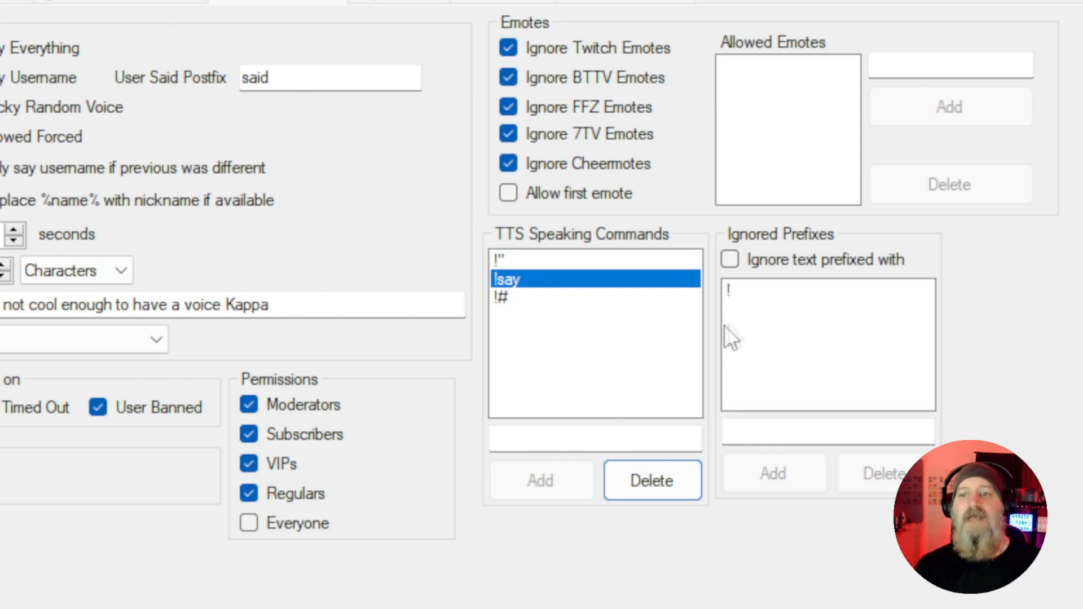
click(731, 267)
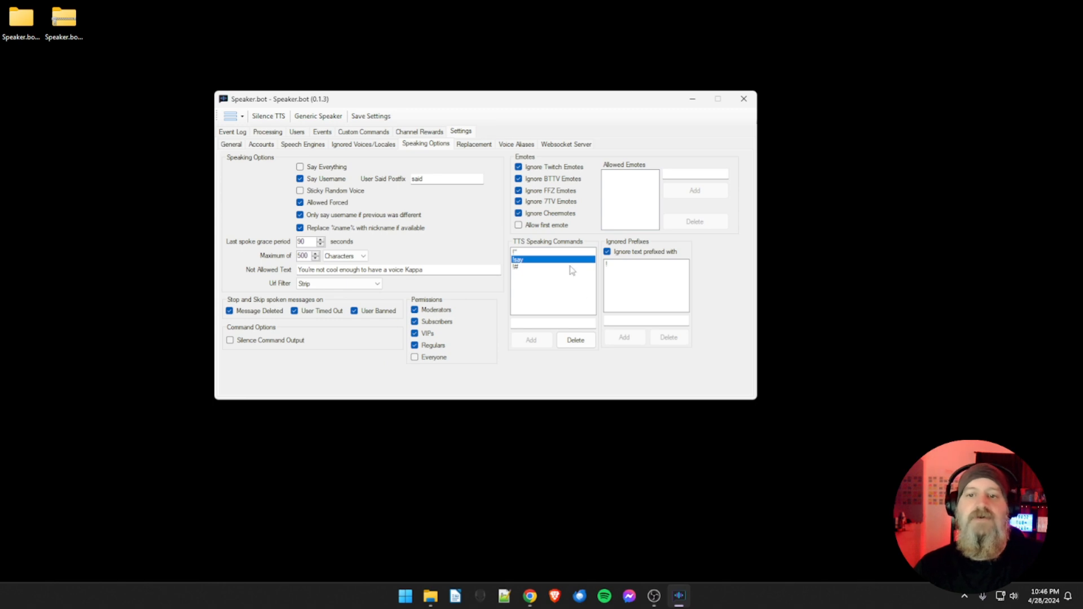
Step: Add an enabled regex replacement that replaces "fuck" with "poopie"
click(477, 146)
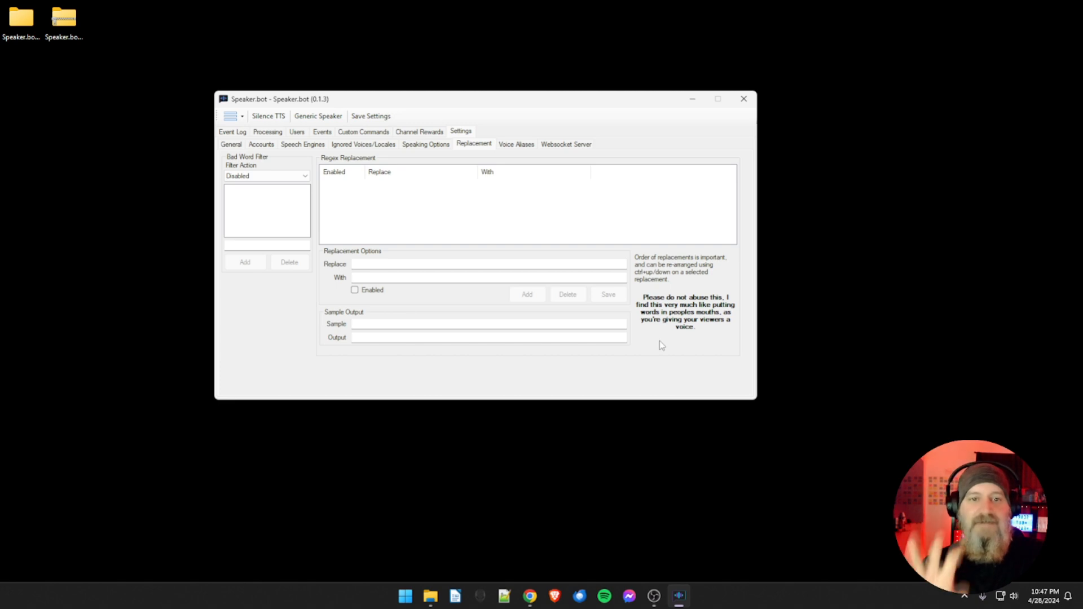
click(372, 265)
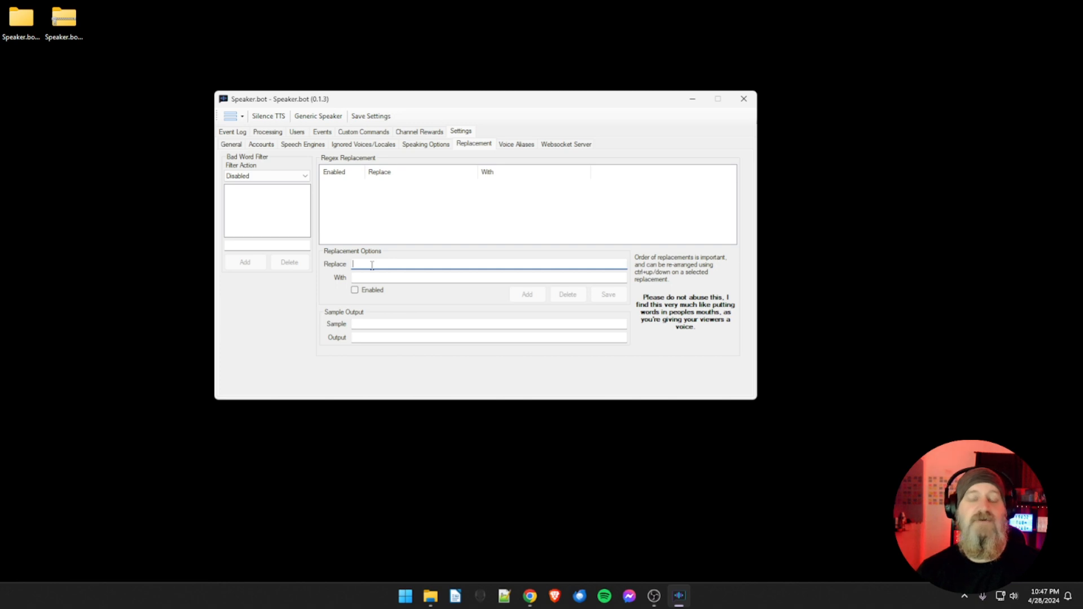
text(fuck)
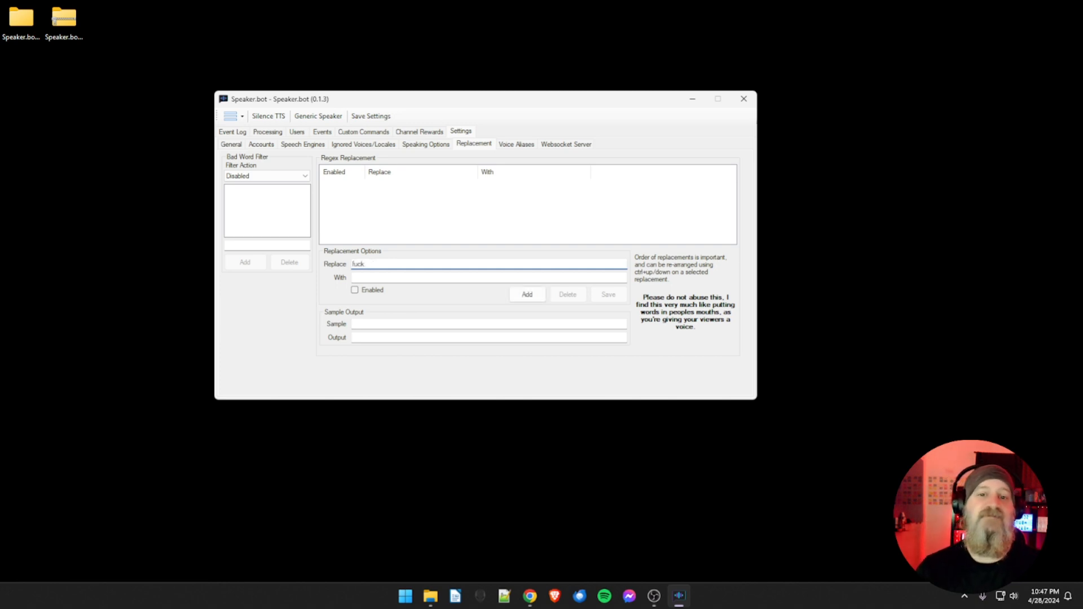
click(375, 279)
text(poopie)
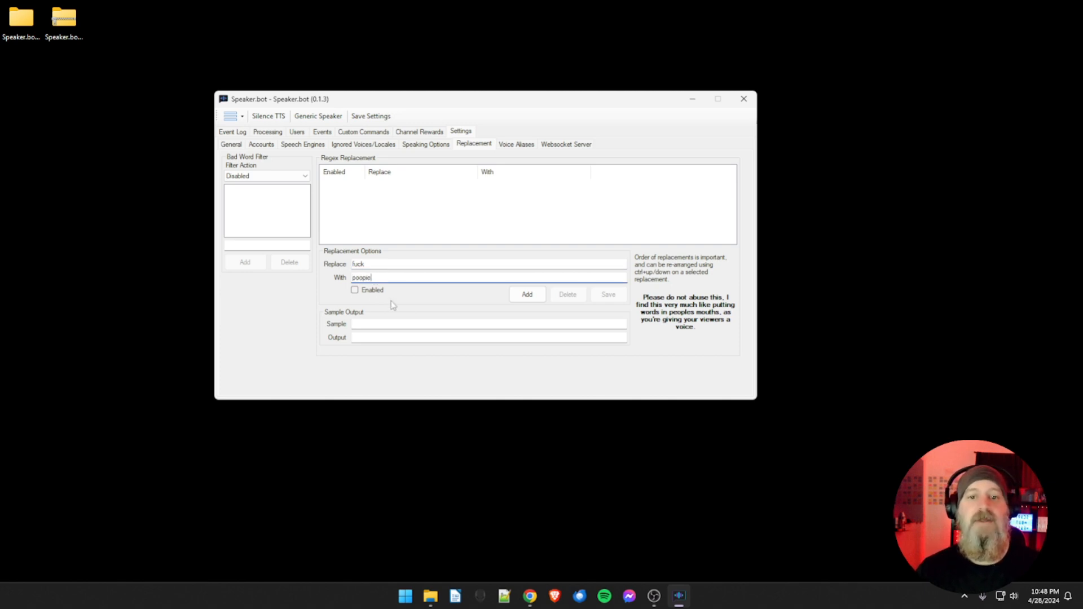
click(360, 292)
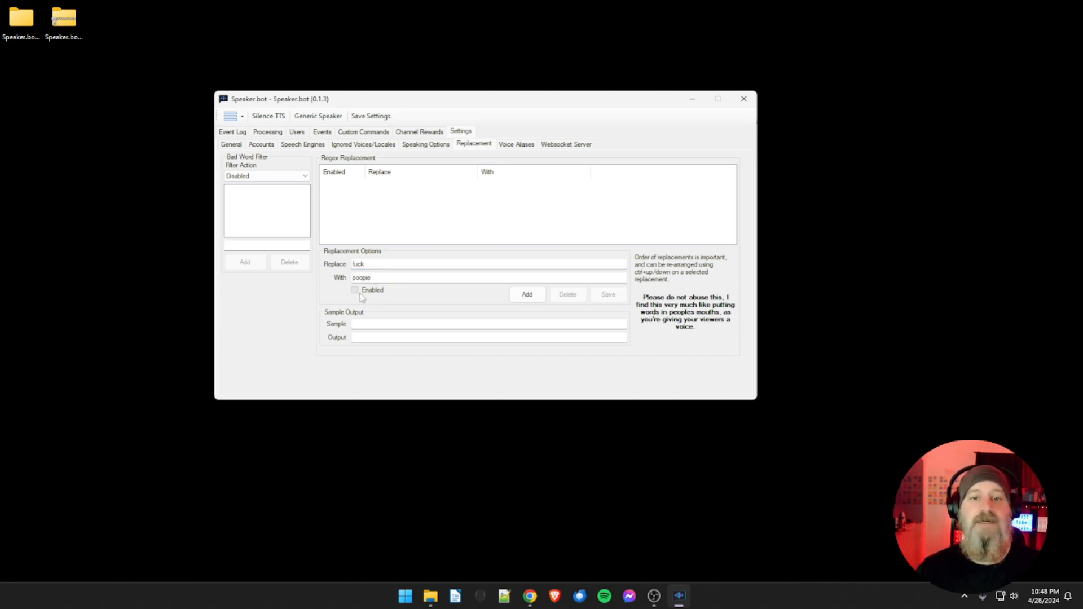
click(524, 300)
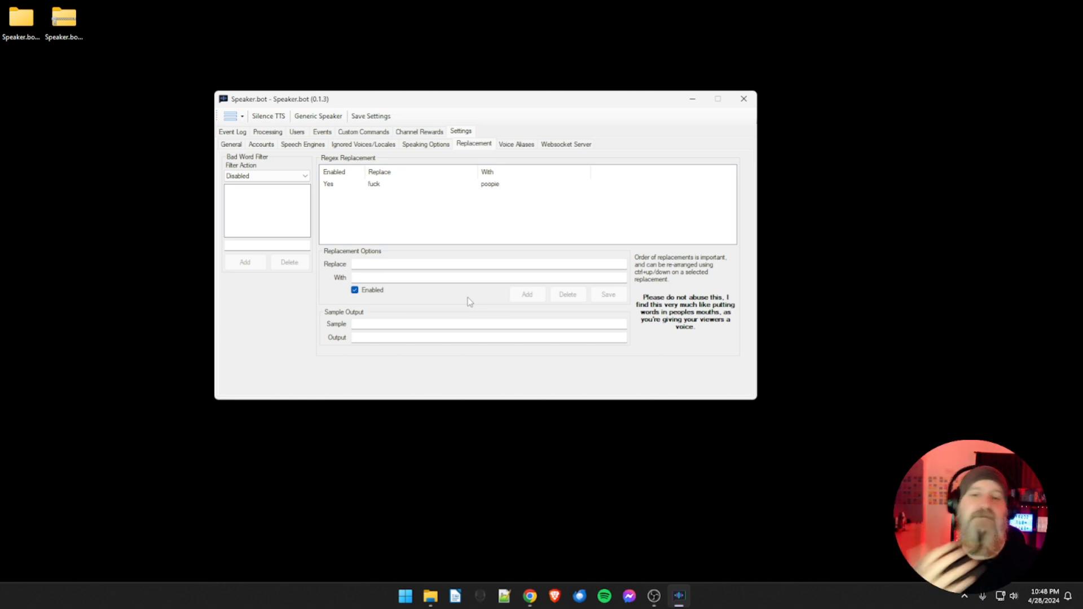
click(443, 266)
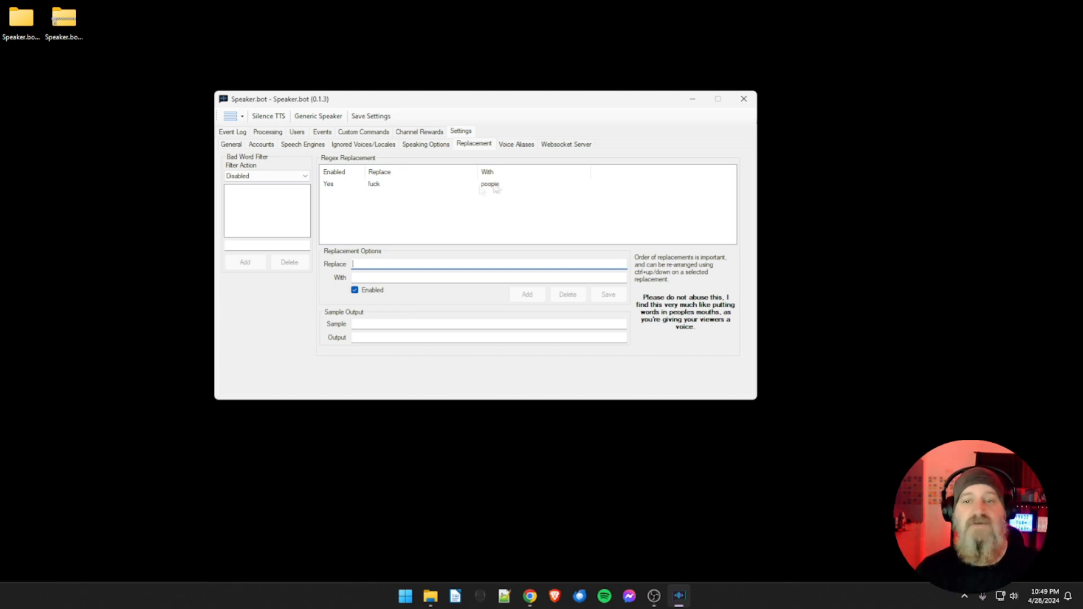
Step: Set the Bad Word Filter's action to Strip
click(305, 176)
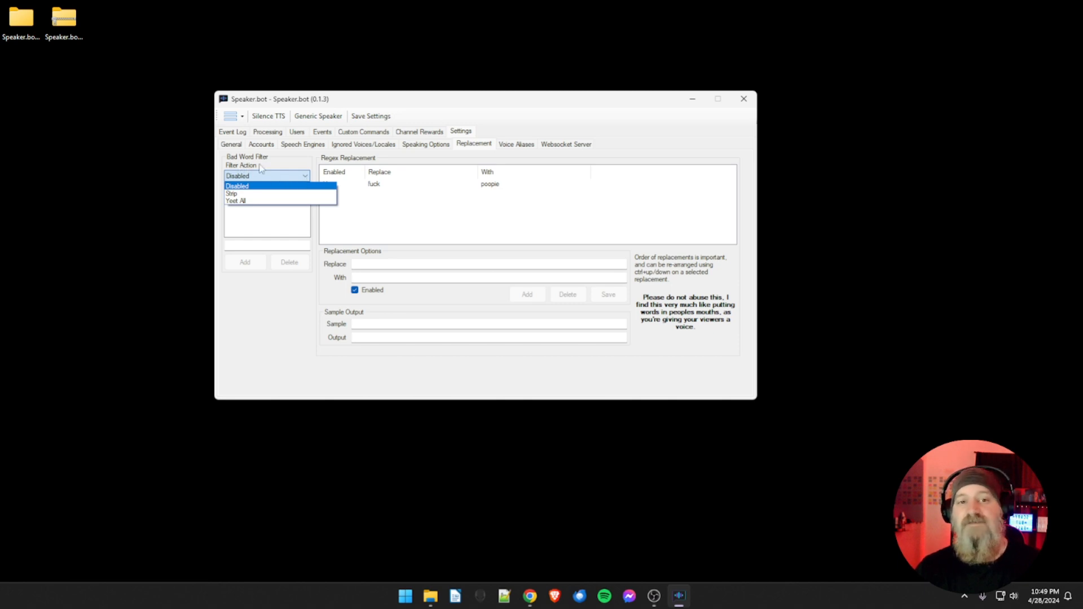
click(248, 194)
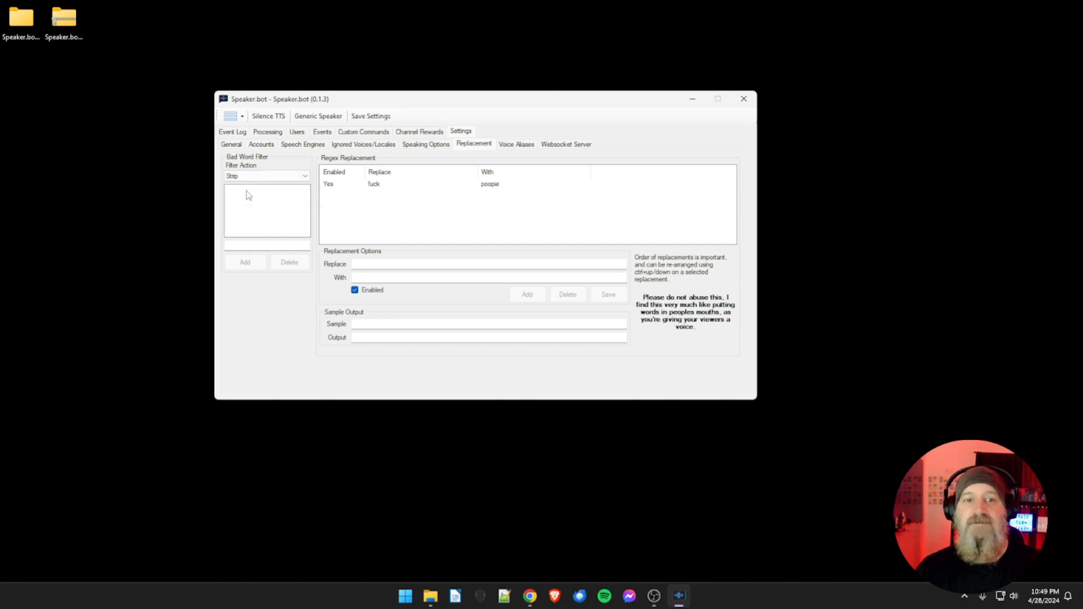
Step: Add the words "fuck" and "damn" to the Bad Word Filter list
click(241, 244)
text(fuck)
click(243, 259)
click(242, 245)
text(damn)
click(242, 262)
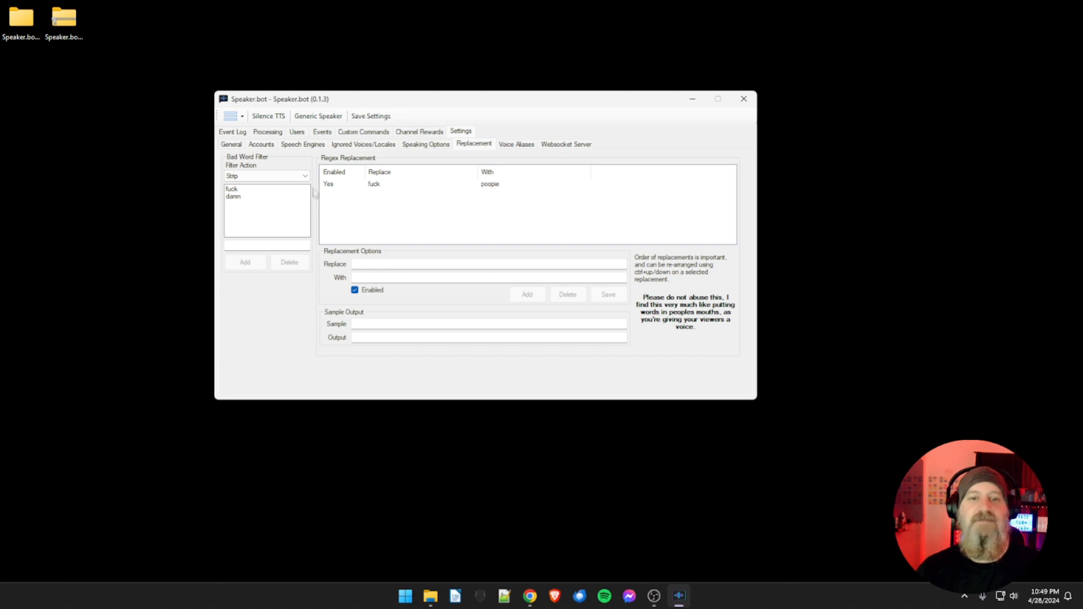
Step: Delete the words "fuck" and "damn" from the Bad Word Filter list
click(277, 189)
click(286, 262)
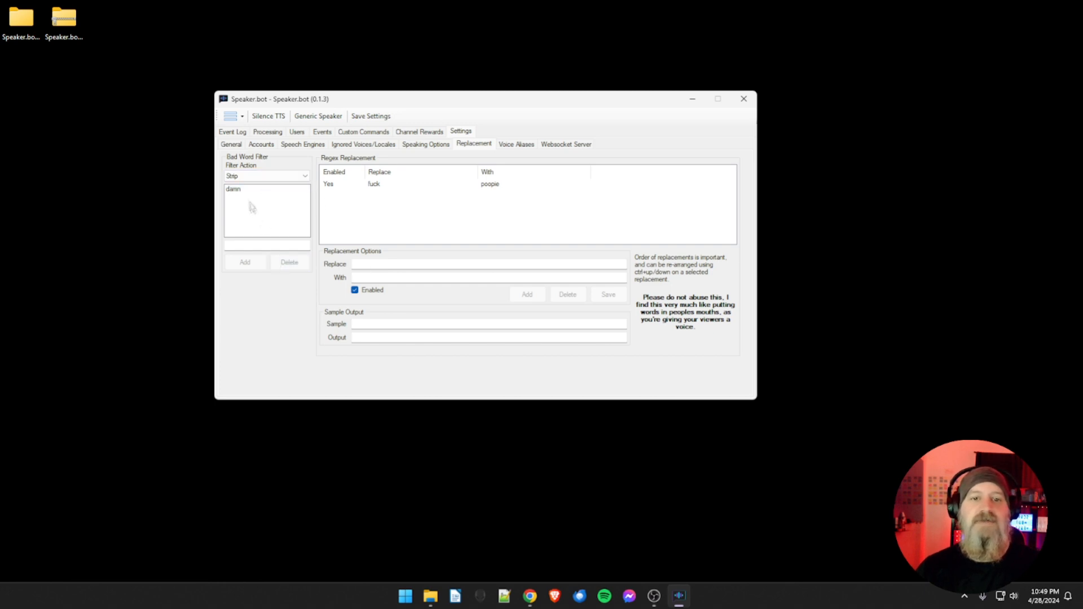
click(248, 189)
click(288, 262)
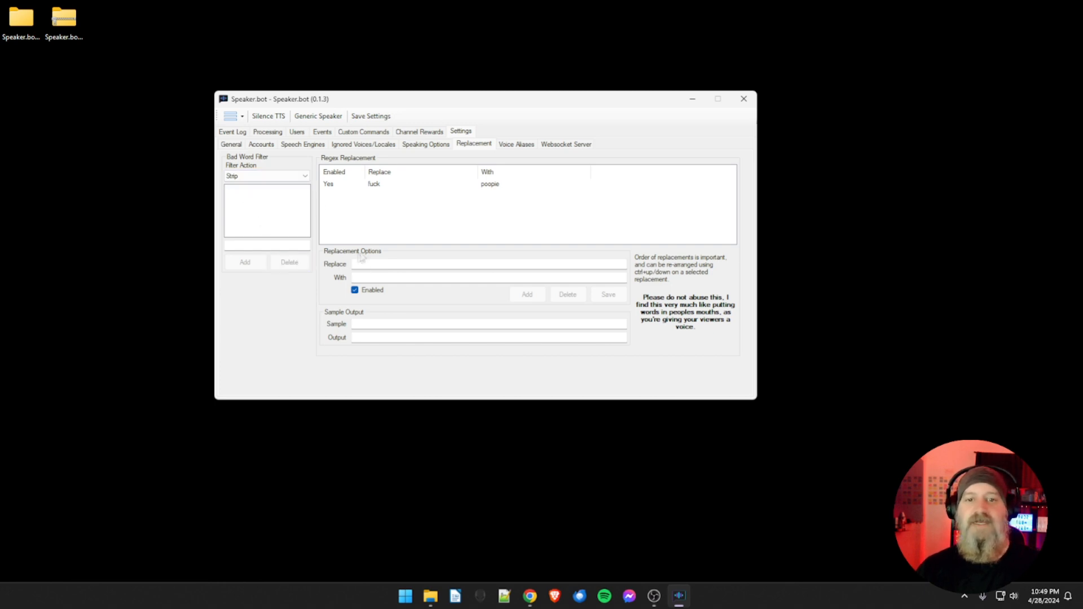
Step: Delete the "fuck" to "poopie" regex replacement and turn off the Enabled option for replacements
click(415, 185)
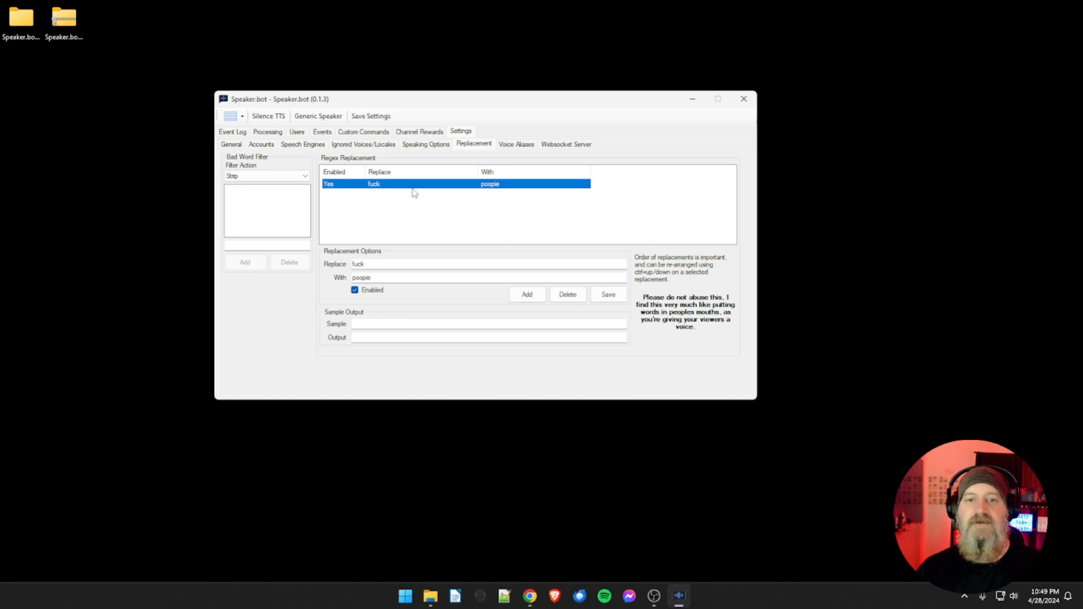
click(569, 301)
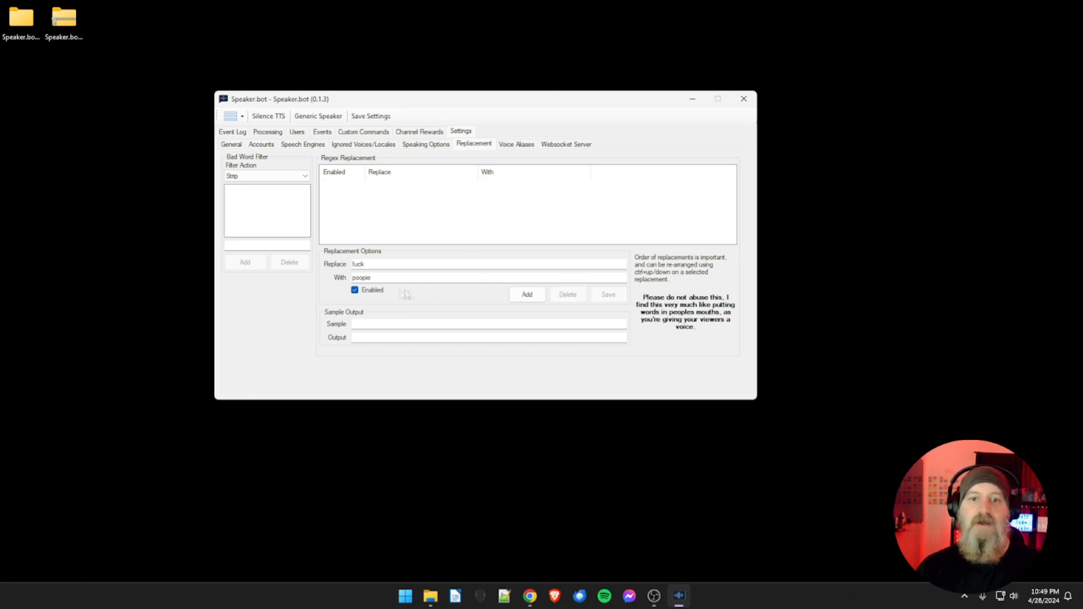
click(355, 290)
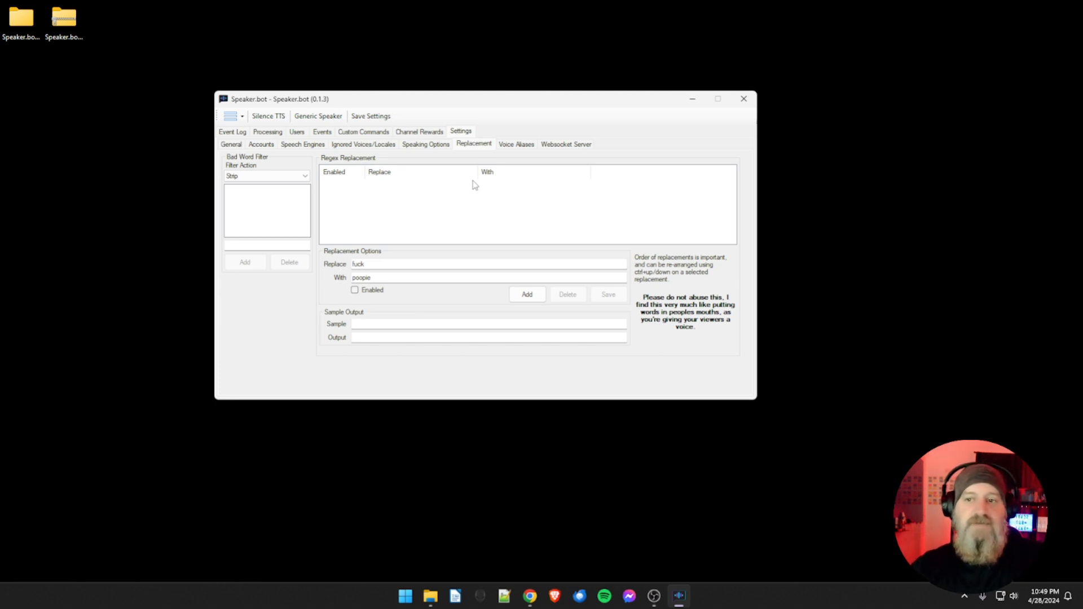
Step: Check where a user's Voice Alias is assigned in the Users information, returning to the Voice Aliases settings
click(512, 146)
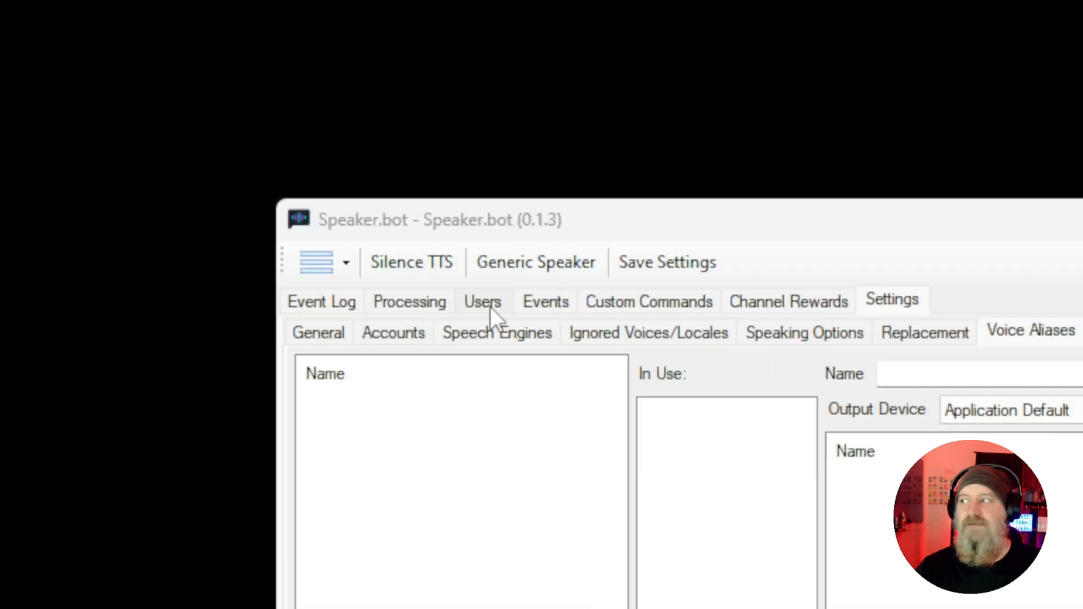
click(489, 310)
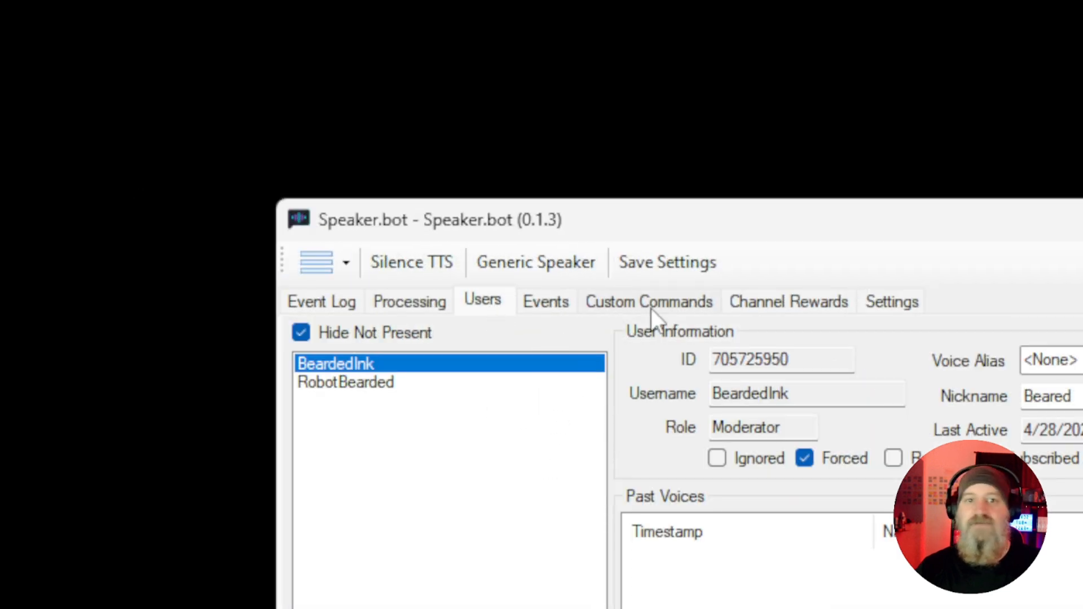
click(890, 302)
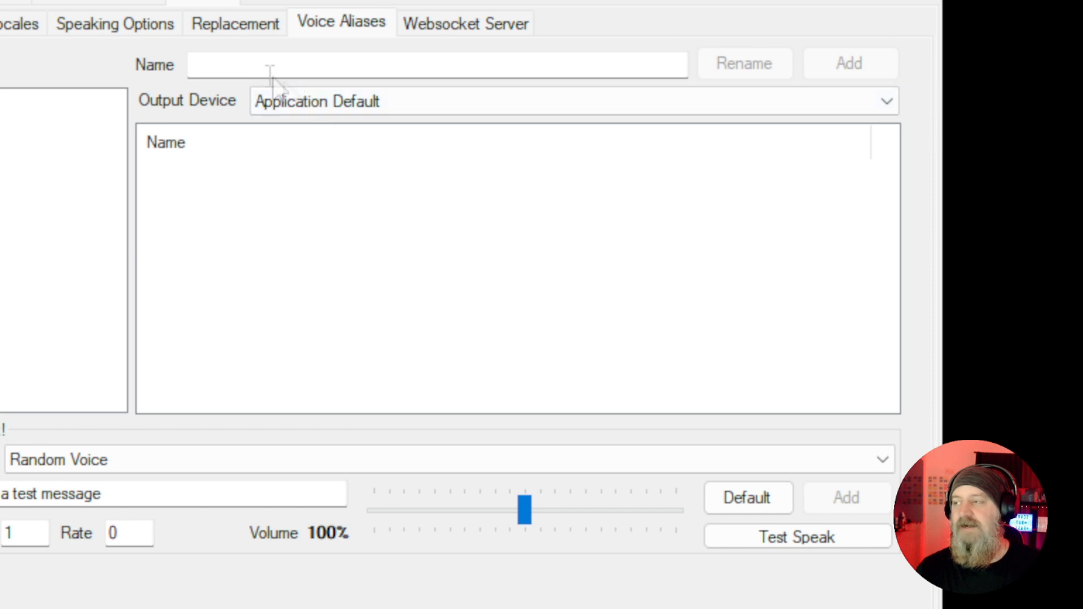
click(229, 65)
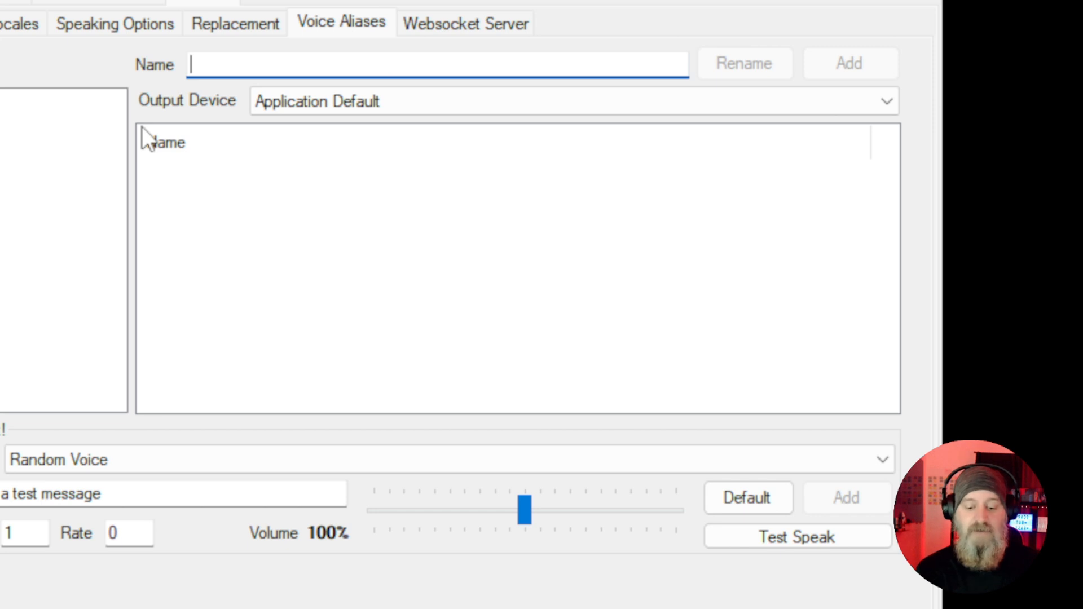
text(Beae)
key(BackSpace)
text(rded)
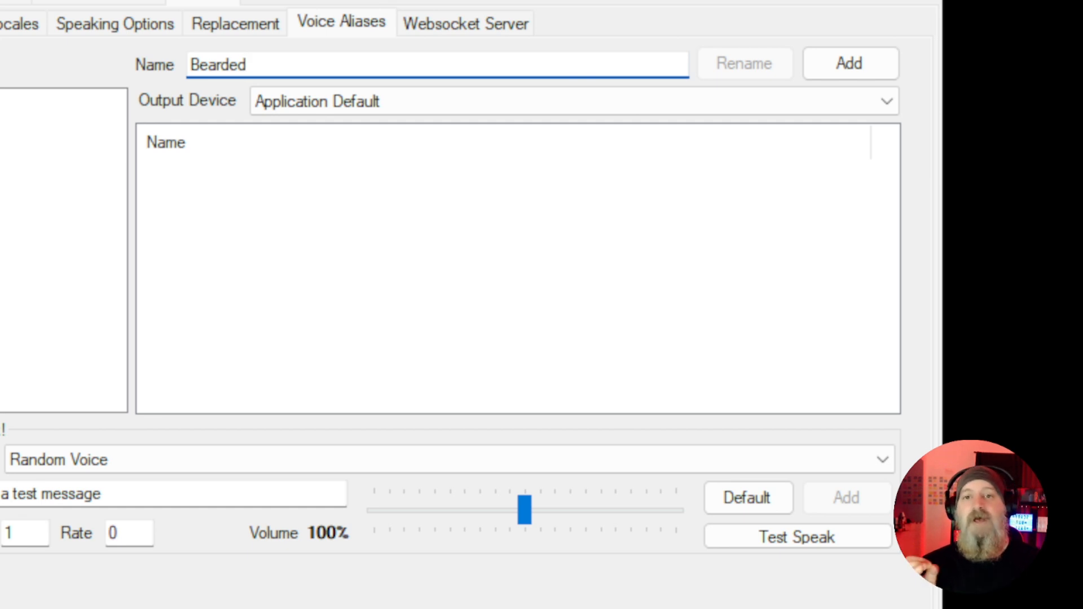
key(BackSpace)
key(BackSpace)
key(BackSpace)
key(BackSpace)
key(BackSpace)
key(BackSpace)
key(BackSpace)
text(Poopiehead)
key(BackSpace)
key(BackSpace)
key(BackSpace)
key(BackSpace)
key(BackSpace)
key(BackSpace)
key(BackSpace)
key(BackSpace)
key(BackSpace)
key(BackSpace)
Step: Add a voice alias named Bearded
text(Beared)
key(BackSpace)
key(BackSpace)
text(ded)
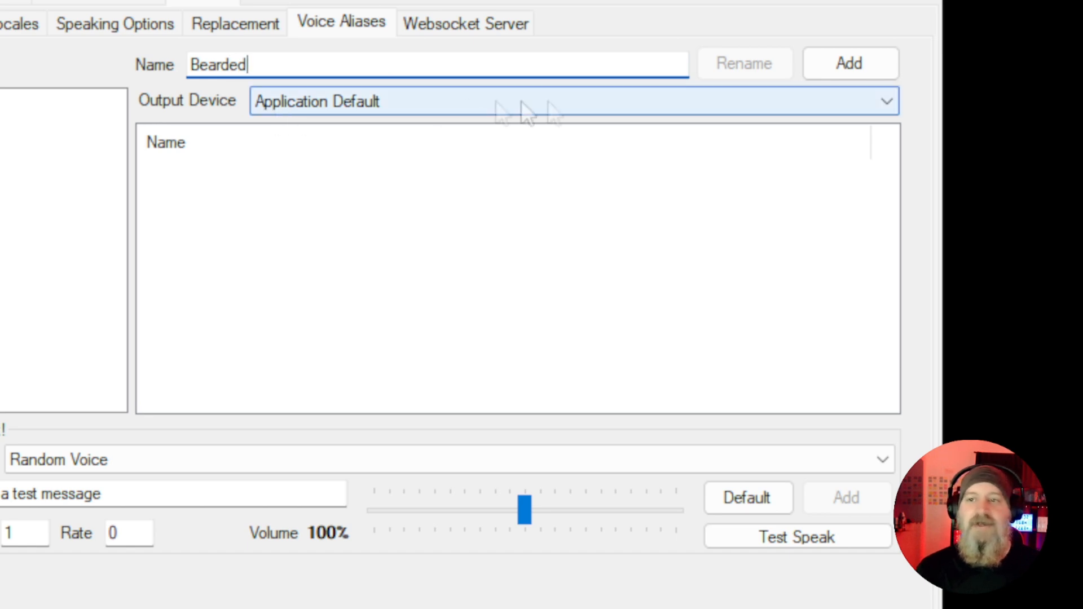
click(832, 69)
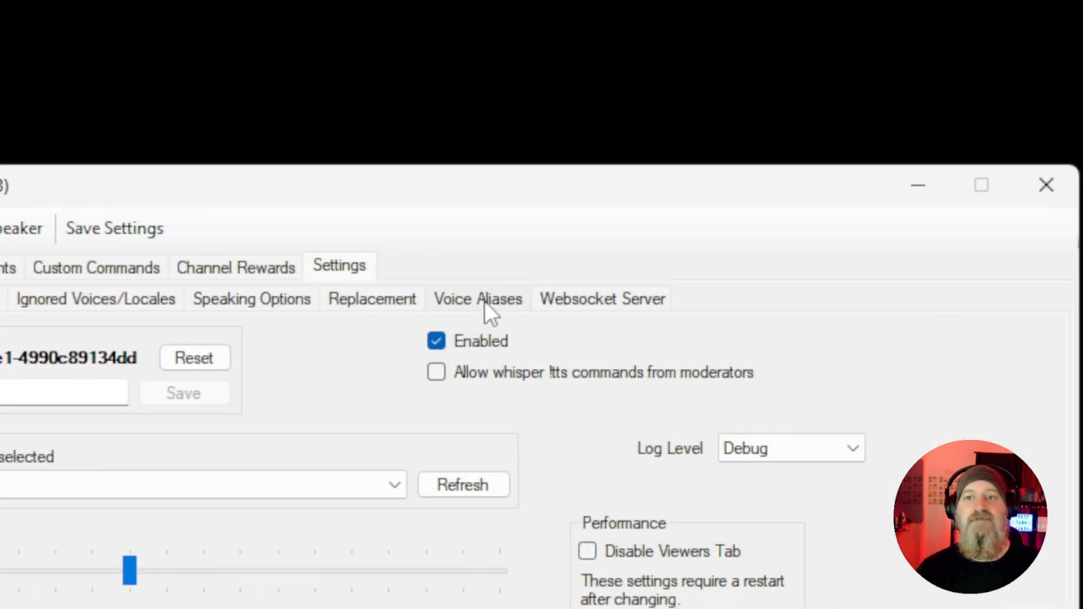
Step: Reopen the Voice Aliases settings and review the output devices available for the Bearded alias
click(484, 300)
click(496, 375)
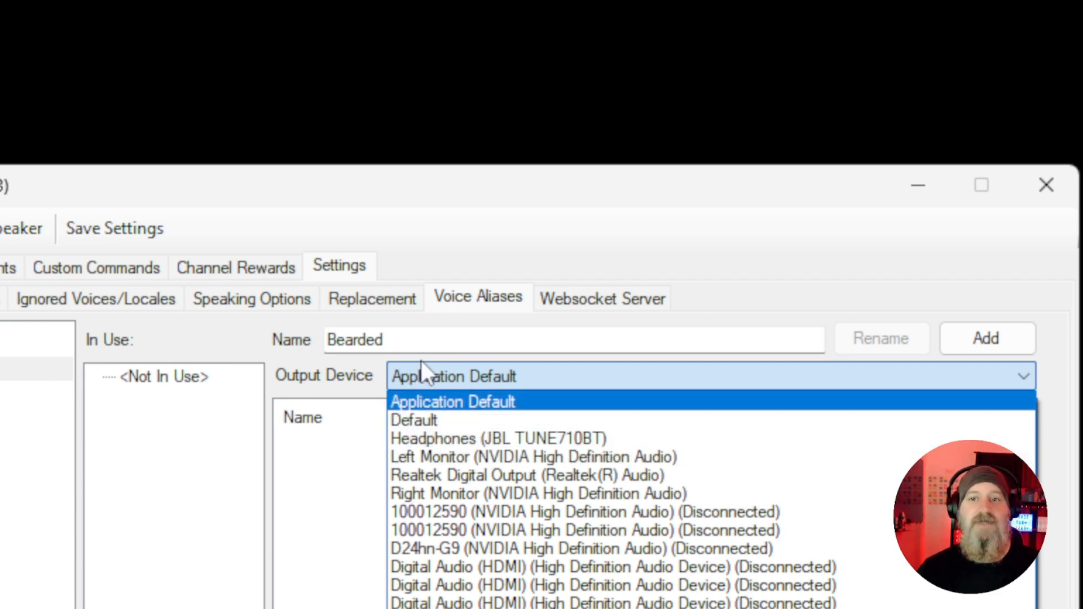
click(429, 384)
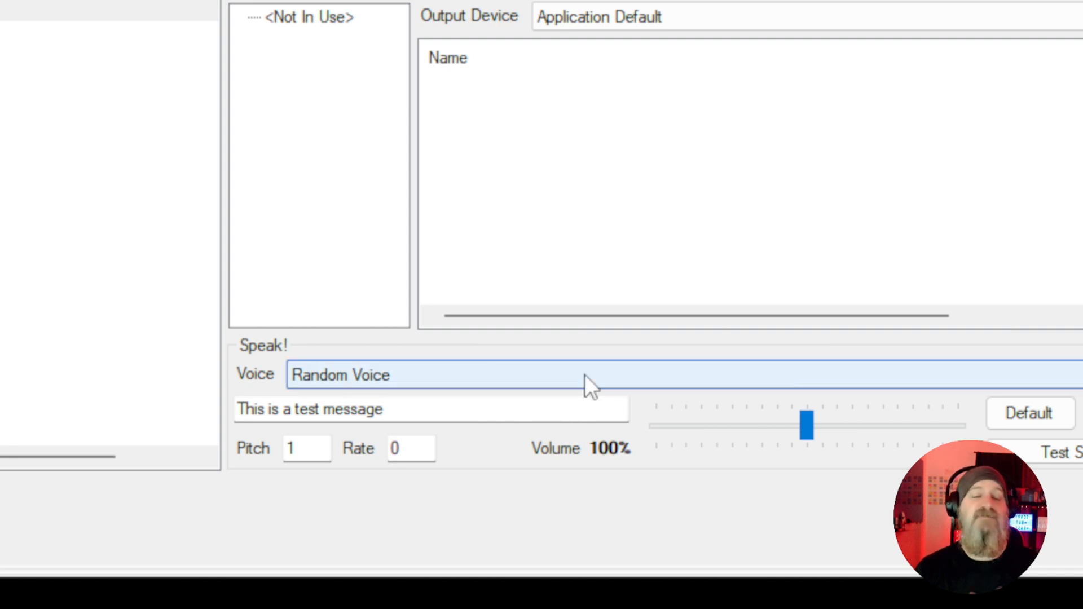
Step: Choose tts.monster - ghostface (TTSMonster) as the voice for the Bearded alias
click(584, 375)
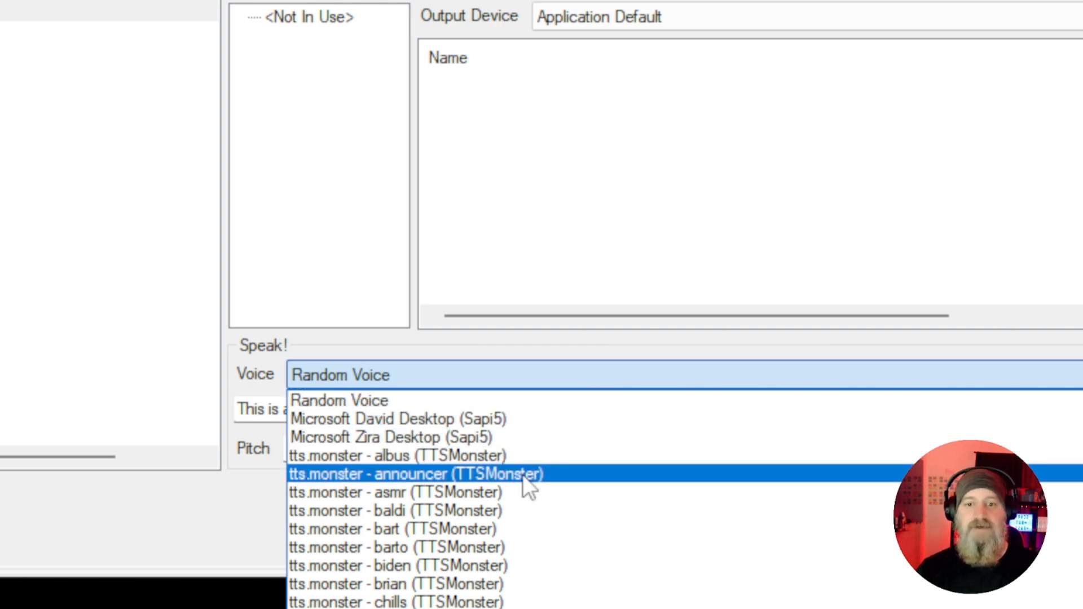
scroll(522, 476, down, 1)
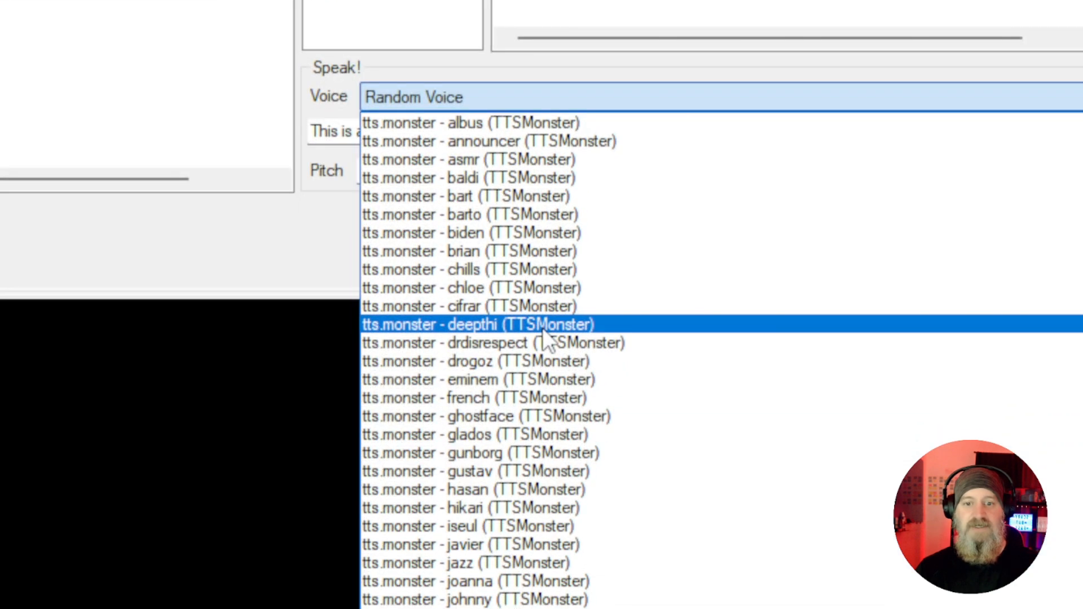
click(540, 415)
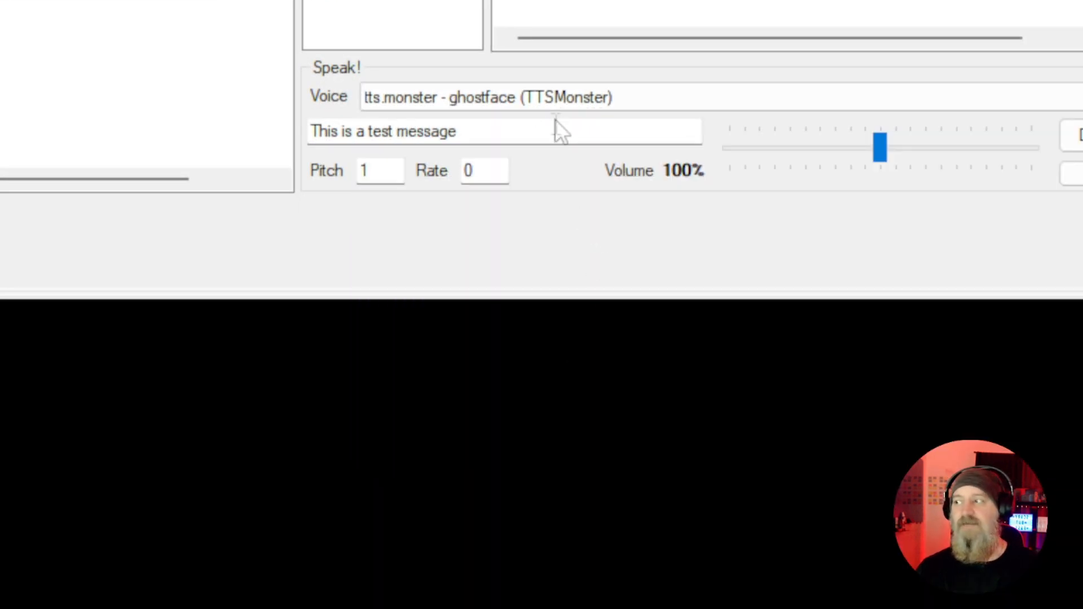
Step: Test the tts.monster - ghostface voice with the message "This is a test message" and add it to the Bearded alias
click(457, 132)
drag(528, 131, 270, 150)
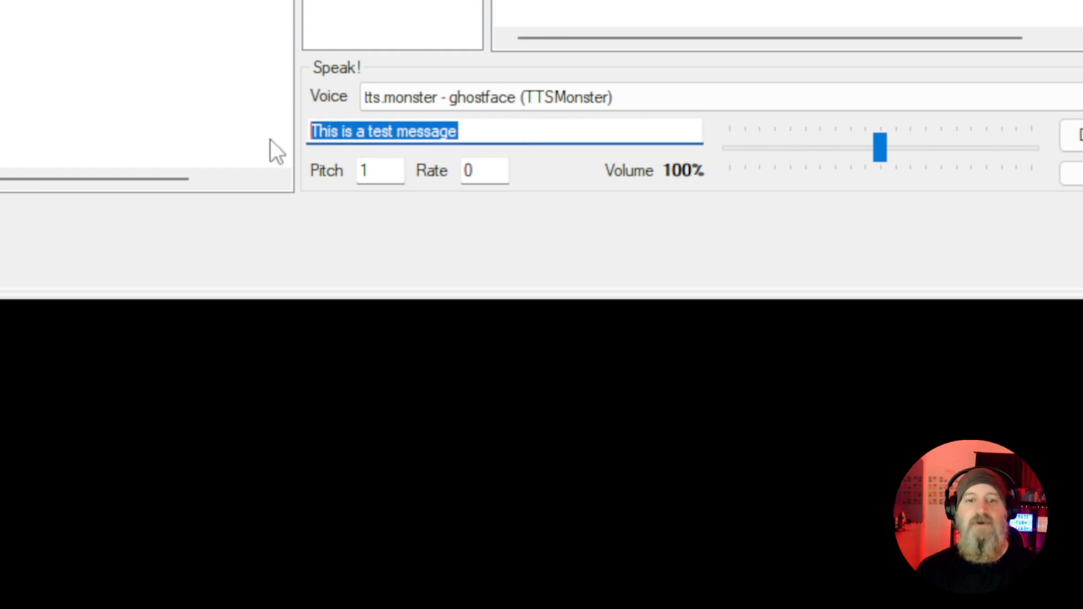
click(469, 134)
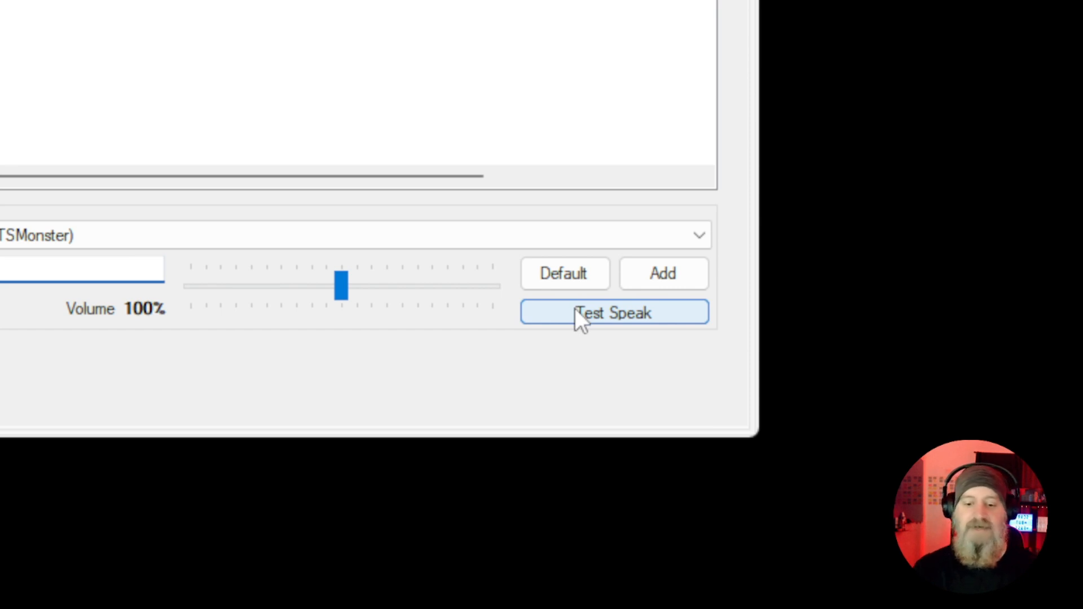
click(575, 312)
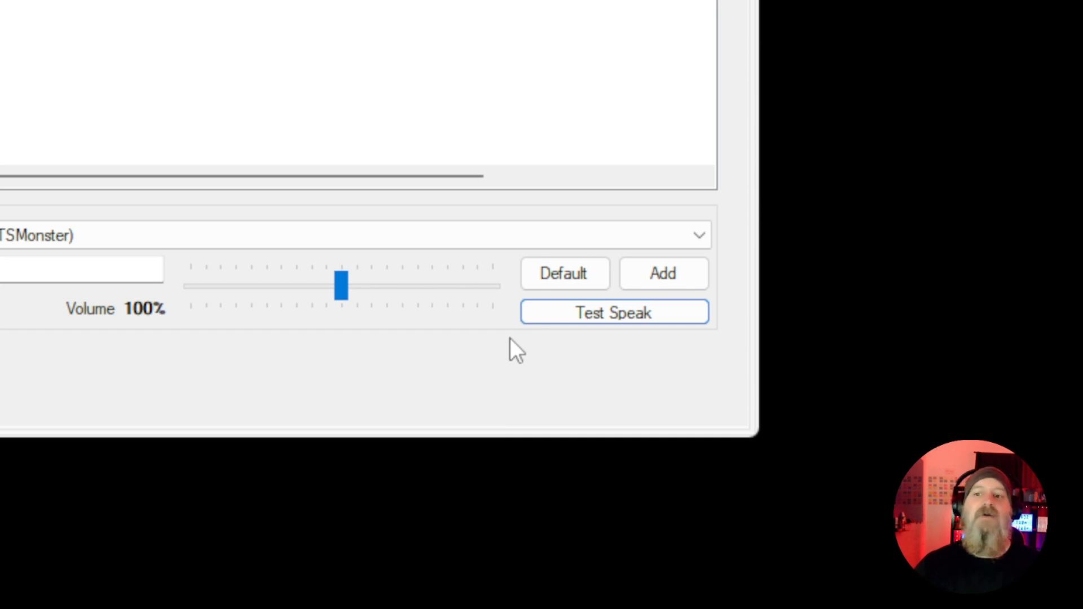
click(642, 277)
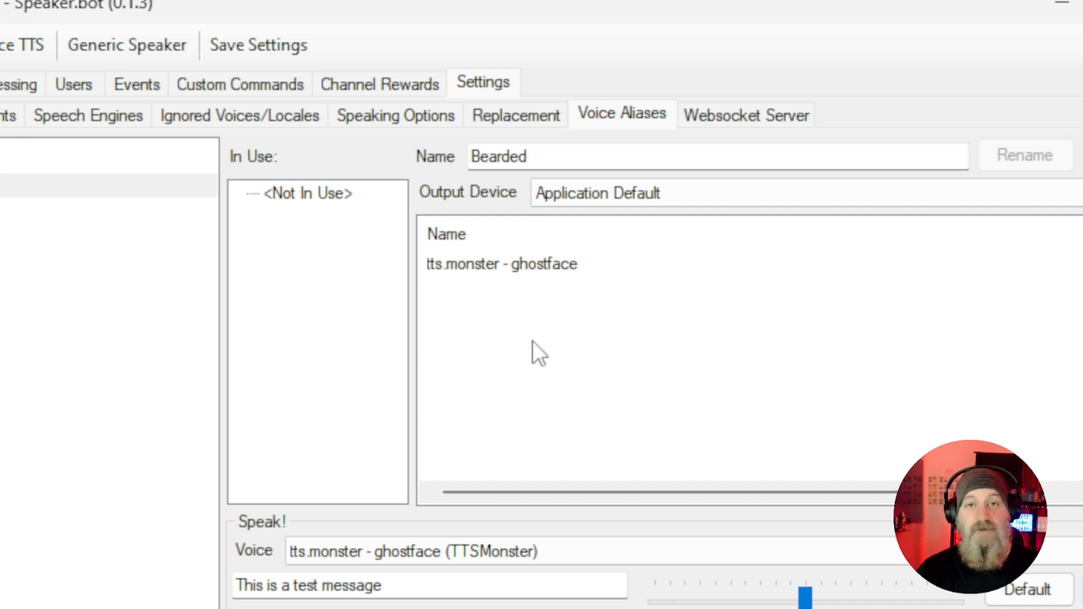
Step: Add tts.monster - kermit (TTSMonster) as a second voice for the Bearded alias
click(483, 552)
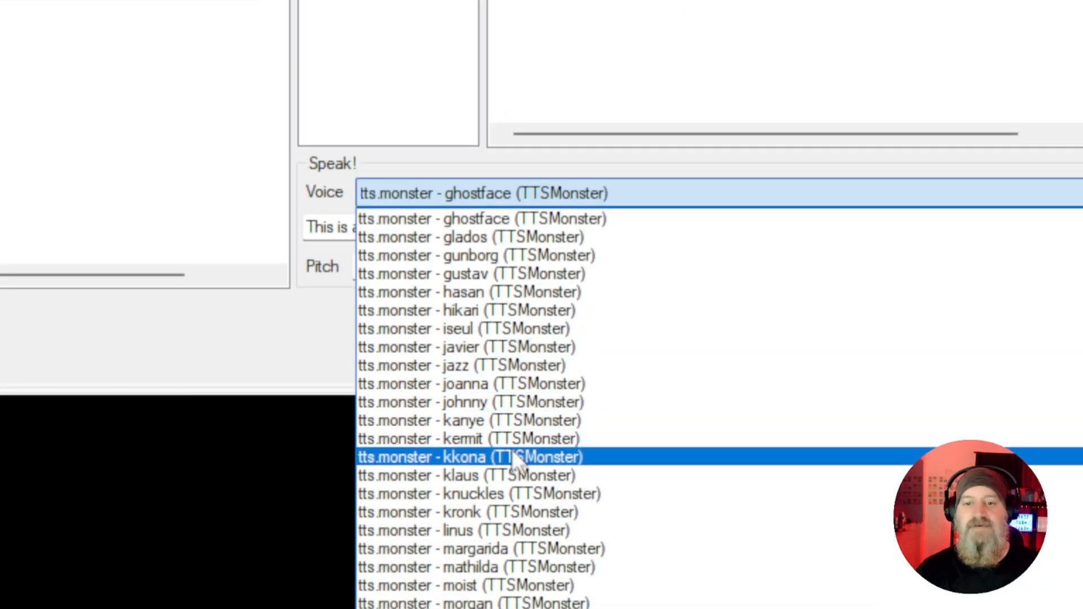
click(510, 438)
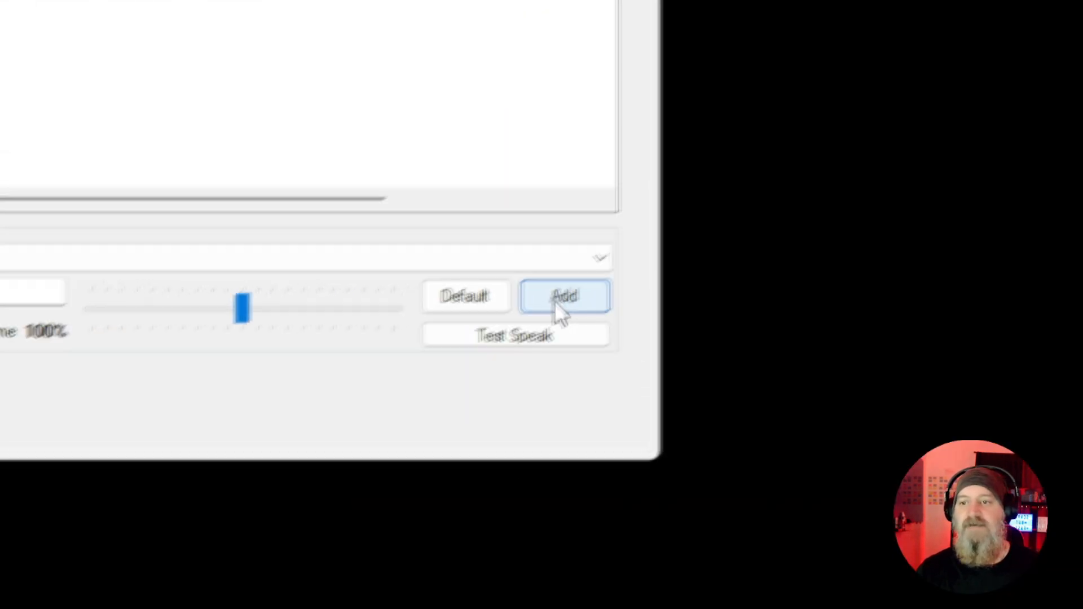
click(550, 305)
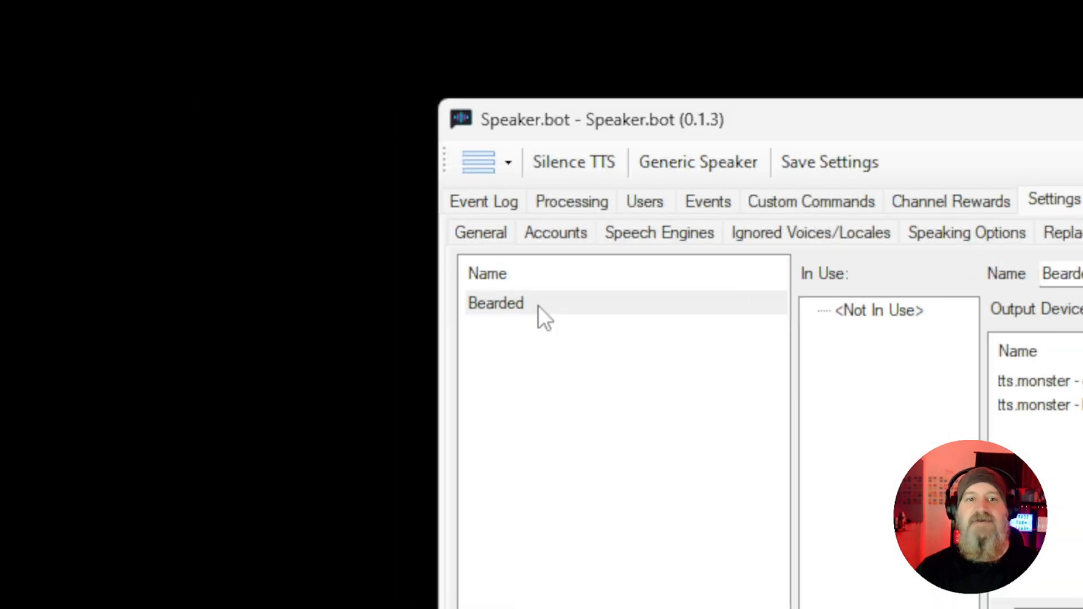
click(538, 305)
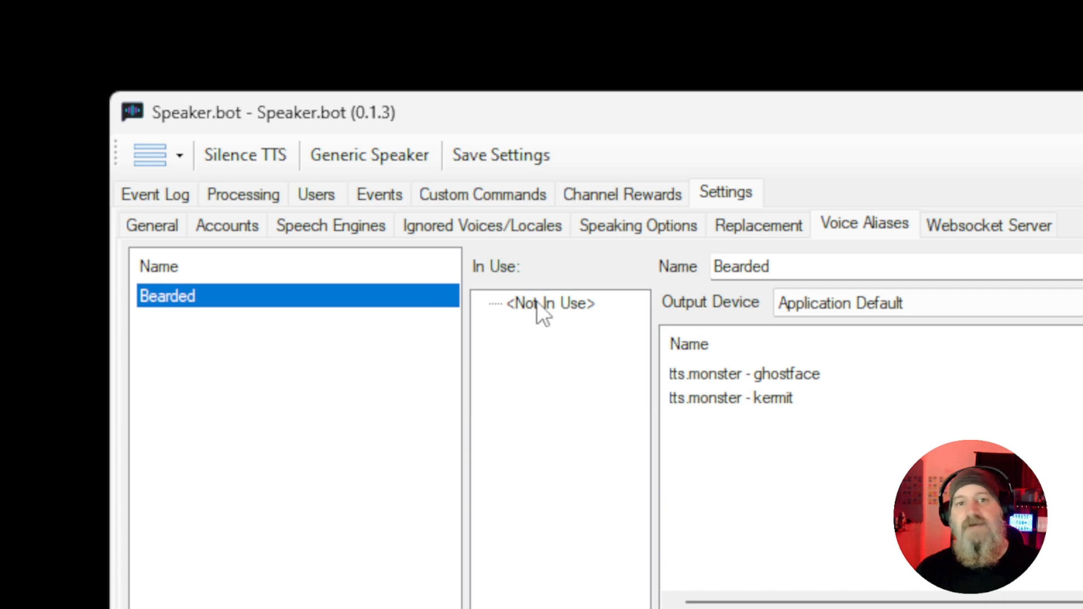
Step: Review the listed users' roles and voice aliases in the Users section, including those in the separate TwitchSpeaker window
click(317, 199)
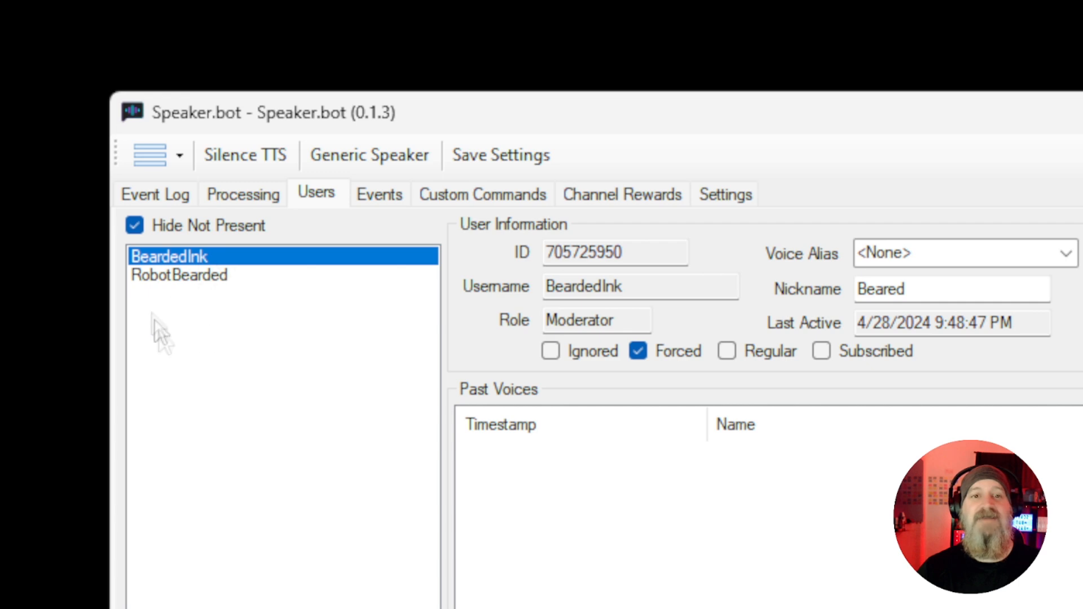
click(206, 276)
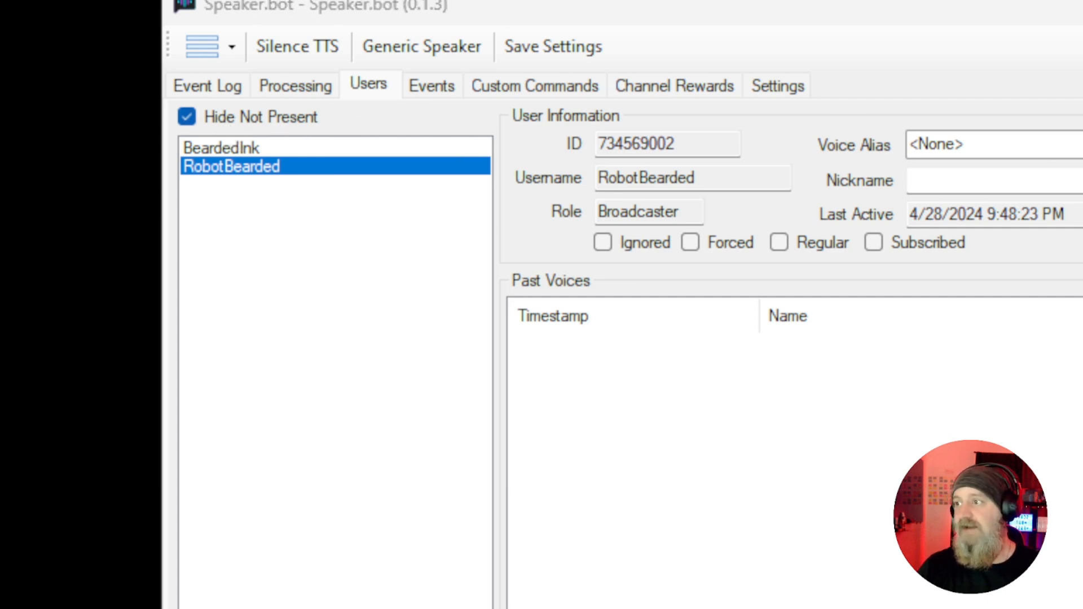
drag(1082, 17, 680, 26)
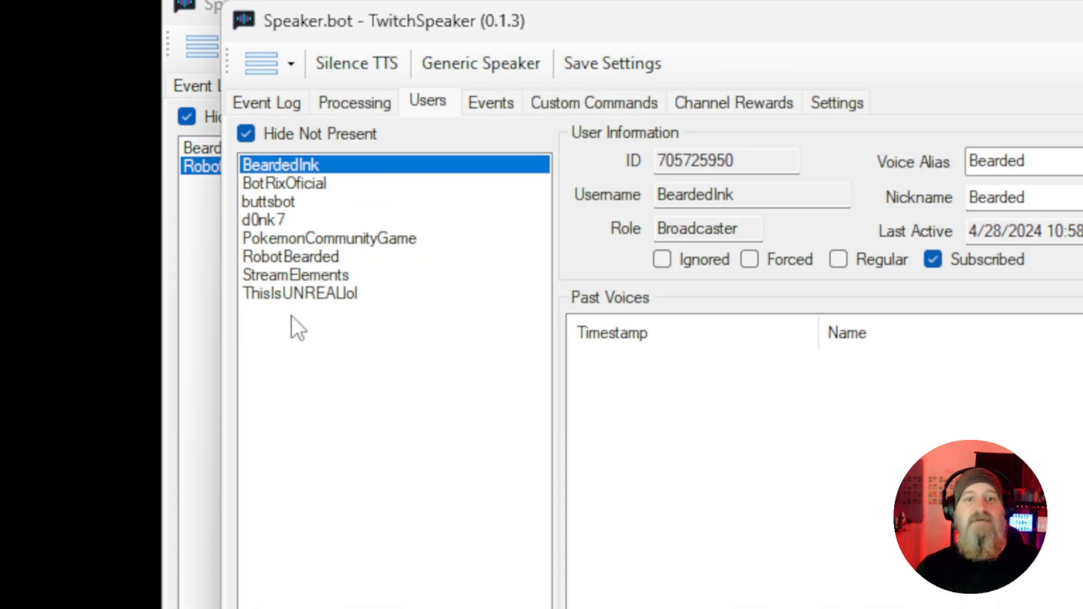
click(285, 245)
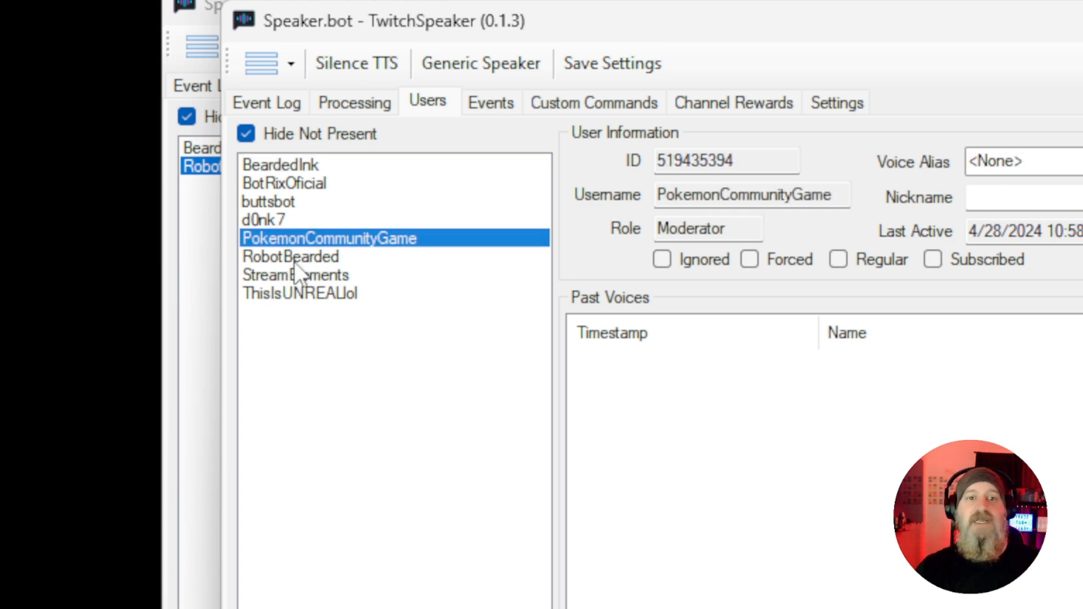
click(293, 260)
click(302, 276)
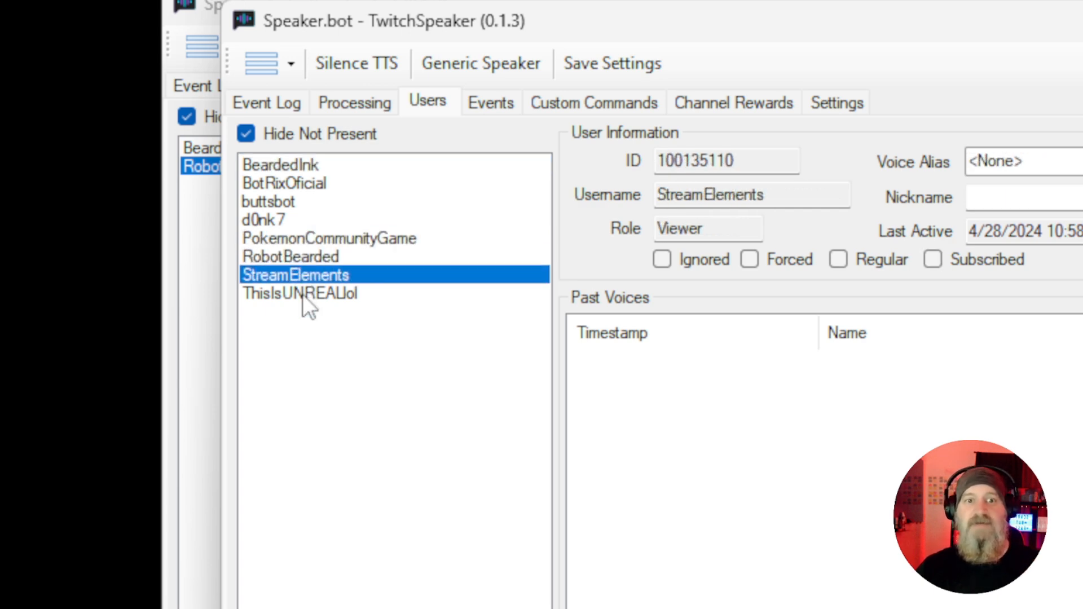
click(302, 294)
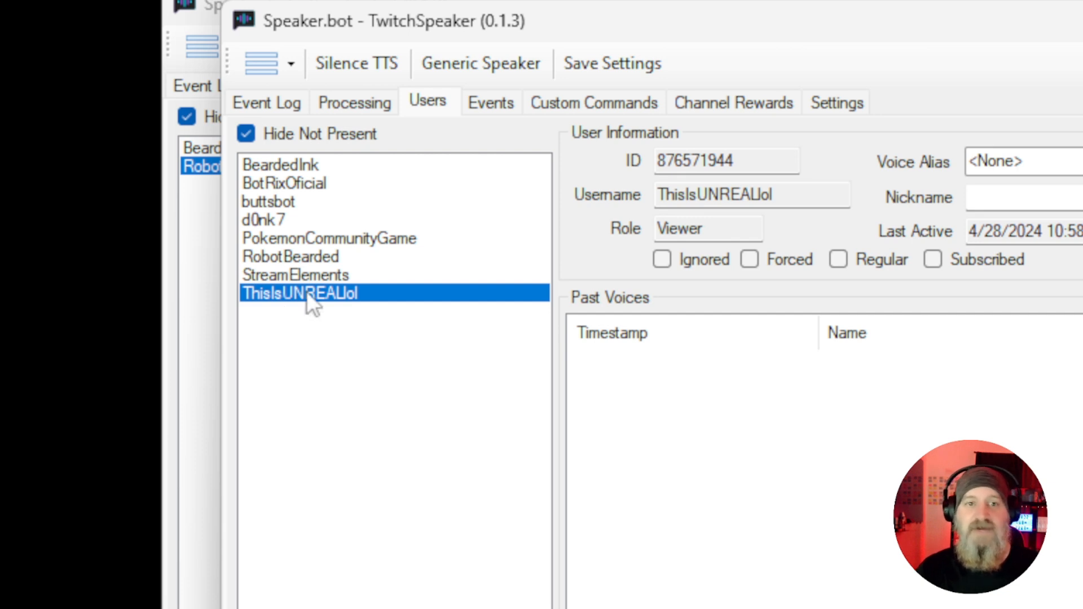
click(286, 169)
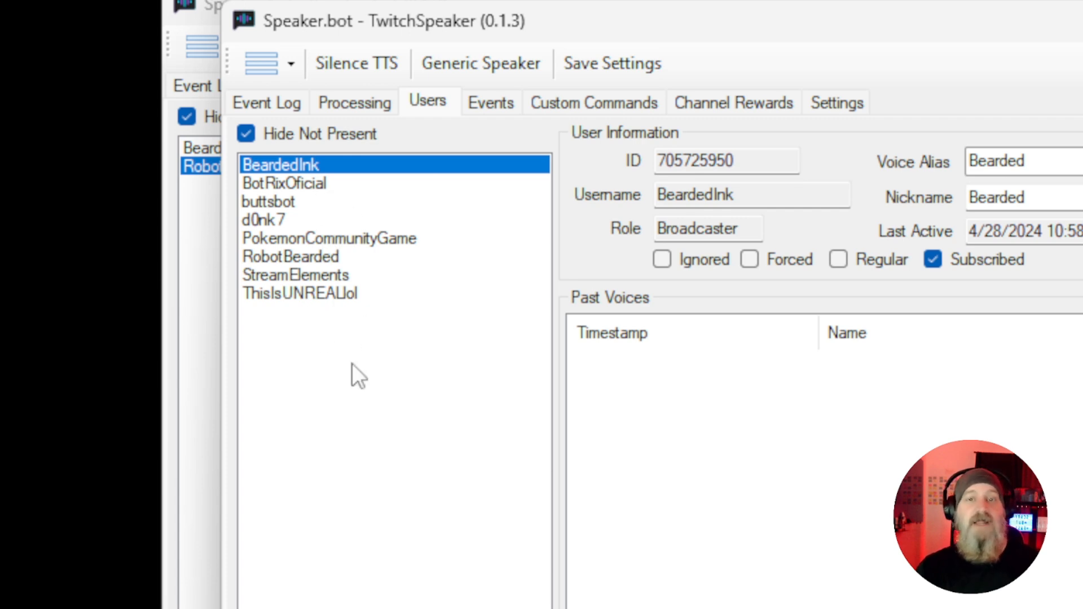
Step: Browse TwitchSpeaker's user list with absent users included, restore Hide Not Present, and return to the main Speaker.bot window
click(248, 136)
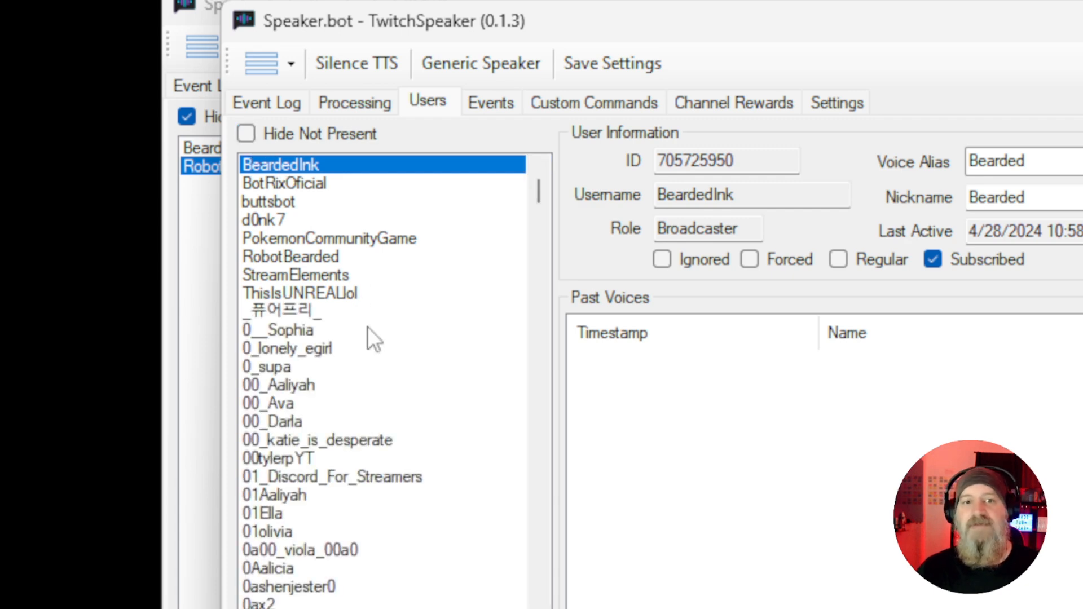
scroll(369, 326, down, 5)
scroll(369, 329, down, 11)
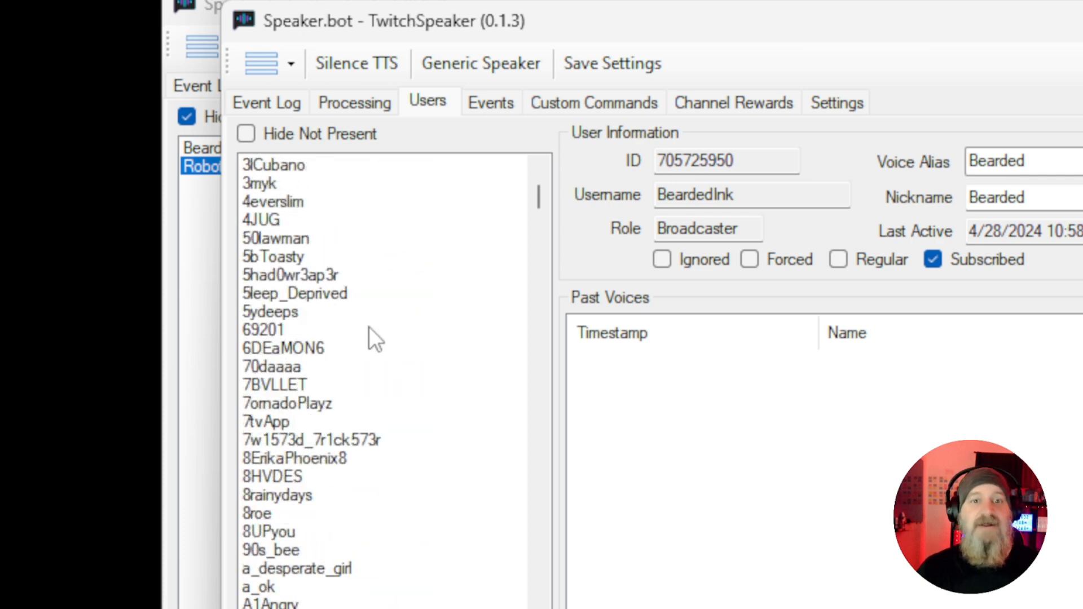
scroll(369, 326, down, 11)
scroll(373, 329, down, 20)
scroll(374, 333, down, 20)
scroll(374, 330, down, 10)
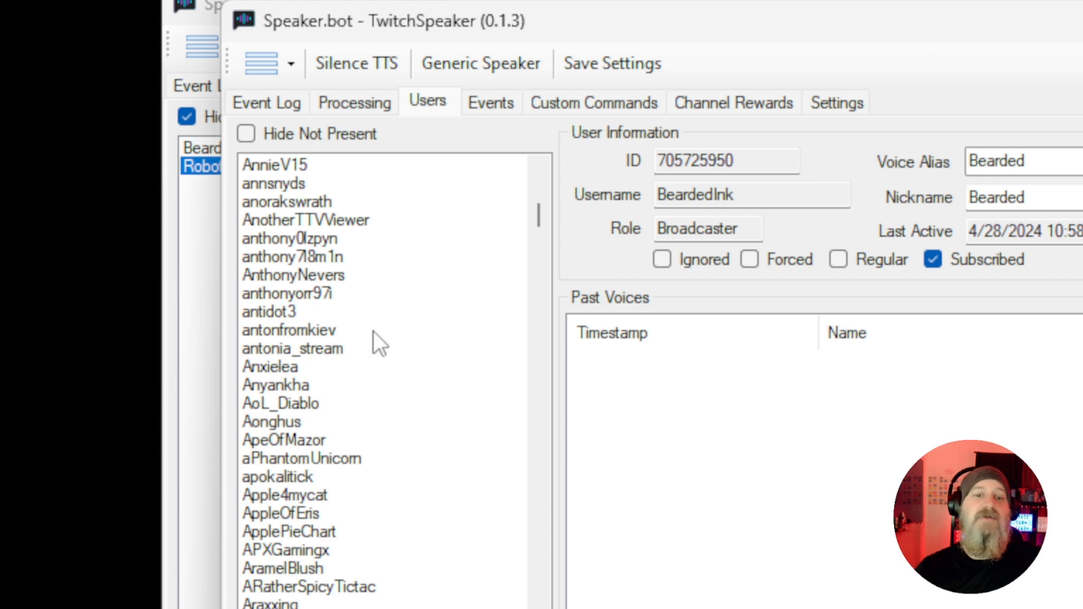
scroll(373, 330, down, 14)
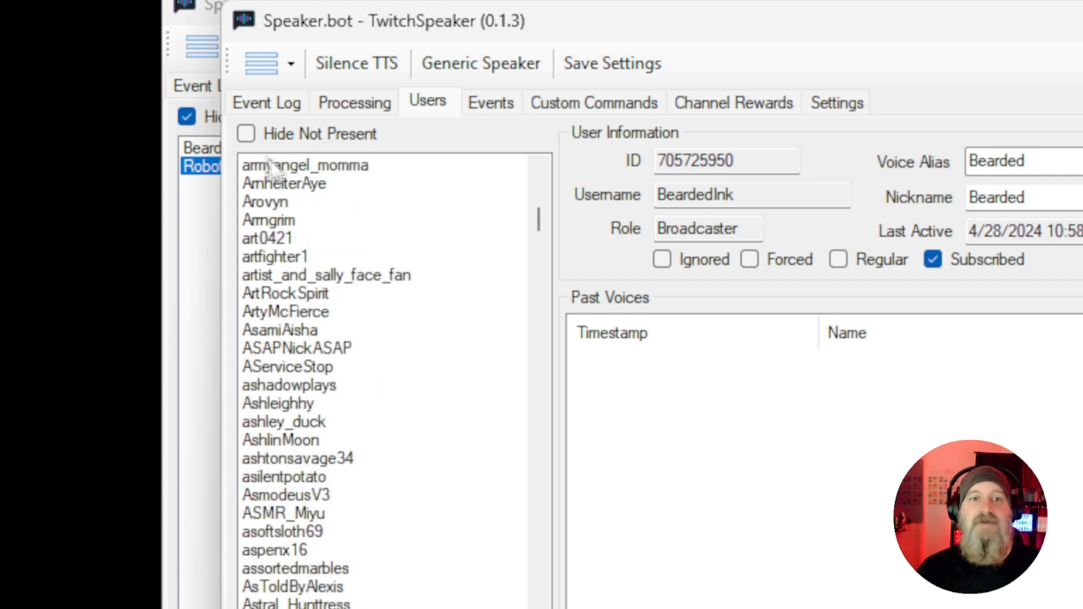
click(248, 137)
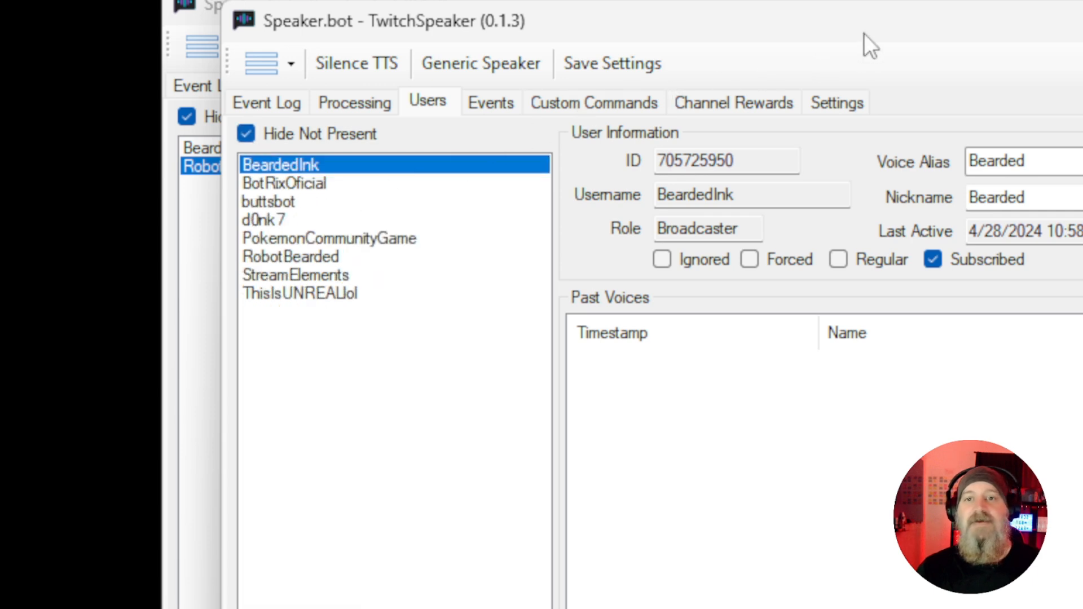
click(1077, 22)
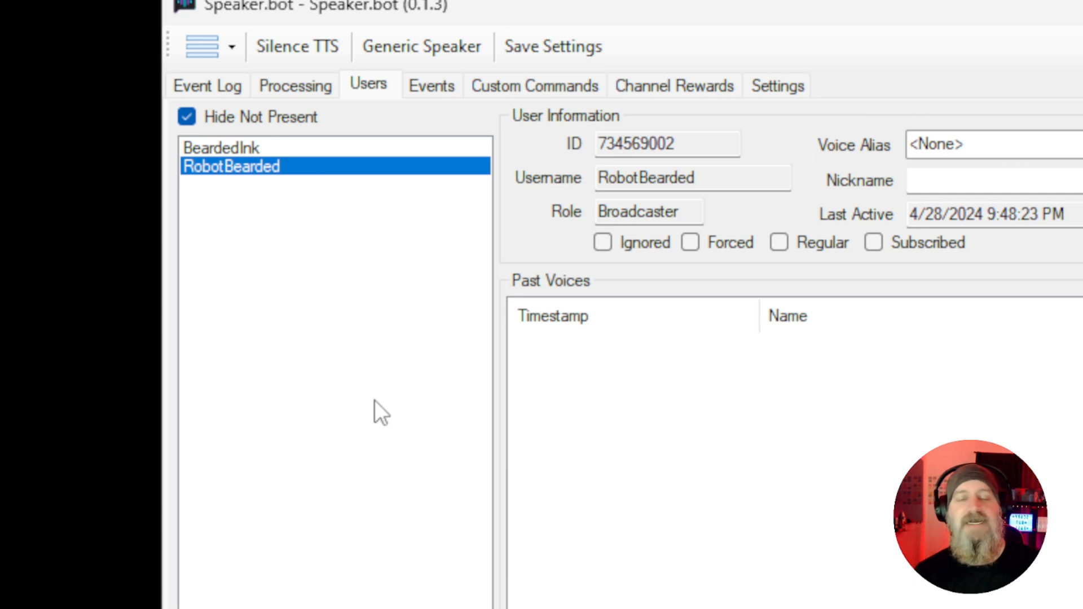
Step: Assign the Bearded voice alias to the user with the Moderator role and save the settings
click(698, 180)
drag(720, 181, 578, 192)
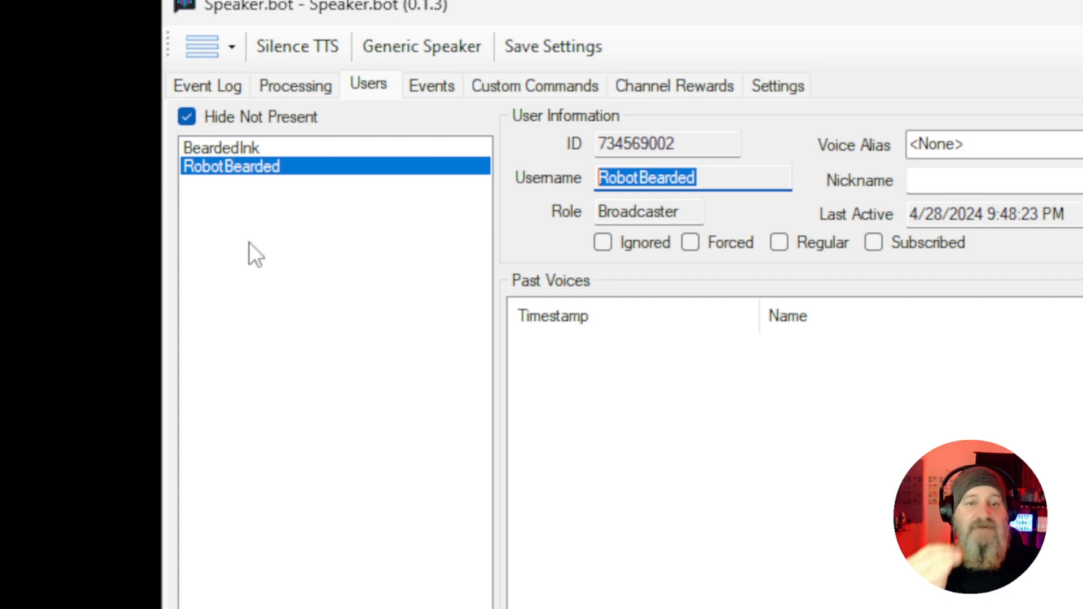
click(274, 150)
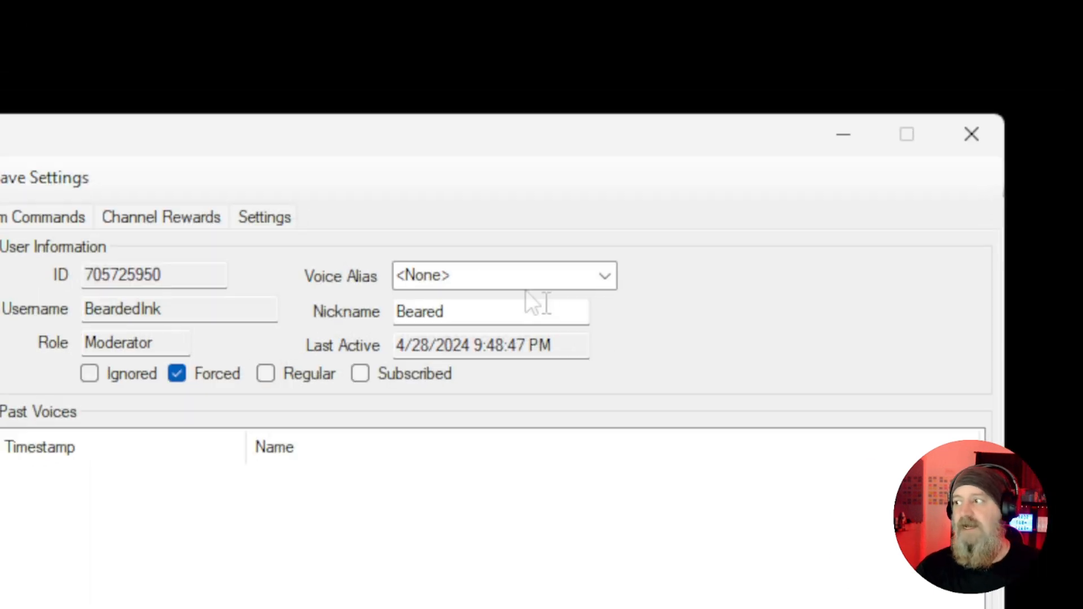
click(600, 285)
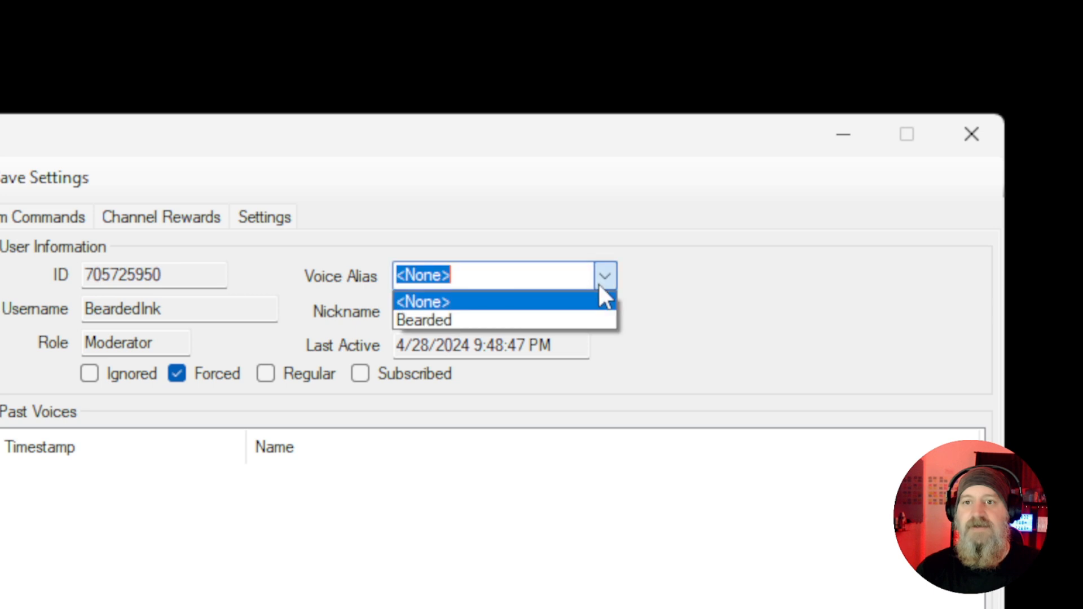
click(444, 326)
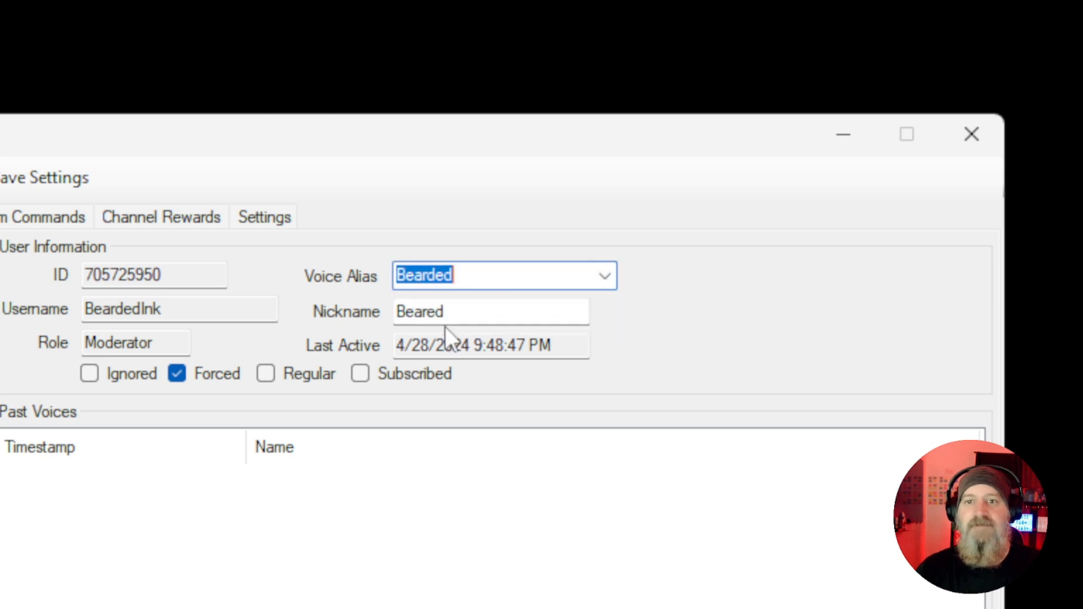
click(463, 308)
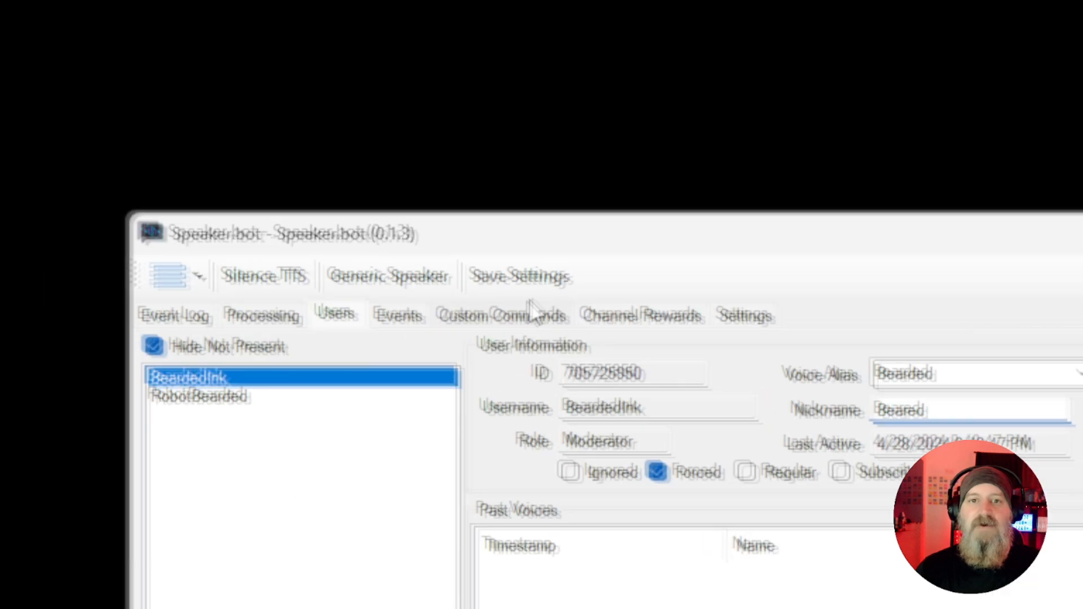
click(538, 293)
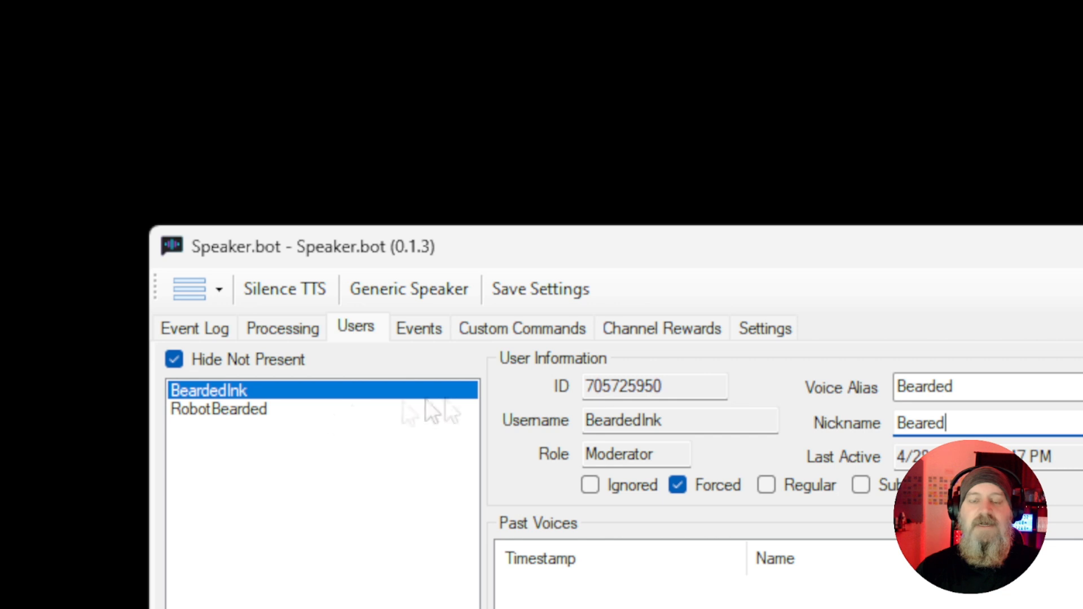
Step: Check where the Bearded voice alias is in use and delete the tts.monster - kermit voice from it
click(760, 333)
click(286, 432)
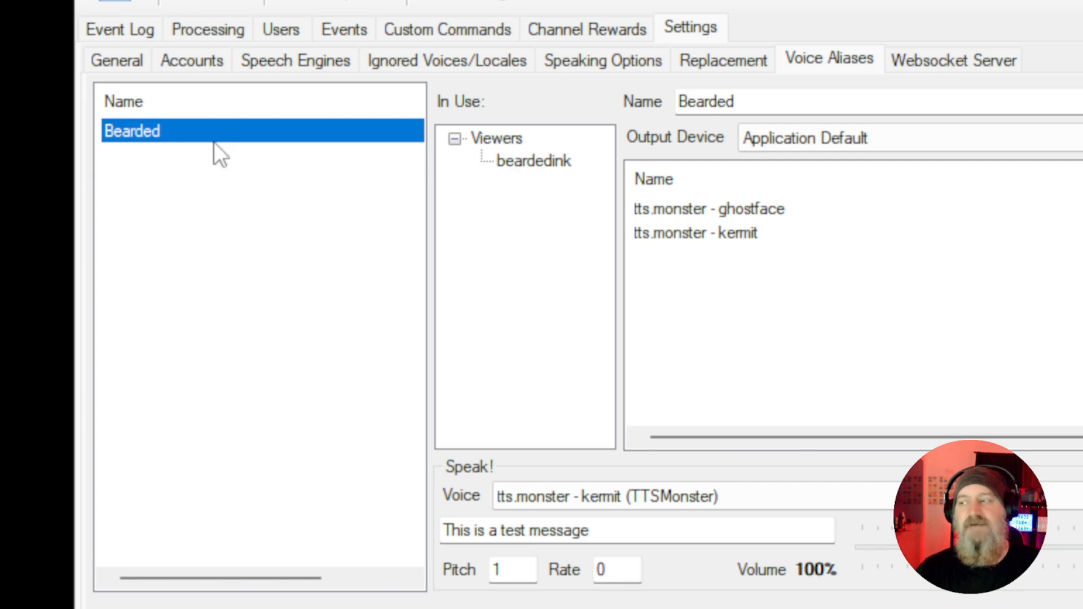
click(698, 211)
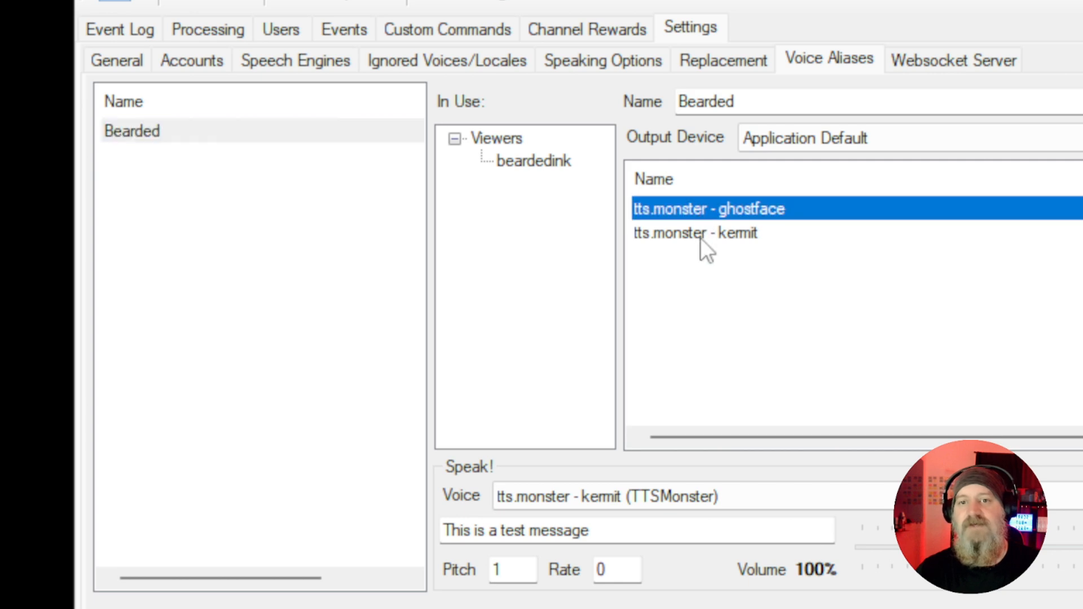
click(700, 237)
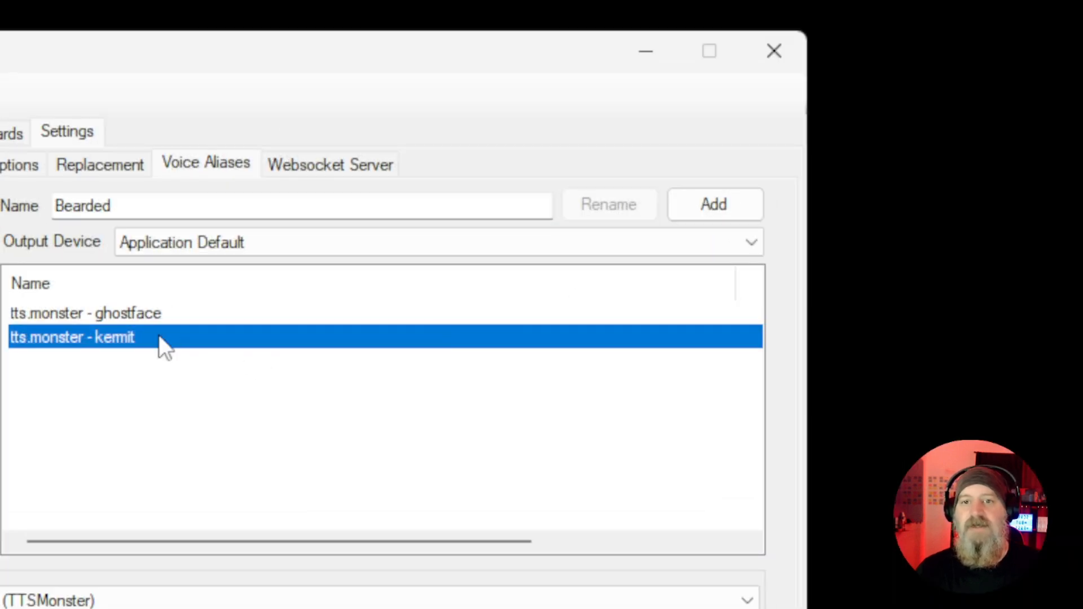
right_click(159, 337)
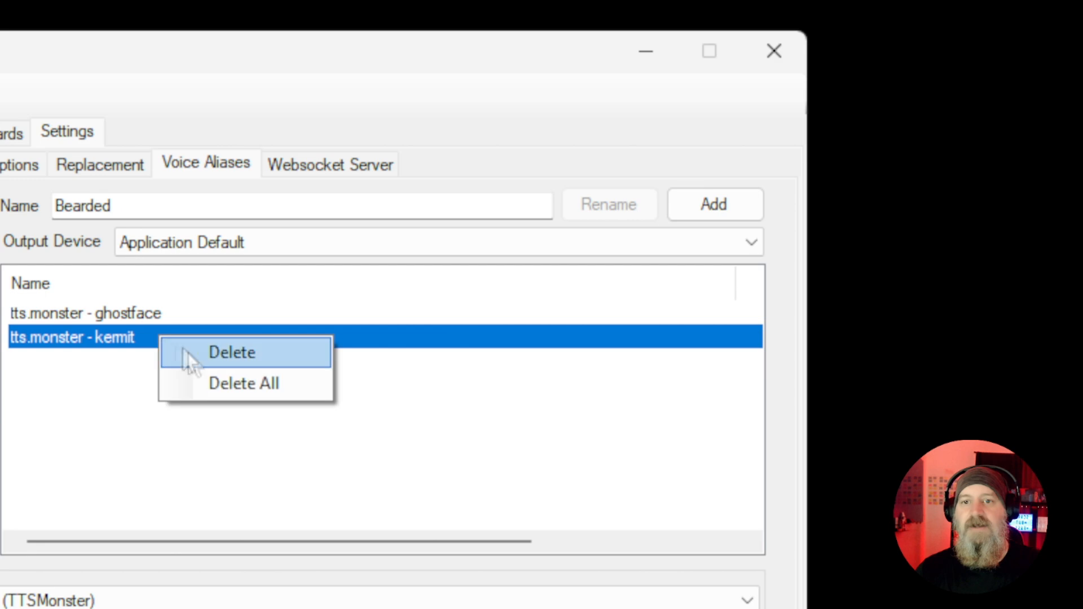
click(225, 353)
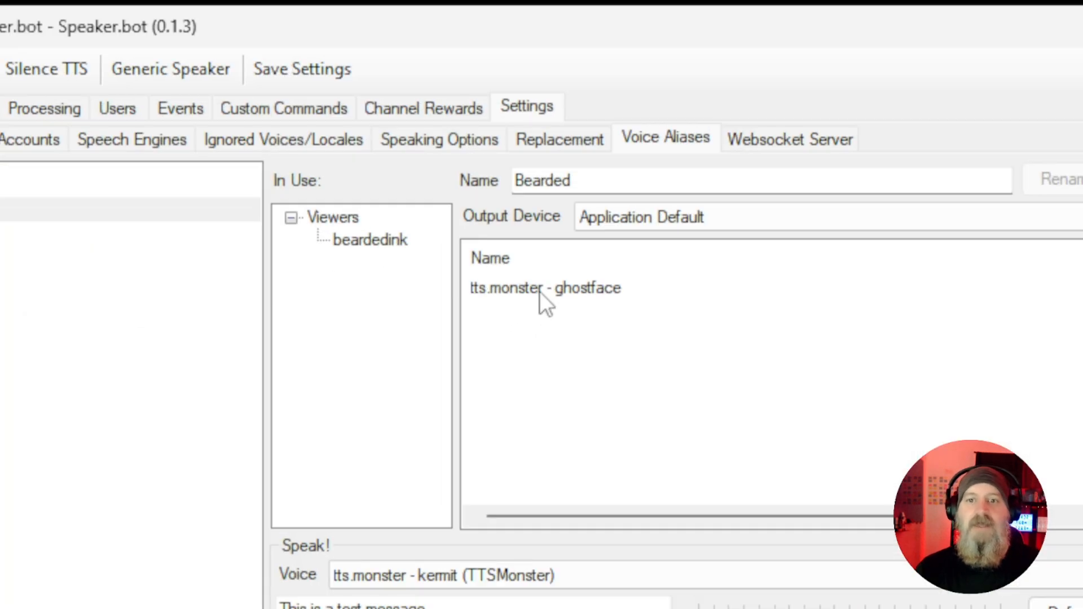
Step: View the deletion options for the tts.monster - ghostface voice in the Bearded alias, leaving without choosing one
click(79, 316)
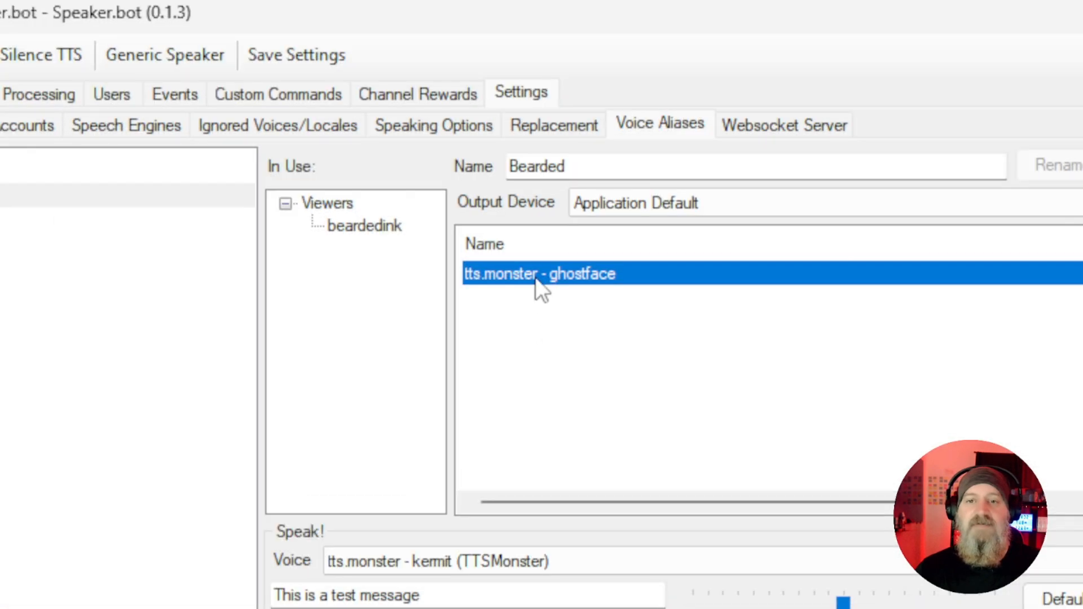
right_click(536, 276)
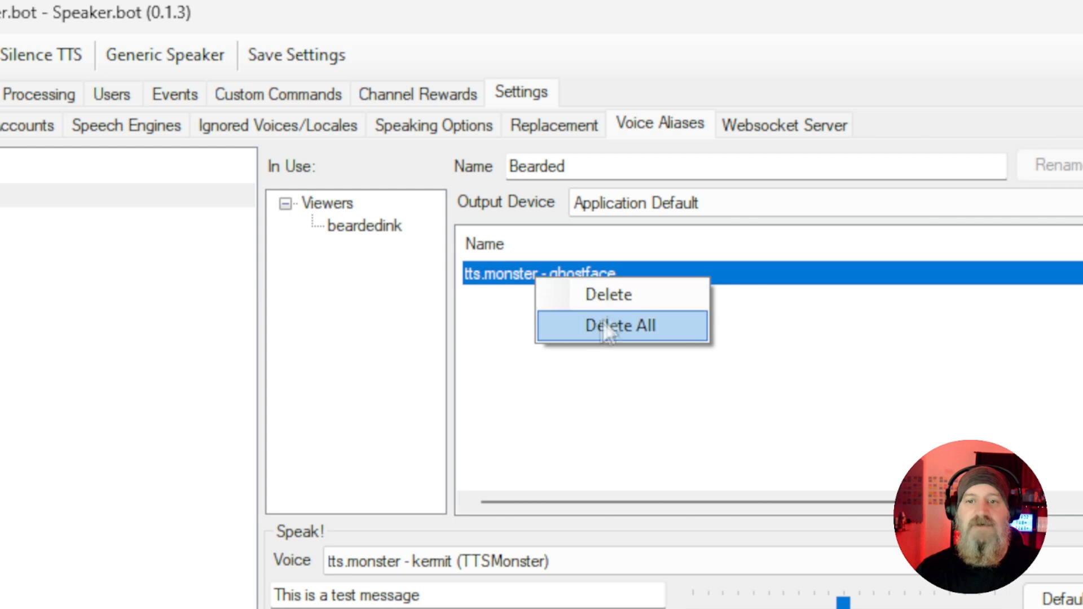
click(533, 378)
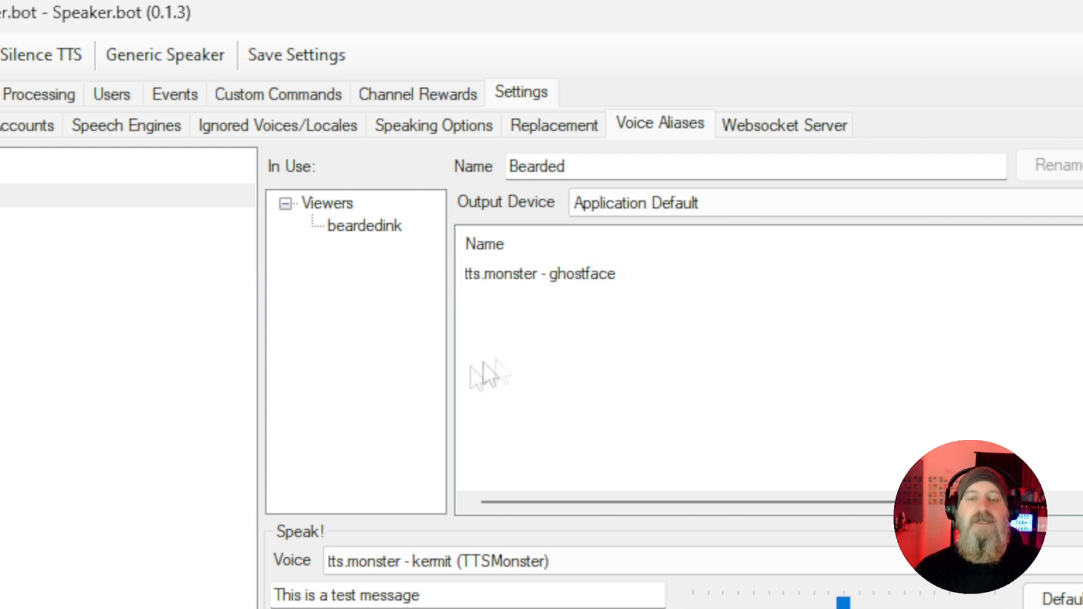
Step: Create a voice alias named ItAlexxGaming and add the tts.monster - kronk voice to it
drag(587, 169, 507, 167)
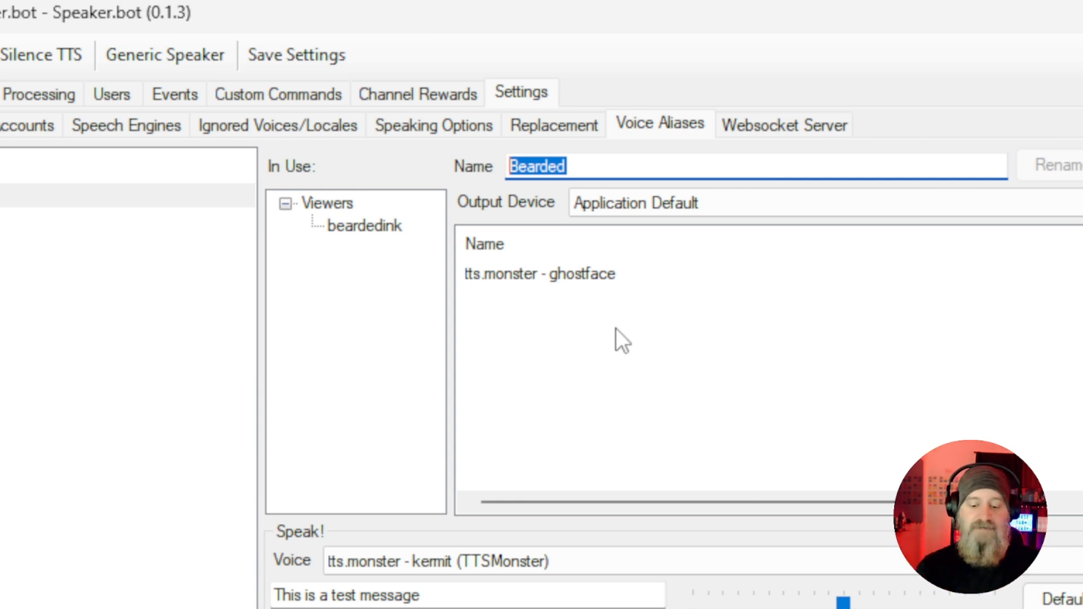
text(ItA)
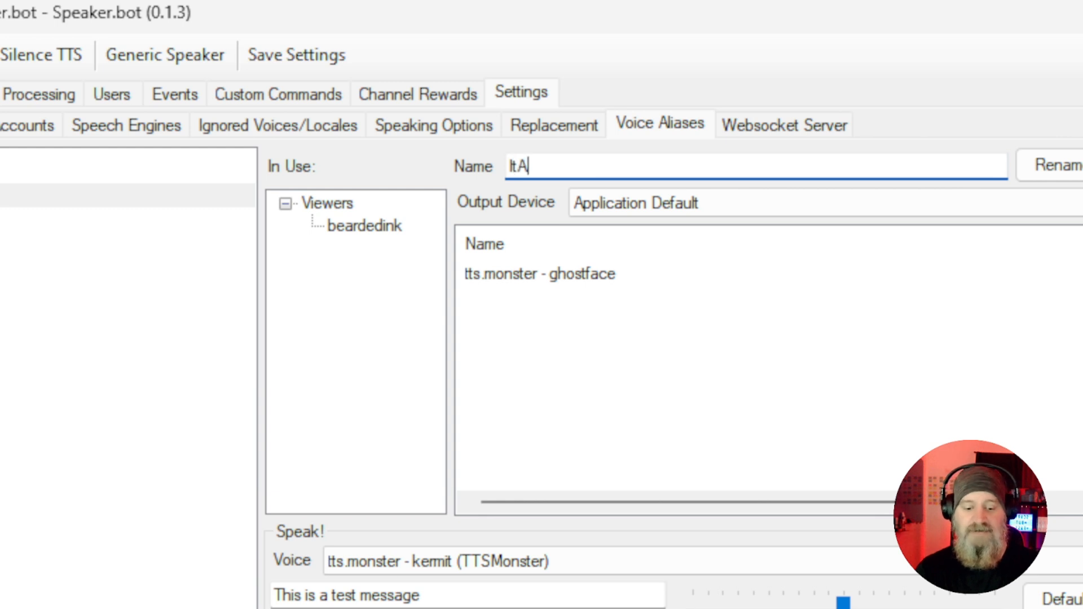
text(lexxGaming)
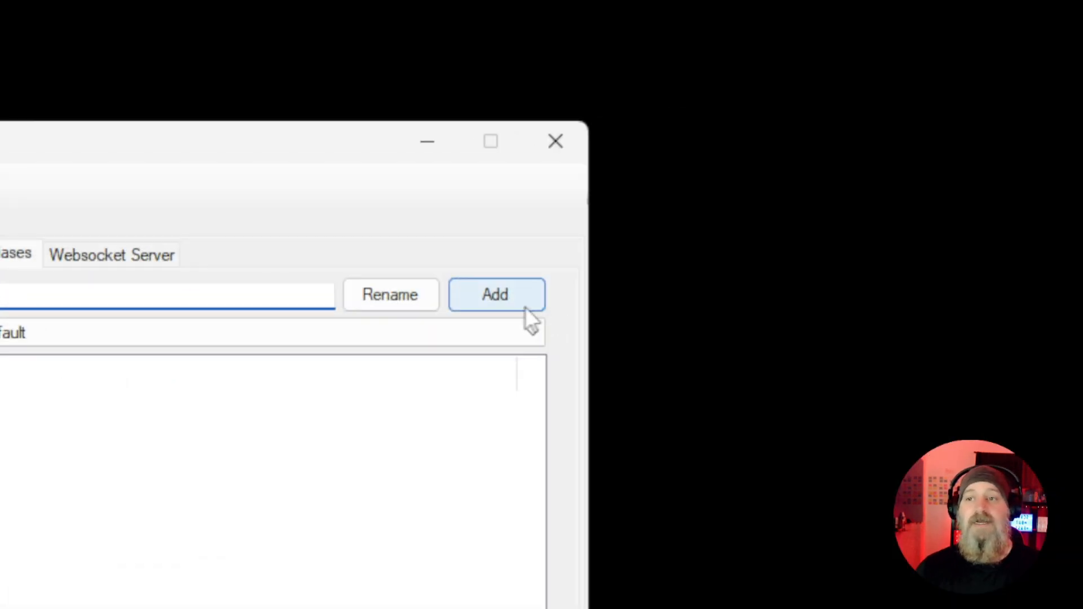
click(513, 301)
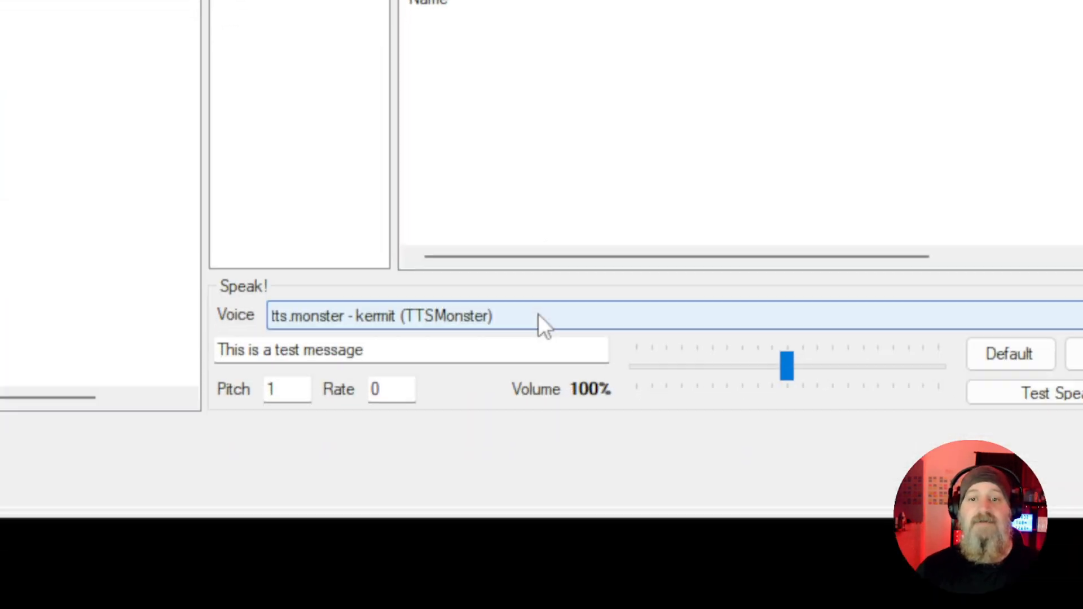
click(461, 523)
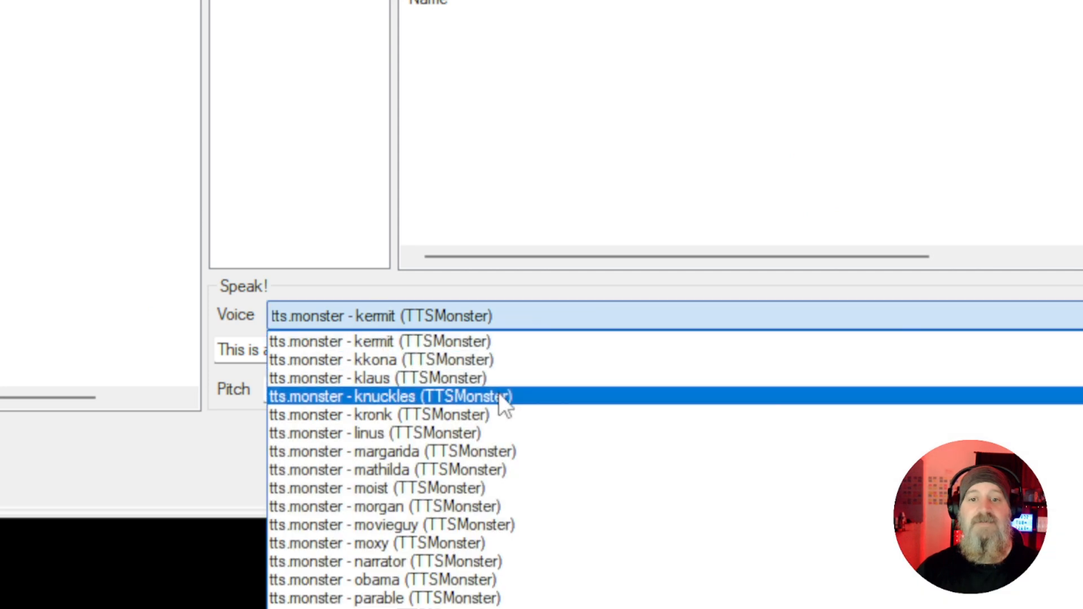
click(477, 418)
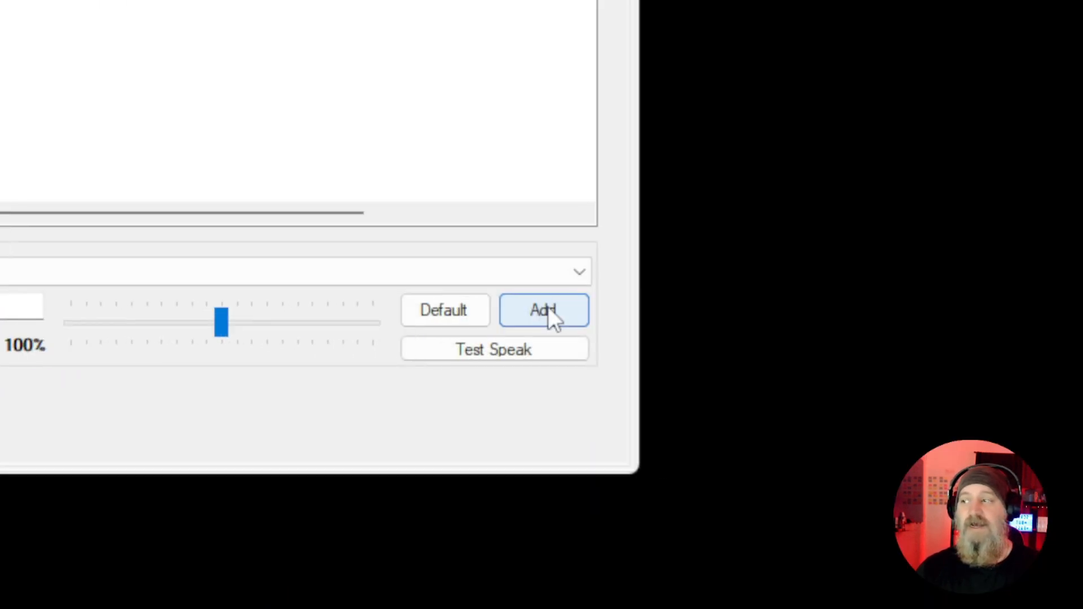
click(994, 342)
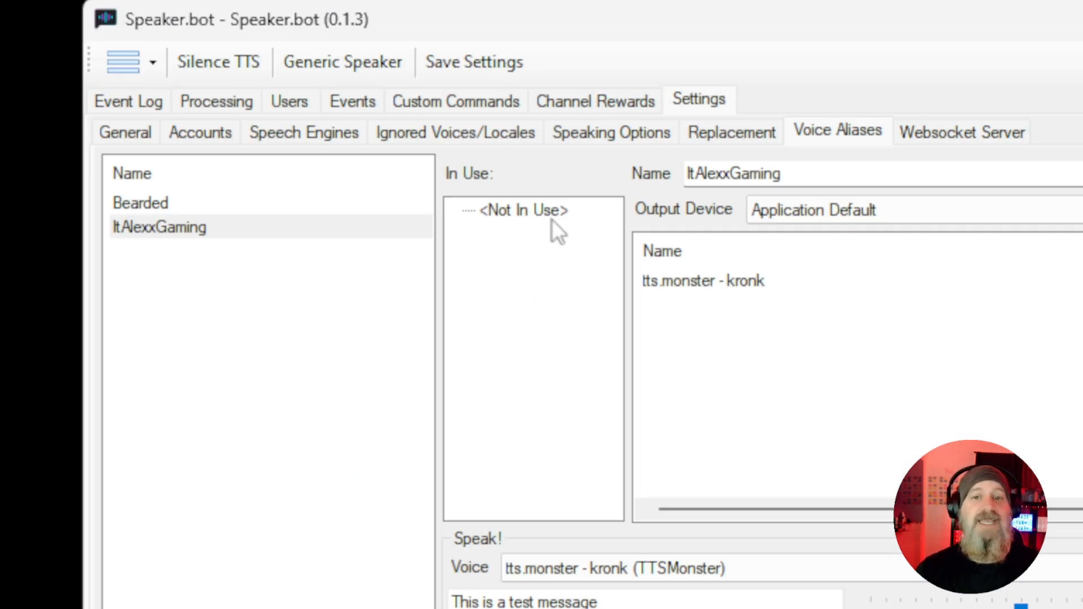
Step: Assign the ItAlexxGaming voice alias to the user with the Moderator role and set the nickname to Wifey
click(287, 104)
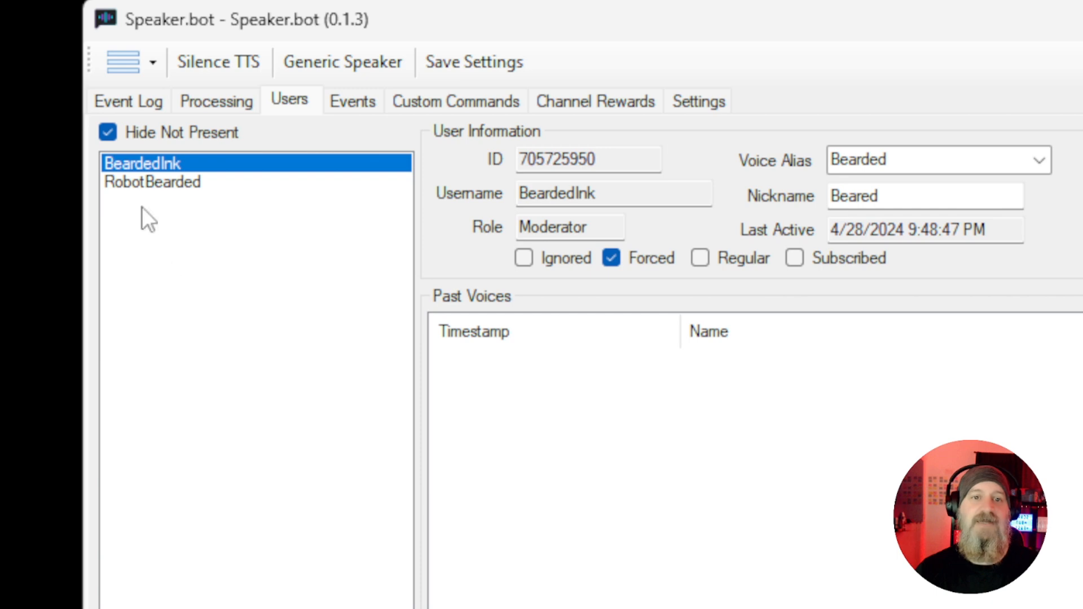
double_click(891, 159)
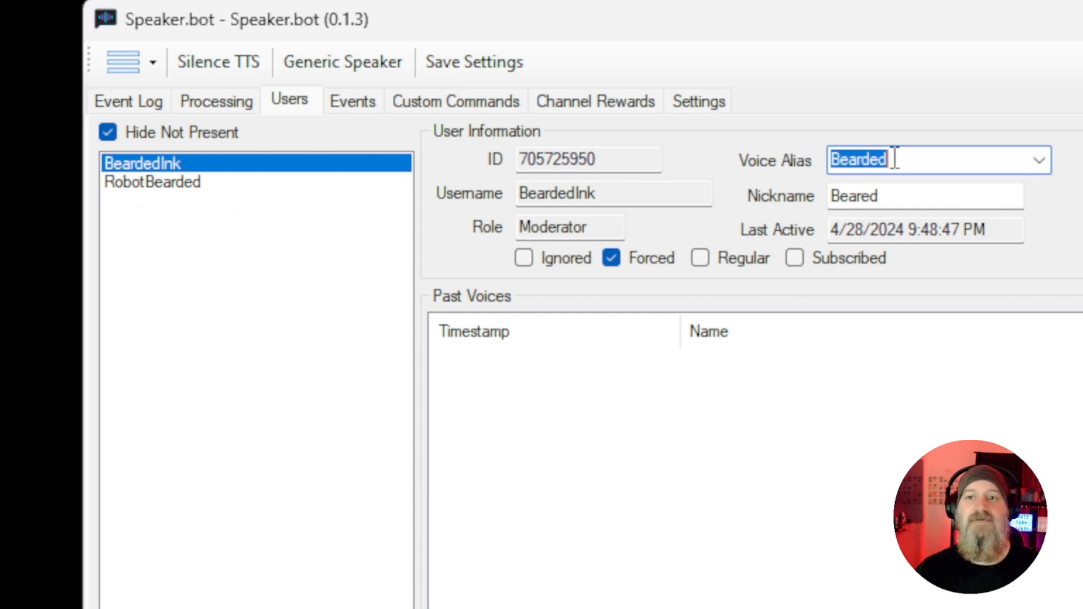
click(1039, 160)
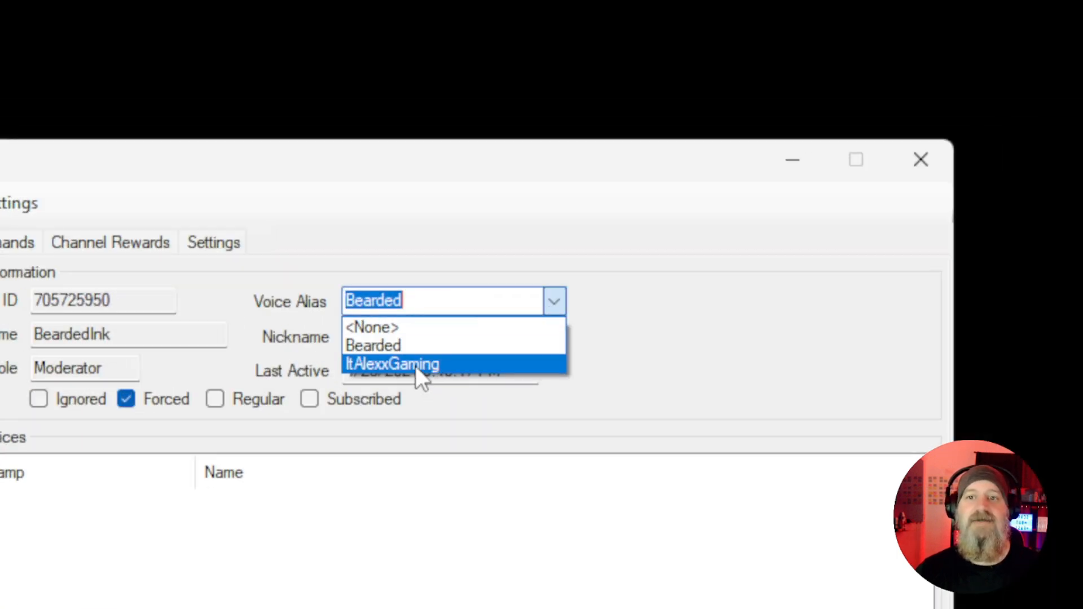
click(902, 222)
drag(409, 335, 232, 353)
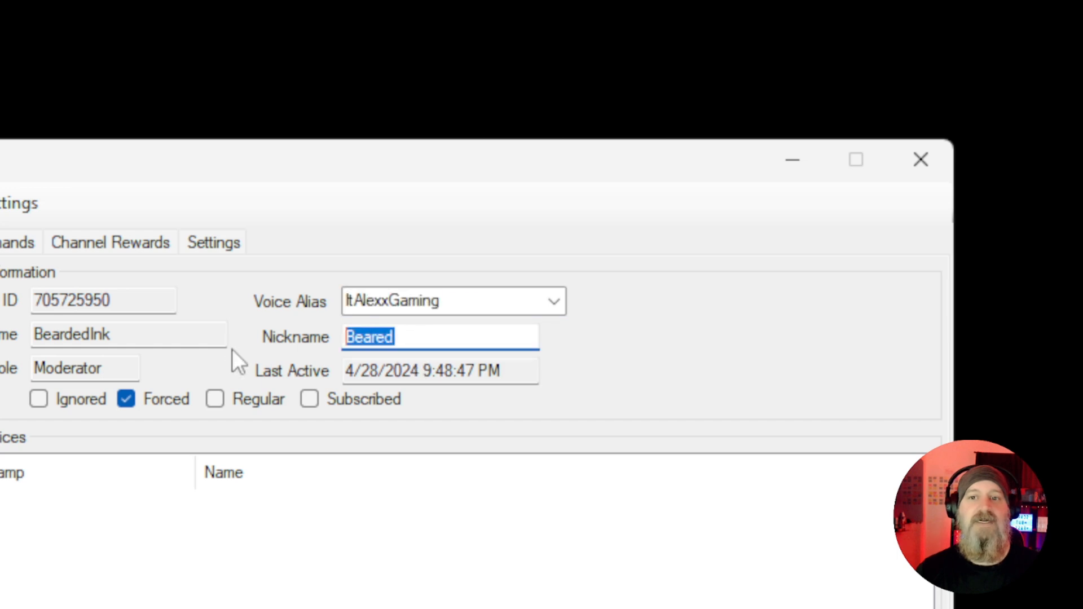
text(Wifey)
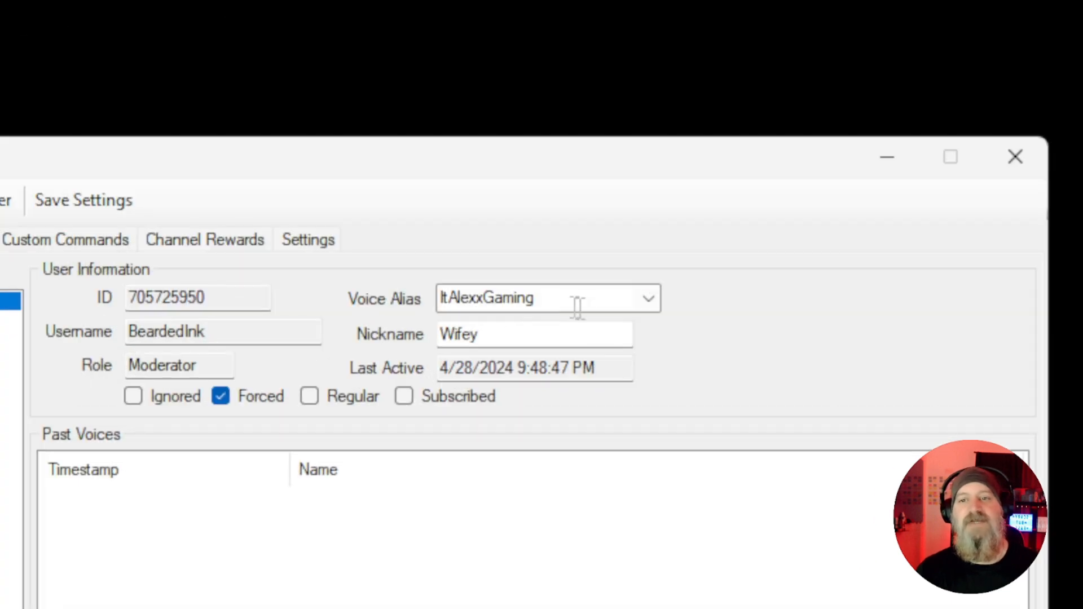
Step: Set the Moderator user's voice alias to Bearded and the nickname to Bearded
click(647, 301)
click(546, 342)
key(Tab)
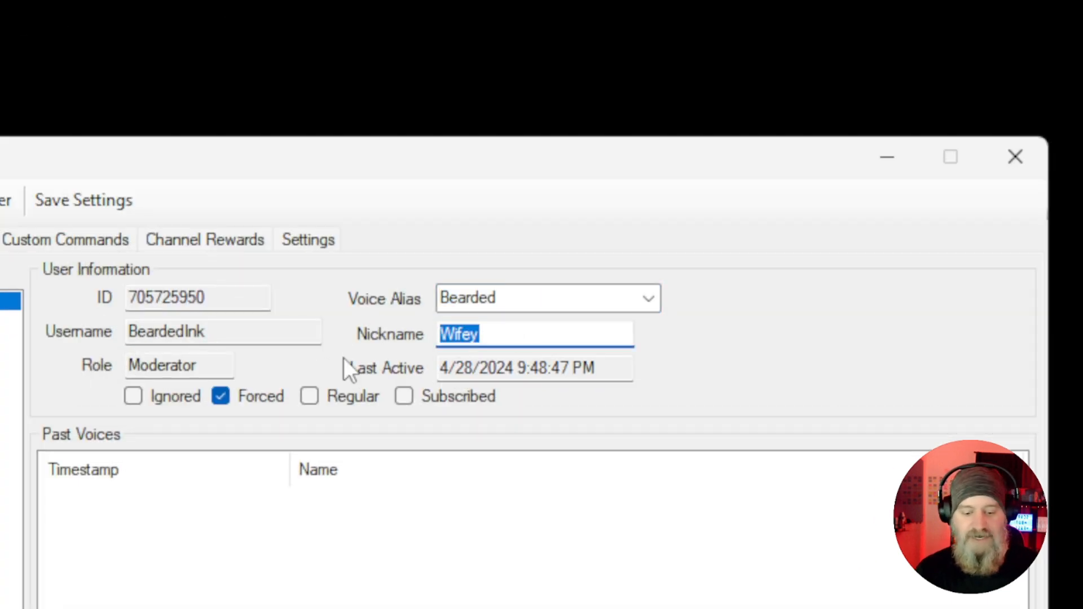
text(Bearded)
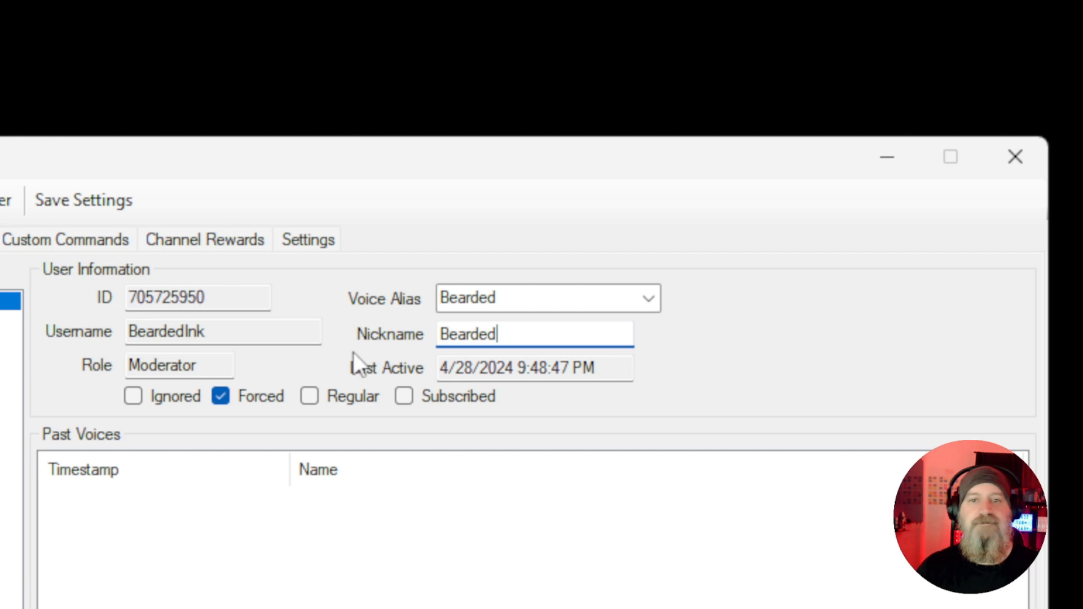
Step: Return to the voice aliases and play the test message with the tts.monster - kronk voice
click(304, 239)
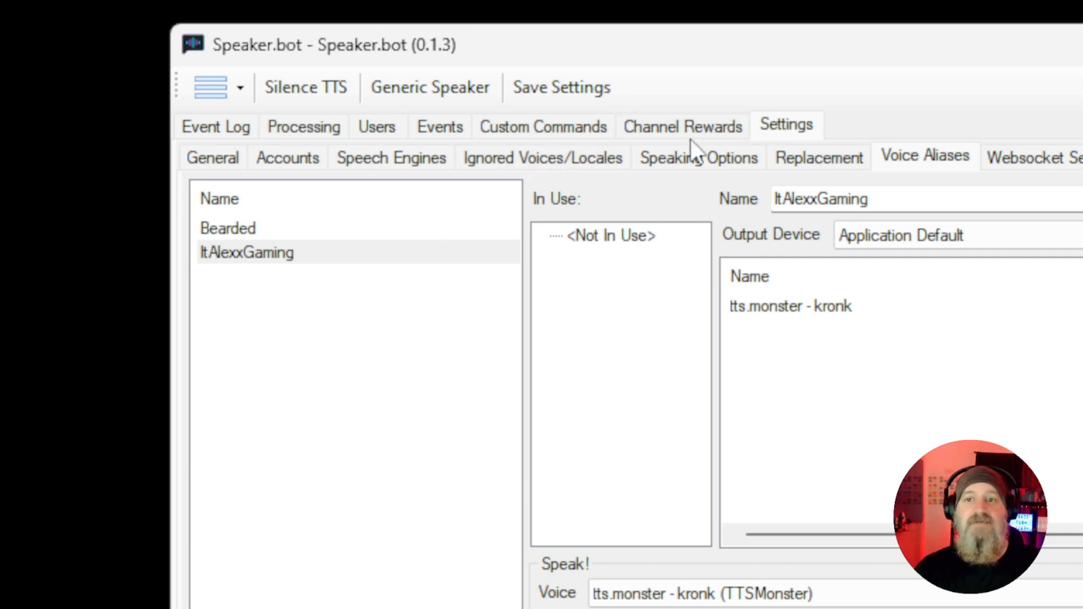
click(214, 165)
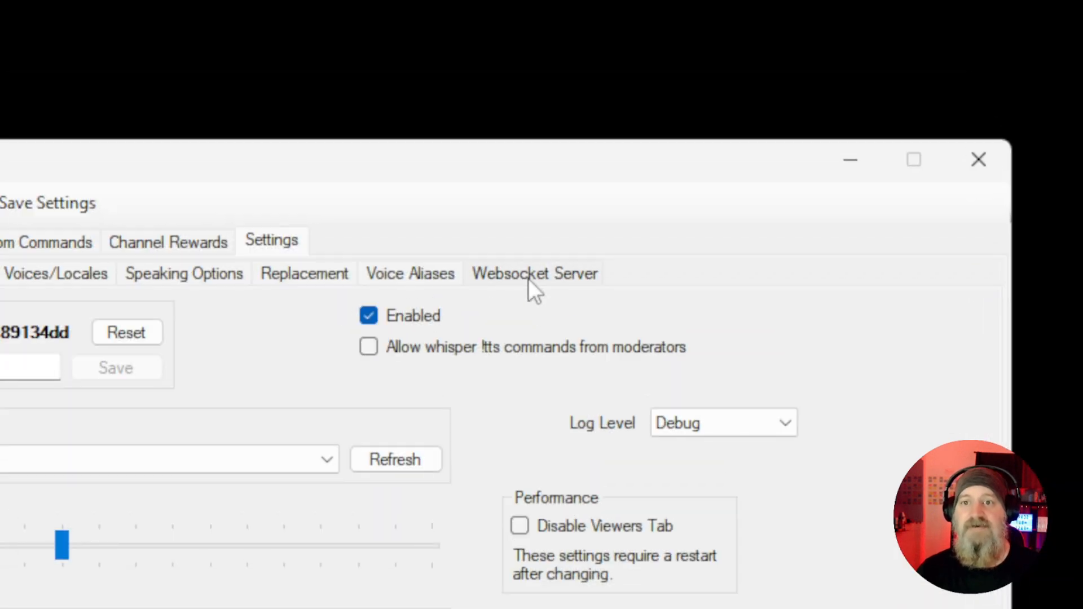
click(431, 276)
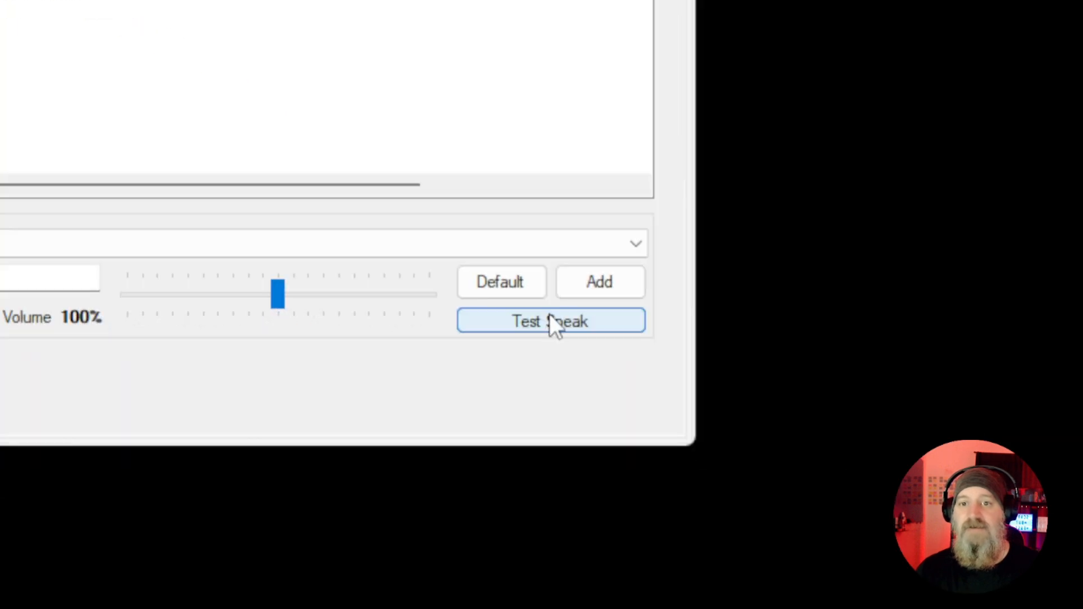
click(549, 323)
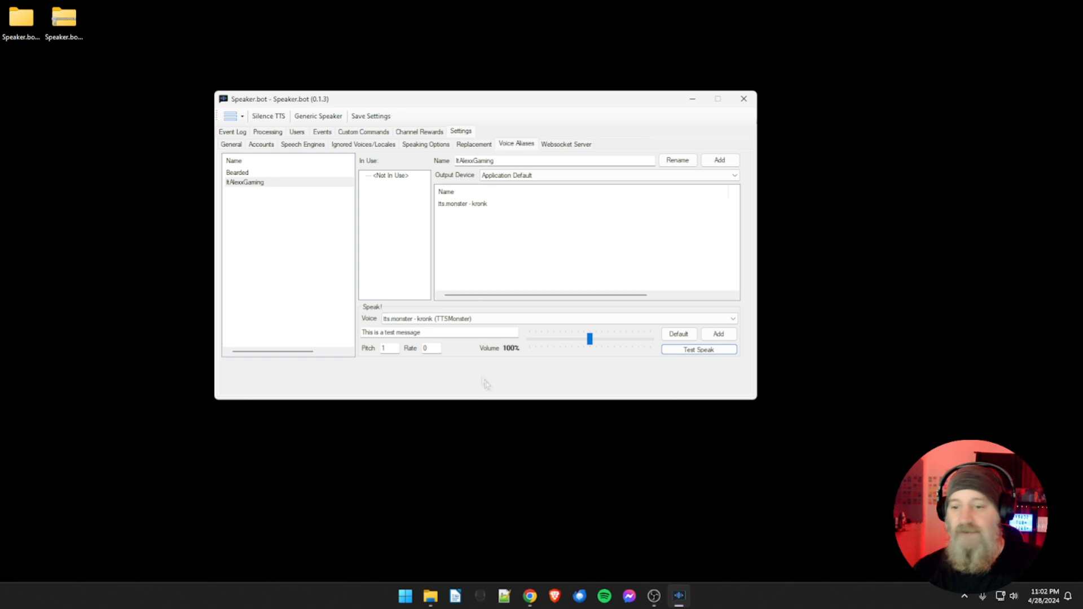
mouse_move(656, 599)
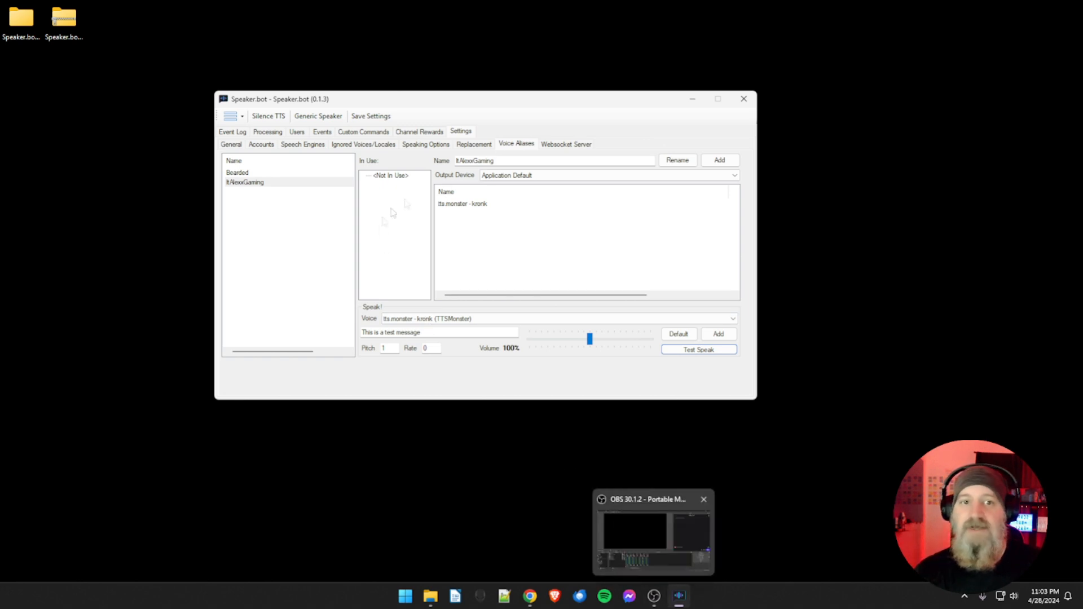
Step: Create a voice alias named RobotMe and add the tts.monster - kronk voice to it
drag(502, 161, 443, 161)
text(Robot)
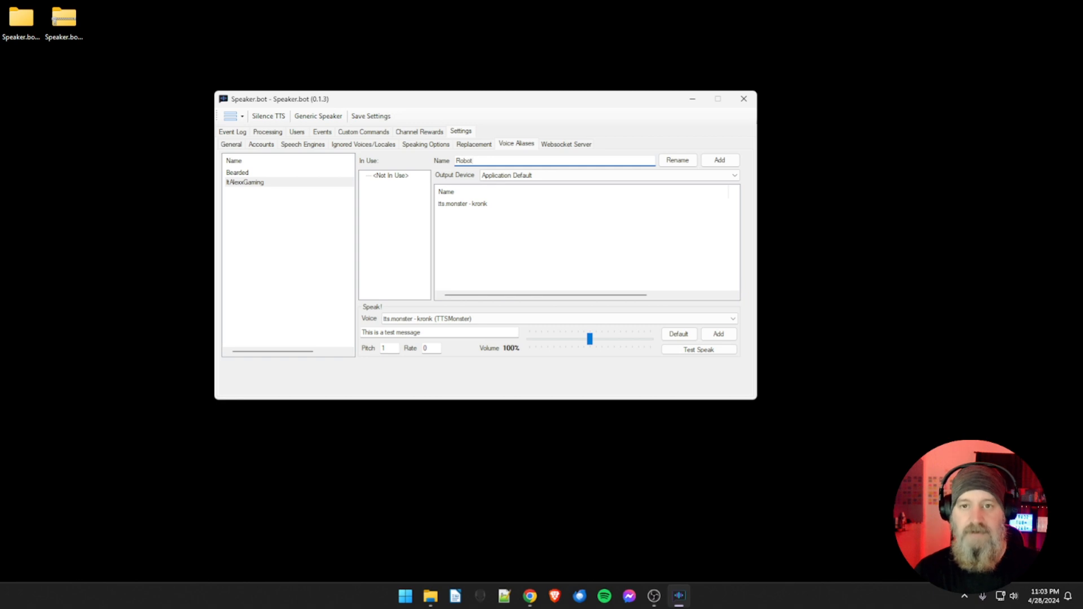
text(Me)
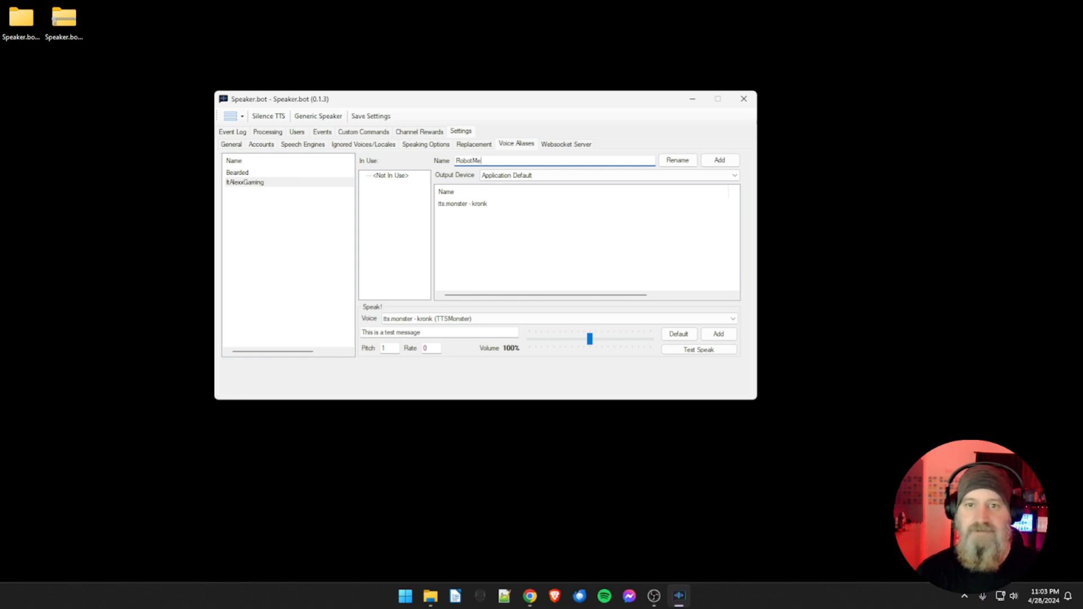
click(719, 160)
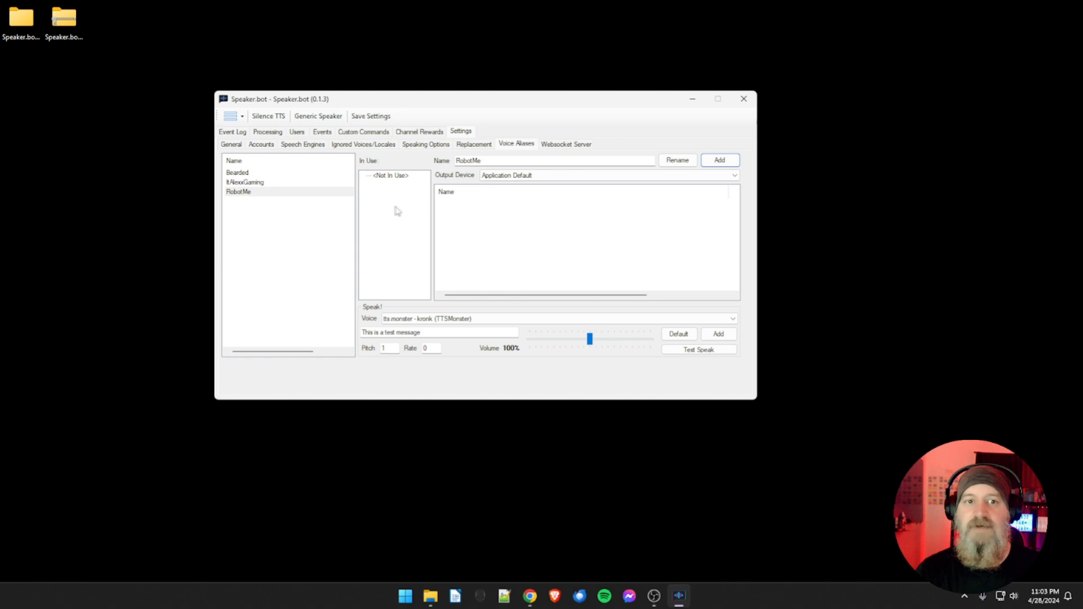
click(717, 334)
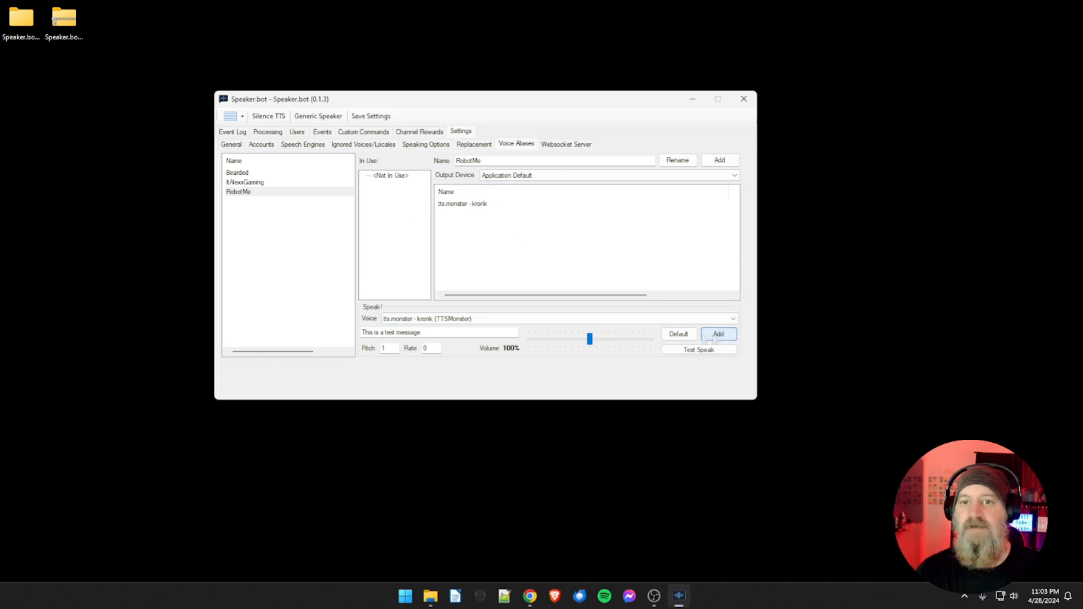
Step: Assign the RobotMe voice alias and the nickname BotBoy to the user with the Broadcaster role, and save the settings
click(297, 132)
click(276, 164)
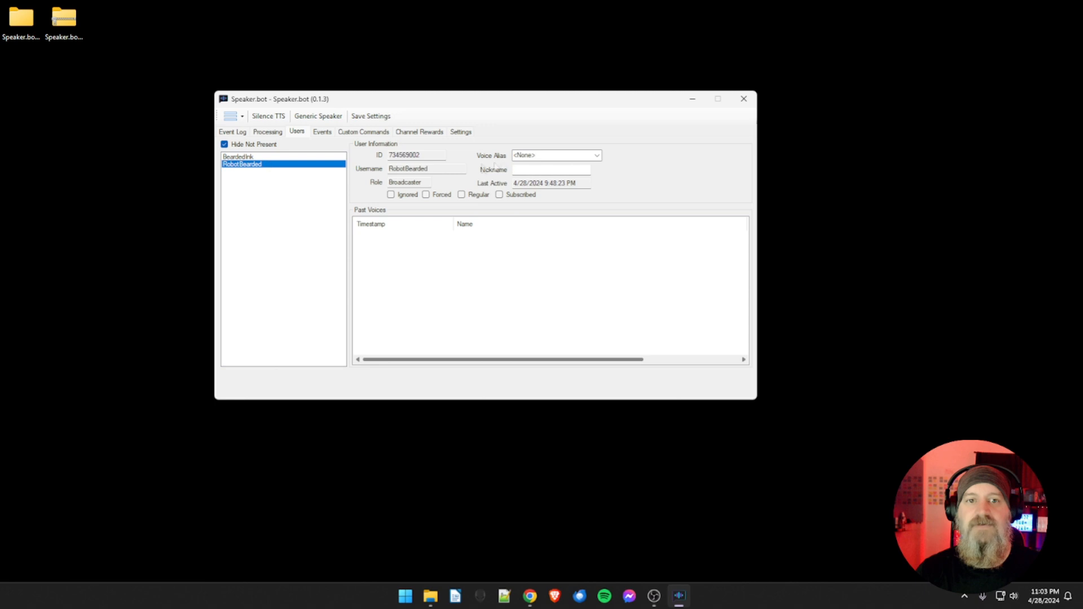
click(597, 156)
click(530, 187)
click(533, 170)
text(Bot)
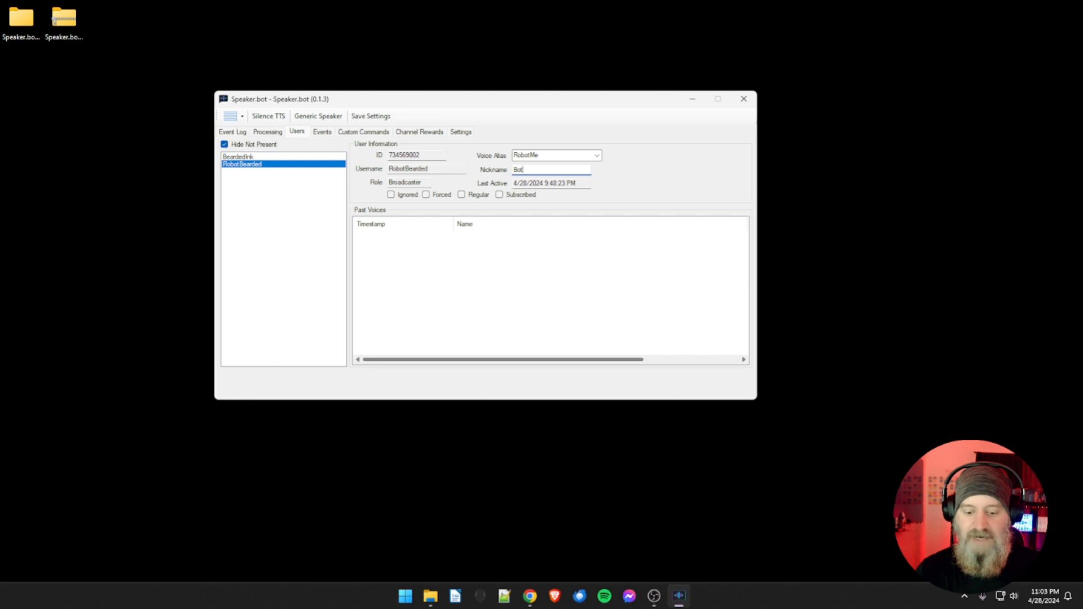
text(Boy)
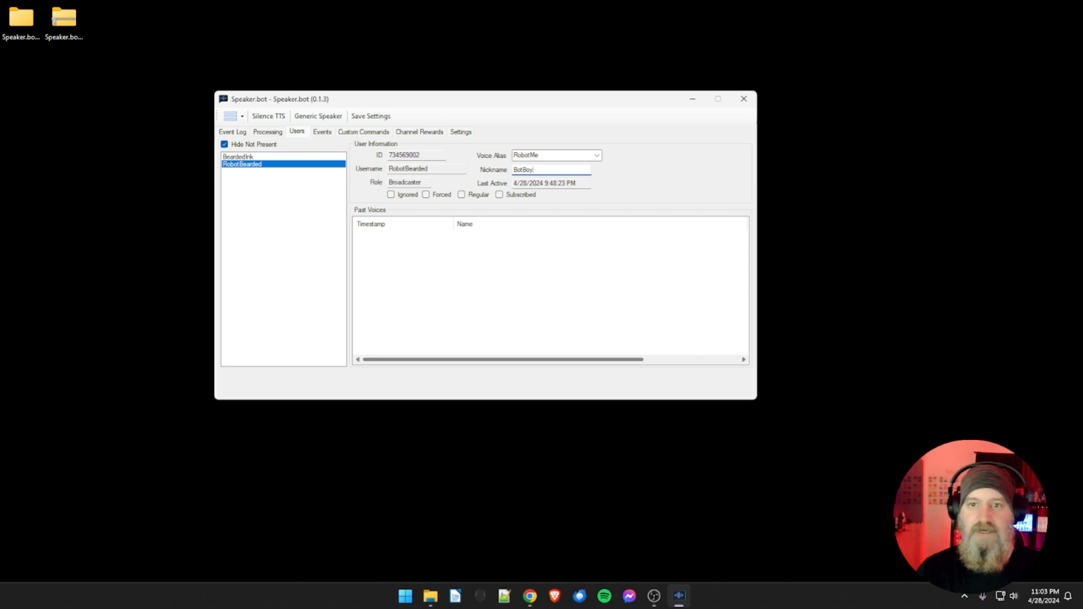
click(375, 118)
Step: Check which viewers use the RobotMe and Bearded voice aliases
click(460, 131)
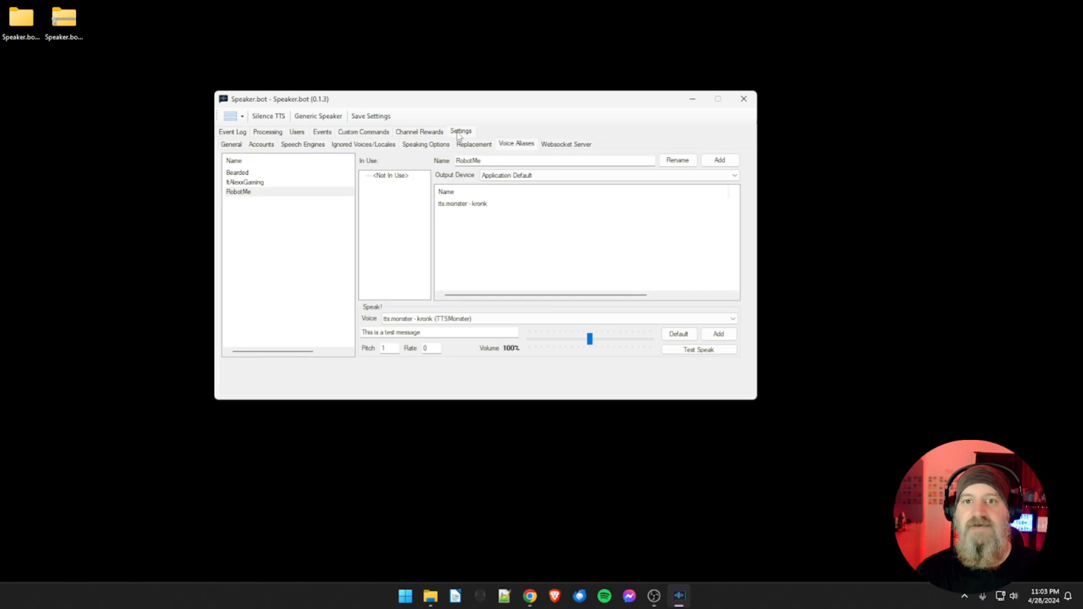
click(279, 193)
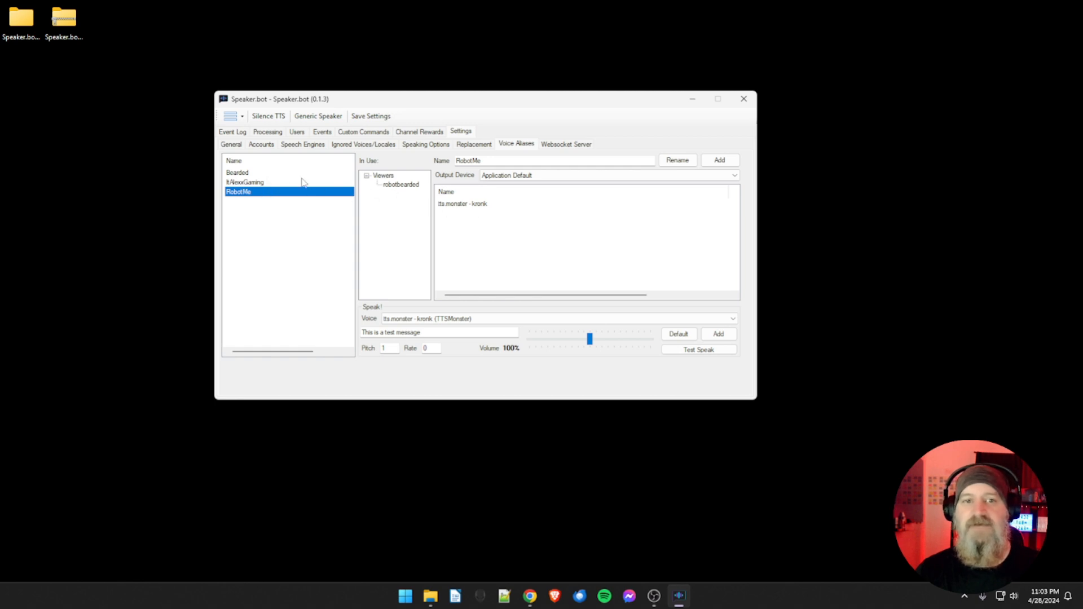
click(249, 173)
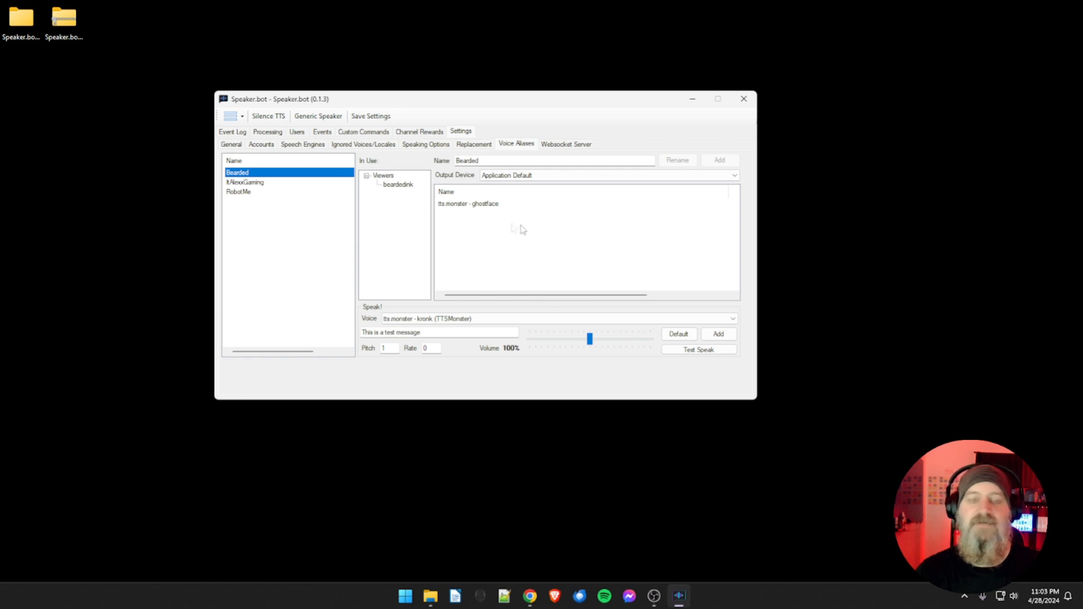
Step: Switch to OBS and add the Speaker.bot.exe session as a captured executable of the Bots audio source
click(653, 595)
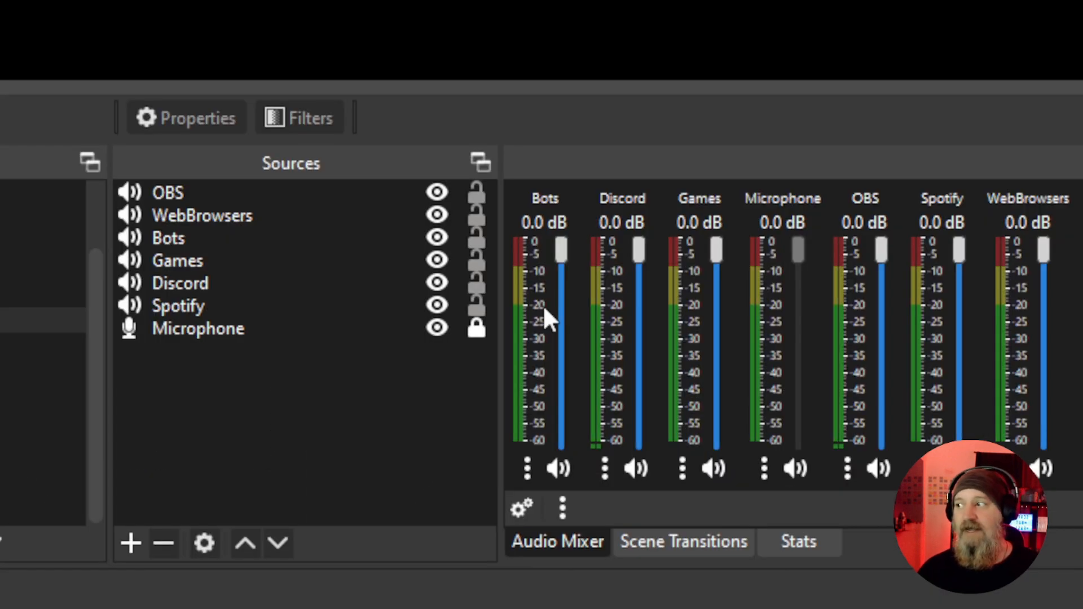
right_click(286, 459)
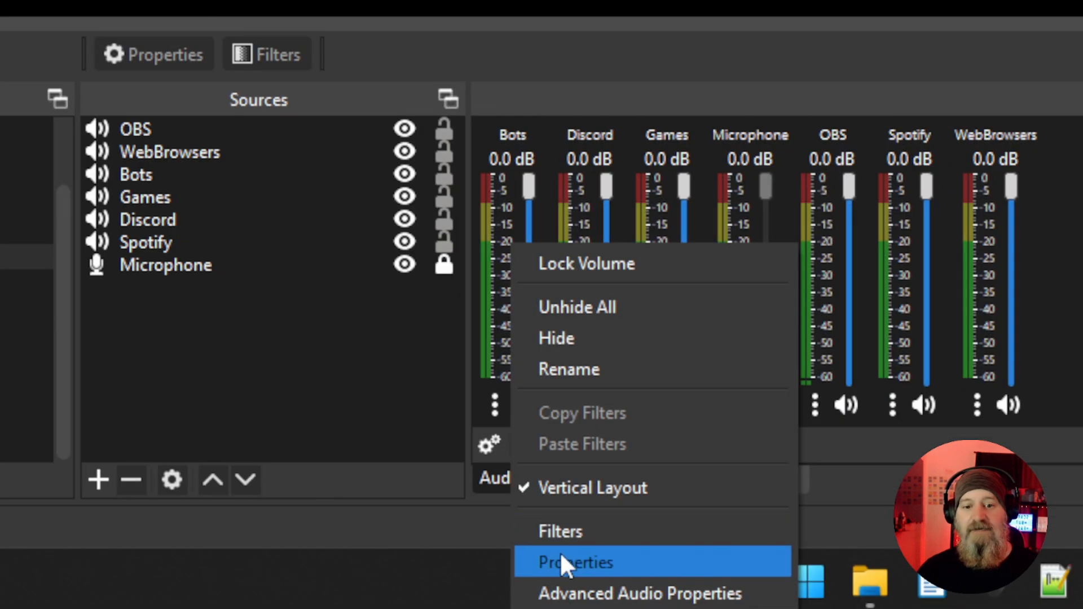
click(547, 559)
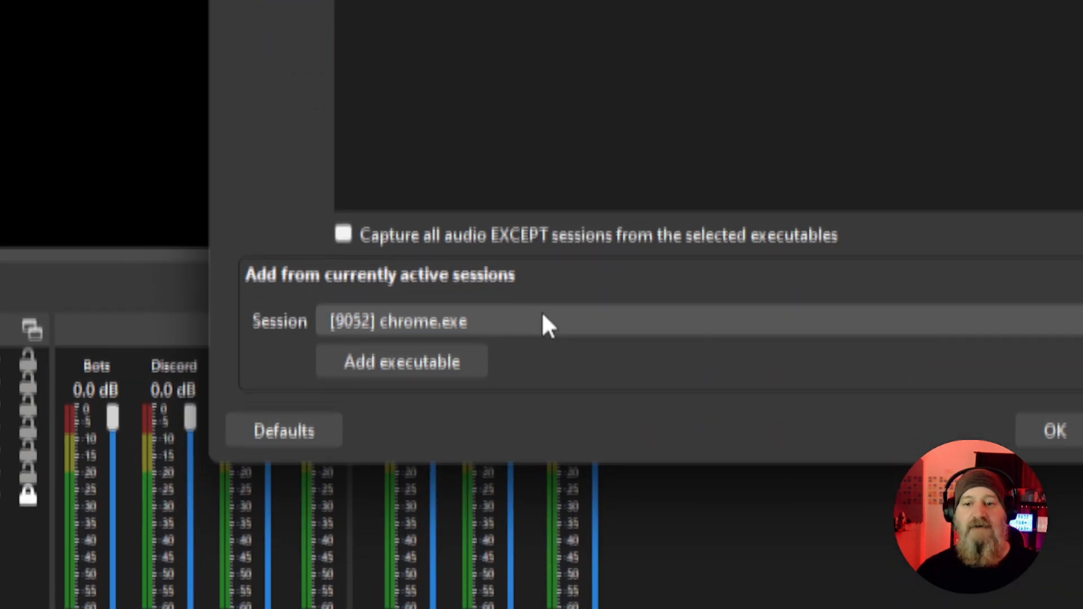
click(540, 305)
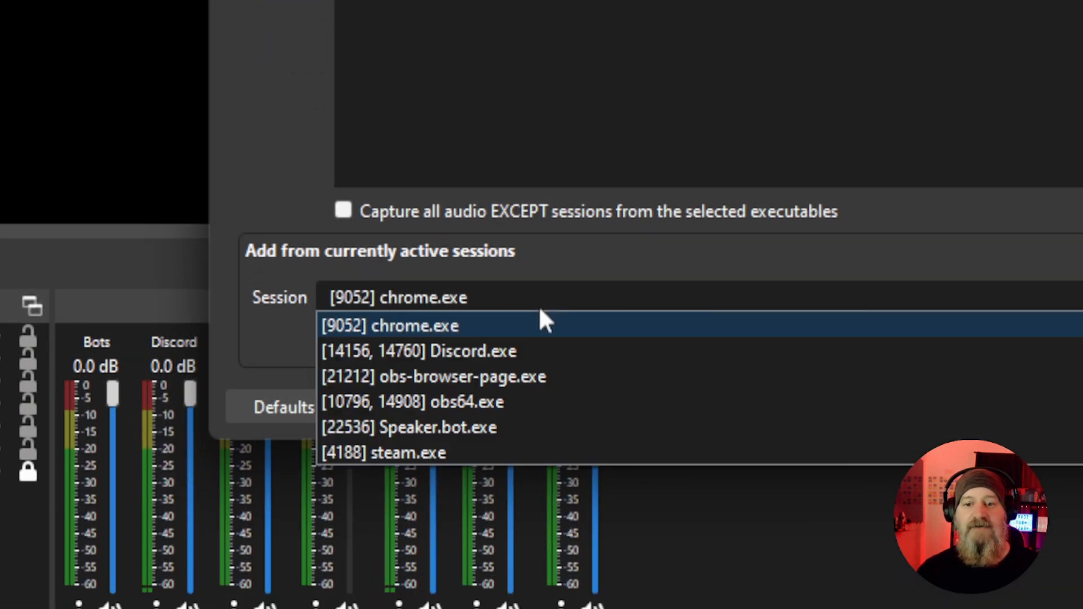
click(451, 429)
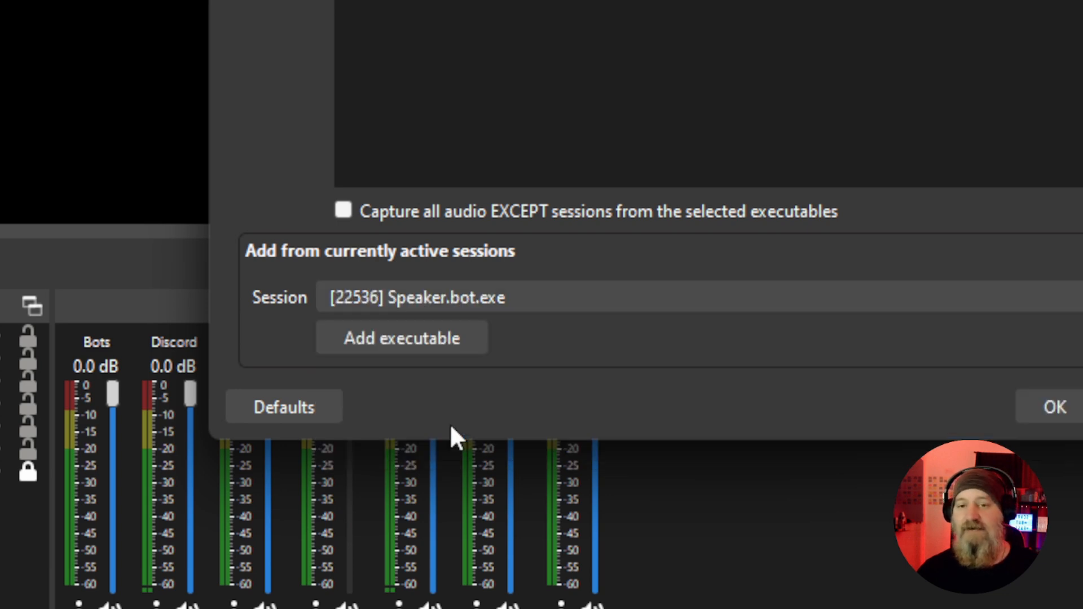
click(426, 338)
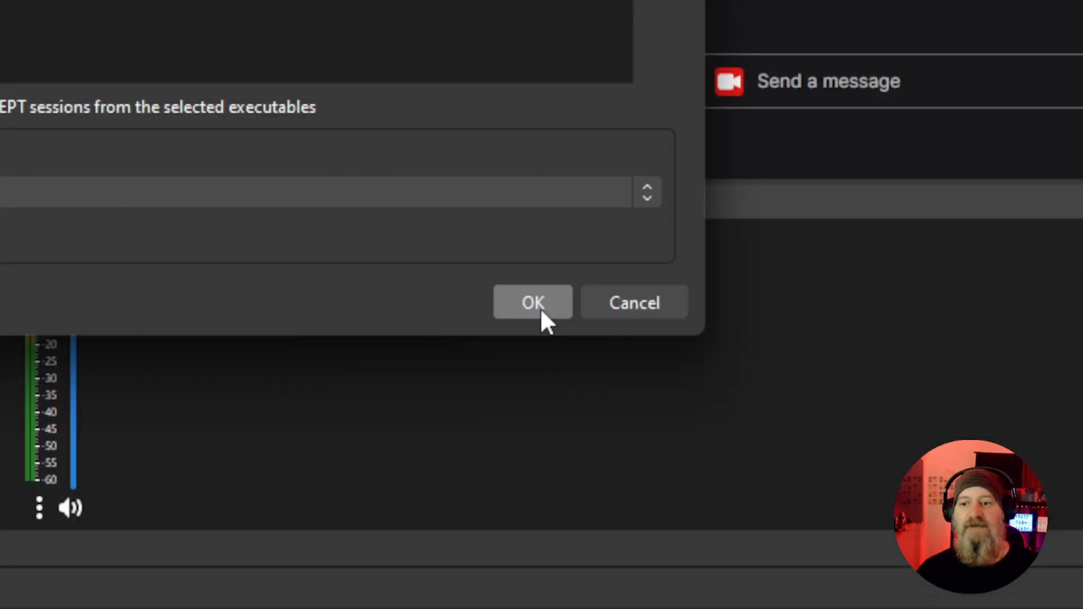
click(540, 307)
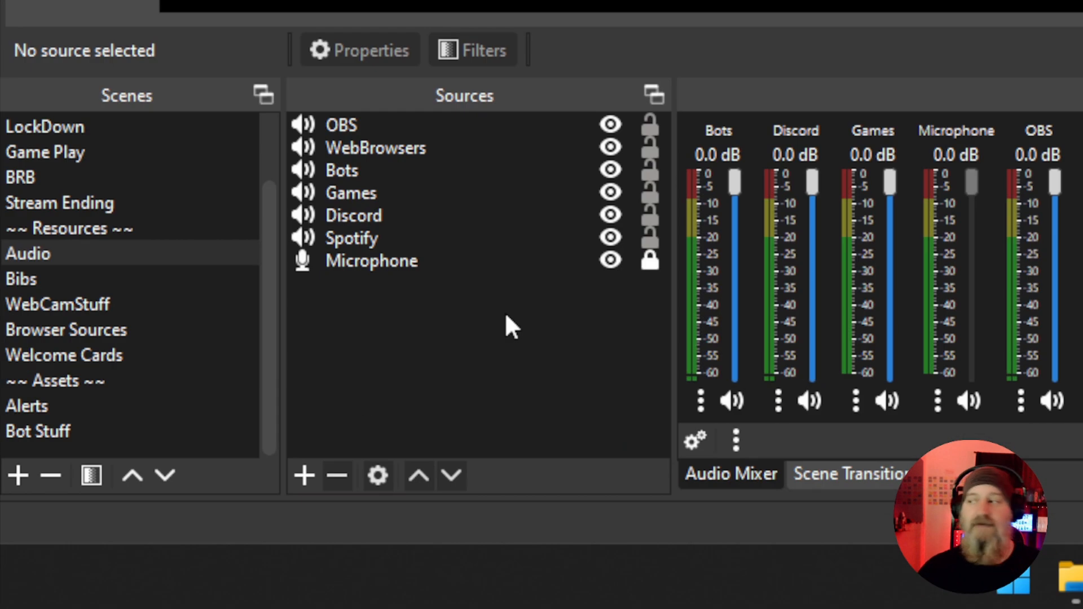
Step: Add a new Application Audio Output Capture source named botseryeiouyr to the Audio scene
click(302, 485)
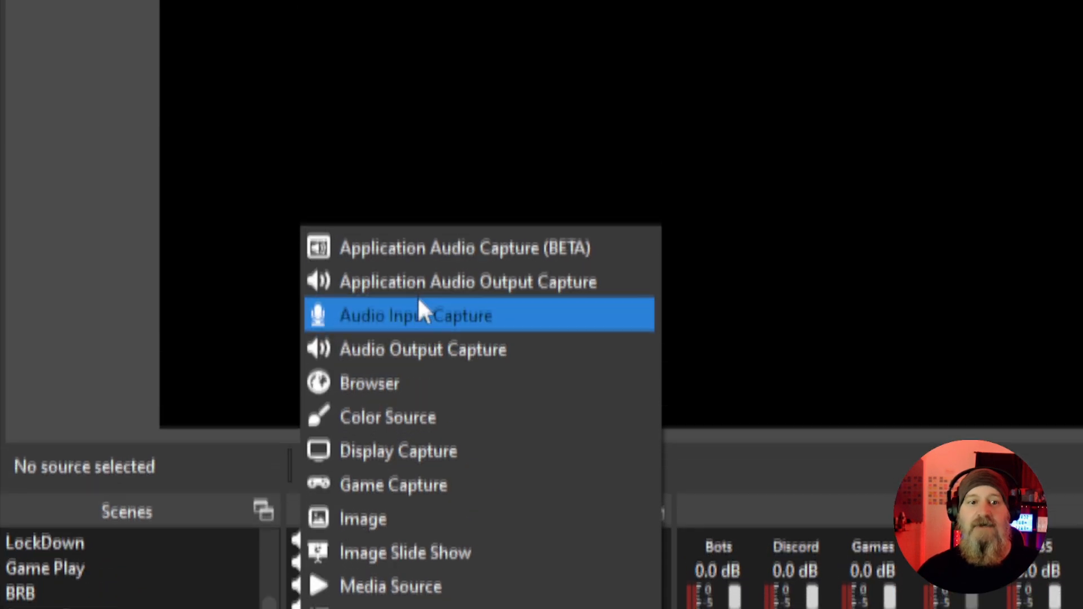
click(513, 286)
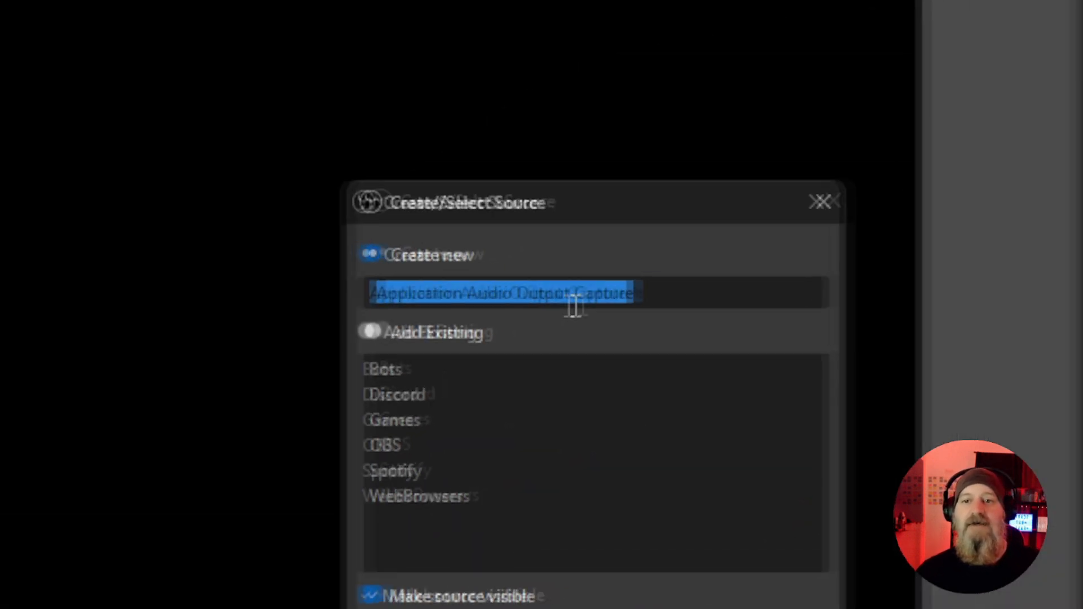
text(bot)
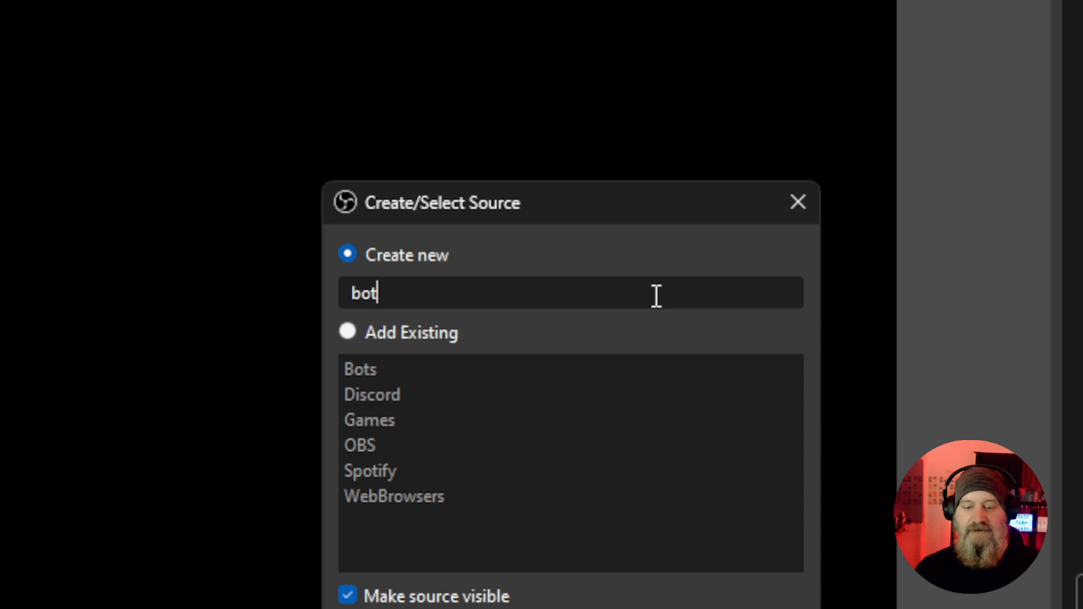
text(seryeiouyr)
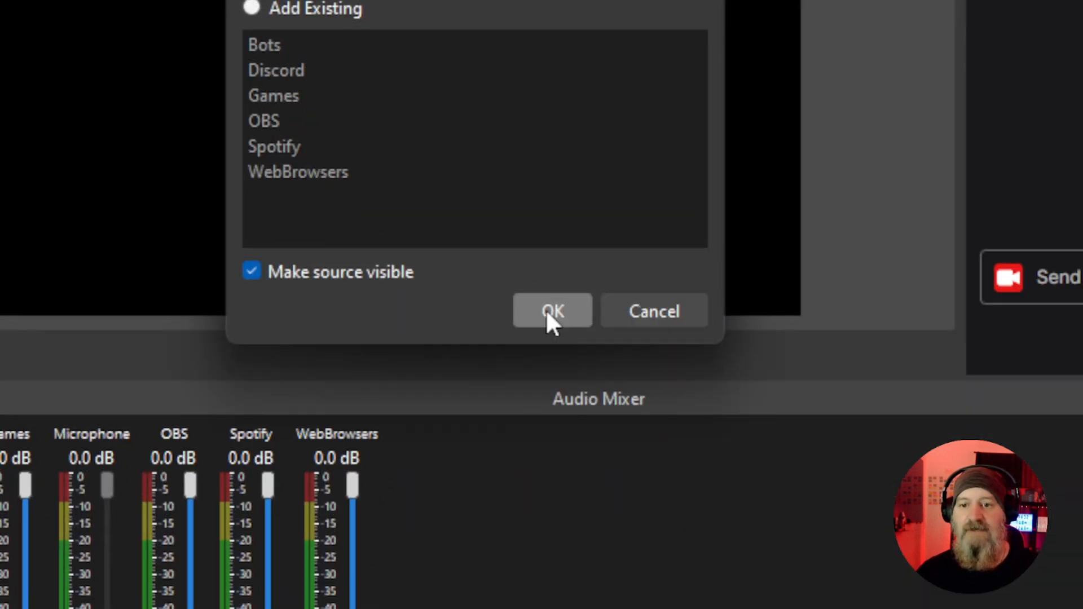
click(546, 310)
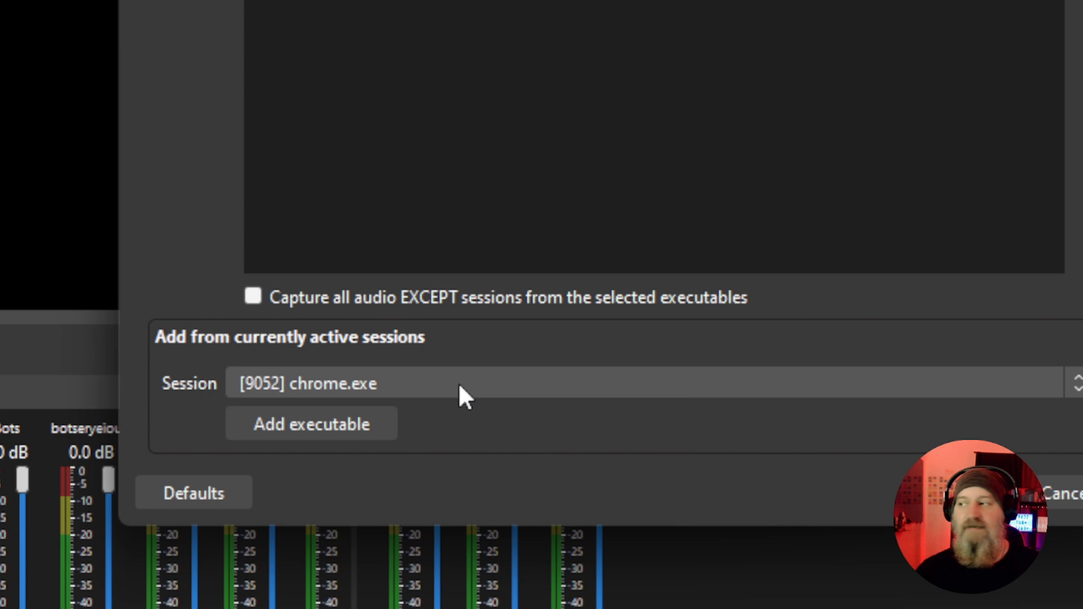
Step: Add the Speaker.bot.exe session as a captured executable of the botseryeiouyr source
click(440, 382)
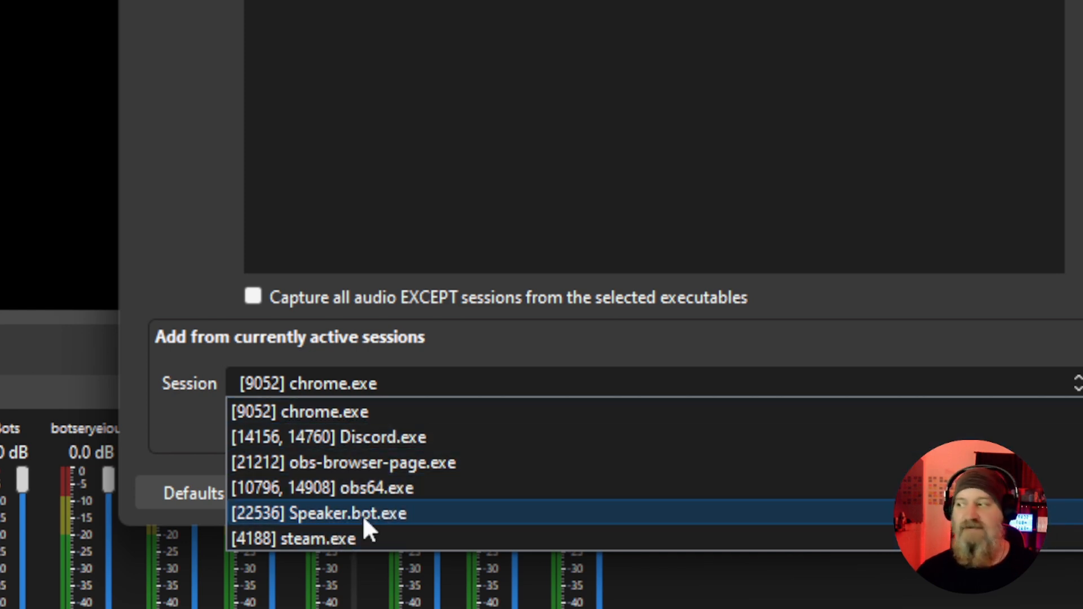
click(345, 515)
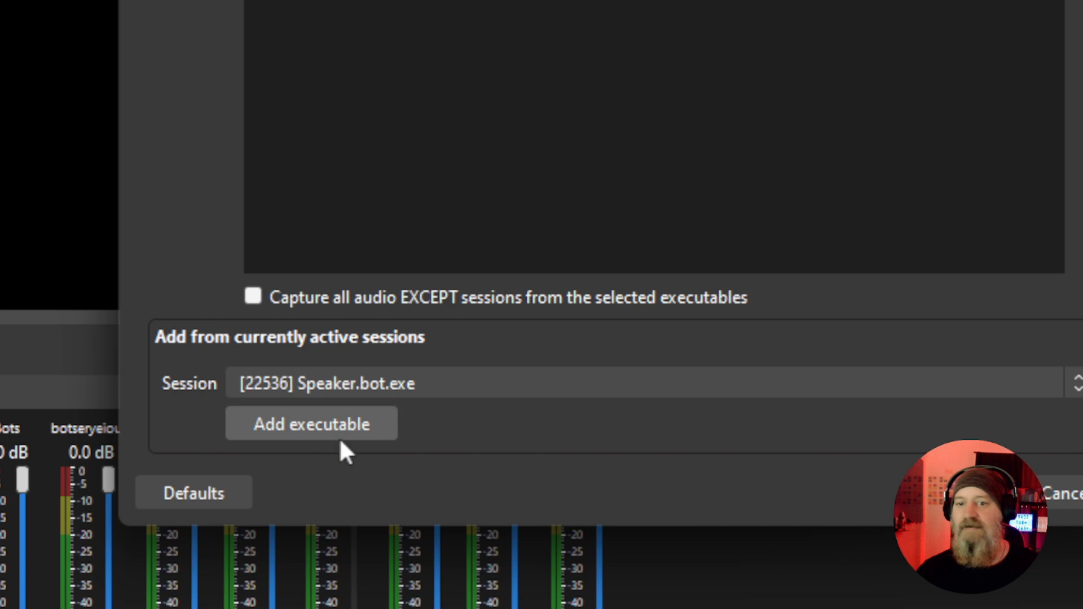
click(327, 425)
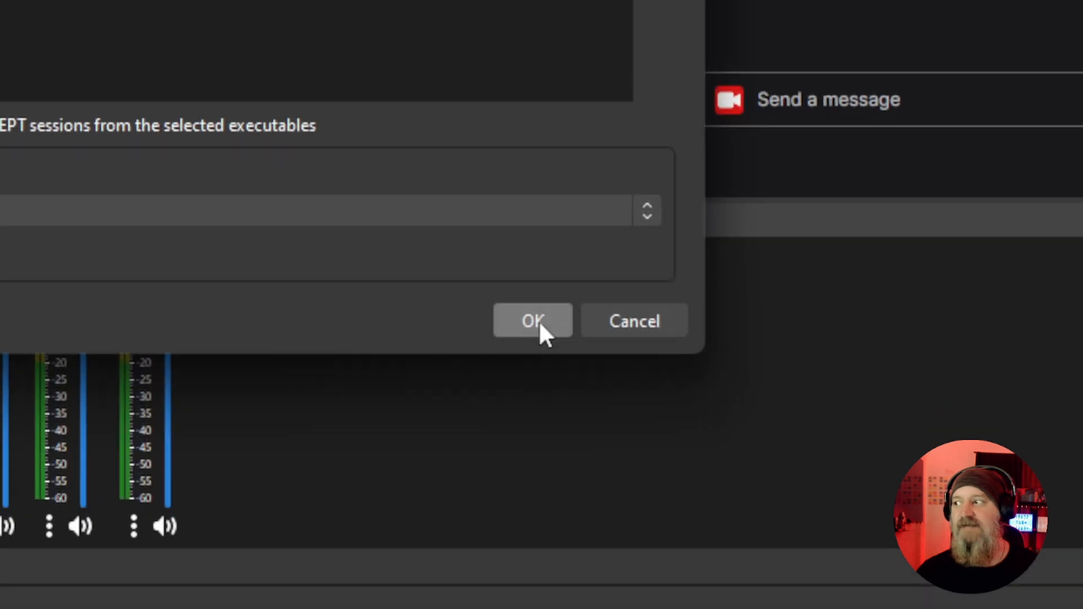
click(536, 320)
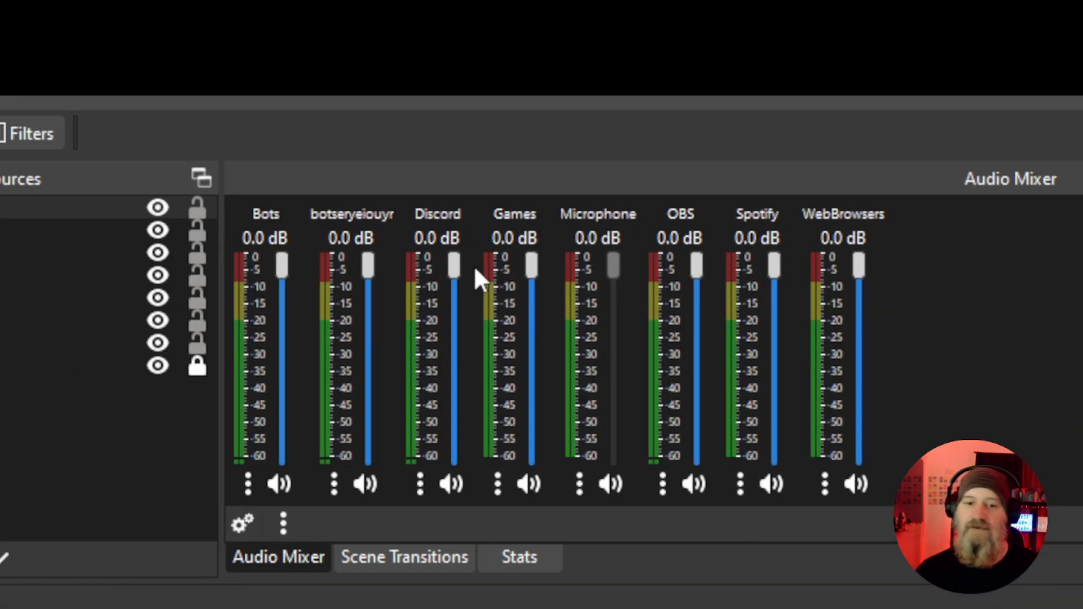
Step: Disable audio tracks 4 and 5 for the botseryeiouyr source in the advanced audio properties
right_click(336, 309)
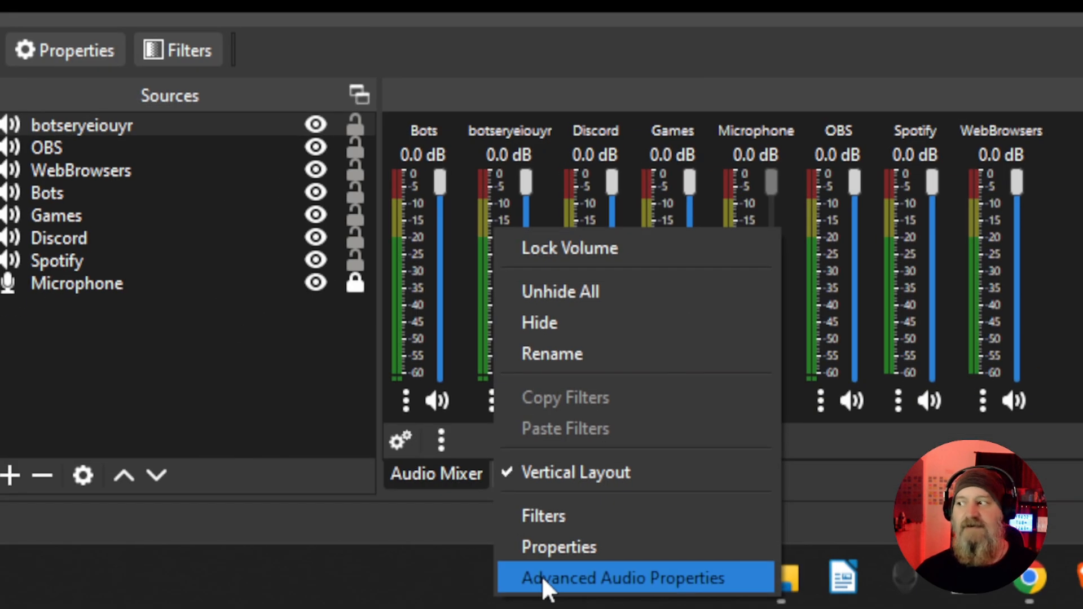
click(543, 578)
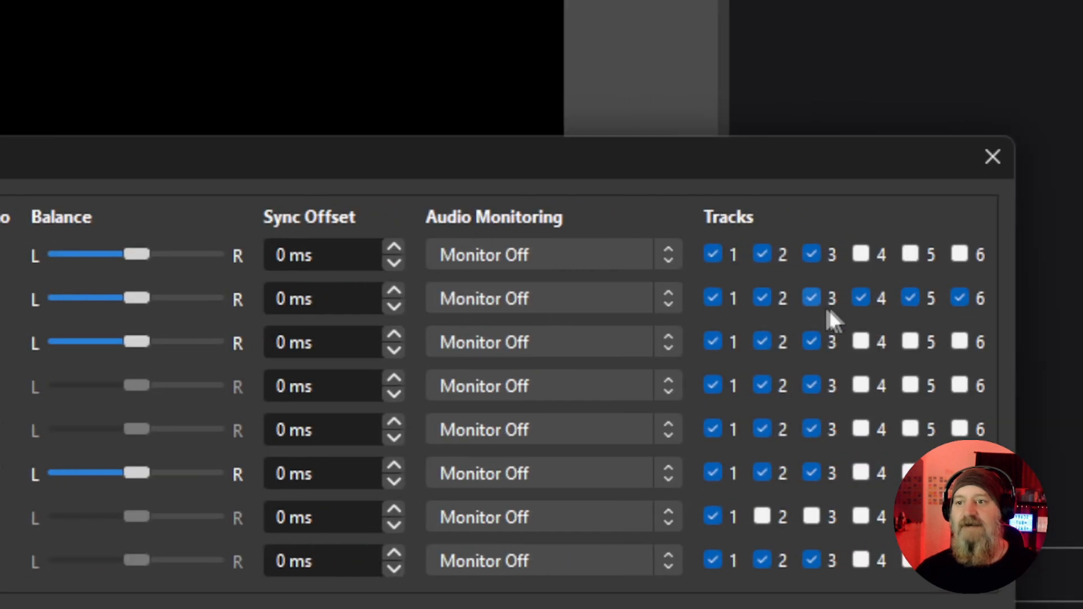
click(859, 299)
click(909, 299)
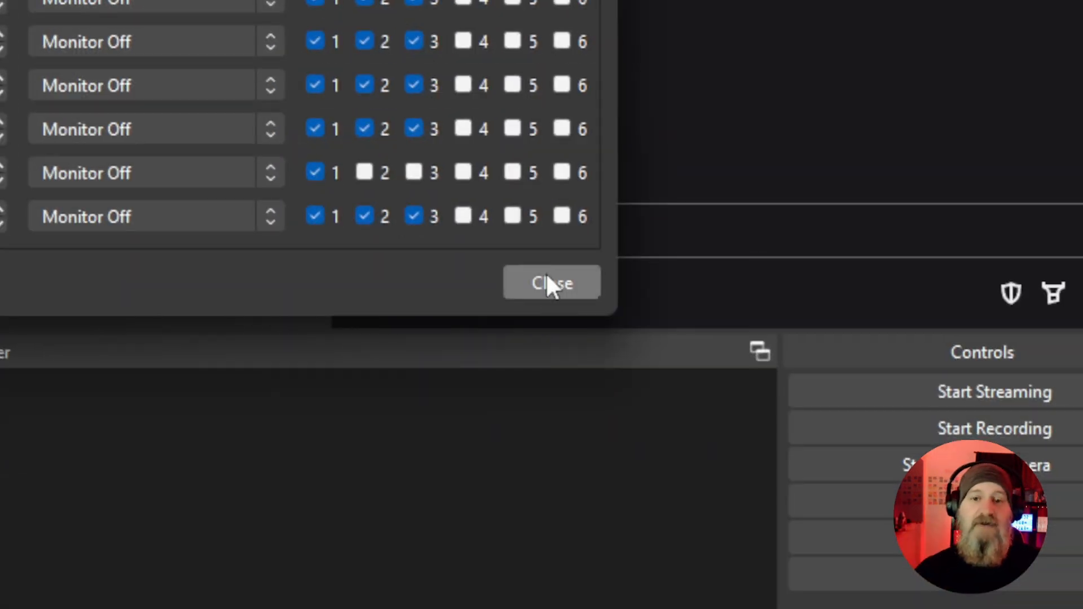
click(546, 283)
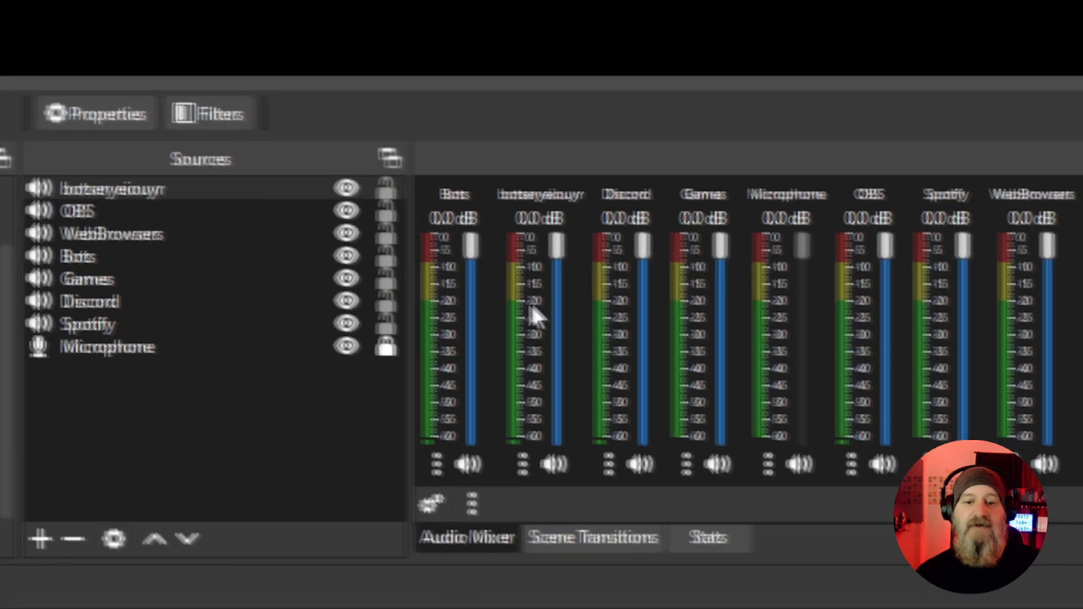
Step: Remove the botseryeiouyr source from the Audio scene
right_click(540, 309)
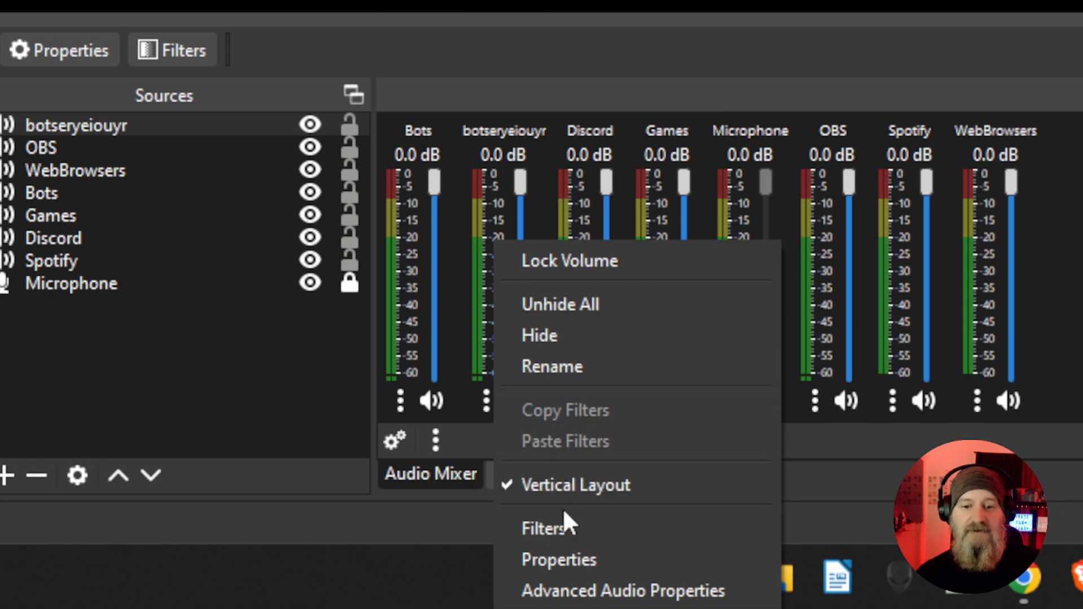
right_click(146, 125)
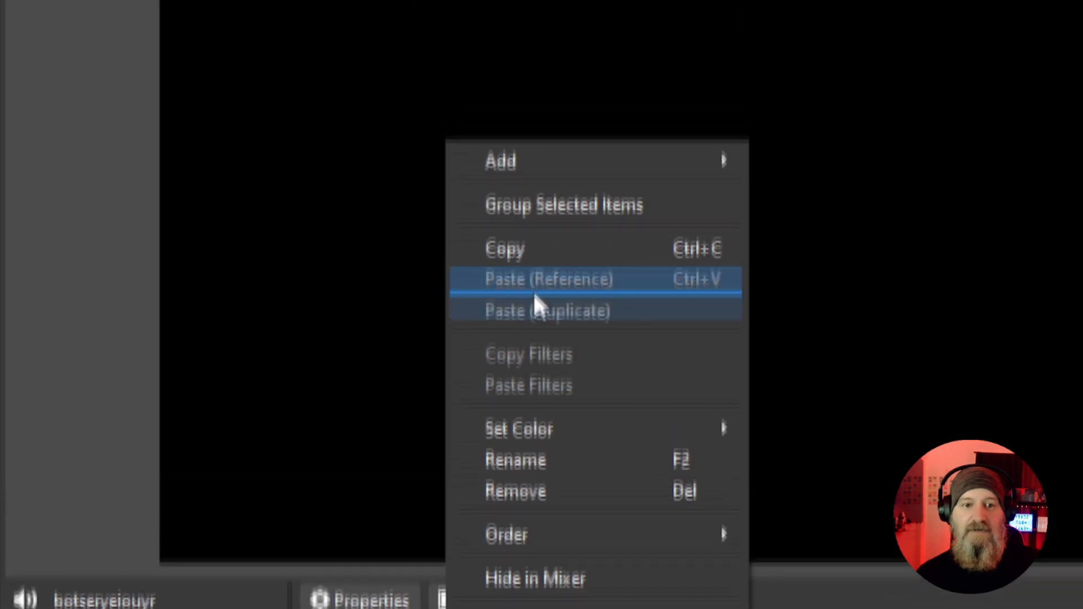
click(530, 498)
click(609, 309)
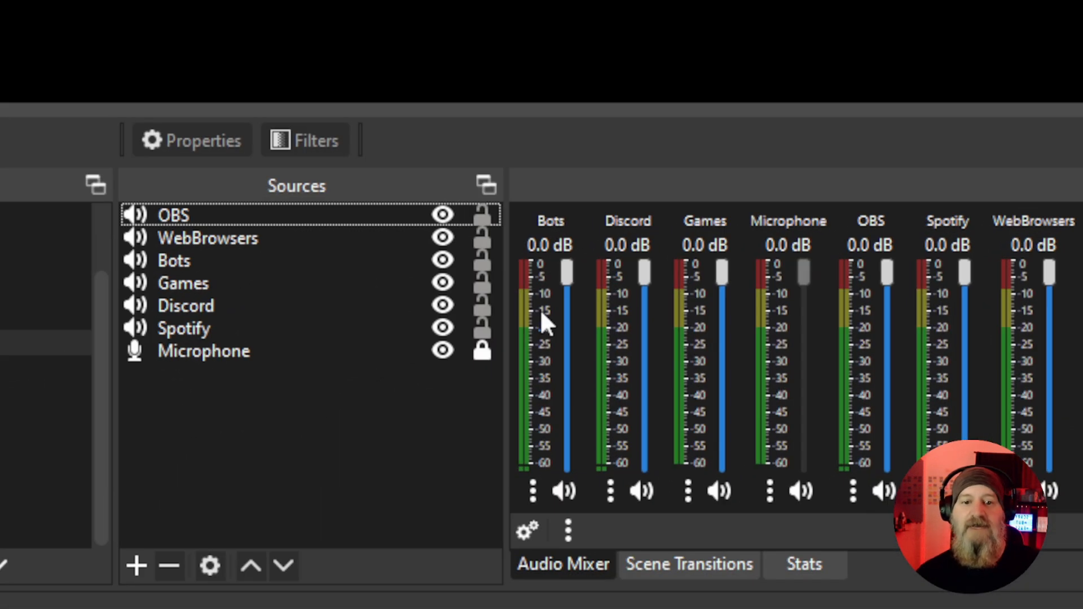
click(539, 310)
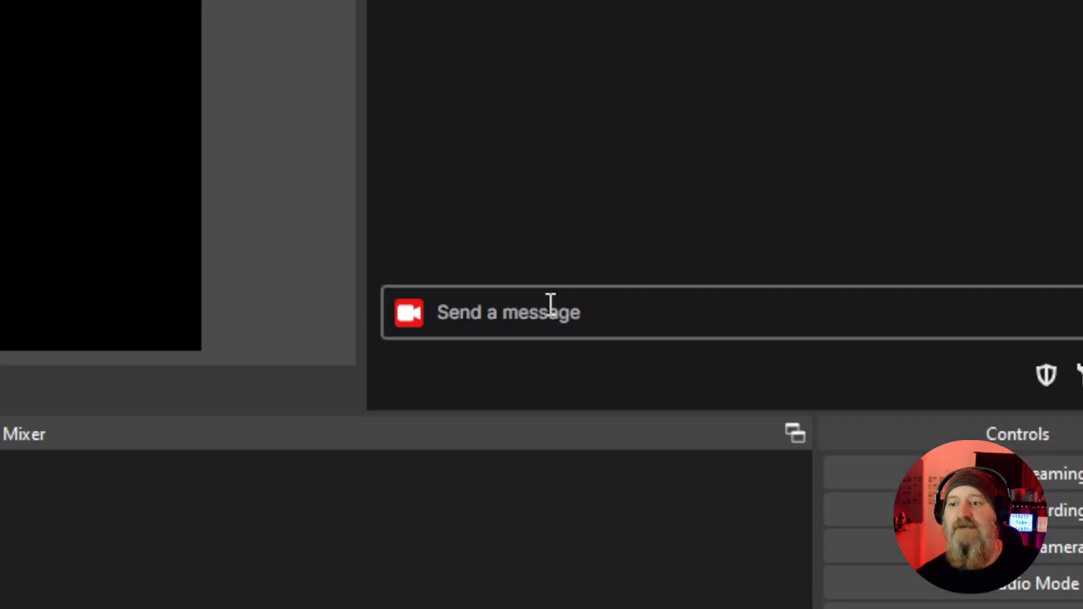
Step: Send the message "HI guys" in the stream chat to test the text-to-speech
click(550, 310)
text(HI guys)
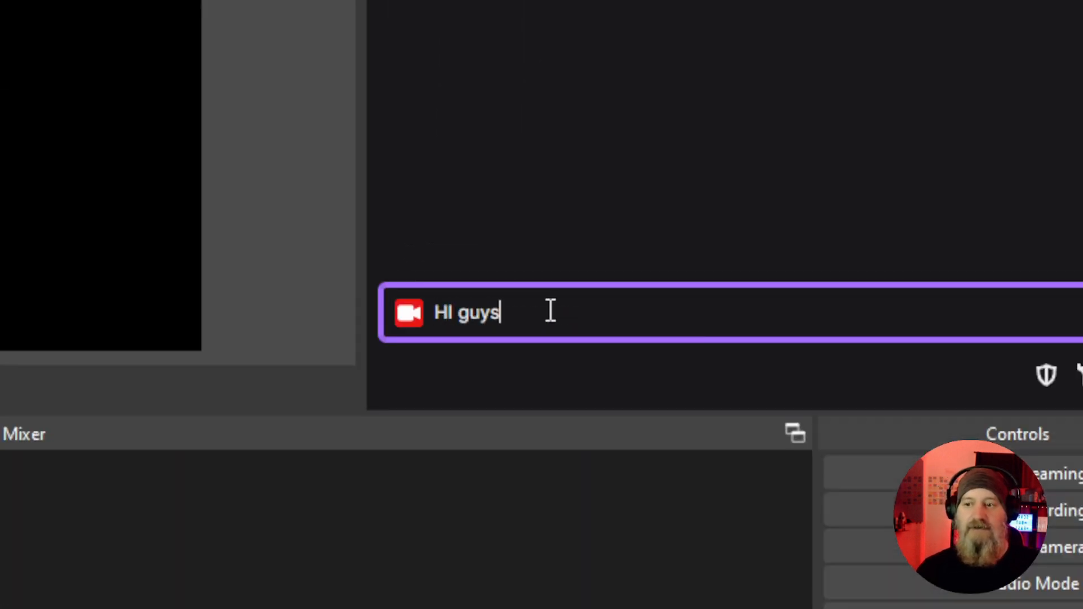
key(Return)
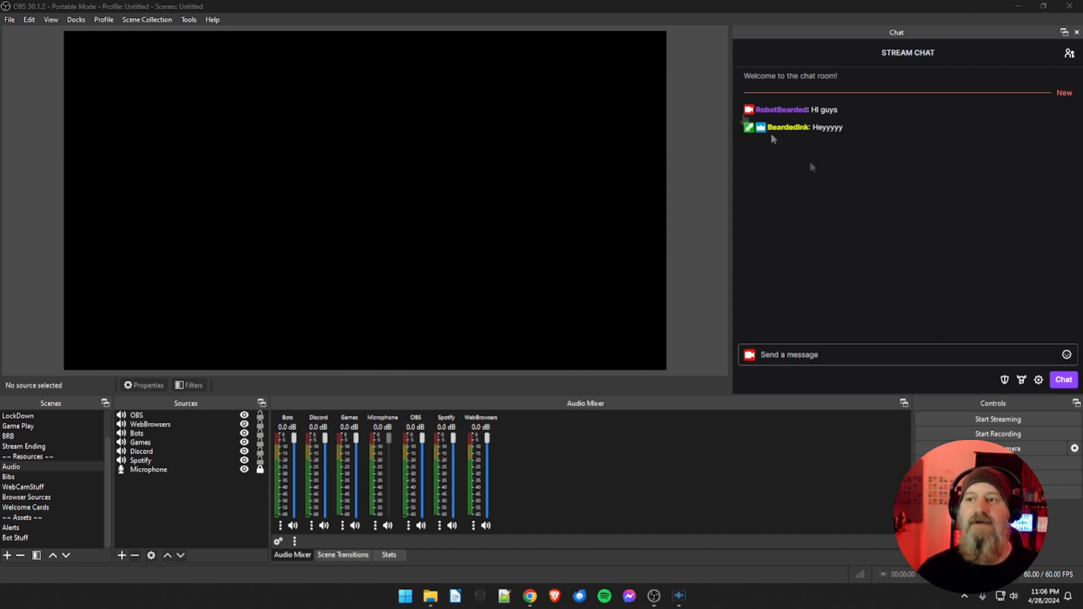
click(825, 355)
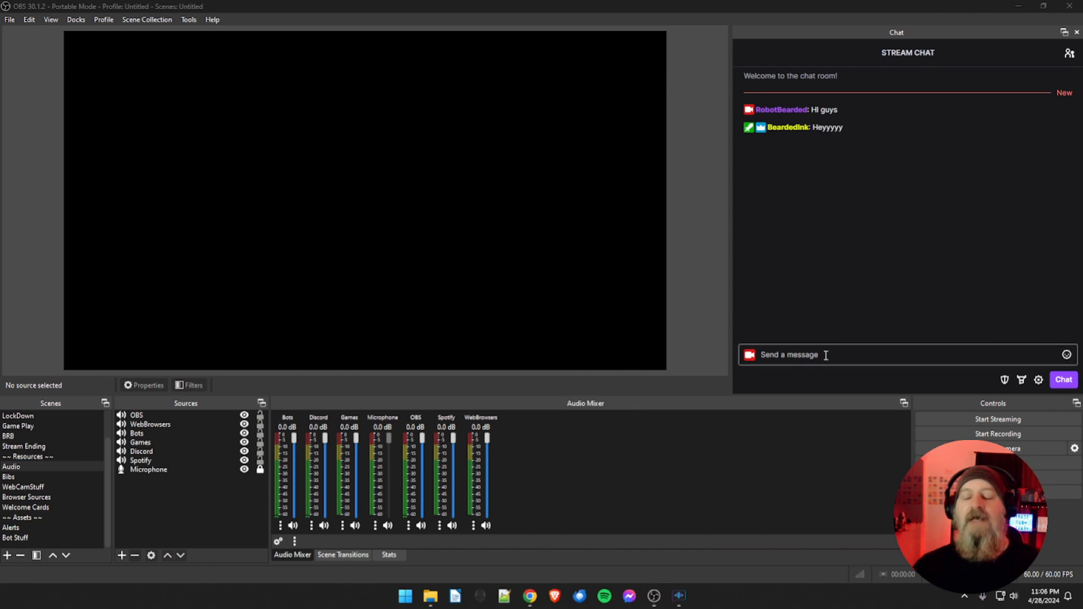
click(825, 355)
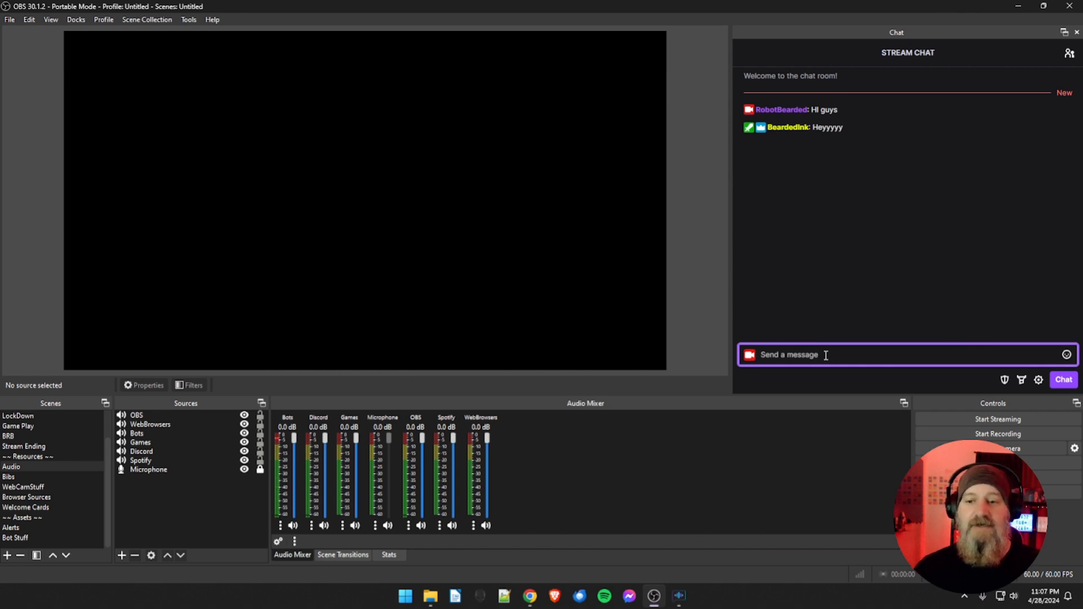
Step: Switch to Speaker.bot, turn off Forced for the user with the Moderator role and mark that user as Regular
click(680, 597)
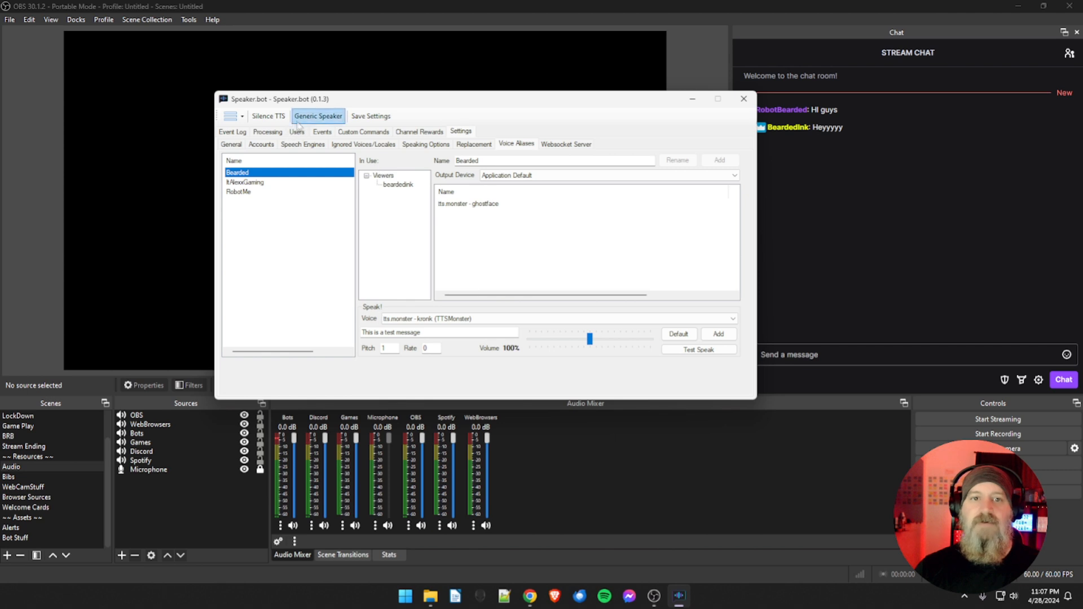
click(298, 132)
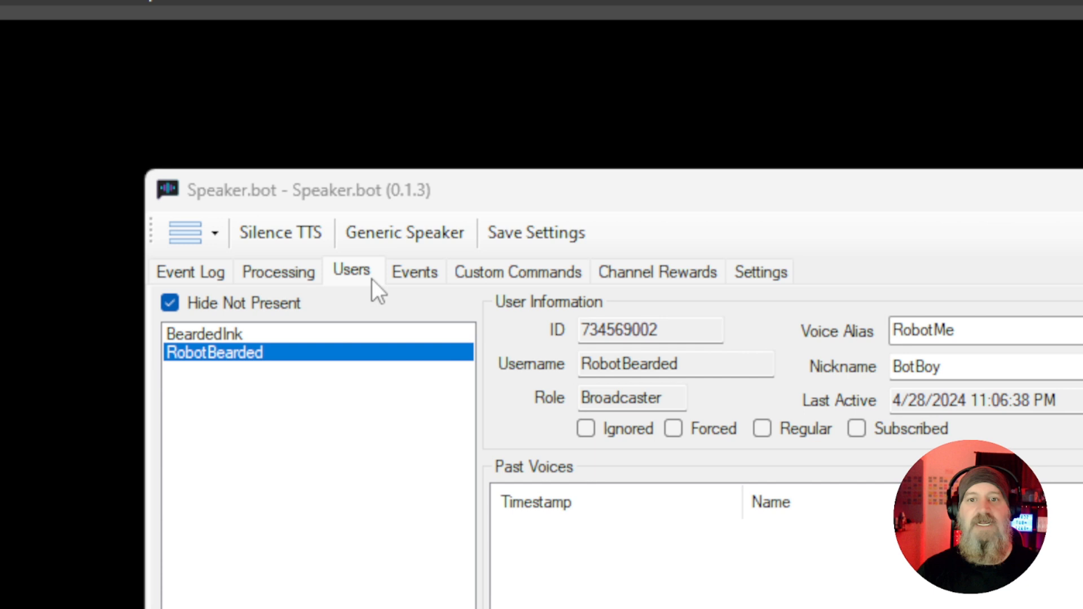
click(354, 334)
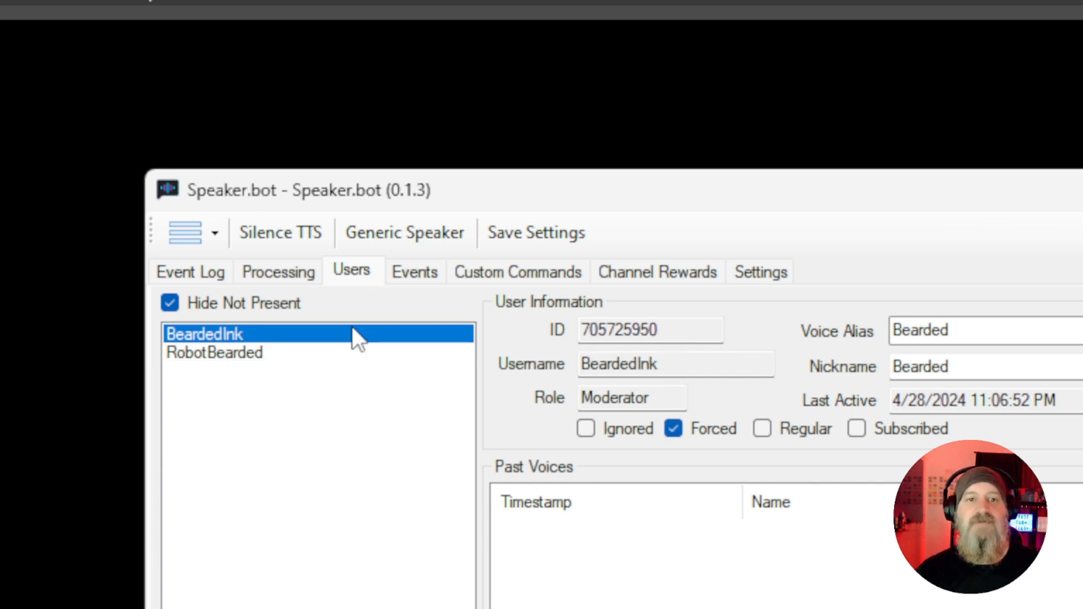
click(675, 434)
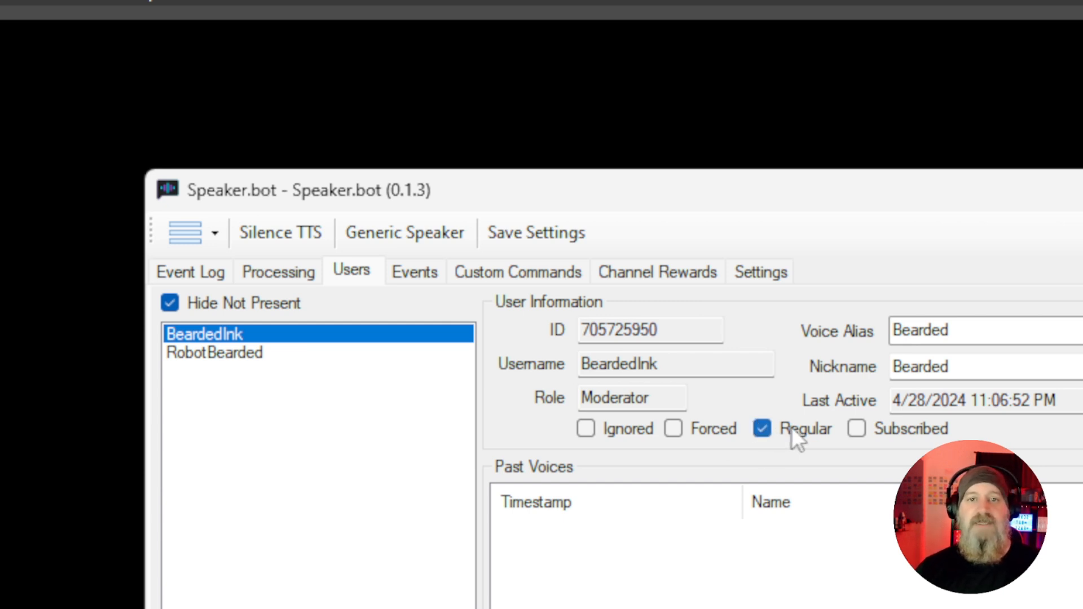
Step: Remove the Regulars permission from the text-to-speech speaking options in the settings
click(750, 275)
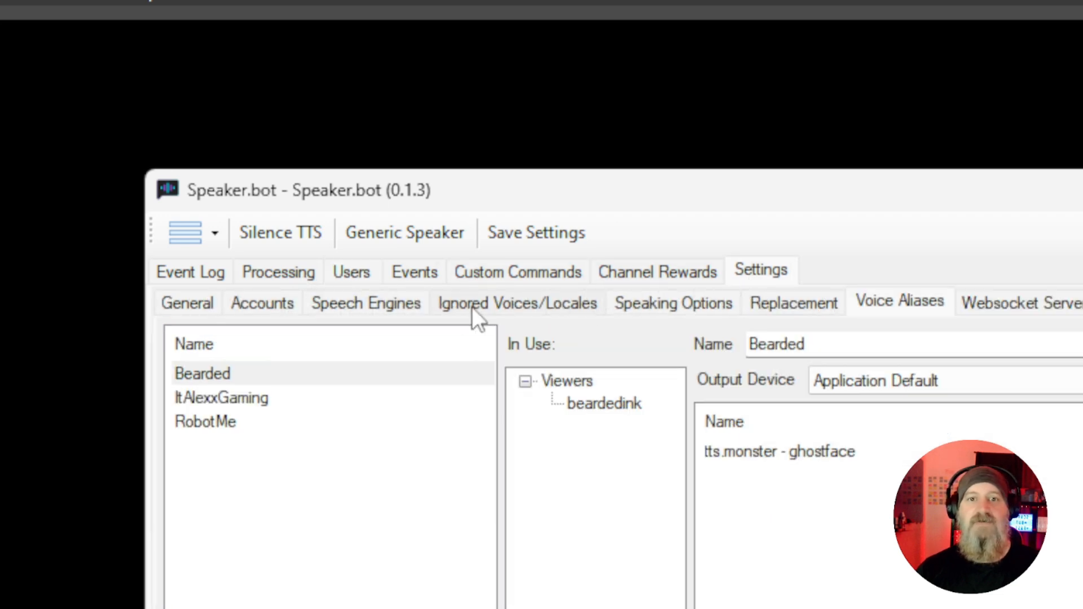
click(654, 308)
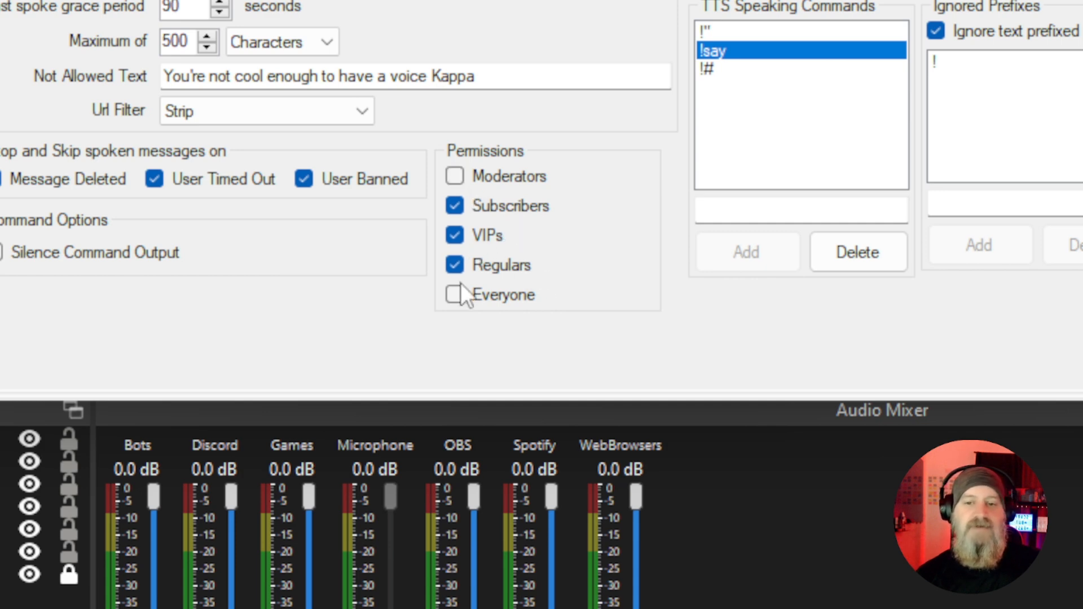
click(456, 266)
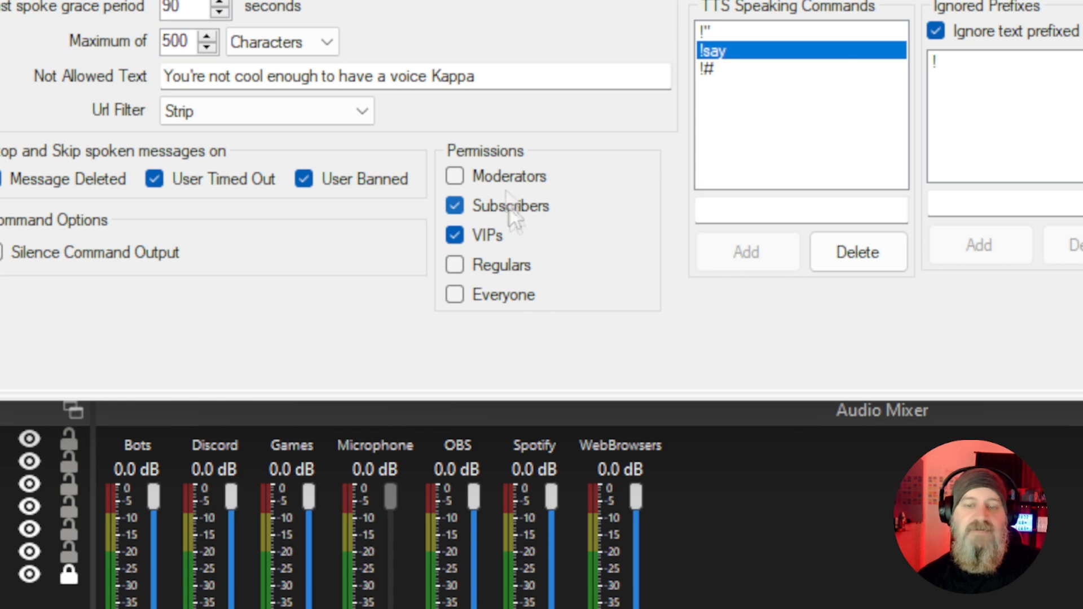
Step: Allow Moderators in the text-to-speech speaking permissions and check the flags of the user with the Moderator role
click(459, 179)
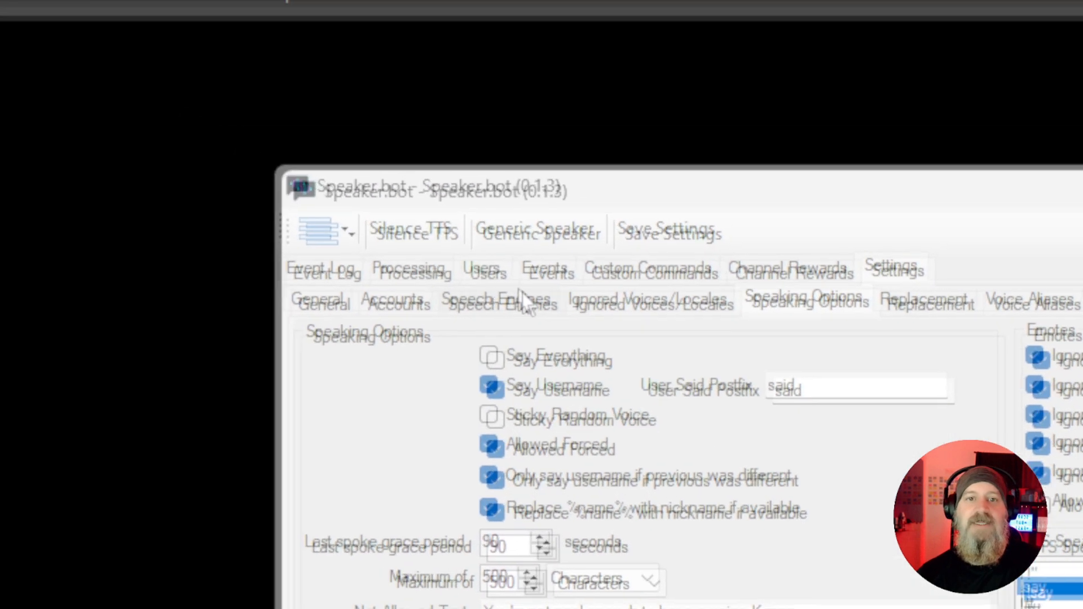
click(509, 288)
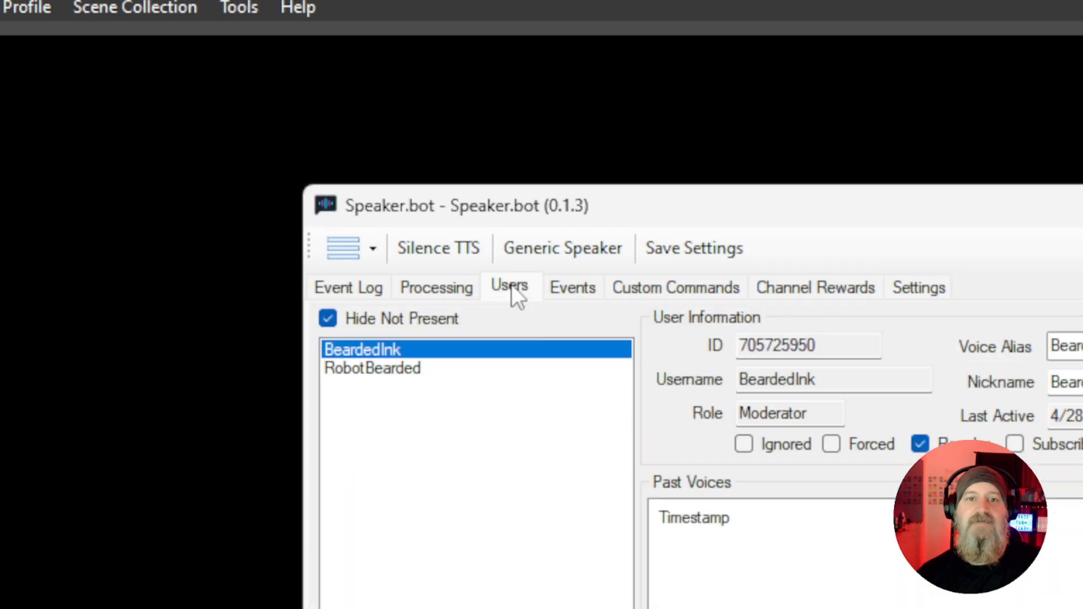
click(831, 451)
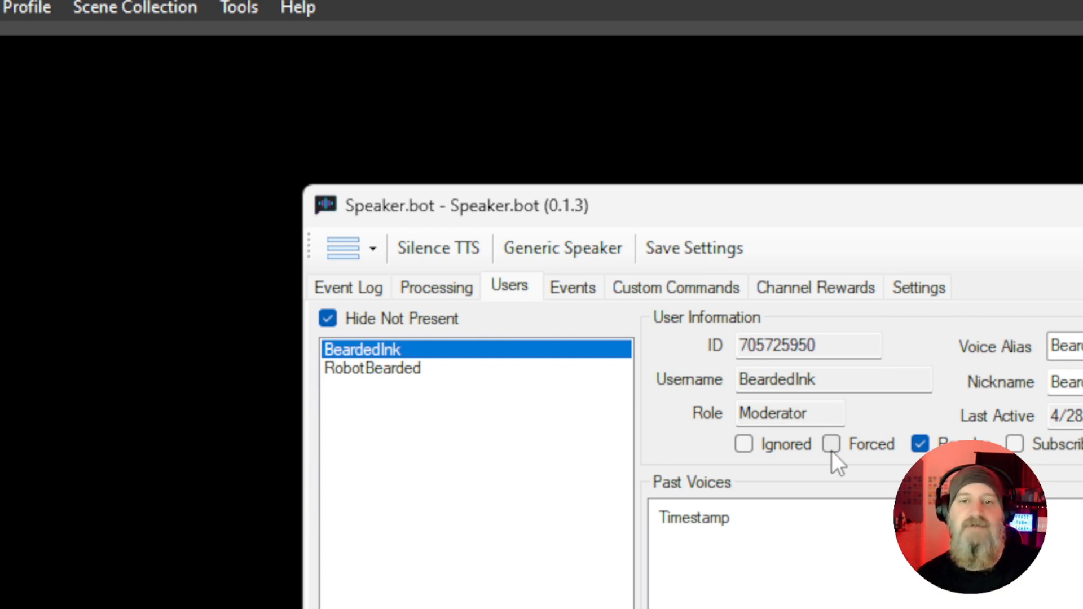
click(922, 290)
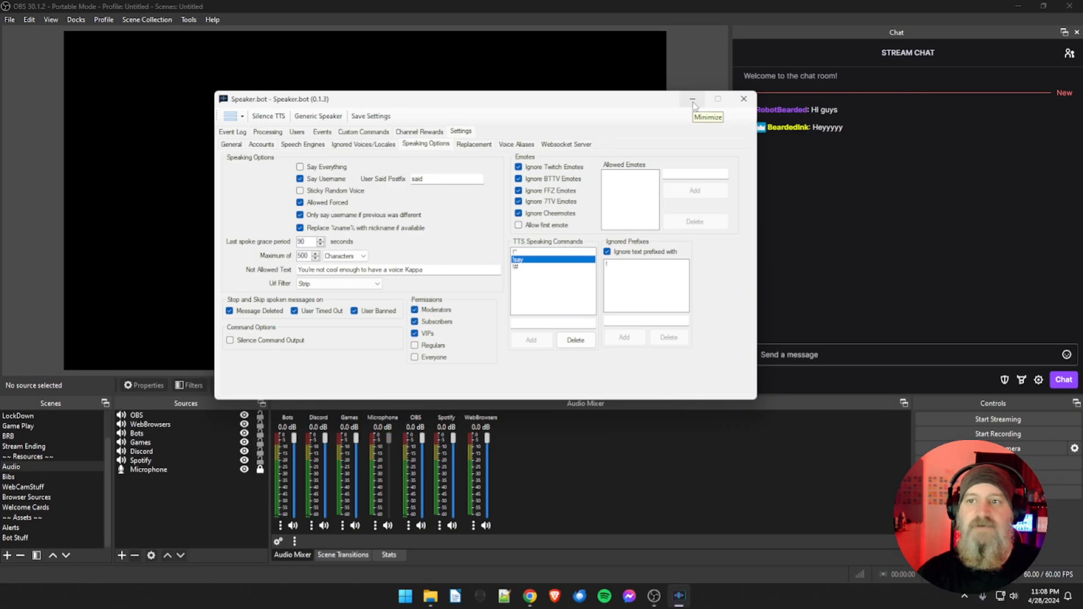
Step: Return to OBS and send the message '!" Hi Beareded' in the stream chat to test the text-to-speech command
click(693, 100)
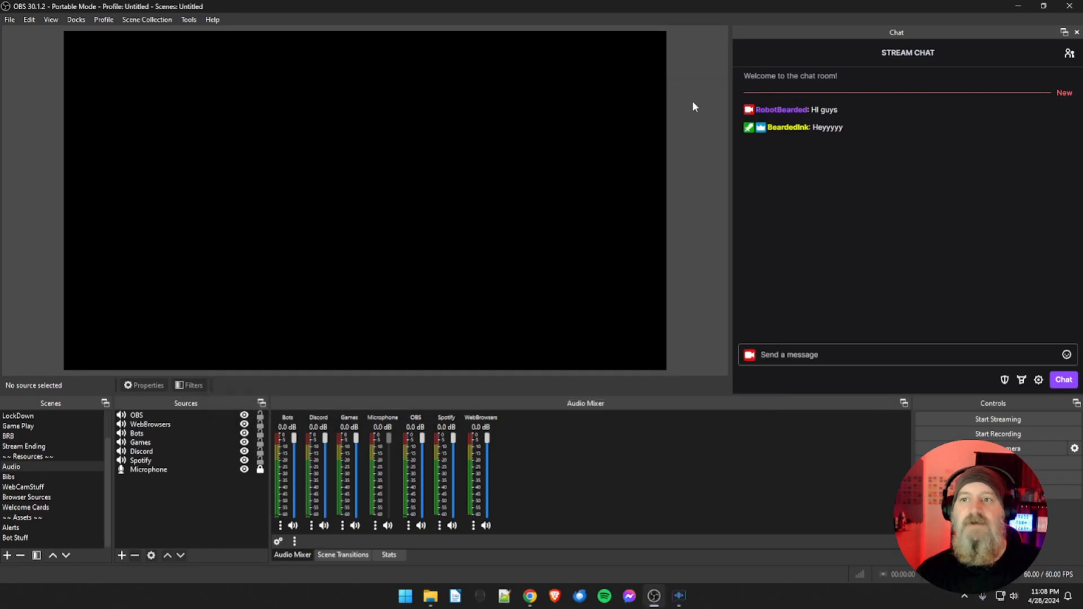
click(807, 355)
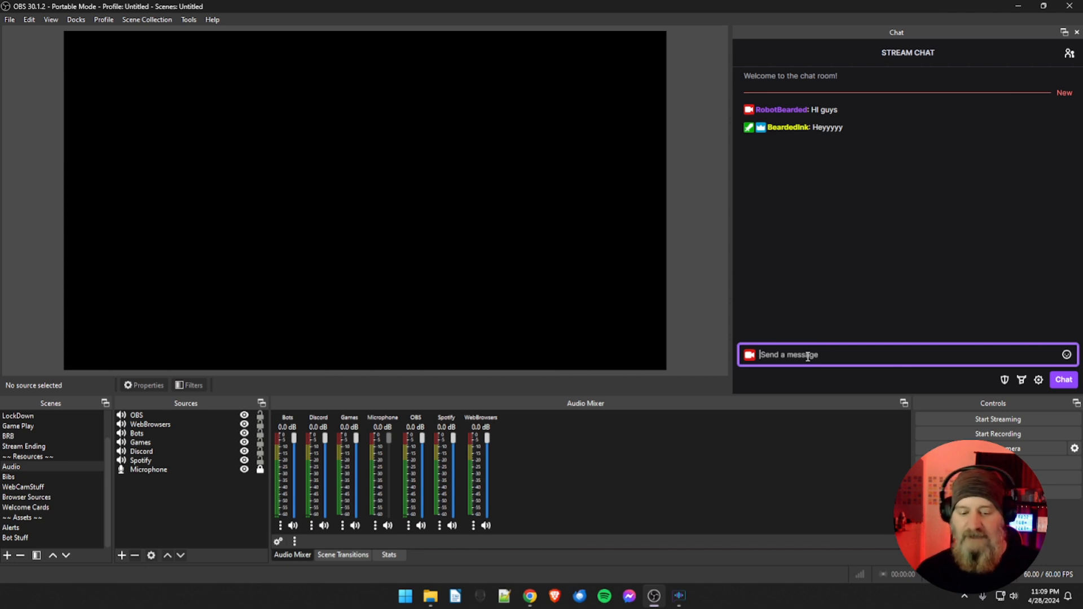
text(H)
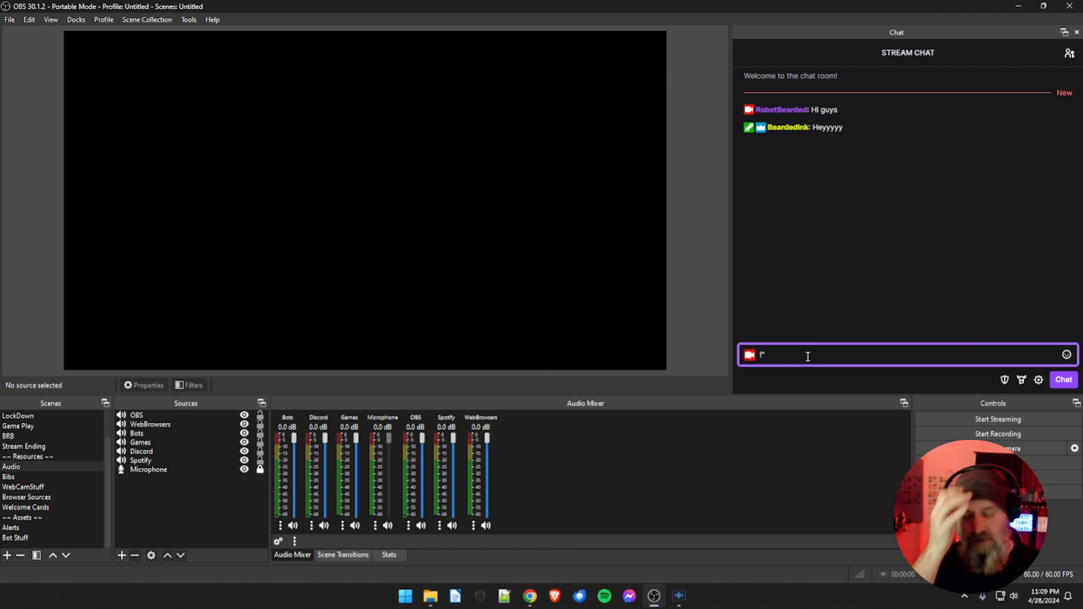
text( Hi B)
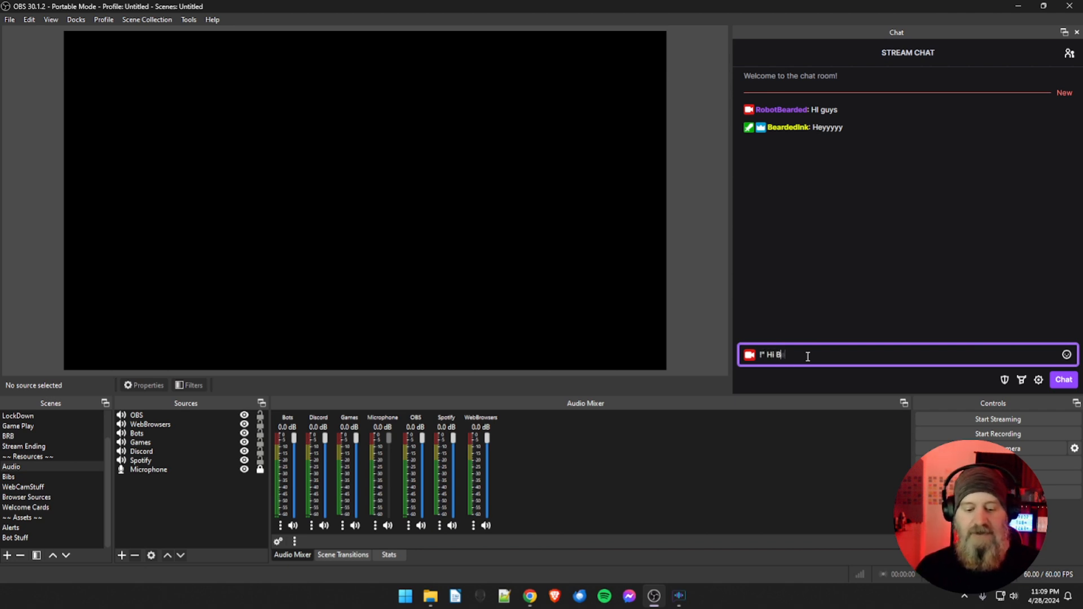
text(earded)
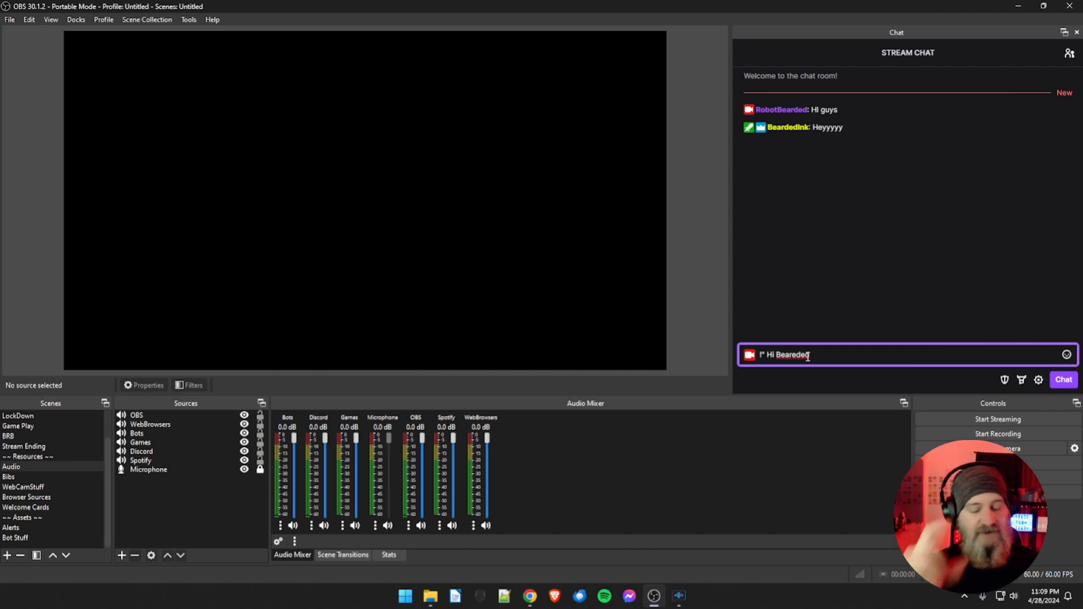
key(Return)
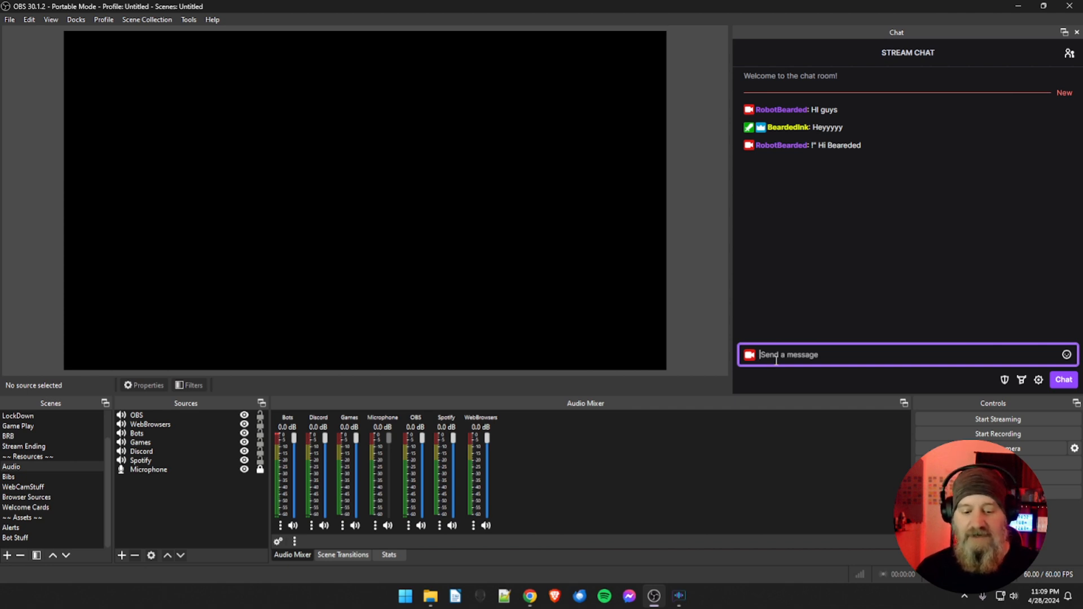
Step: Send the message "!# Hope all it well" in the stream chat to test the second speaking command
text(Hi)
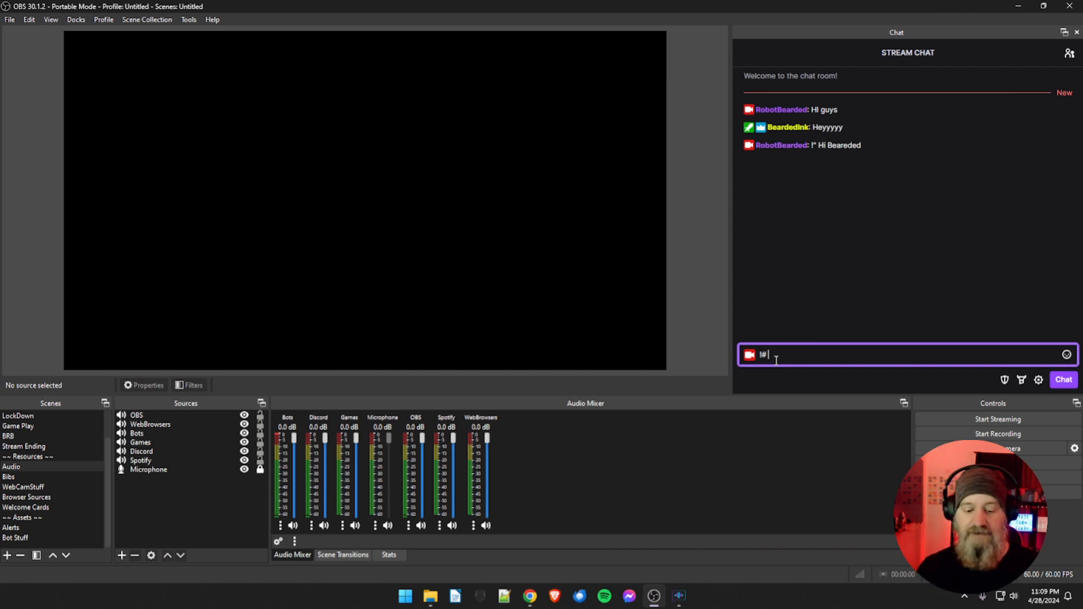
text( Hope all it well)
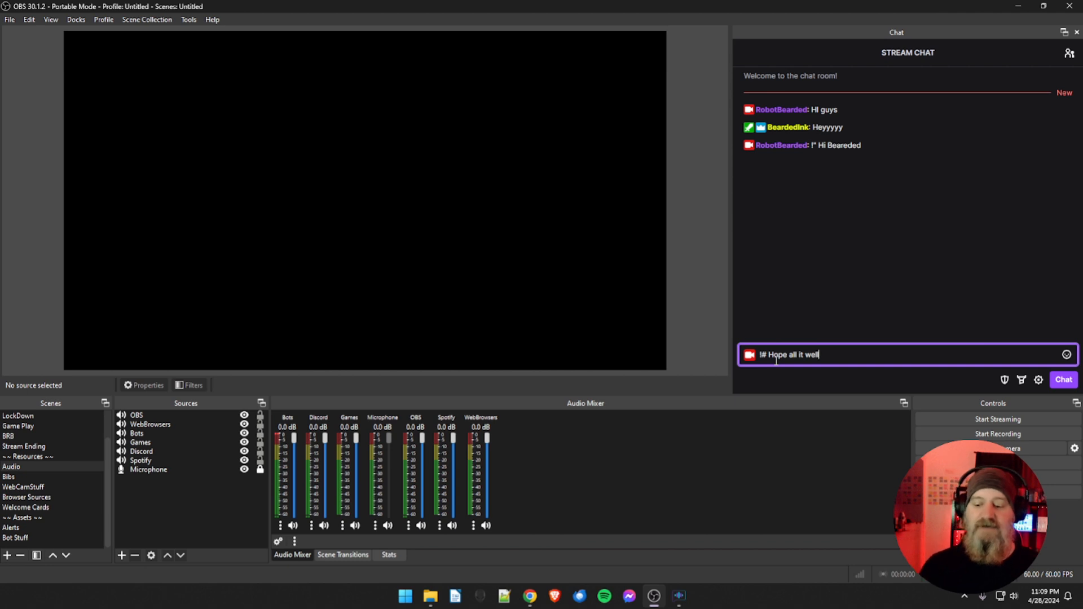
key(Return)
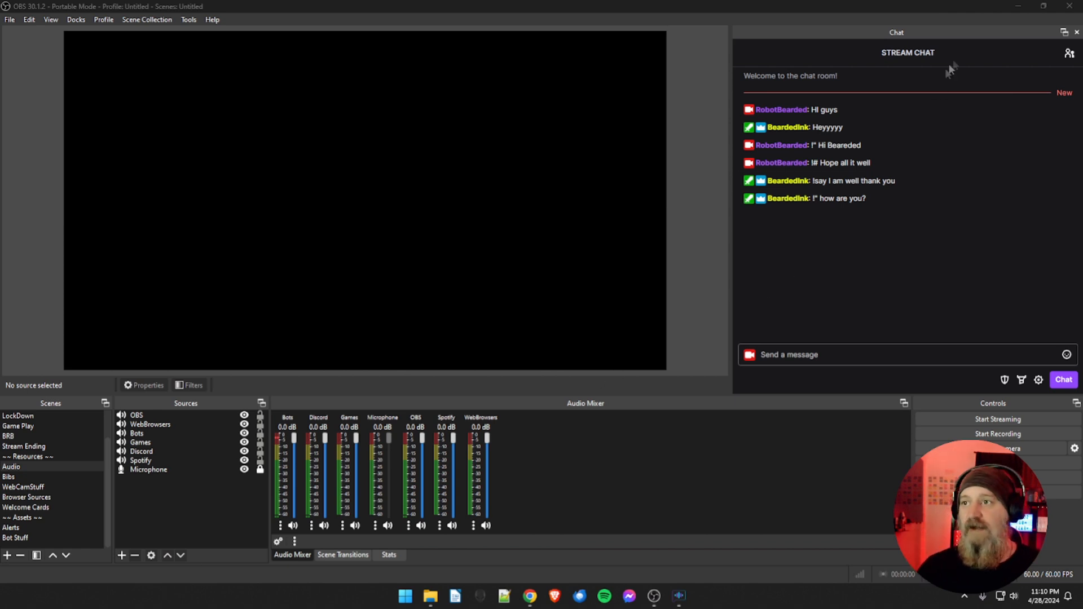
Step: Minimize OBS and launch Streamer.bot.exe from the Streamer.bot folder inside Testing OBS on the Tutorials drive
click(1017, 6)
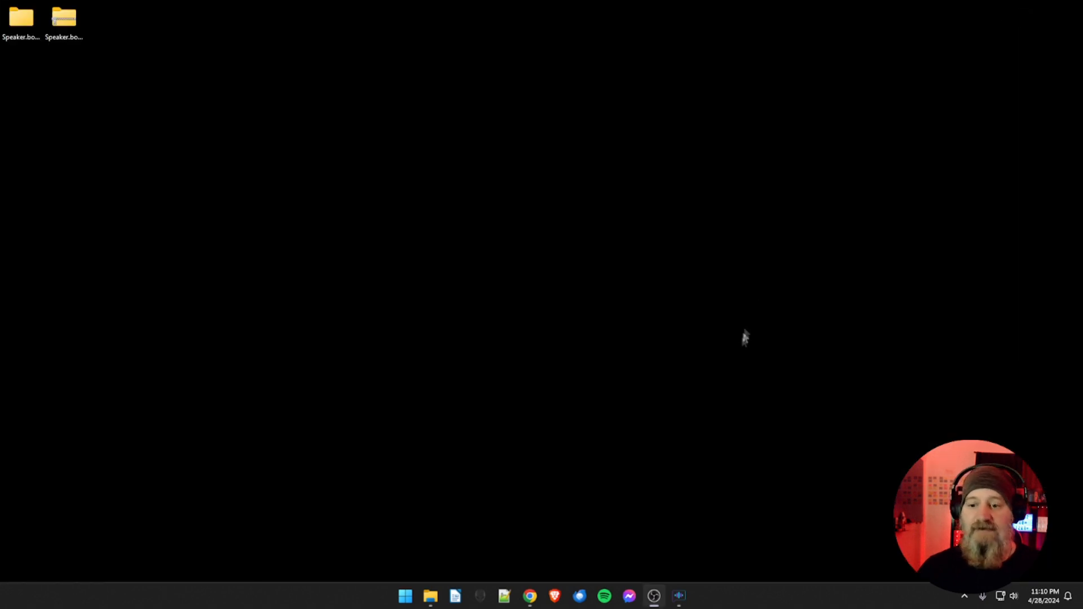
click(678, 594)
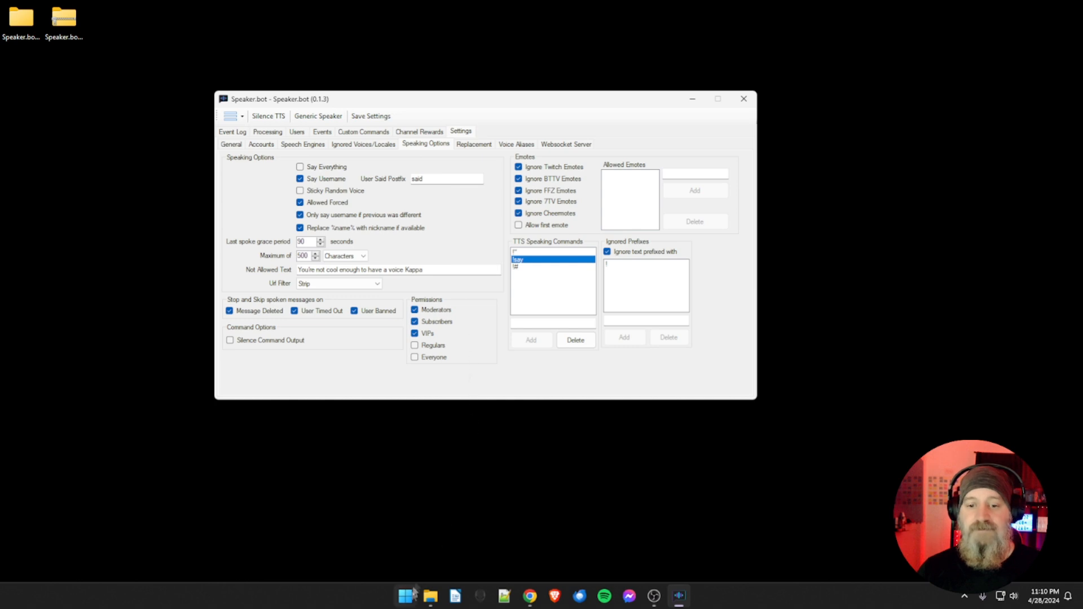
click(430, 593)
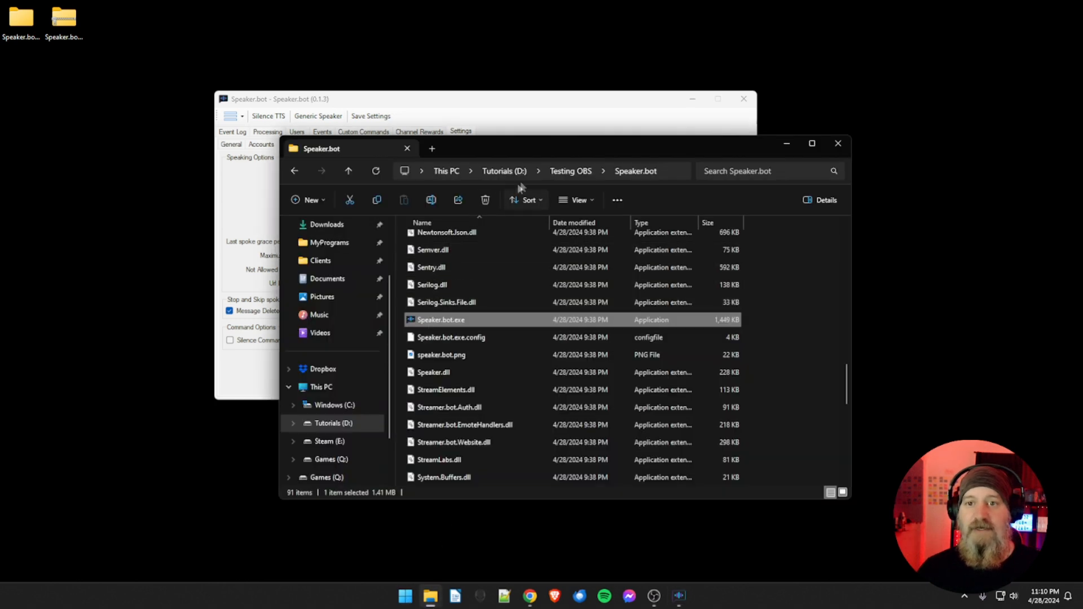
click(556, 173)
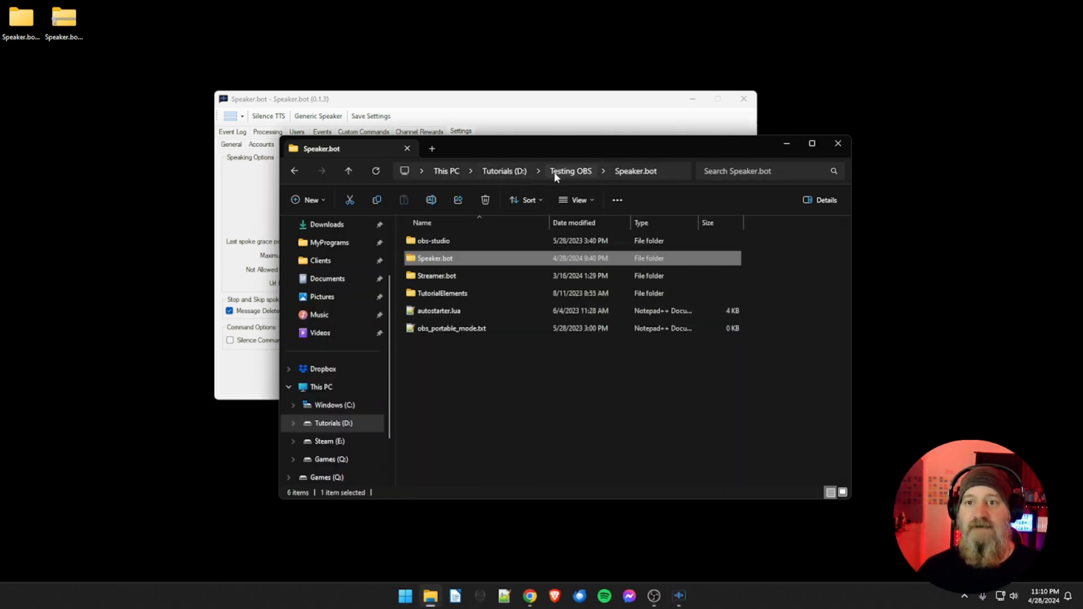
double_click(426, 277)
scroll(459, 355, down, 10)
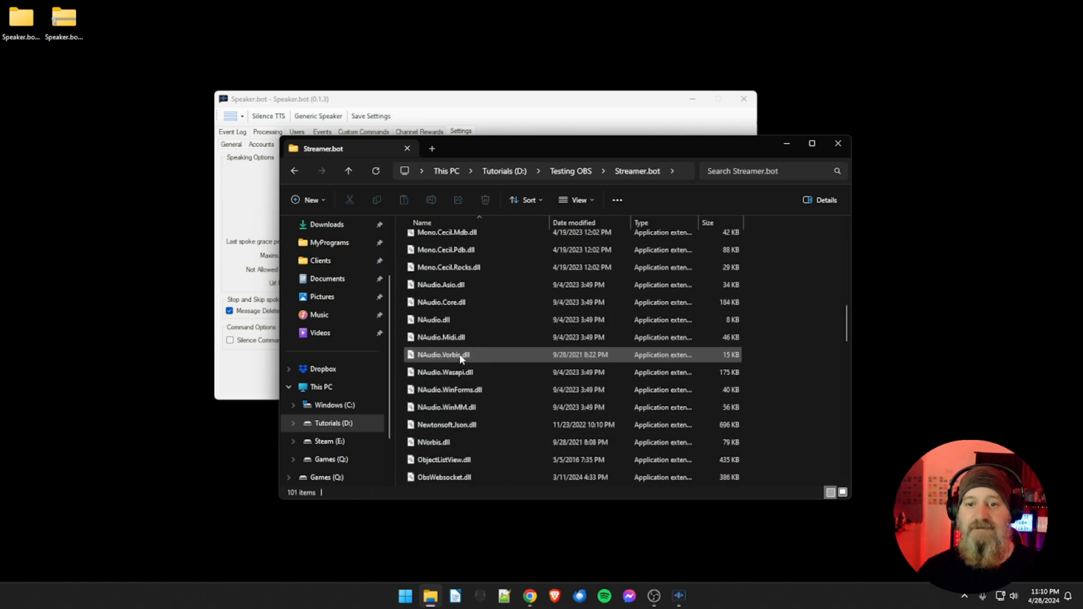
double_click(446, 303)
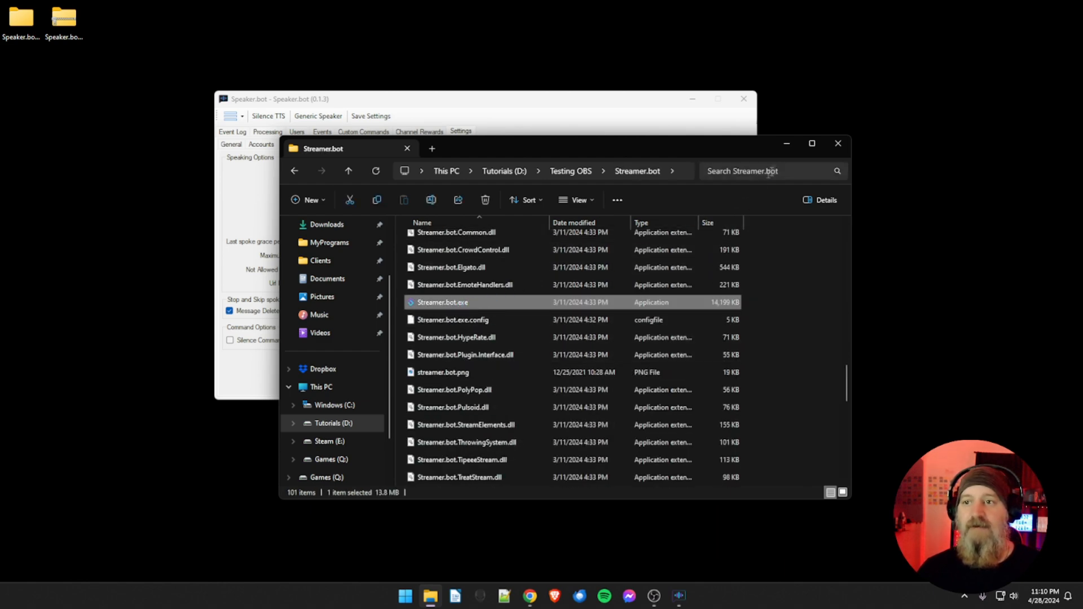
Step: Minimize File Explorer, bring the Streamer.bot window in front of Speaker.bot and move it higher on the desktop
click(788, 150)
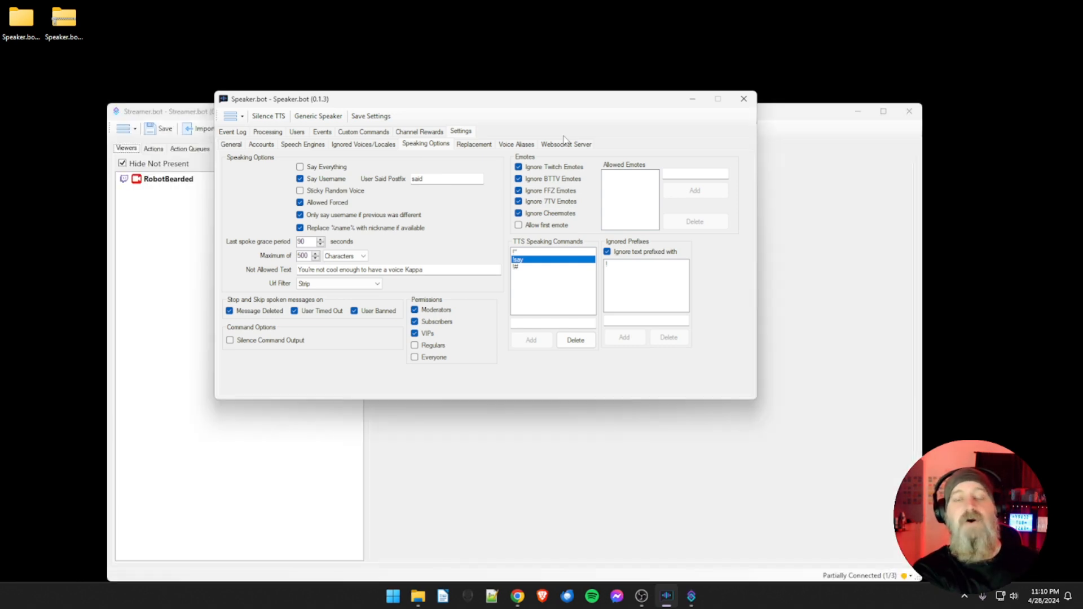
click(763, 122)
drag(609, 121, 607, 61)
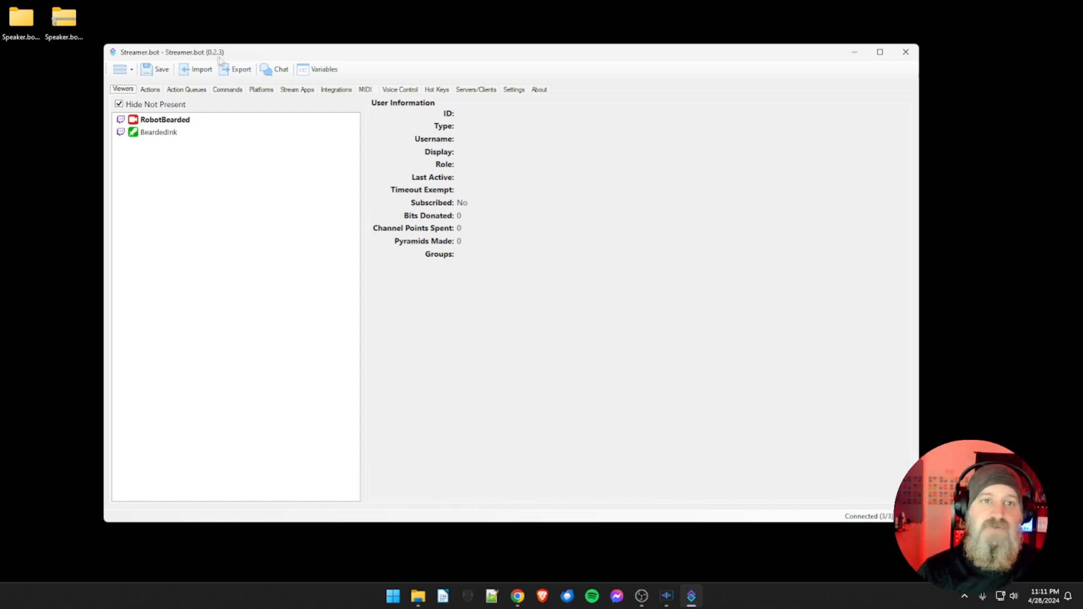
Step: Add a new enabled Streamer.bot action named TTSBOT with no group and the Default queue
click(150, 90)
right_click(182, 247)
click(208, 252)
text(TTS)
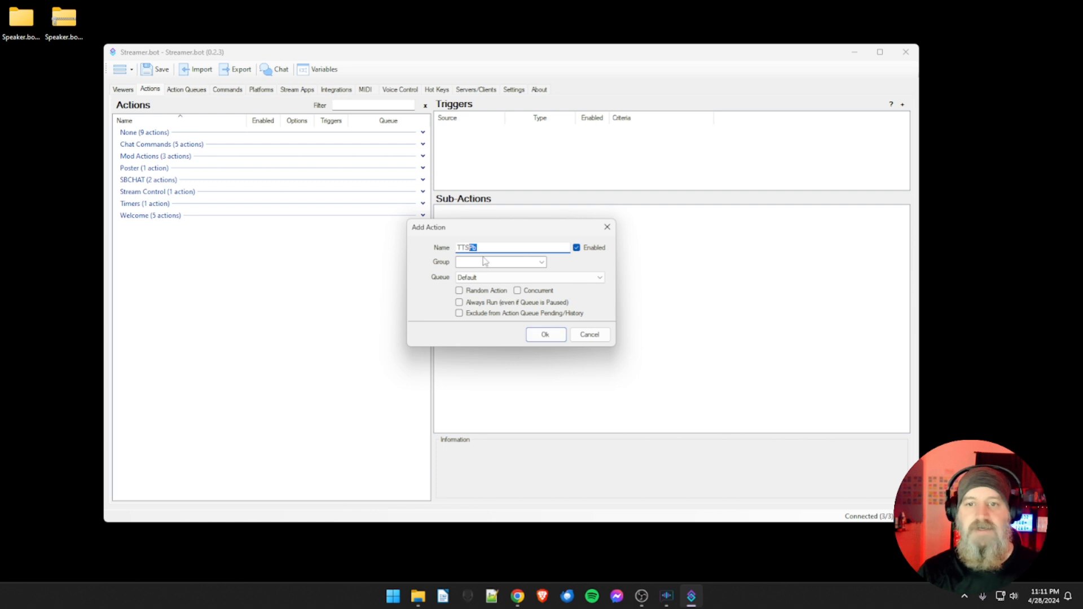
text(BOT)
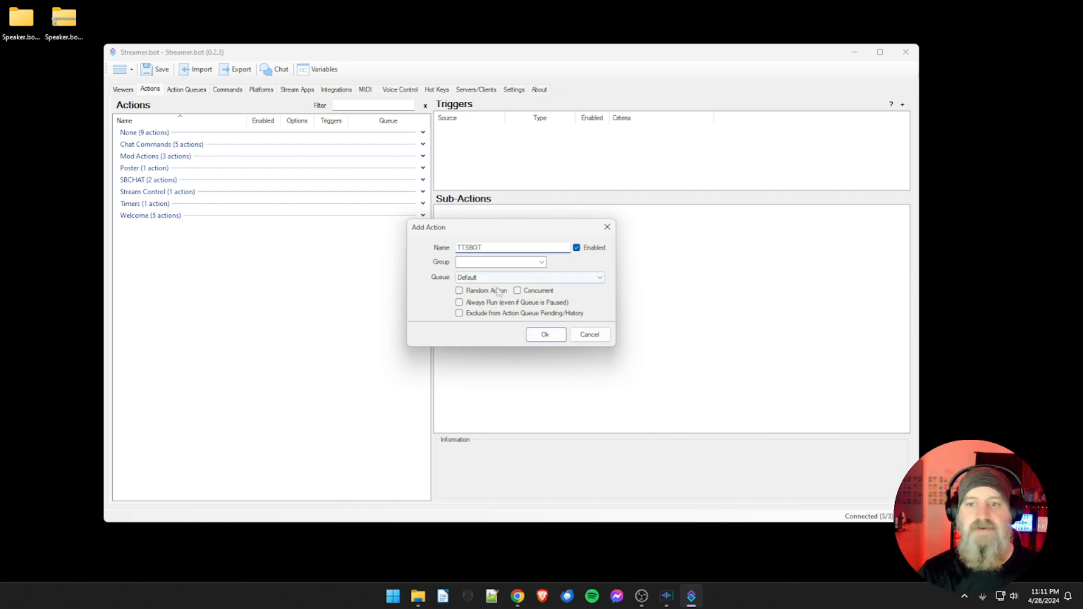
click(537, 335)
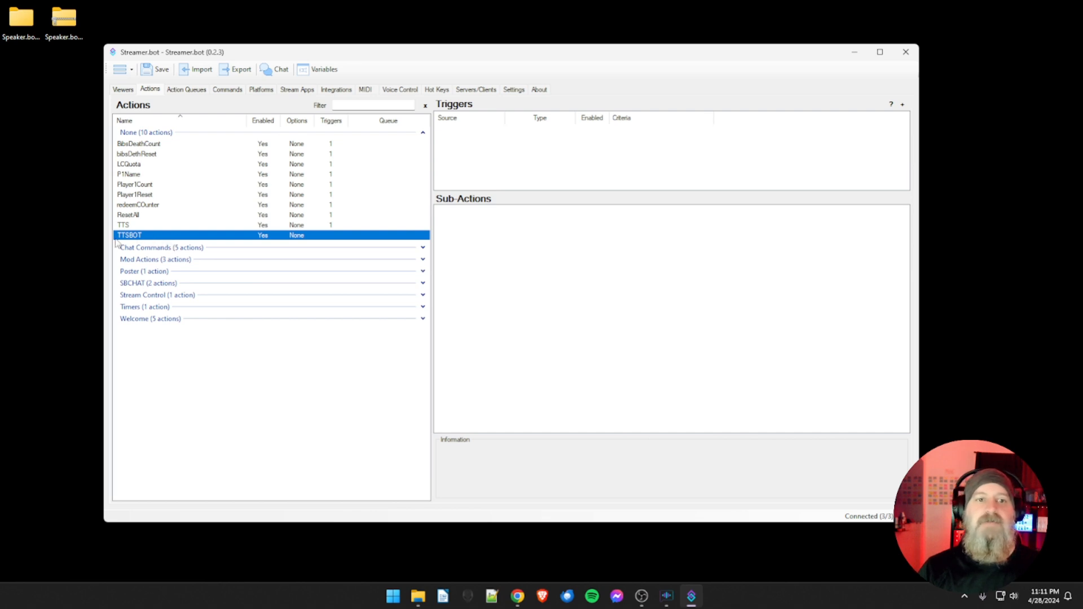
Step: Add the Speaker.bot Clear Pending sub-action to the TTSBOT action
right_click(476, 238)
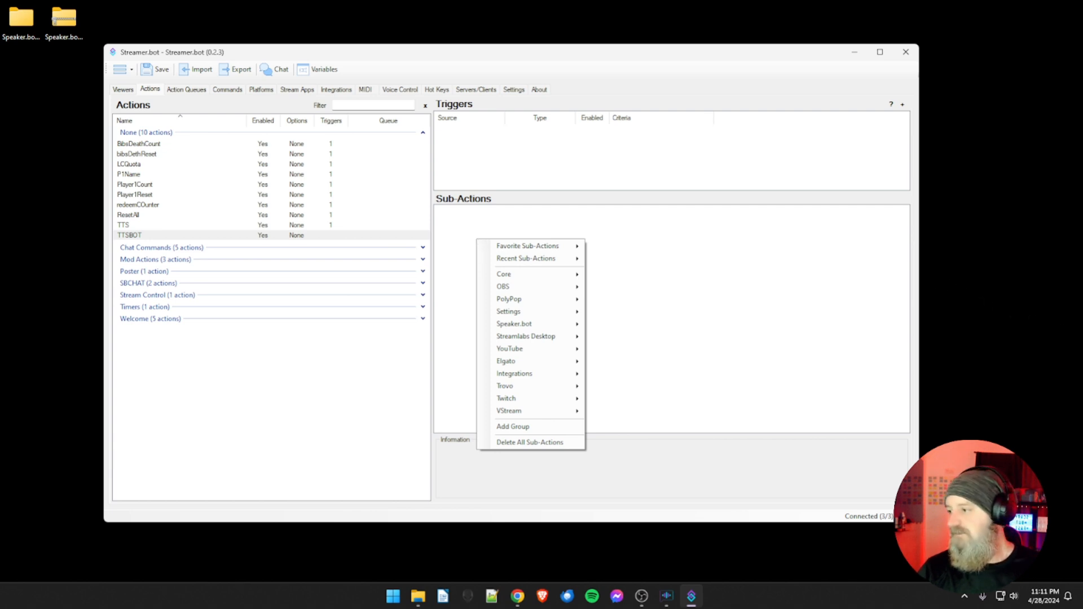
right_click(466, 230)
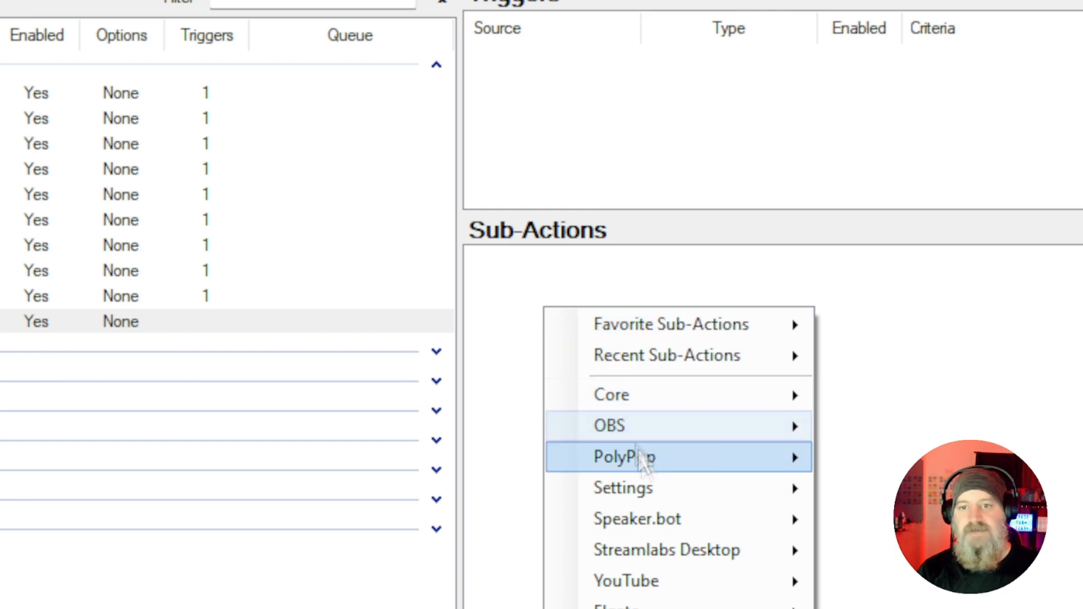
mouse_move(655, 522)
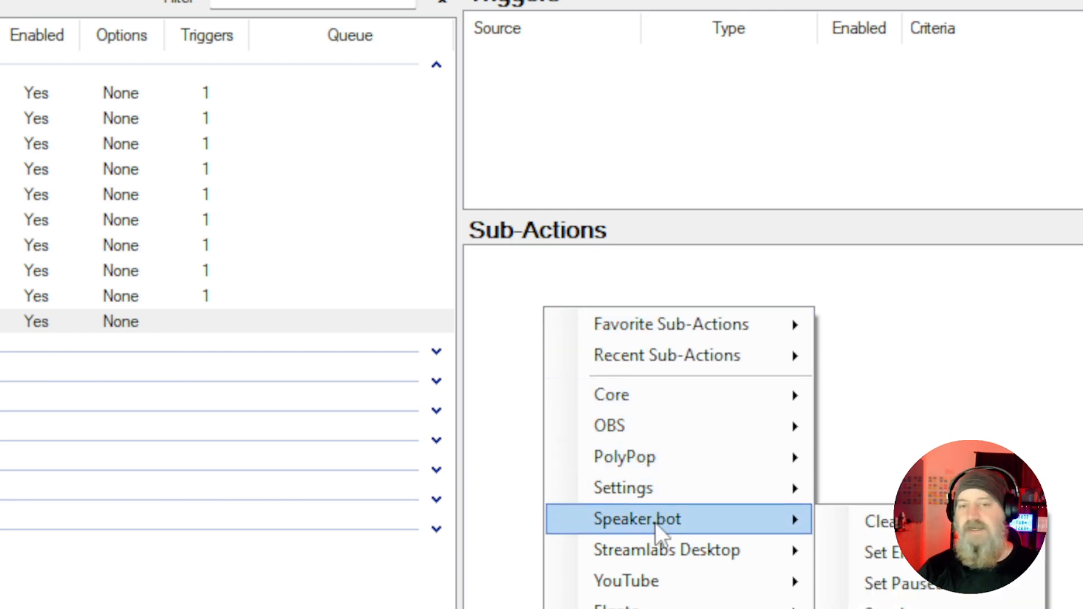
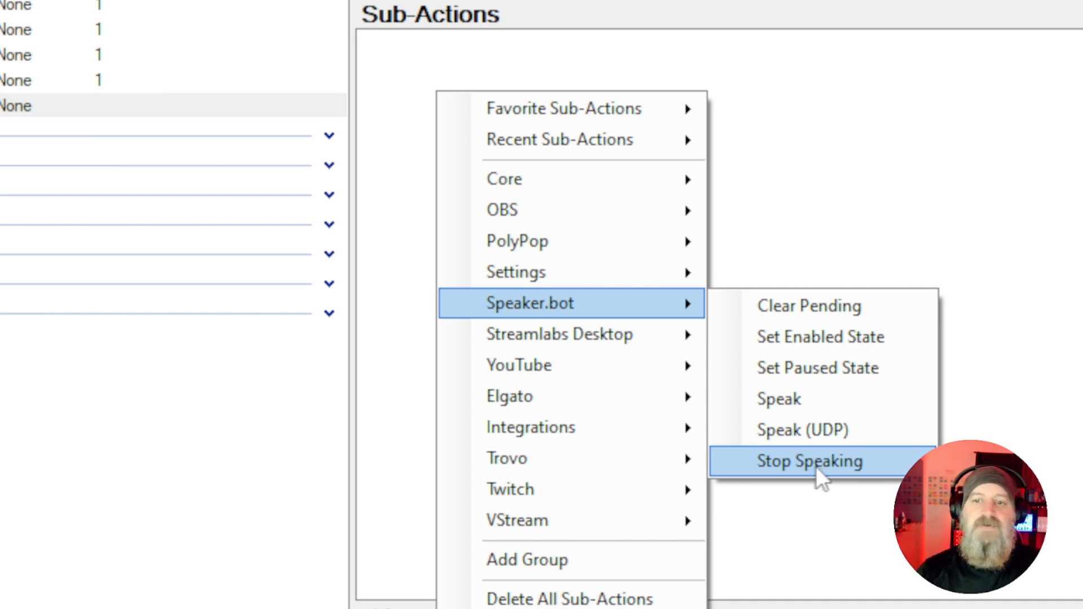
click(791, 309)
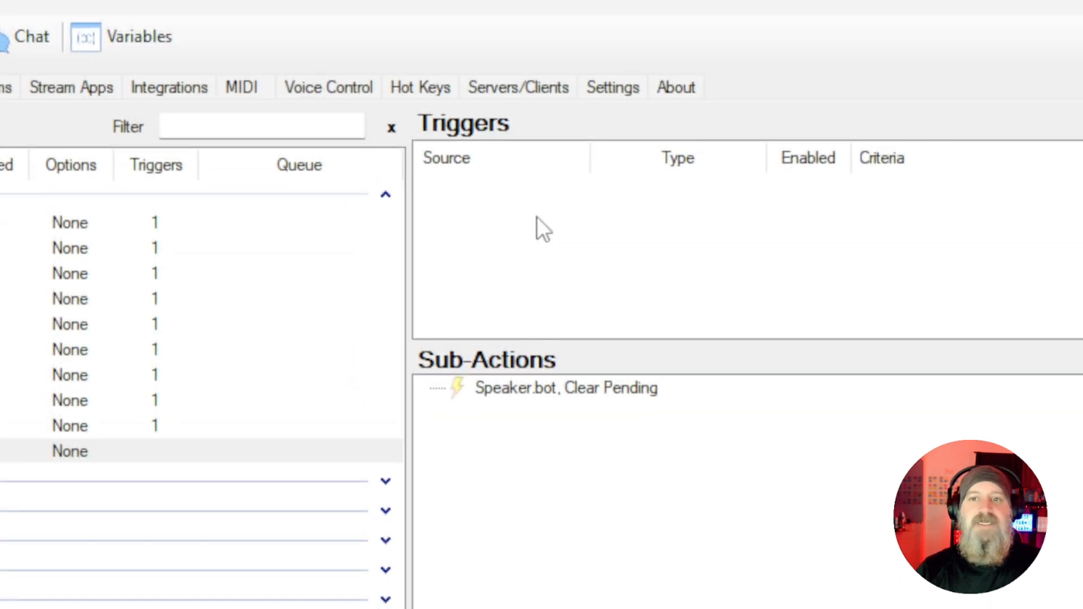
Step: Add a Command Triggered trigger to the TTSBOT action using the command !clearTTS (!cleartts)
right_click(536, 216)
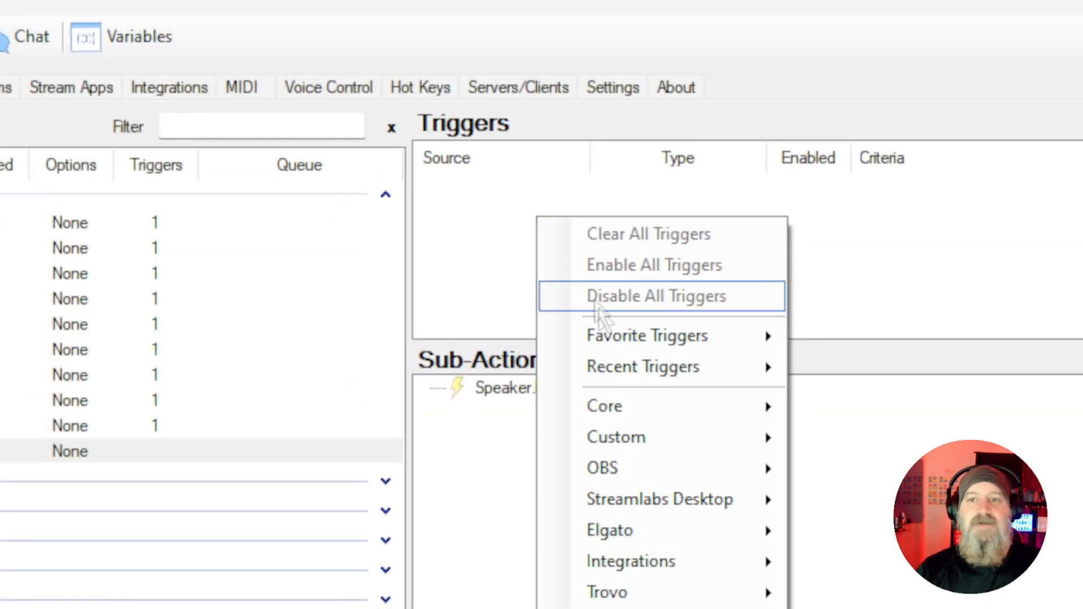
mouse_move(649, 339)
click(846, 341)
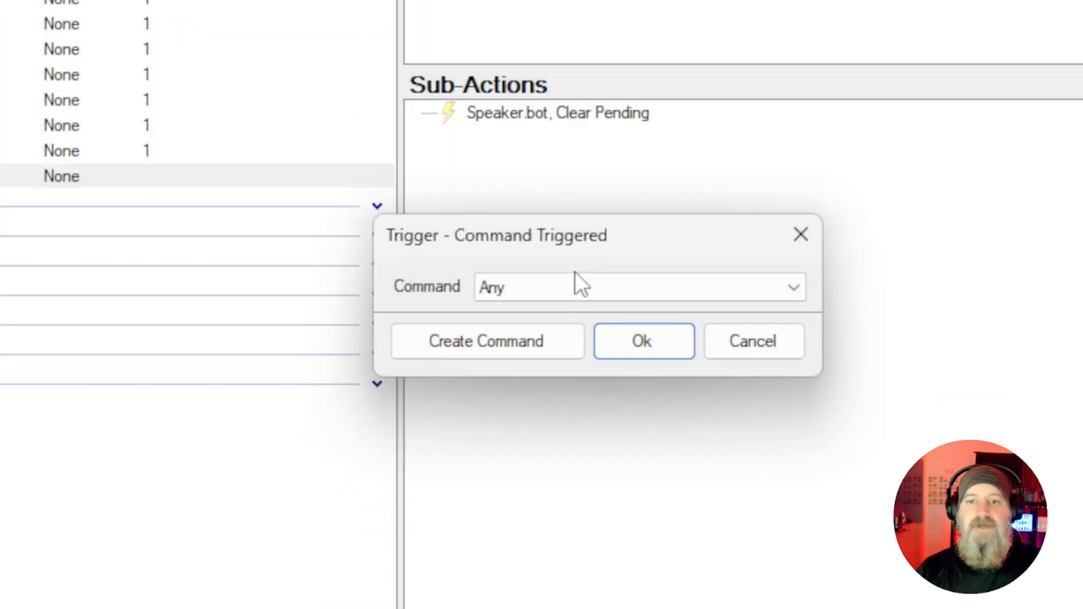
click(580, 282)
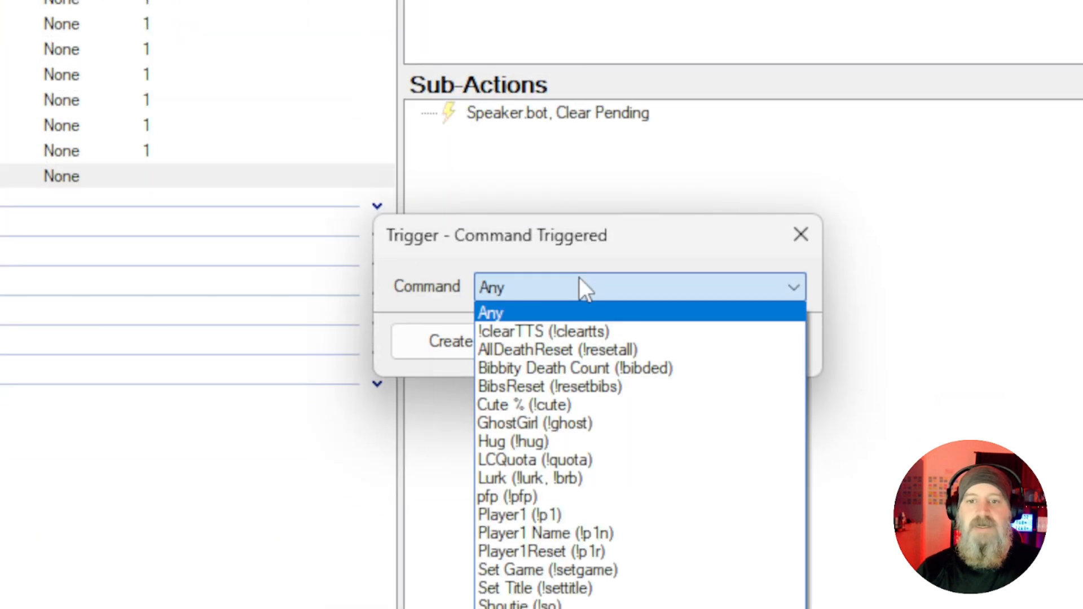
click(547, 332)
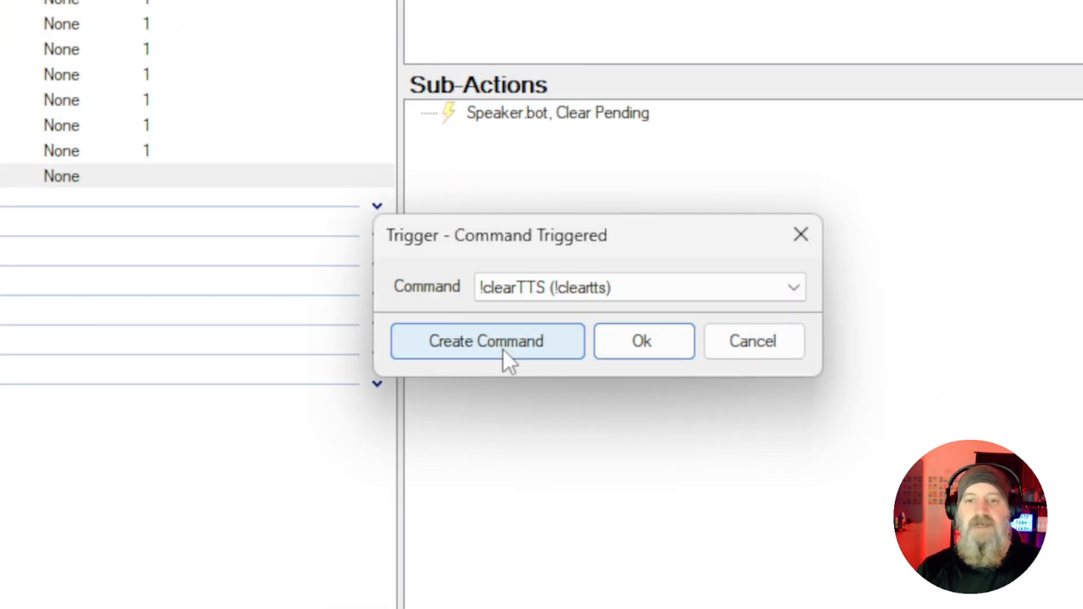
click(640, 341)
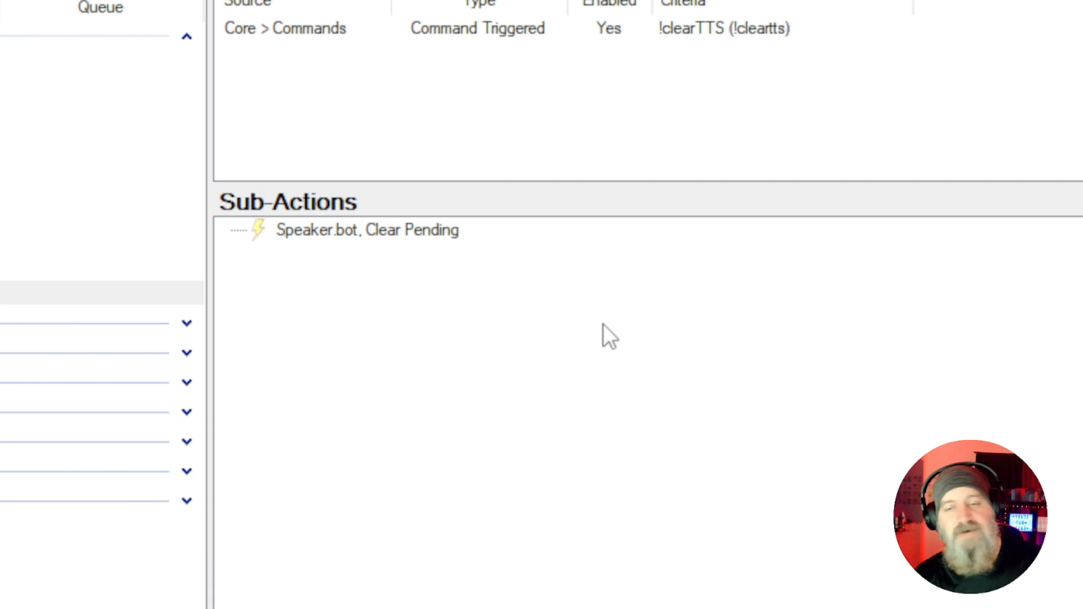
Step: Look through the Speaker.bot sub-actions available for the TTSBOT action
right_click(357, 329)
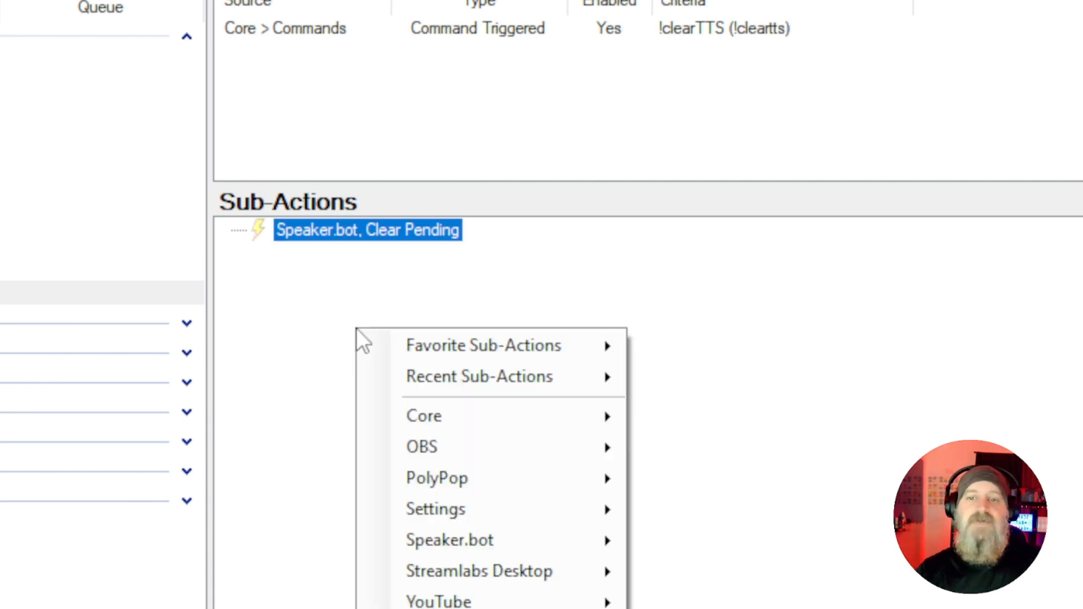
mouse_move(441, 541)
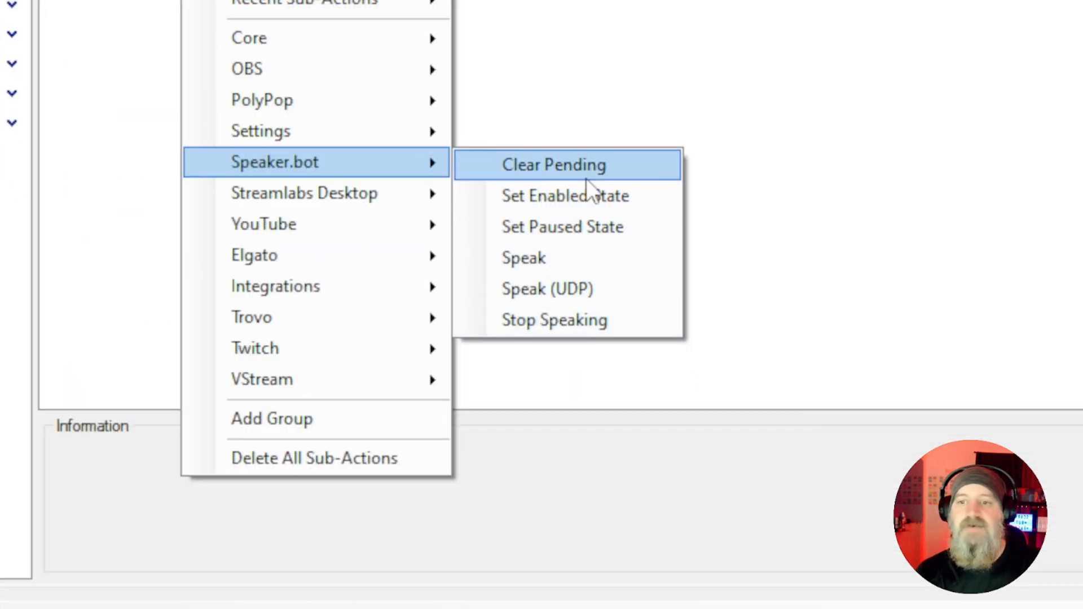
click(558, 163)
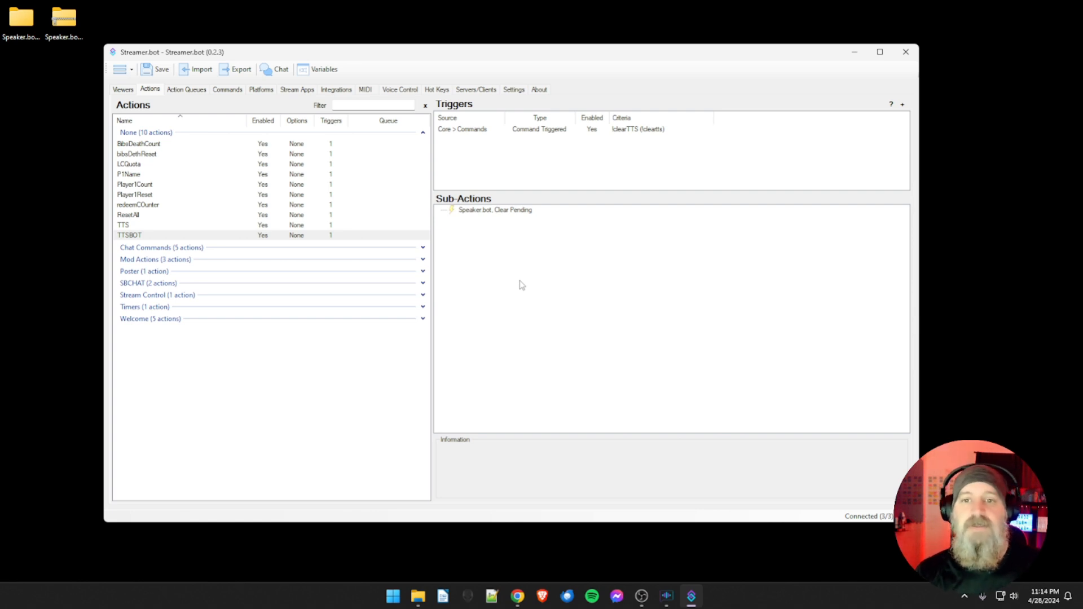
Step: Minimize Streamer.bot and review Speaker.bot's speech engines, speaking options, voice aliases and the first listed user's nickname settings
click(855, 52)
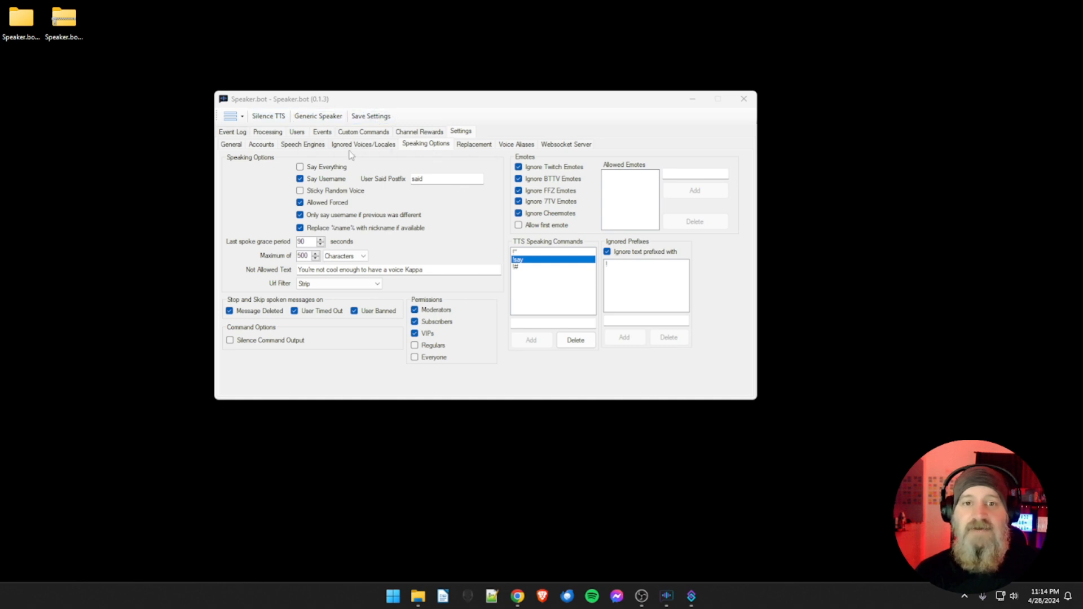
click(300, 145)
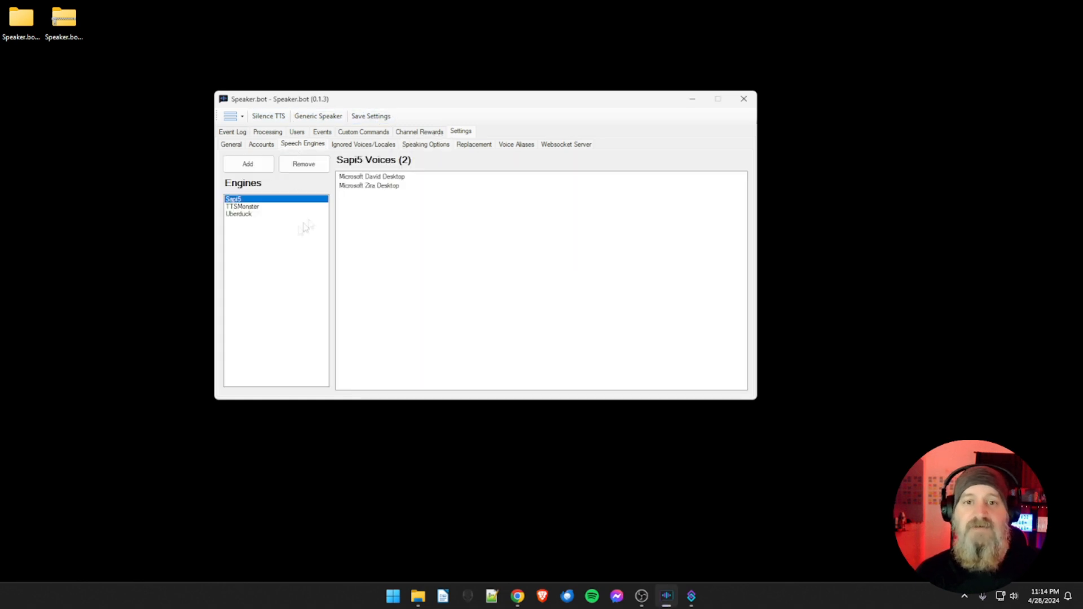
click(419, 146)
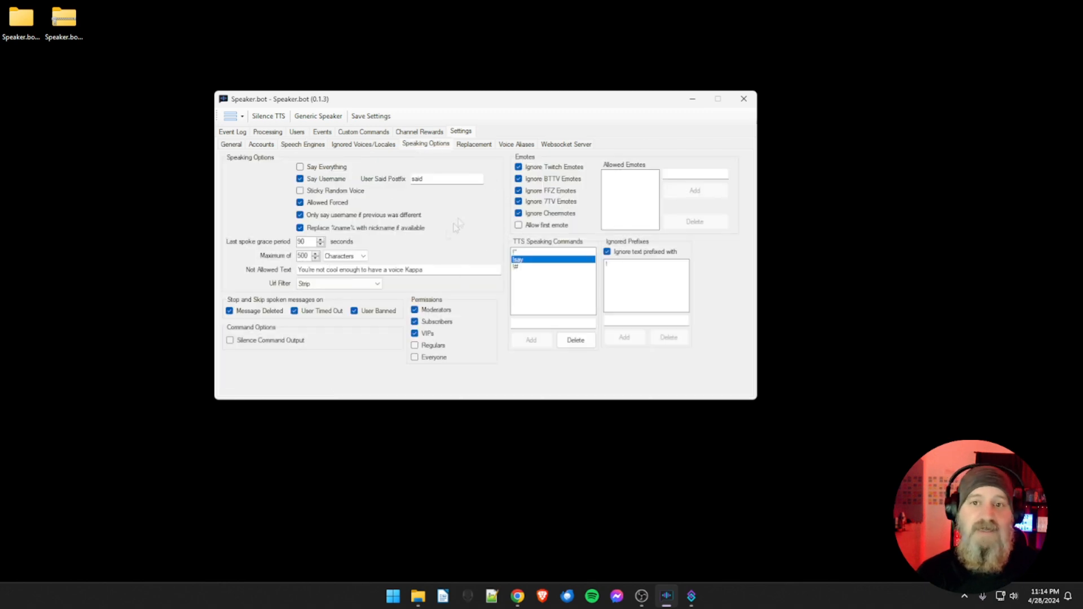
click(512, 146)
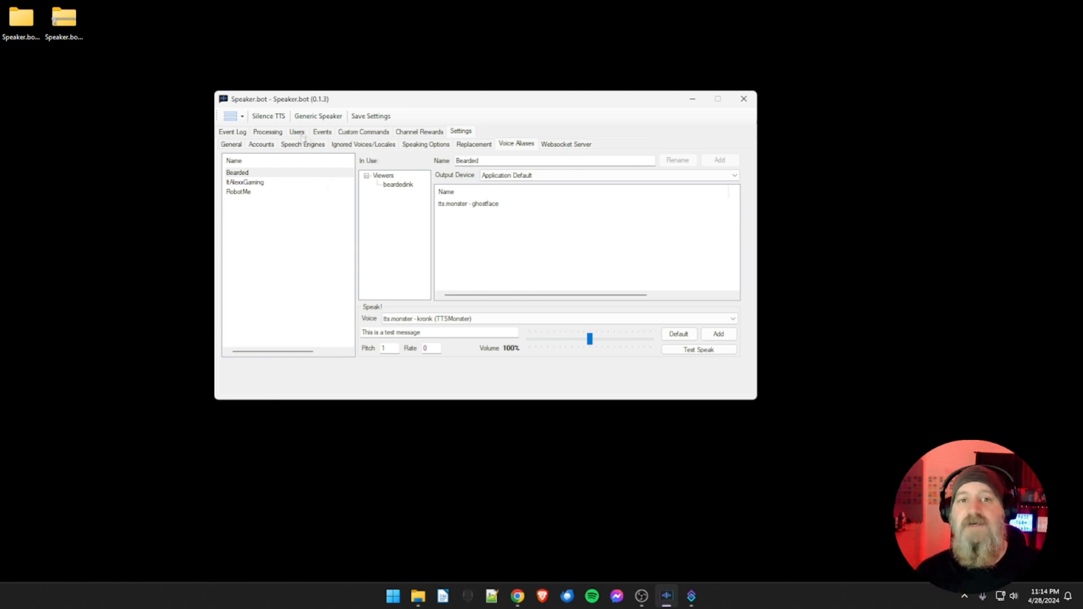
click(297, 133)
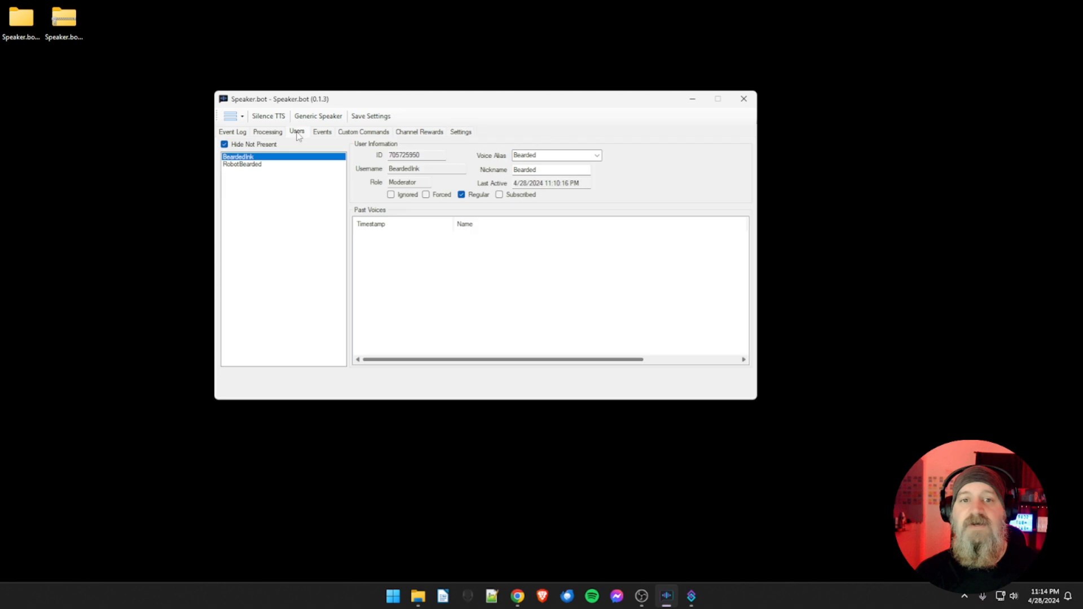
click(548, 170)
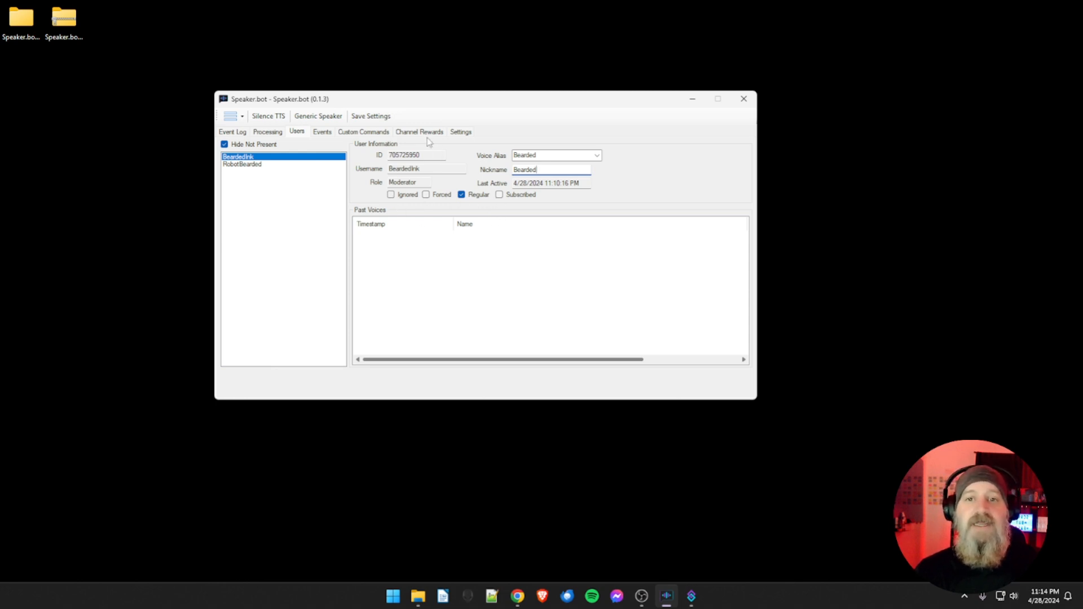
click(458, 135)
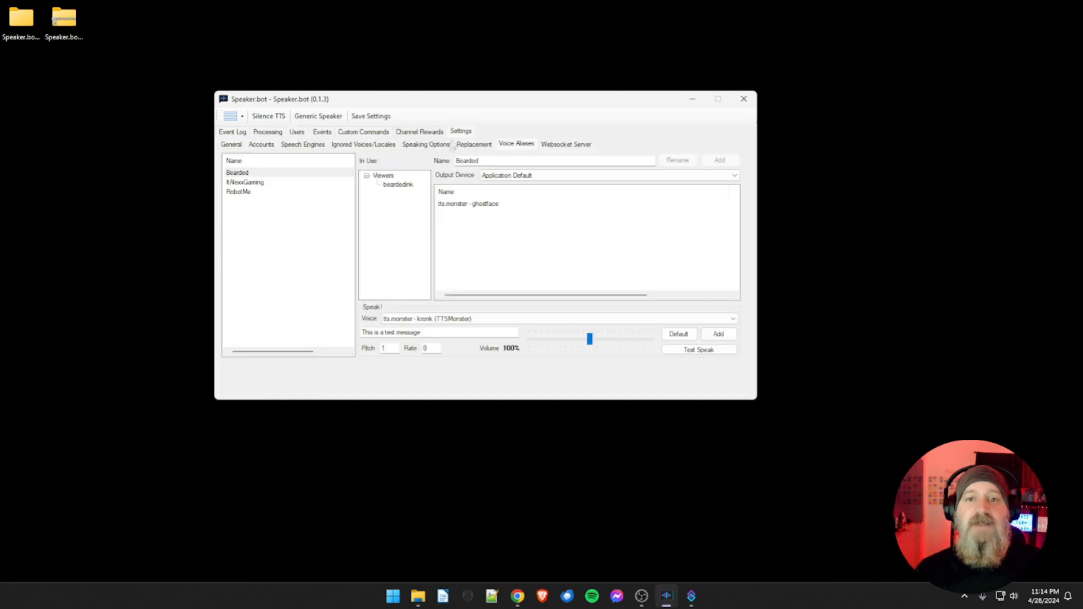